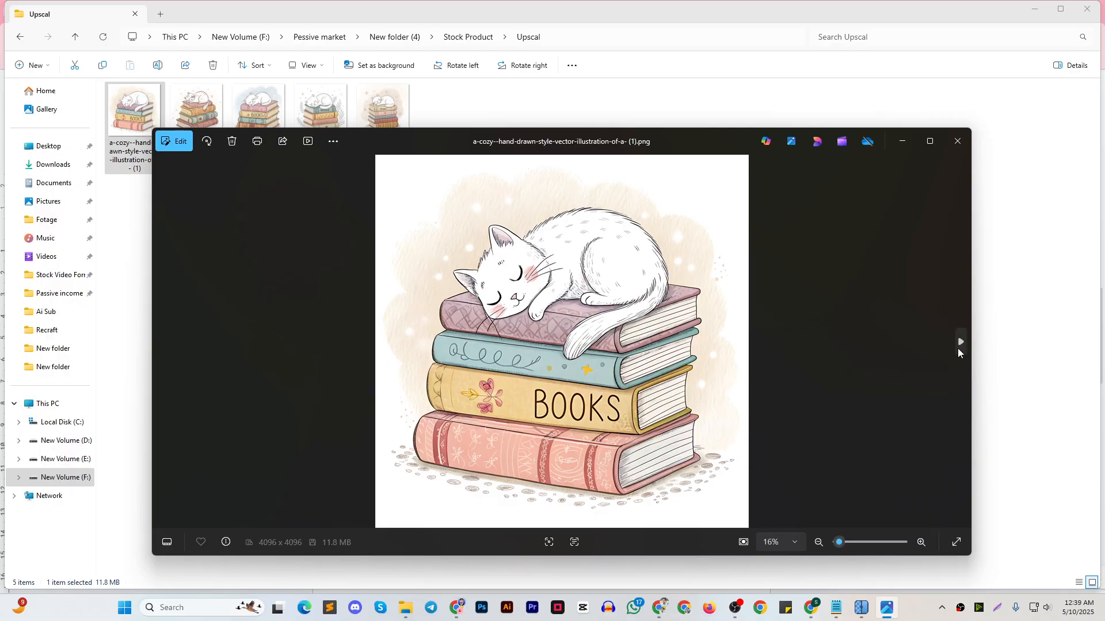
Browse through the upscaled cat-on-books illustrations up to image (3) and close the image viewer
{"action": "left_click", "coordinate": [958, 348]}
{"action": "left_click", "coordinate": [959, 348]}
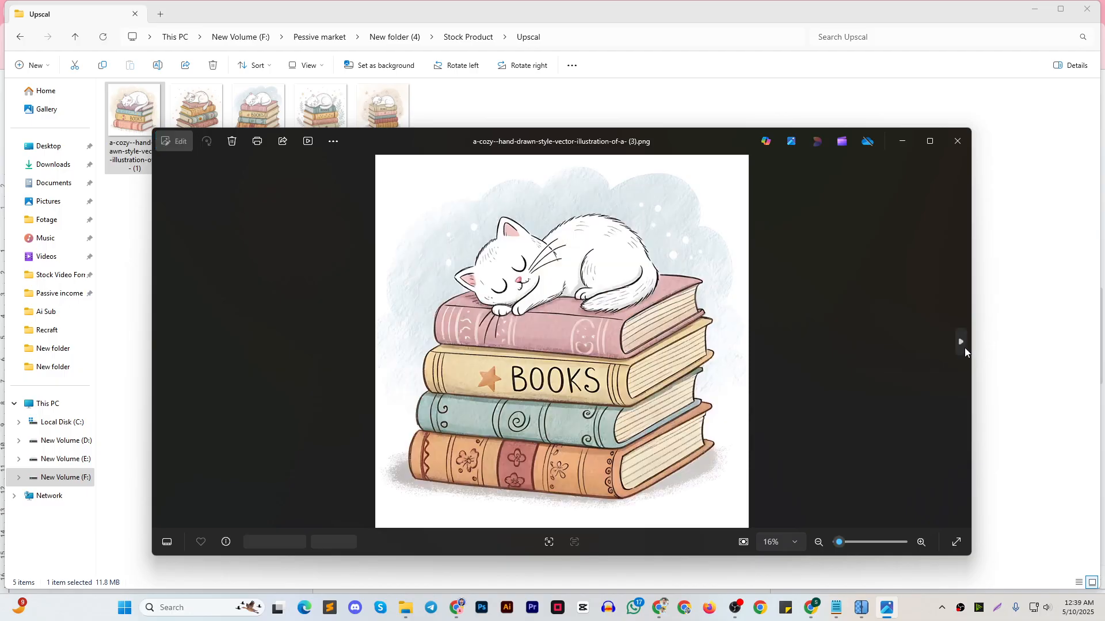
{"action": "left_click", "coordinate": [958, 141]}
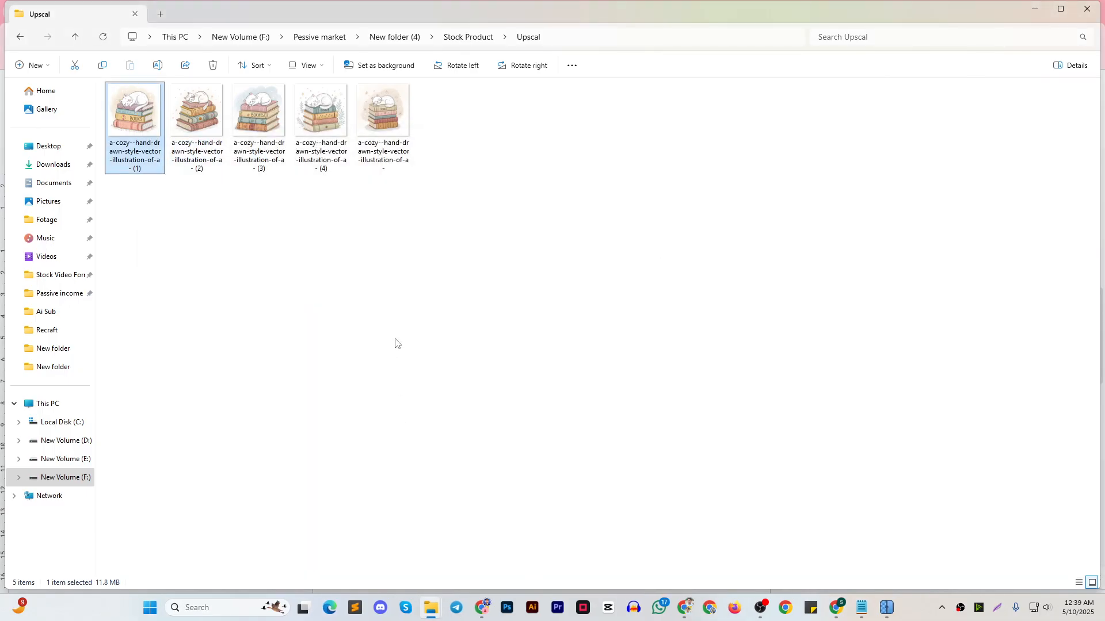
Switch to the Chrome window with the course document and open pixelcut.ai/home in a new tab
{"action": "left_click", "coordinate": [673, 543]}
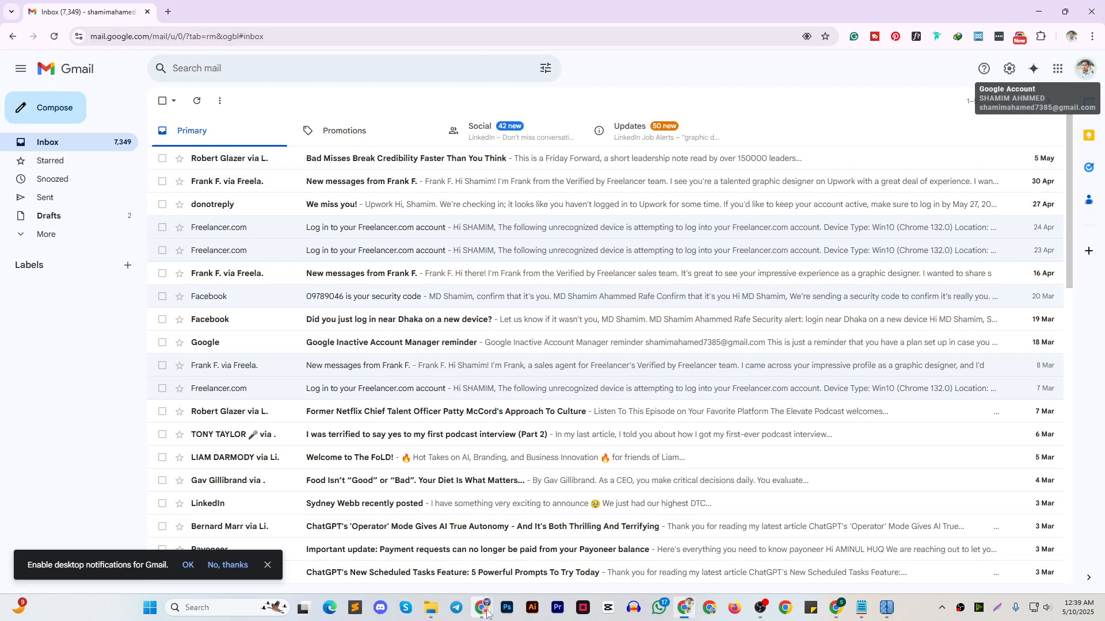
{"action": "left_click", "coordinate": [397, 546]}
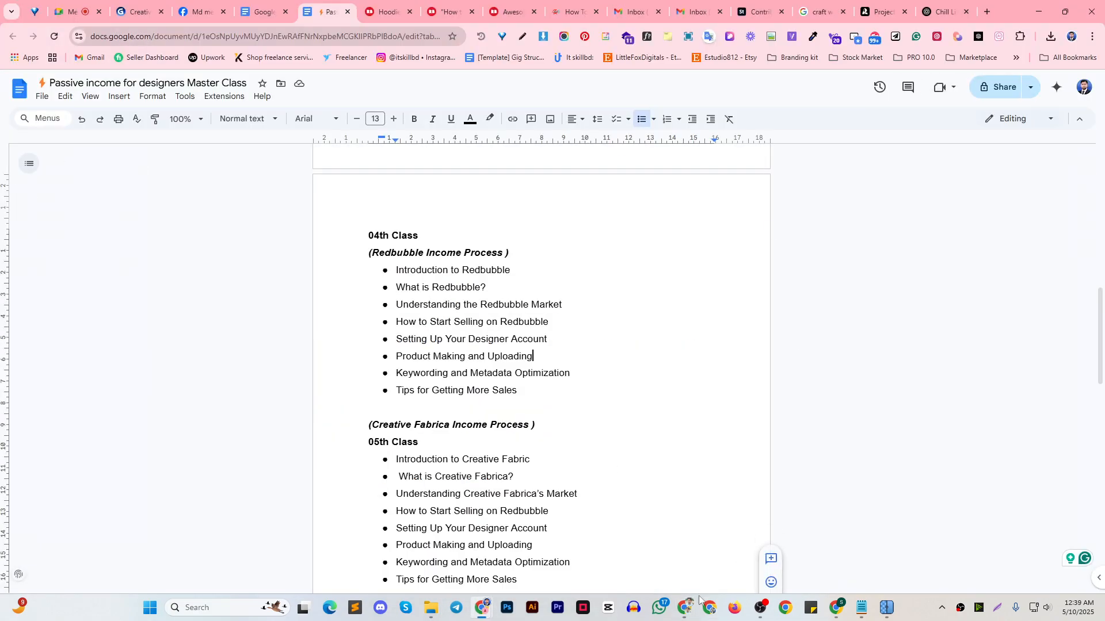
{"action": "left_click", "coordinate": [697, 603]}
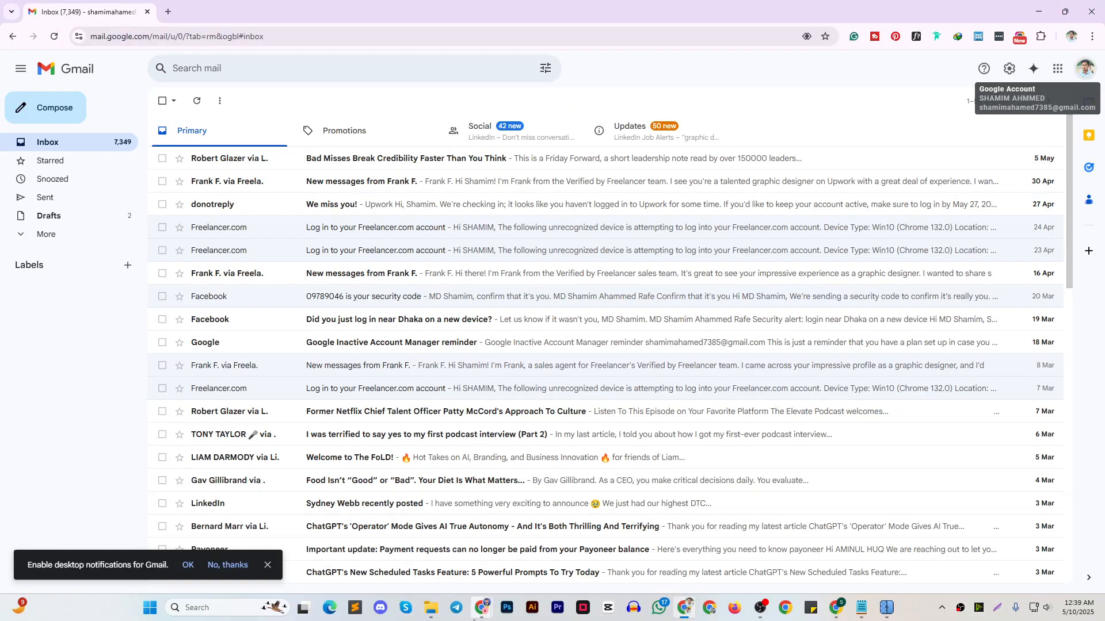
{"action": "left_click", "coordinate": [397, 547]}
{"action": "left_click", "coordinate": [987, 11]}
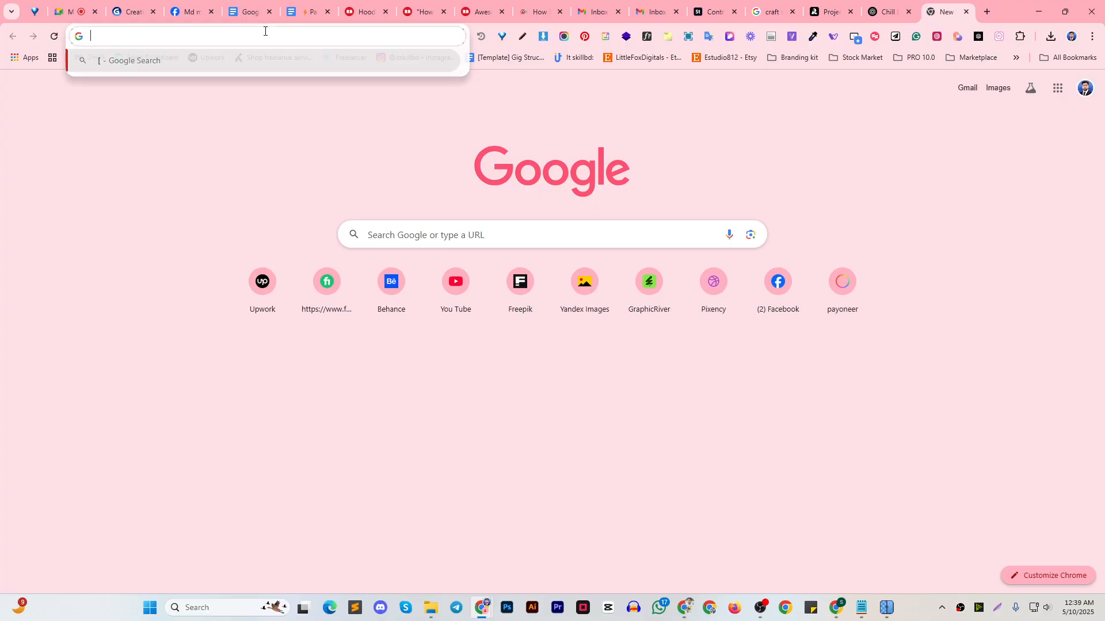
{"action": "type", "text": "pi"}
{"action": "left_click", "coordinate": [217, 84]}
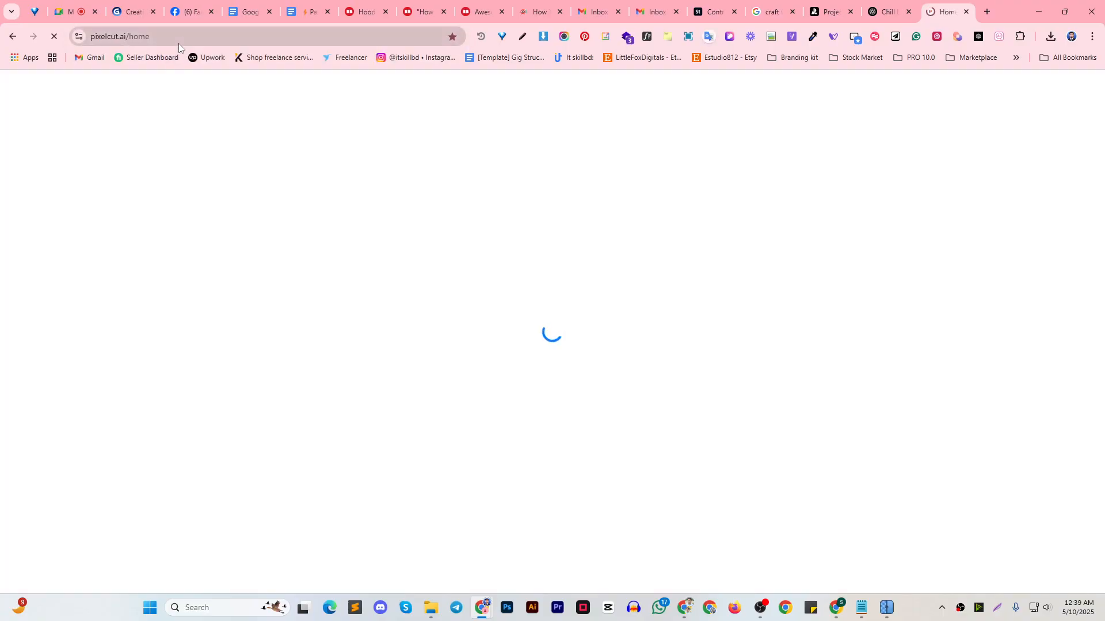
{"action": "left_click", "coordinate": [202, 41]}
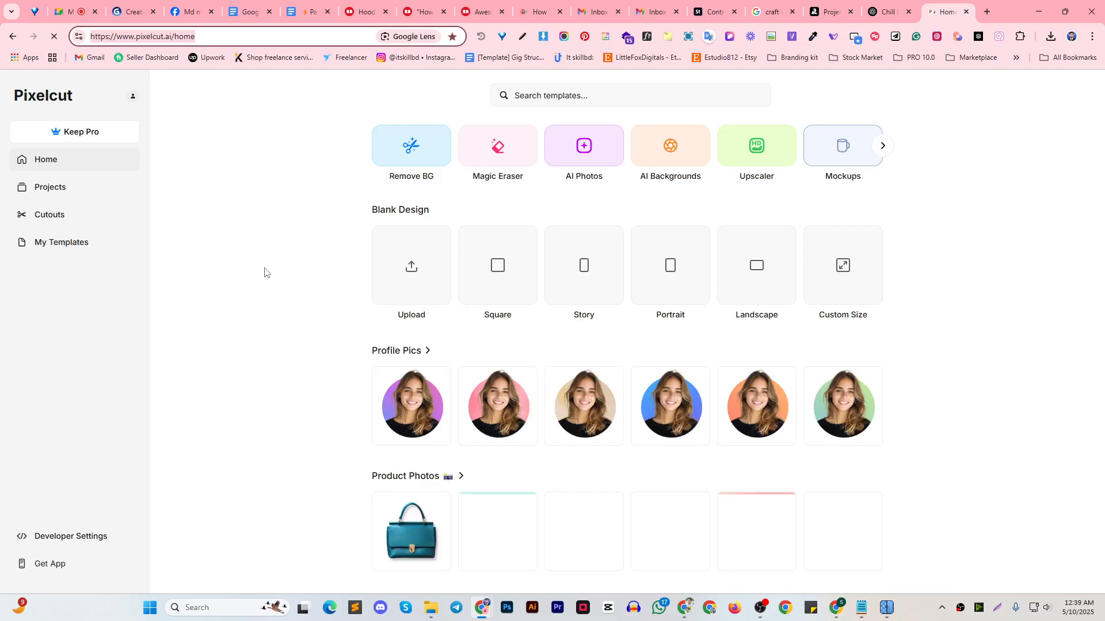
{"action": "left_click", "coordinate": [435, 144]}
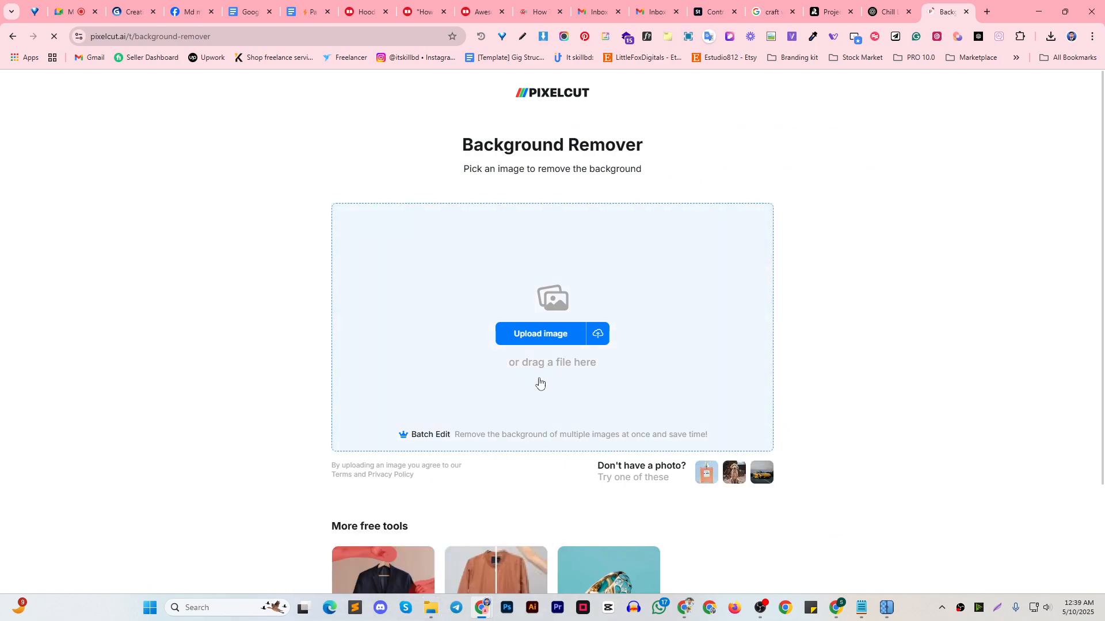
{"action": "left_click", "coordinate": [433, 438]}
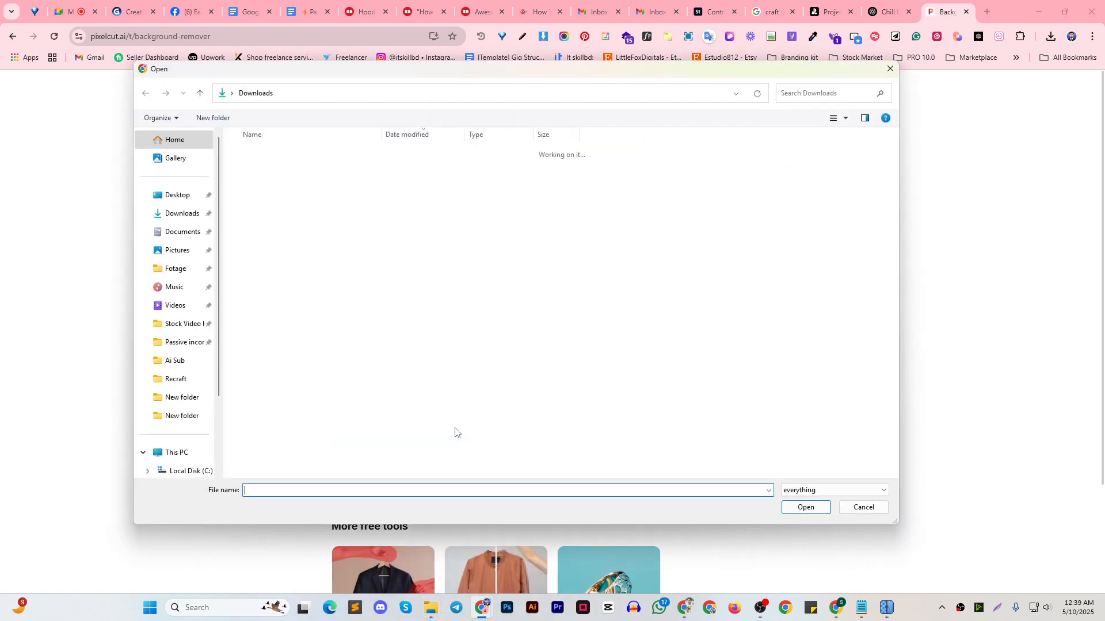
{"action": "left_click", "coordinate": [864, 507]}
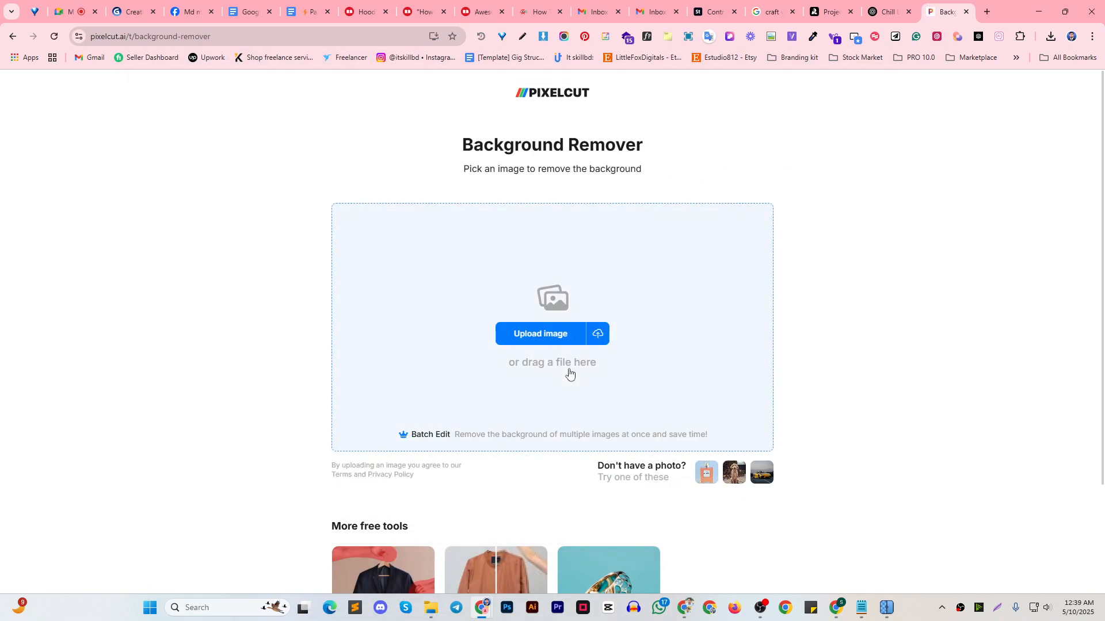
{"action": "left_click", "coordinate": [530, 339]}
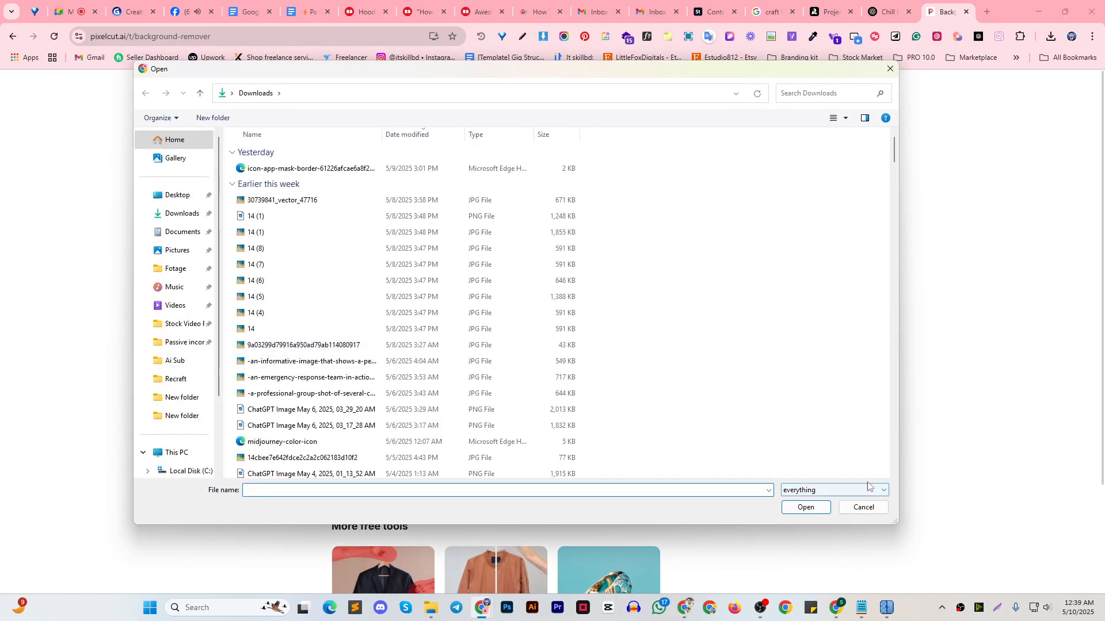
{"action": "left_click", "coordinate": [862, 506]}
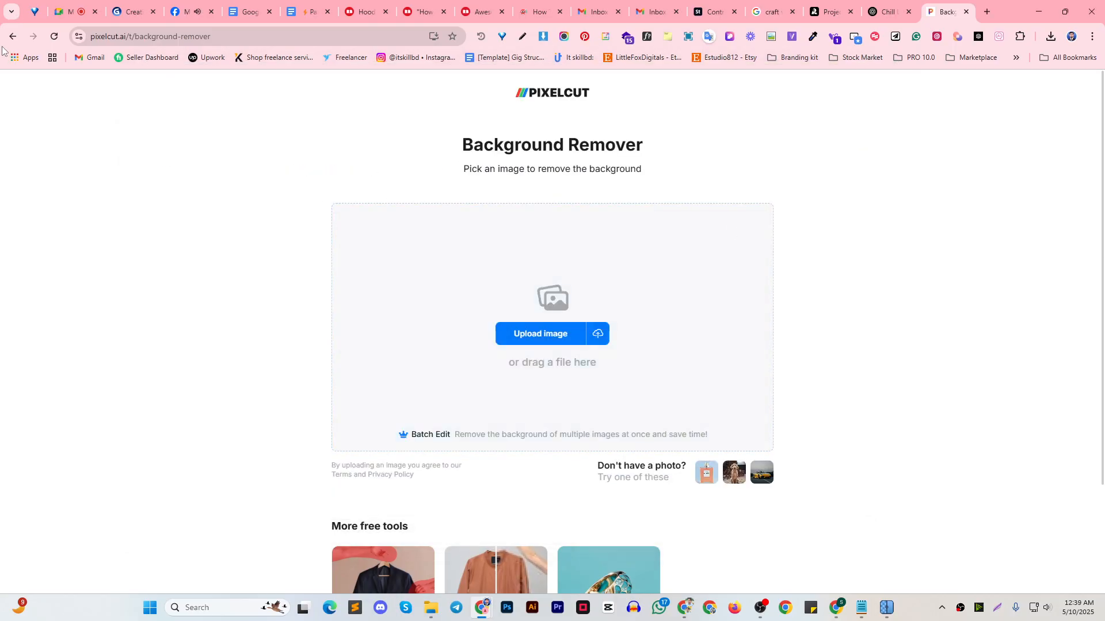
{"action": "left_click", "coordinate": [12, 36]}
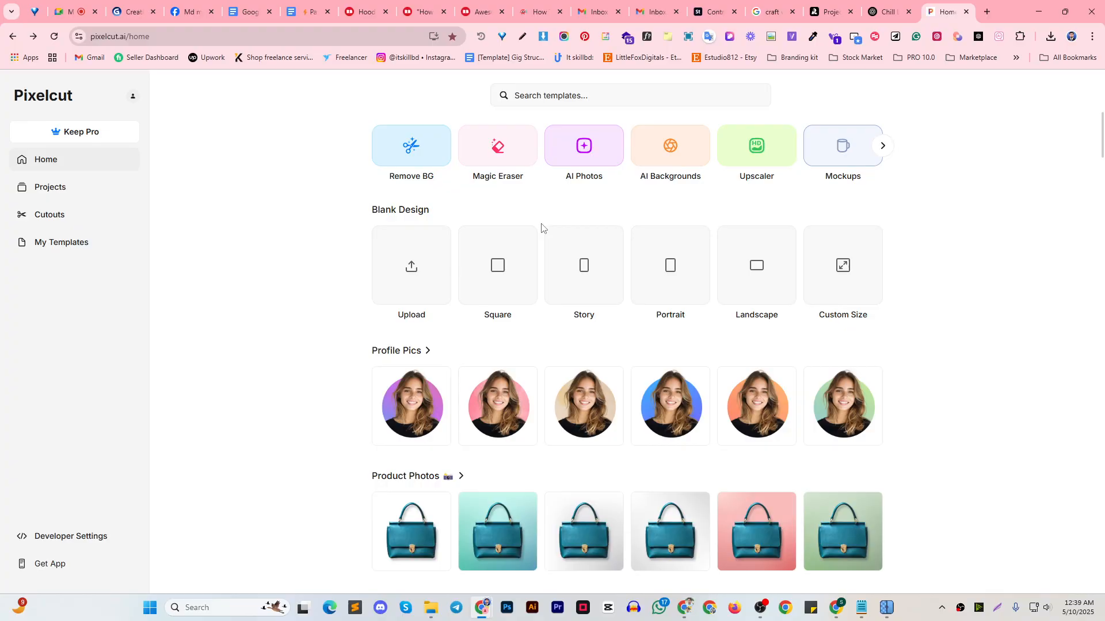
{"action": "left_click", "coordinate": [390, 151]}
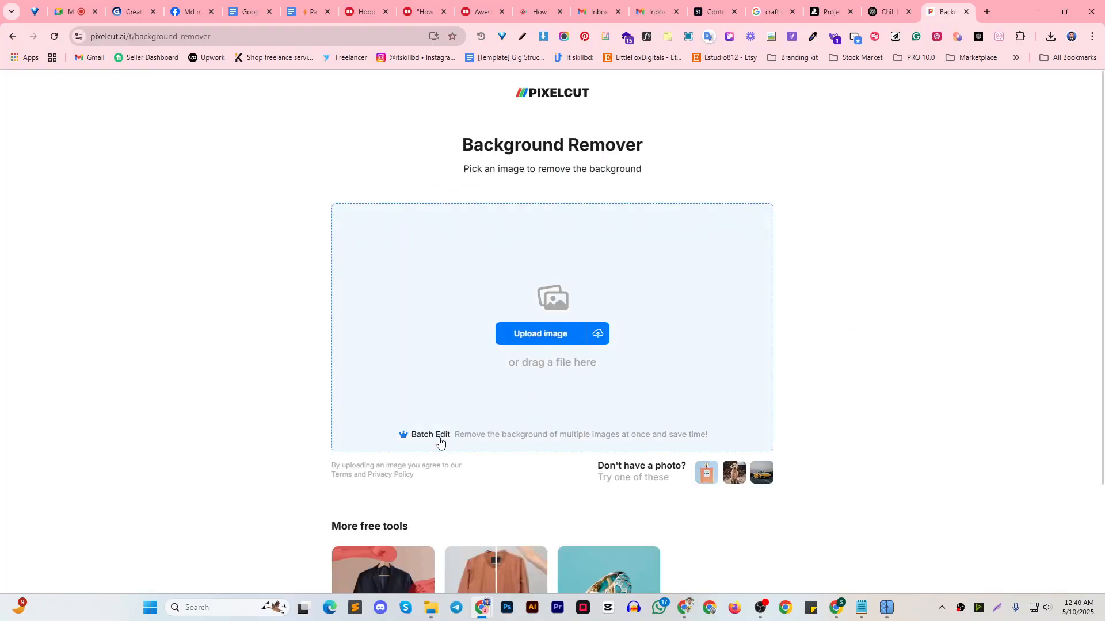
{"action": "left_click", "coordinate": [12, 36]}
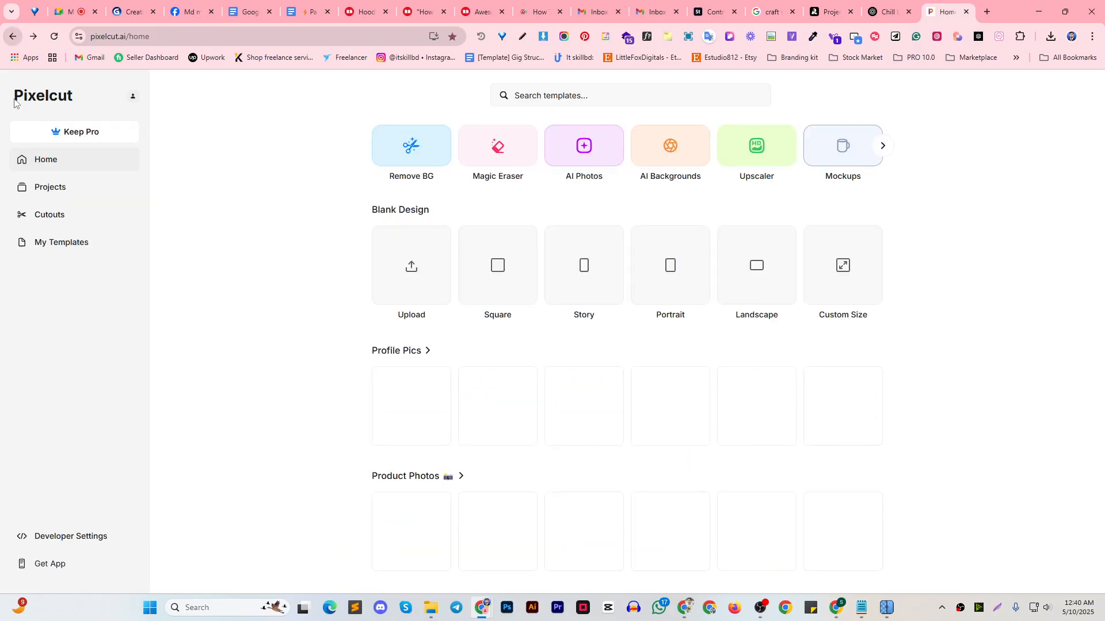
{"action": "left_click", "coordinate": [132, 100]}
{"action": "left_click", "coordinate": [133, 100]}
Open the Remove BG tool and start choosing images to upload
{"action": "left_click", "coordinate": [423, 173]}
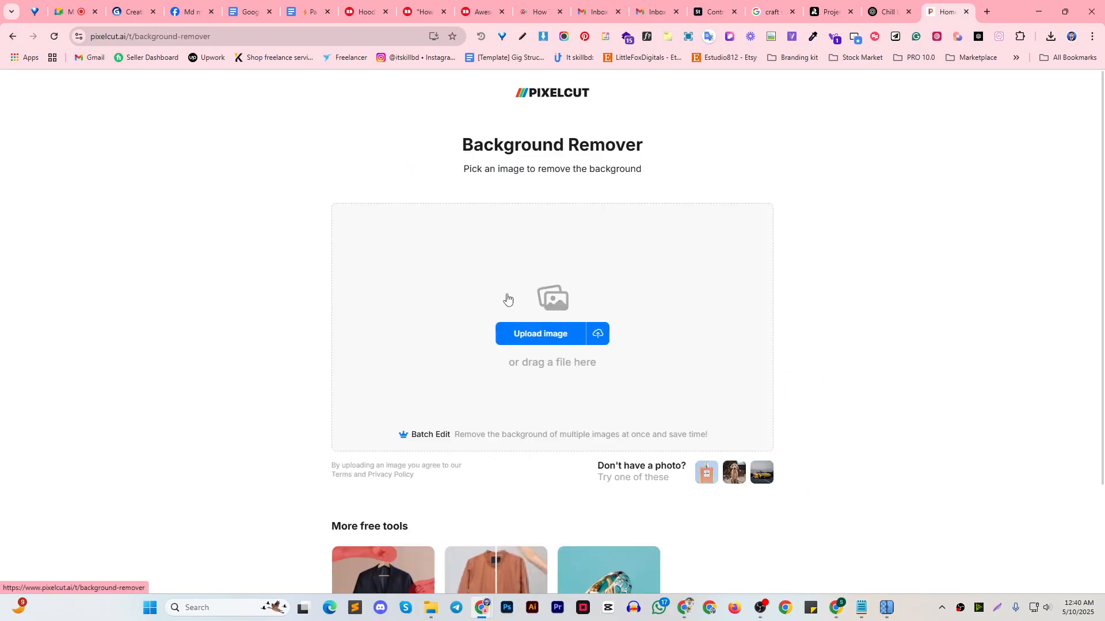
{"action": "left_click", "coordinate": [541, 334]}
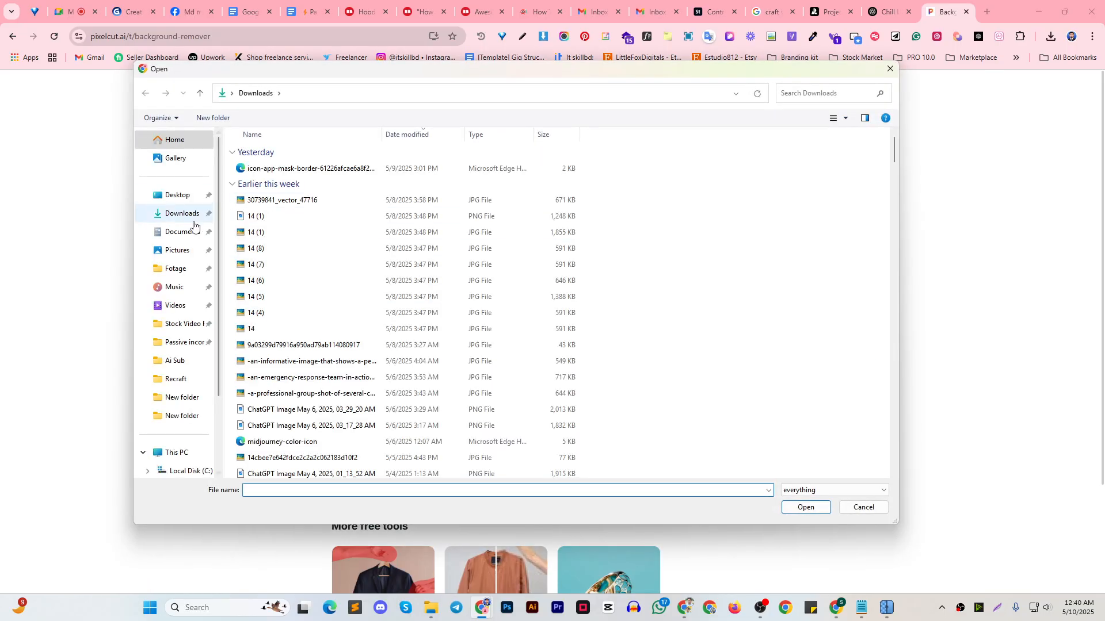
Look through the pinned folders and the D: and E: drives for the folder with the upscaled cat illustrations
{"action": "left_click", "coordinate": [182, 343]}
{"action": "left_click", "coordinate": [178, 325]}
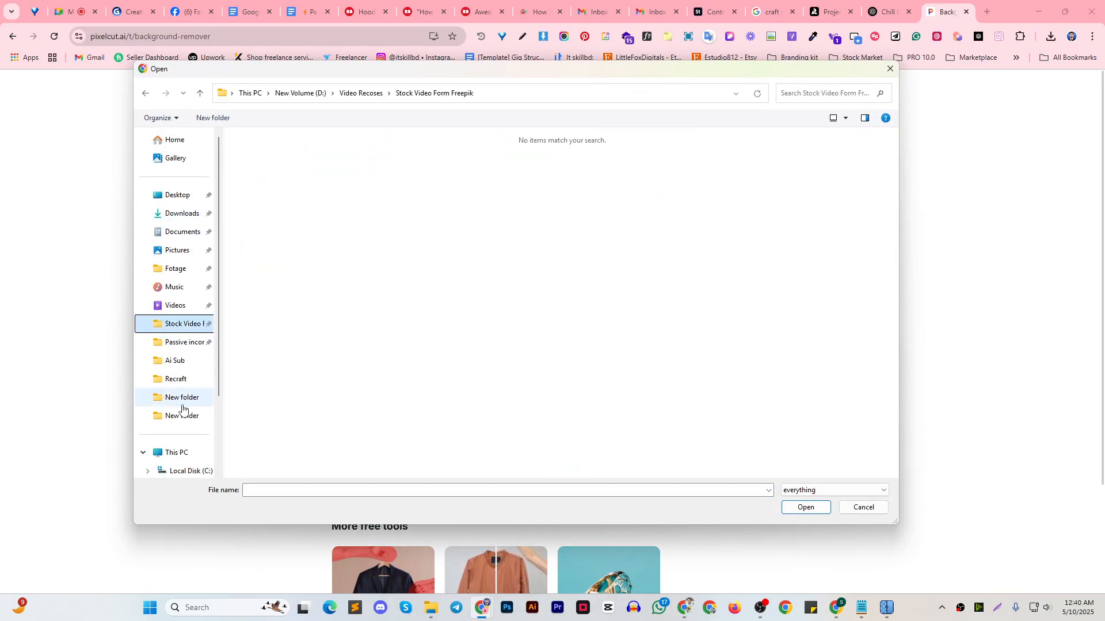
{"action": "left_click", "coordinate": [176, 383]}
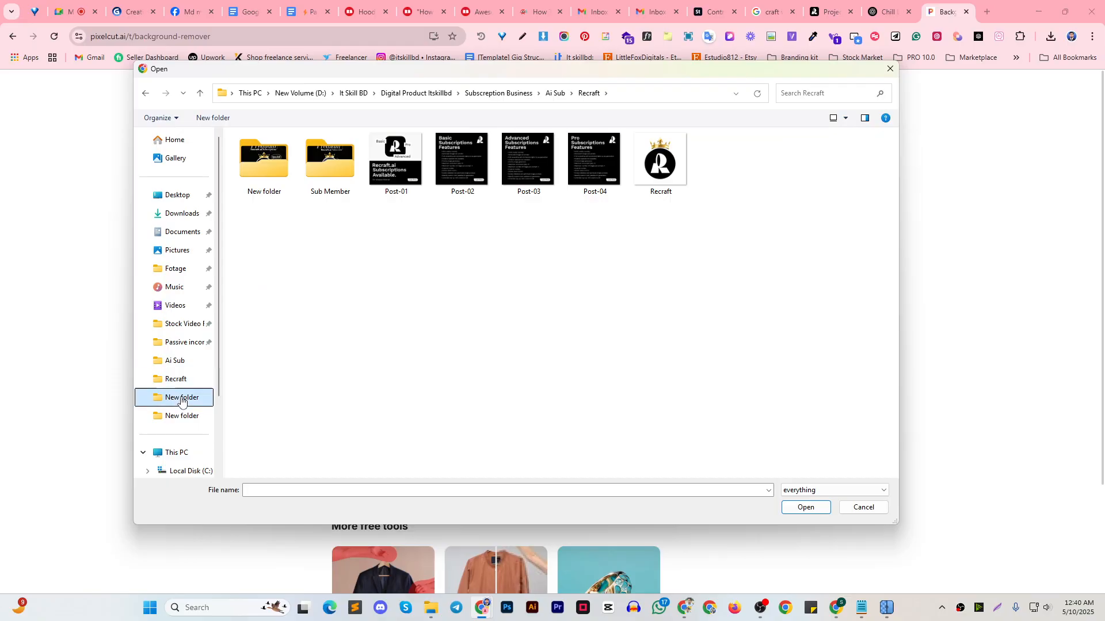
{"action": "left_click", "coordinate": [181, 397]}
{"action": "left_click", "coordinate": [179, 362]}
{"action": "left_click", "coordinate": [181, 344]}
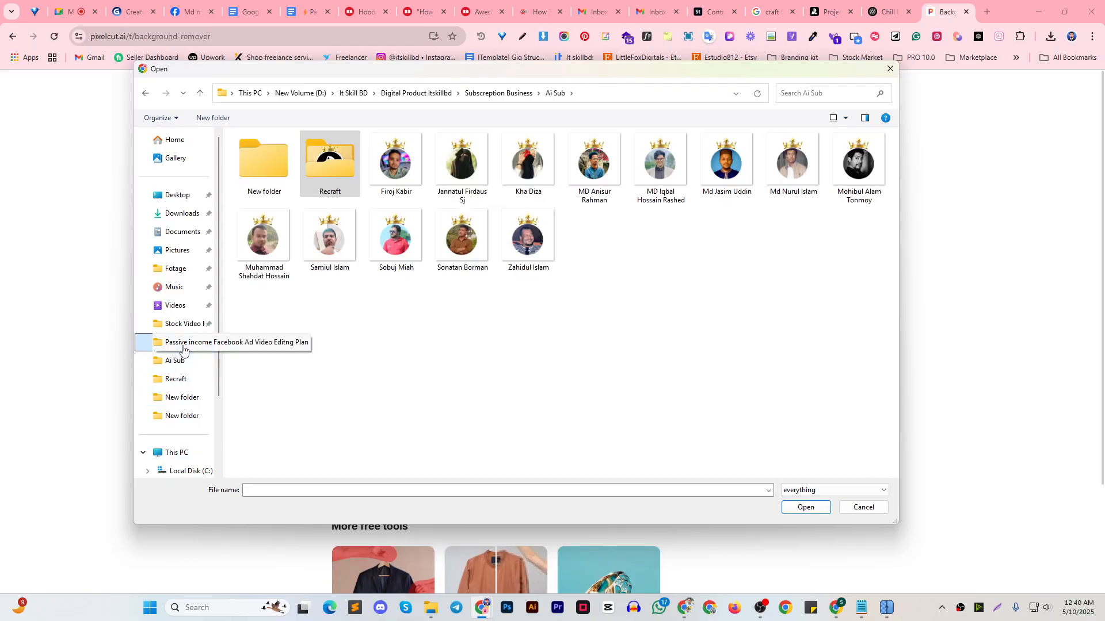
{"action": "scroll", "coordinate": [191, 420], "scroll_direction": "down", "scroll_amount": 2}
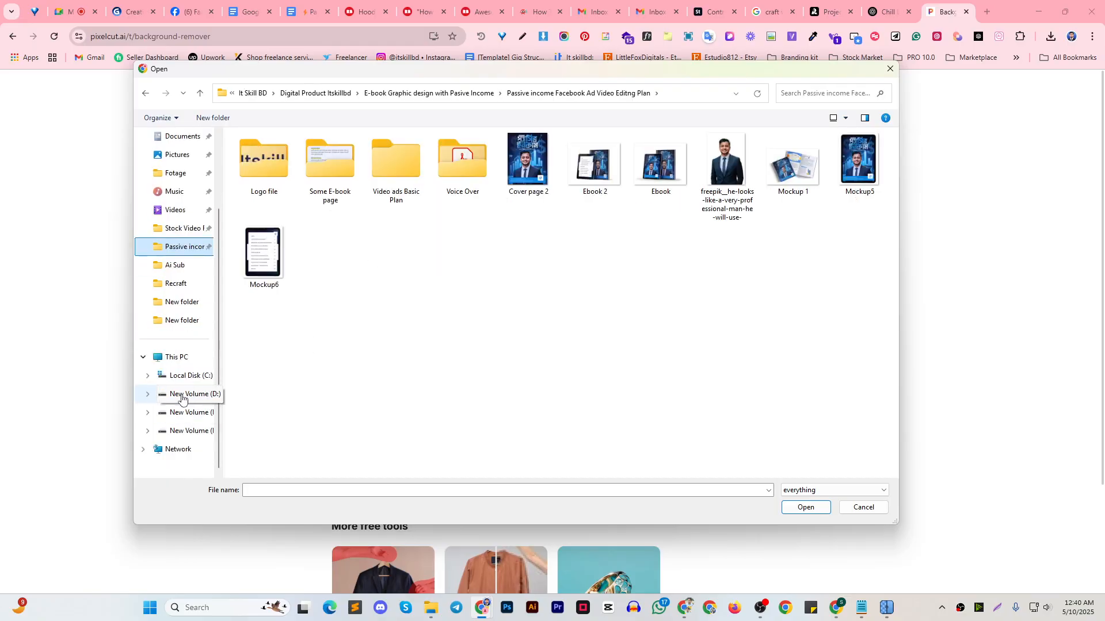
{"action": "left_click", "coordinate": [182, 396]}
{"action": "left_click", "coordinate": [174, 284]}
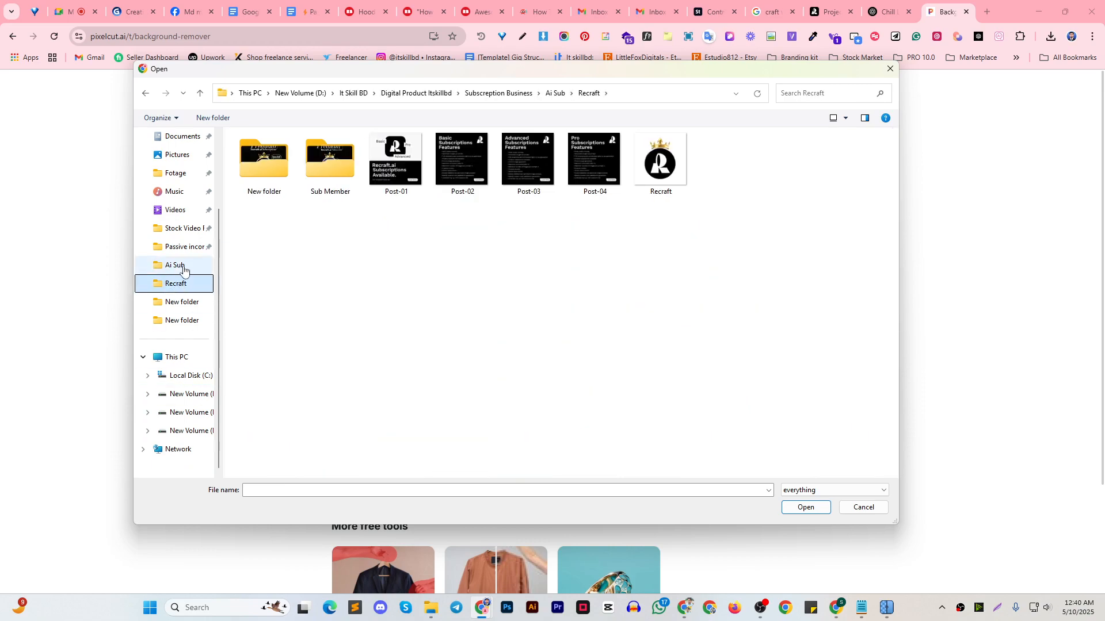
{"action": "left_click", "coordinate": [182, 263]}
{"action": "left_click", "coordinate": [183, 247]}
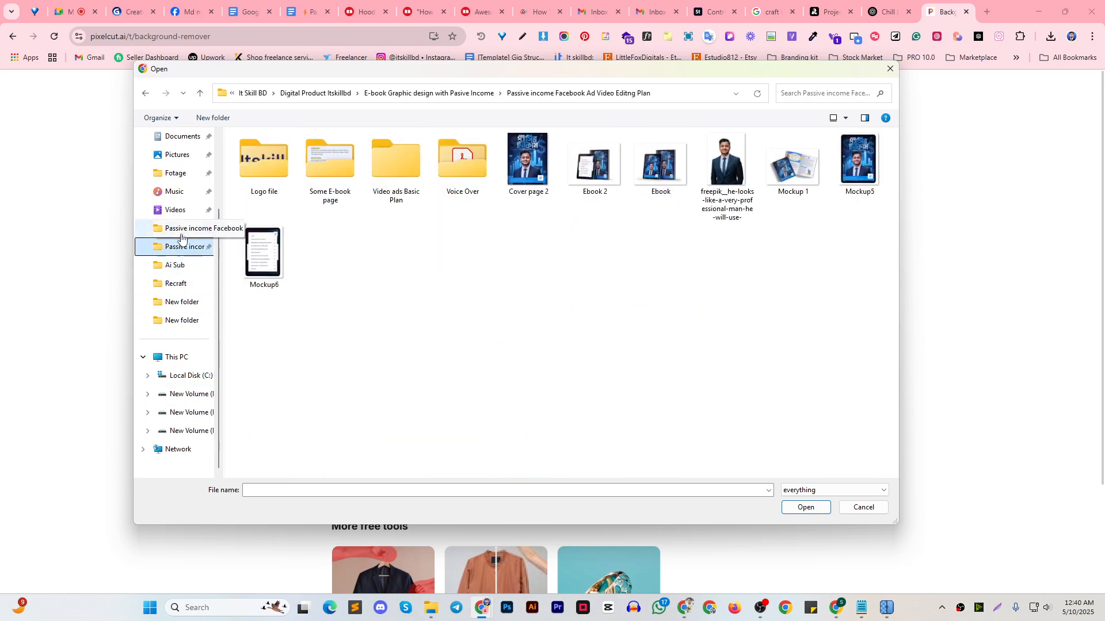
{"action": "left_click", "coordinate": [182, 229]}
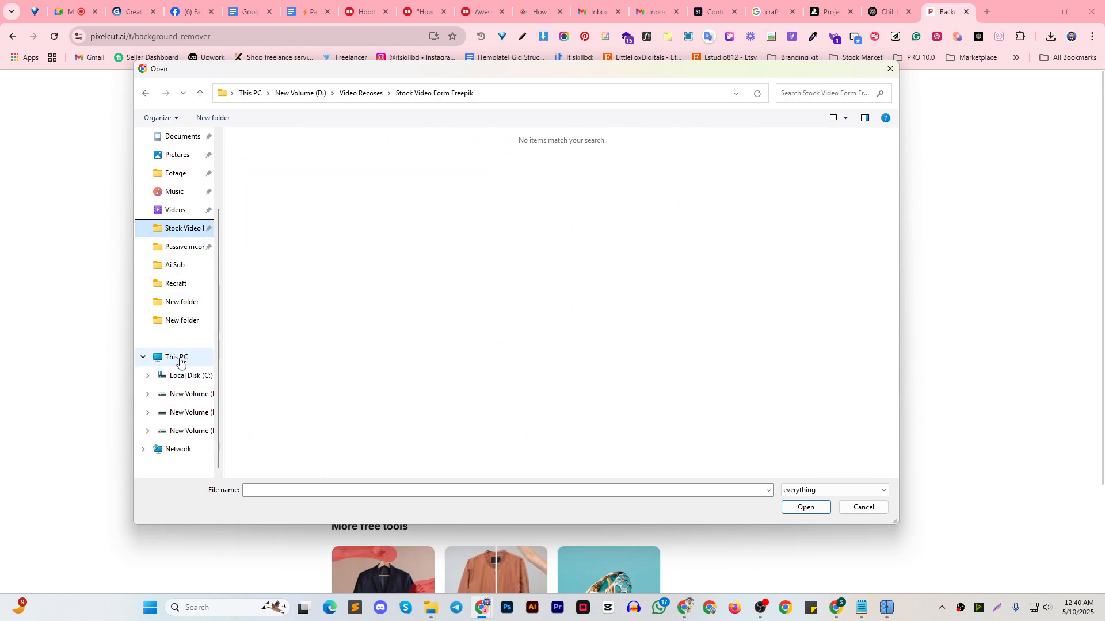
{"action": "left_click", "coordinate": [172, 395]}
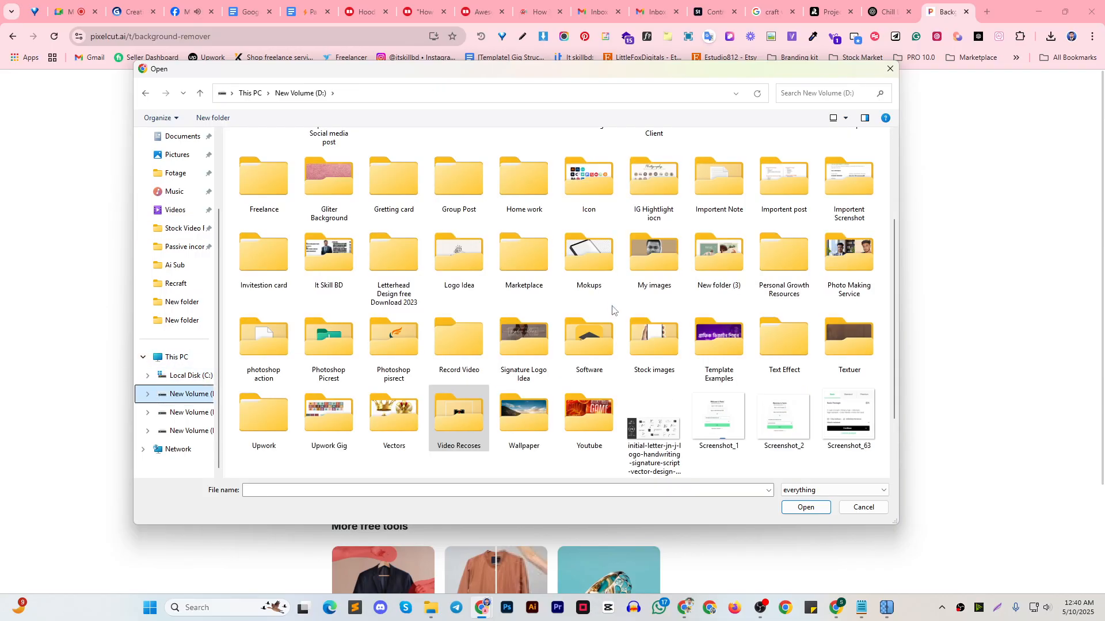
{"action": "scroll", "coordinate": [612, 311], "scroll_direction": "up", "scroll_amount": 3}
{"action": "scroll", "coordinate": [554, 316], "scroll_direction": "down", "scroll_amount": 4}
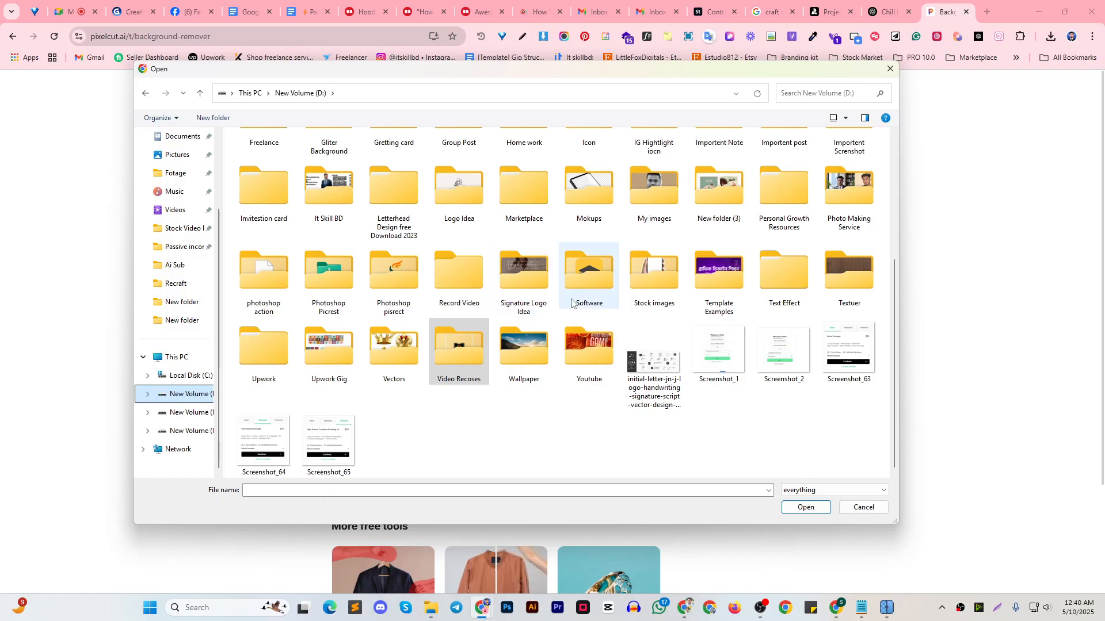
{"action": "left_click", "coordinate": [196, 415]}
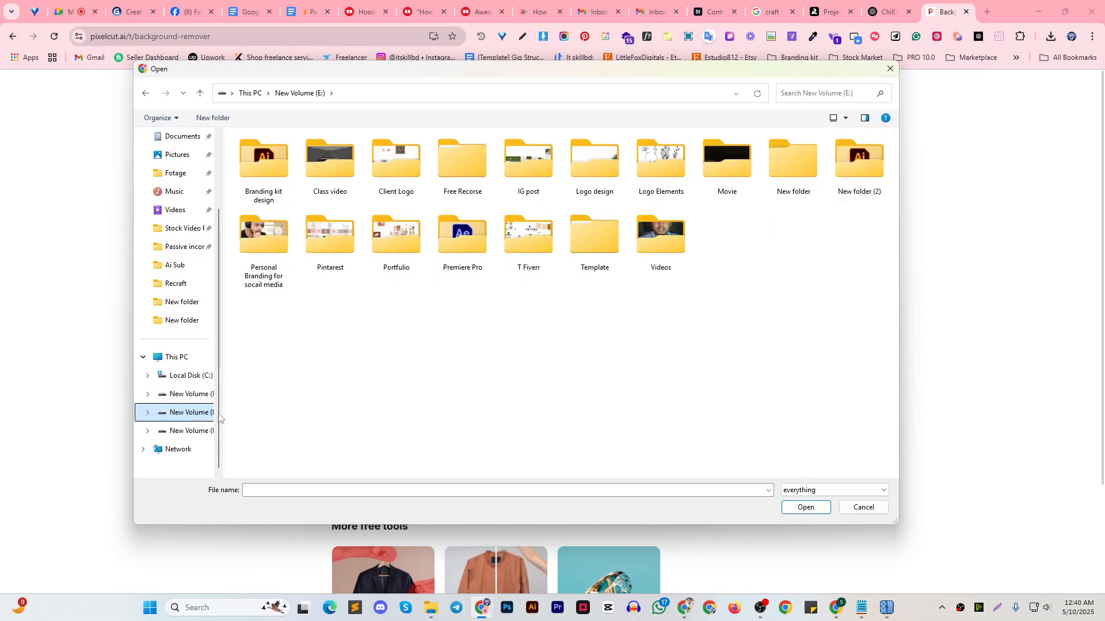
Upload all five cat illustrations from F:, Pessive market, New folder (4), Stock Product, Upscal for batch background removal
{"action": "left_click", "coordinate": [190, 431]}
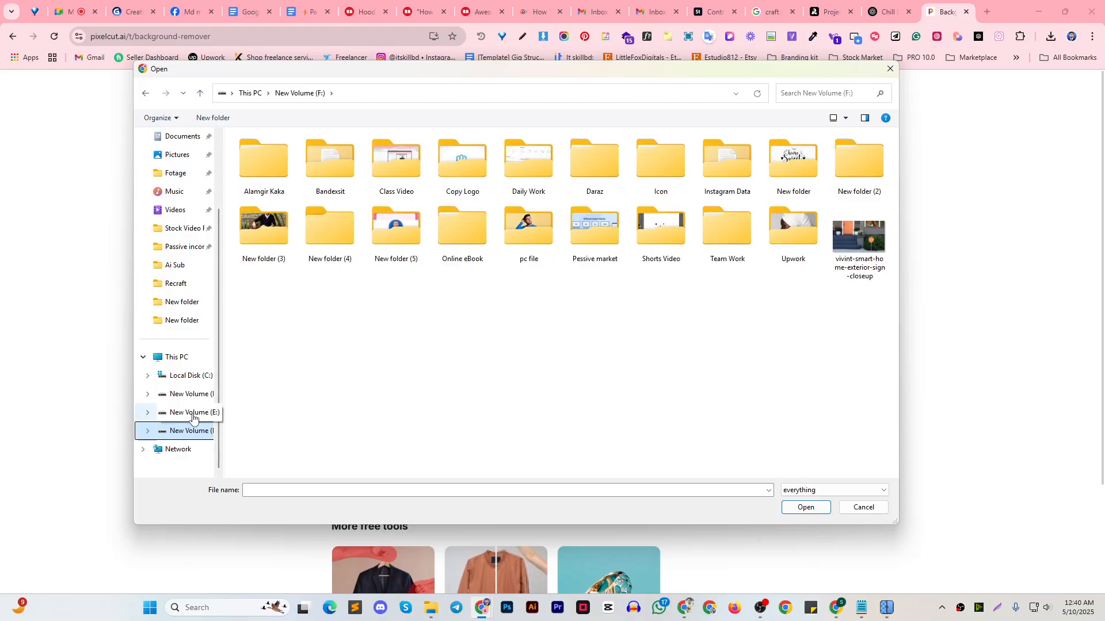
{"action": "double_click", "coordinate": [592, 232]}
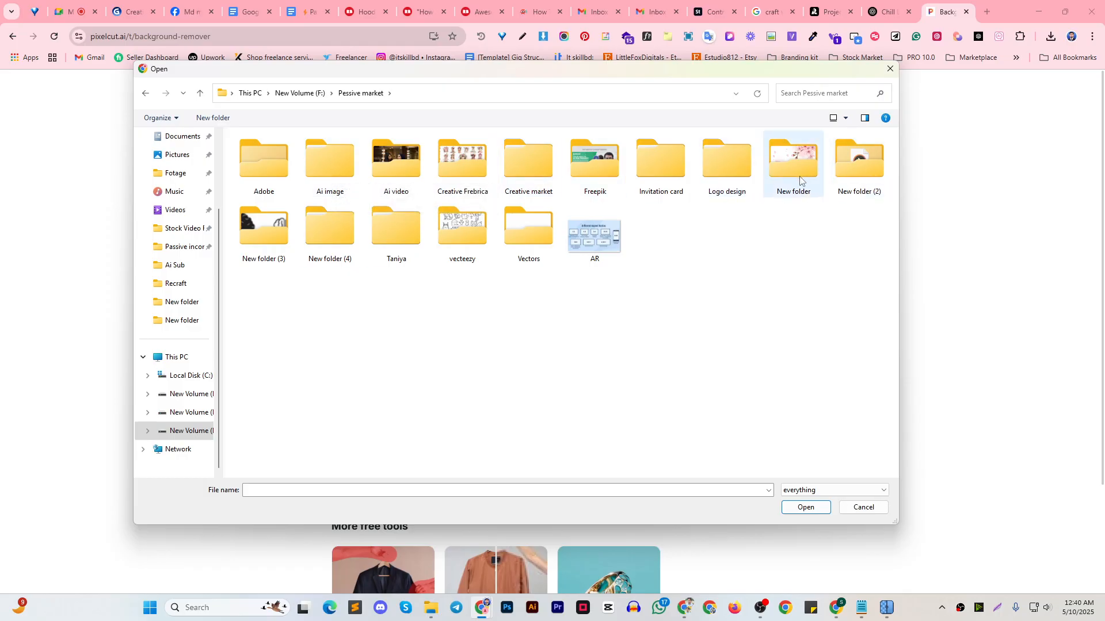
{"action": "double_click", "coordinate": [329, 235]}
{"action": "double_click", "coordinate": [266, 163]}
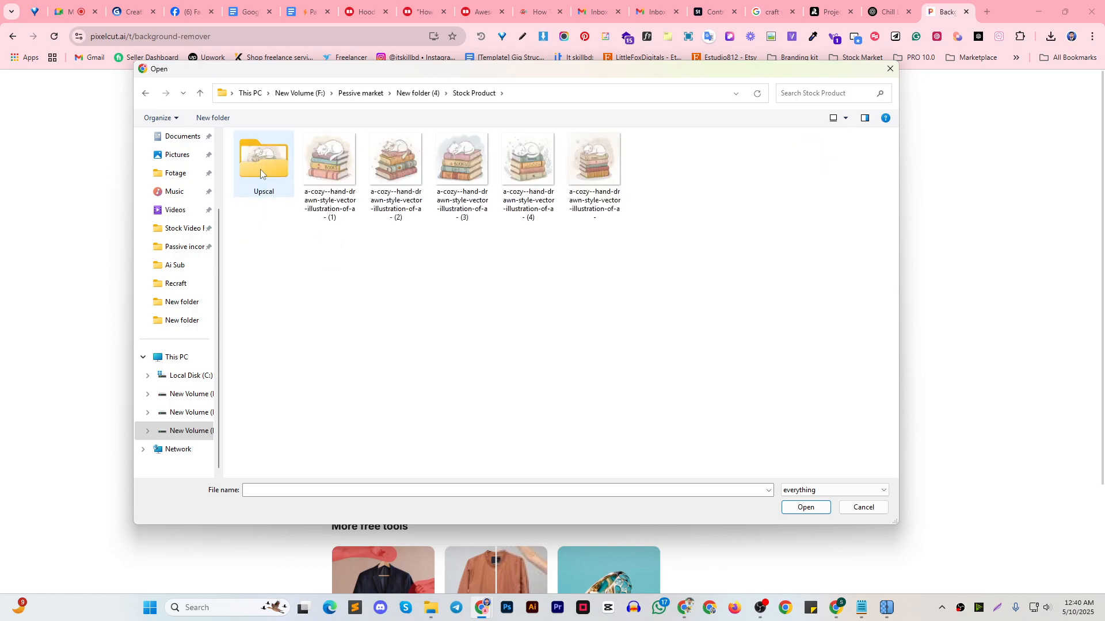
{"action": "double_click", "coordinate": [260, 169]}
{"action": "left_click_drag", "start_coordinate": [598, 259], "coordinate": [236, 132]}
{"action": "left_click", "coordinate": [806, 508]}
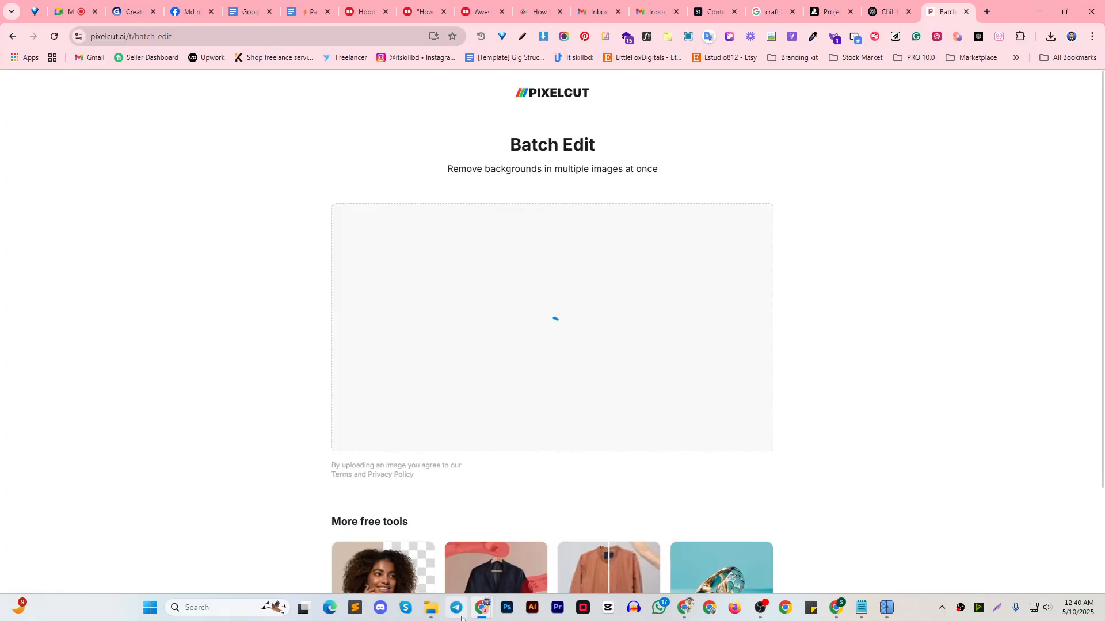
Switch to File Explorer, open cat illustration (1) from the Stock Product folder and zoom in to examine its detail
{"action": "mouse_move", "coordinate": [431, 608]}
{"action": "left_click", "coordinate": [350, 545]}
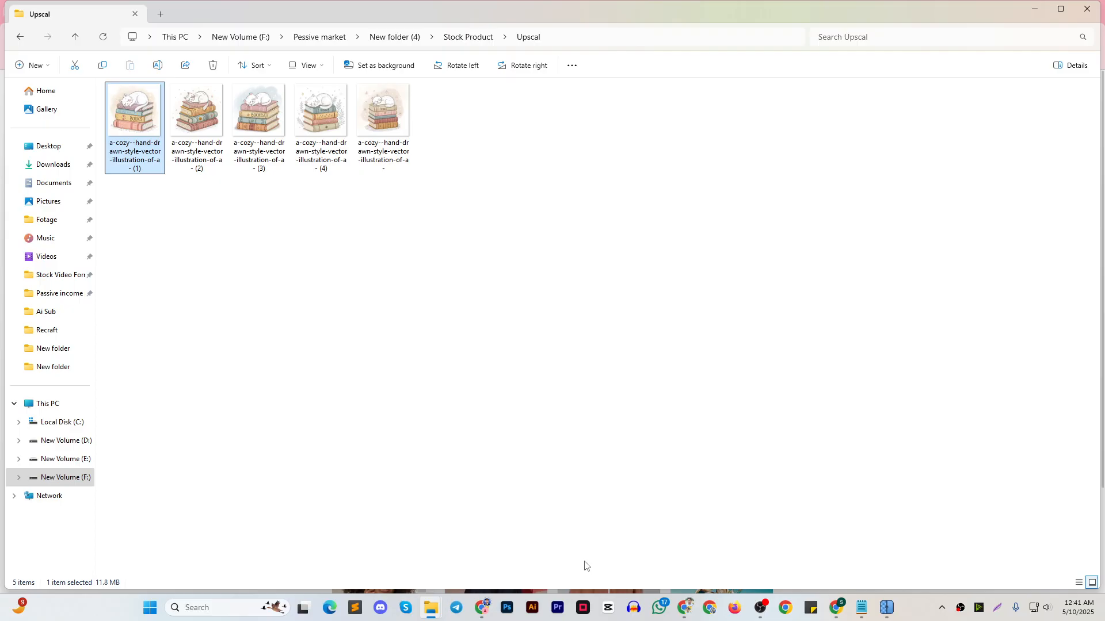
{"action": "left_click", "coordinate": [83, 41]}
{"action": "left_click", "coordinate": [193, 138]}
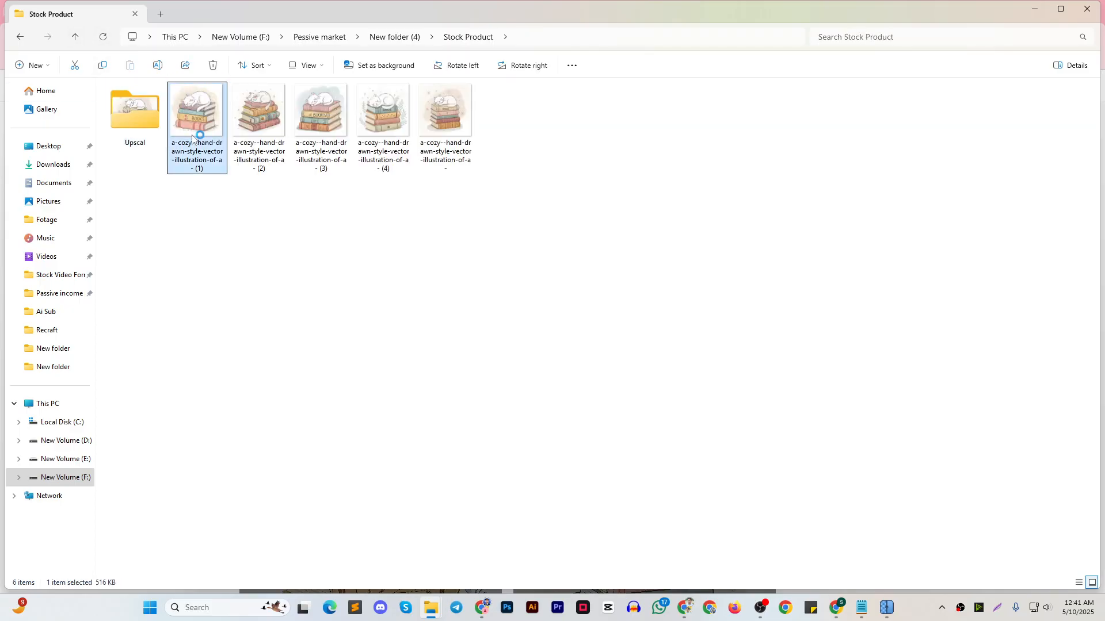
{"action": "scroll", "coordinate": [507, 260], "scroll_direction": "up", "scroll_amount": 5}
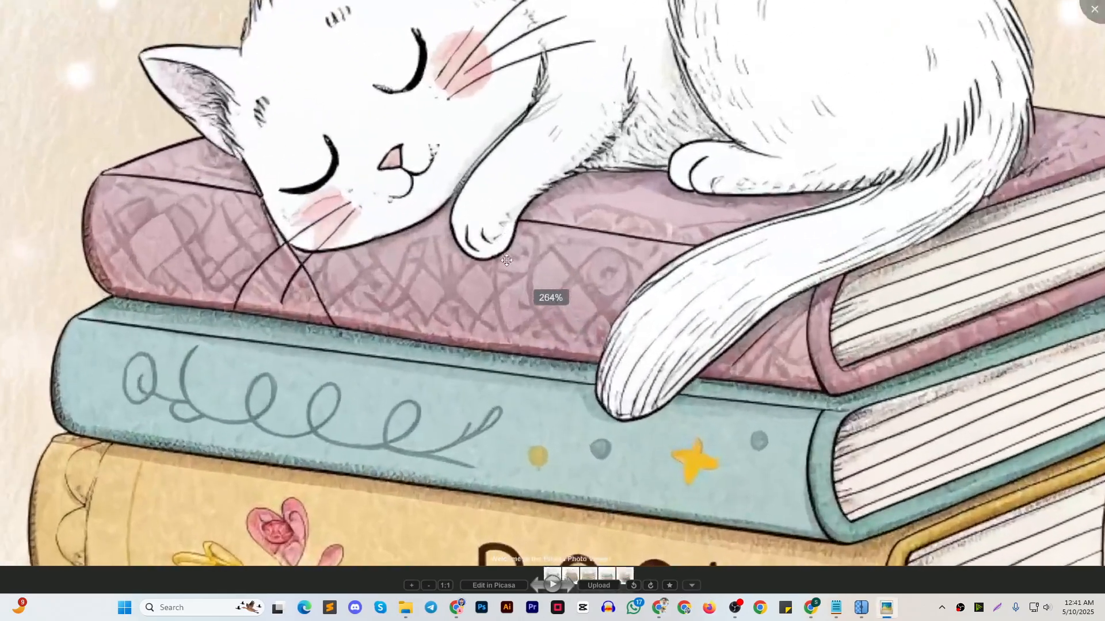
Reopen the original cat illustration (1) from Stock Product, examine its line detail up close, and close the viewer
{"action": "scroll", "coordinate": [506, 260], "scroll_direction": "down", "scroll_amount": 5}
{"action": "left_click", "coordinate": [173, 140]}
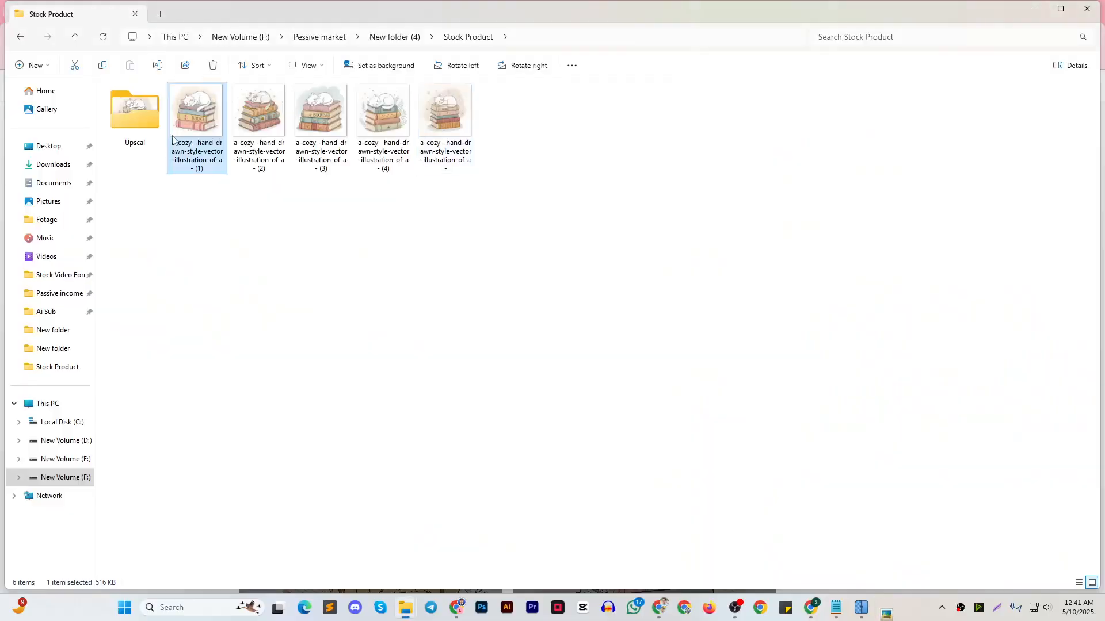
{"action": "double_click", "coordinate": [214, 112]}
{"action": "scroll", "coordinate": [551, 272], "scroll_direction": "up", "scroll_amount": 3}
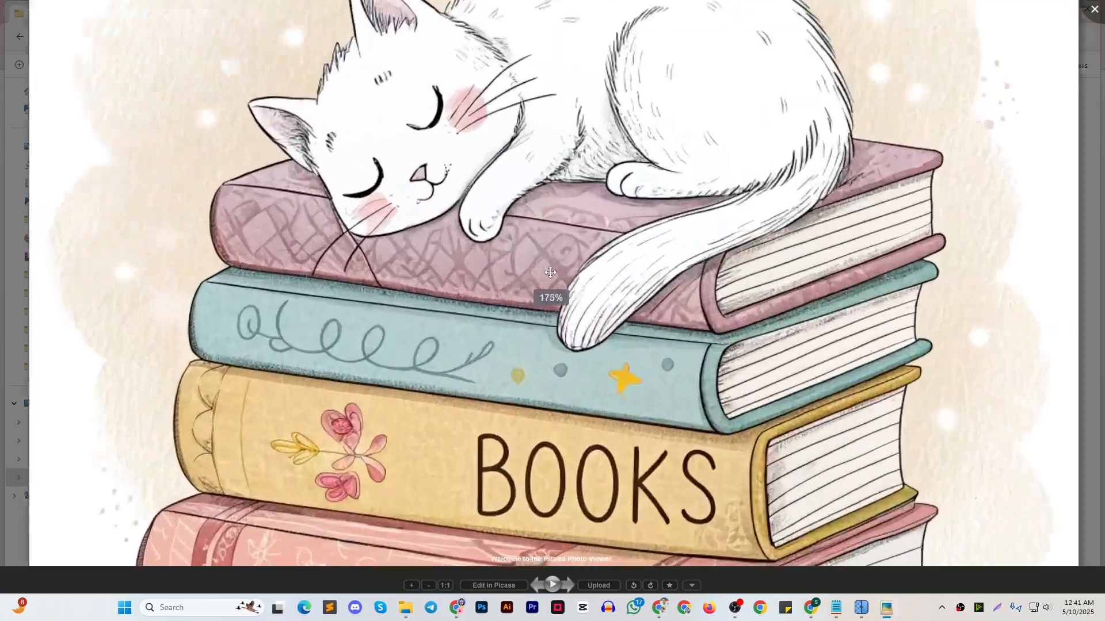
{"action": "scroll", "coordinate": [551, 272], "scroll_direction": "up", "scroll_amount": 3}
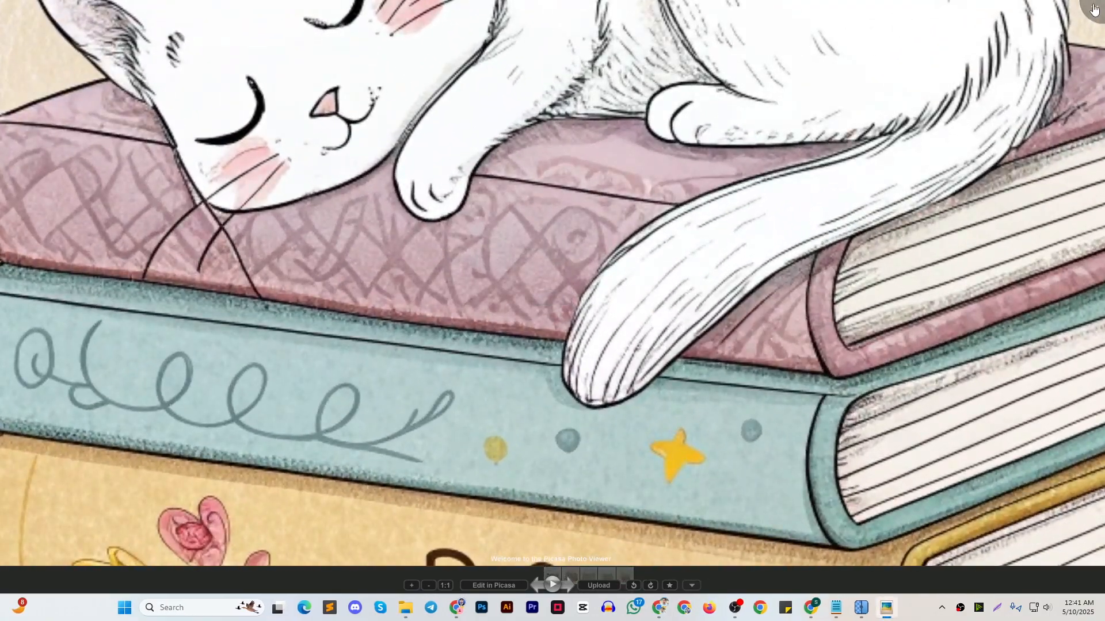
{"action": "left_click", "coordinate": [1096, 6]}
Open the upscaled cat illustration (1) from the Upscal folder, inspect its detail up close, and return to the Stock Product folder
{"action": "double_click", "coordinate": [138, 115]}
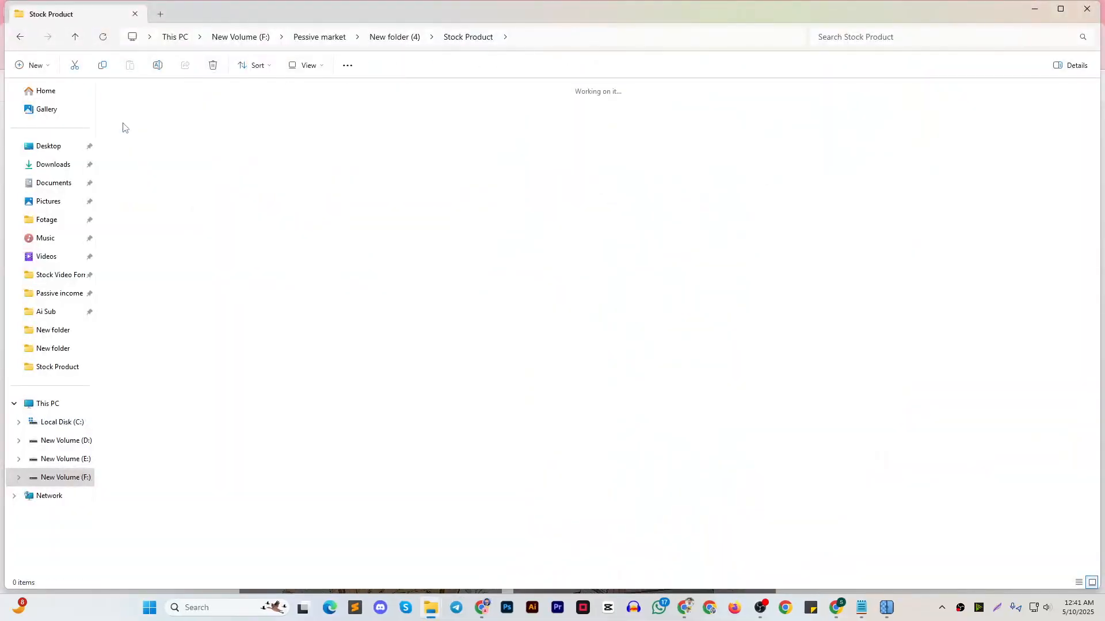
{"action": "left_click", "coordinate": [142, 119]}
{"action": "double_click", "coordinate": [142, 119]}
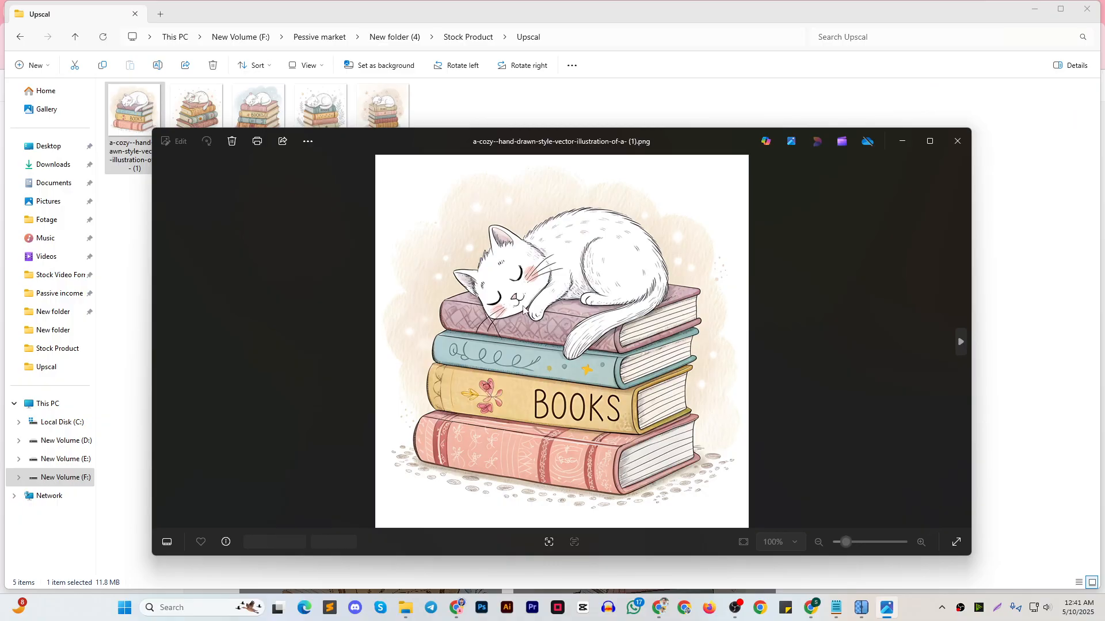
{"action": "scroll", "coordinate": [482, 341], "scroll_direction": "up", "scroll_amount": 5}
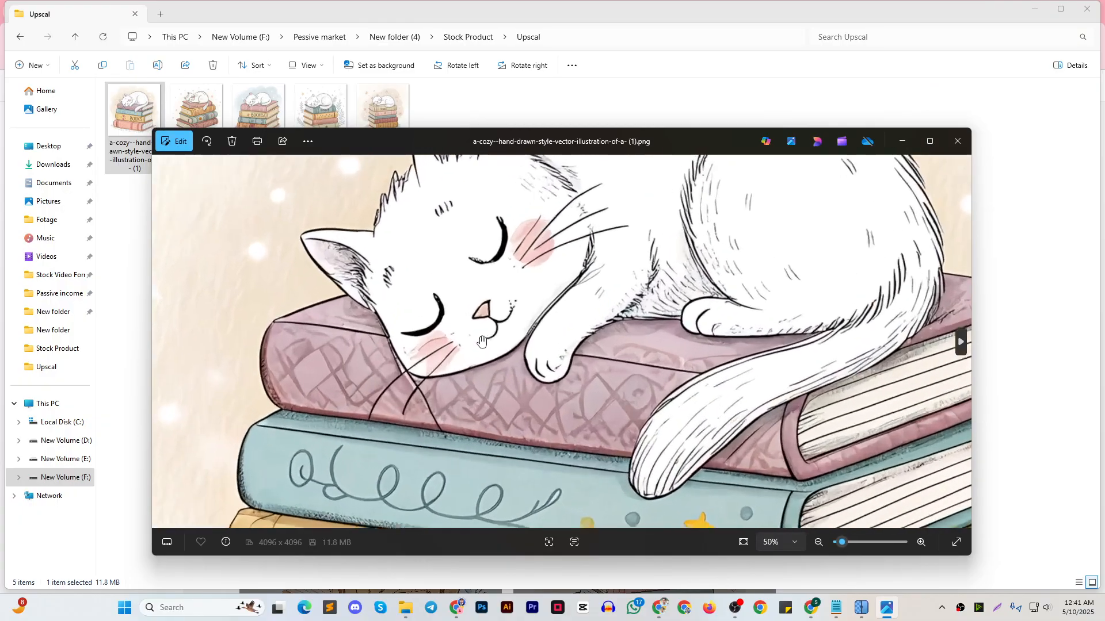
{"action": "scroll", "coordinate": [482, 340], "scroll_direction": "up", "scroll_amount": 2}
{"action": "scroll", "coordinate": [507, 373], "scroll_direction": "down", "scroll_amount": 5}
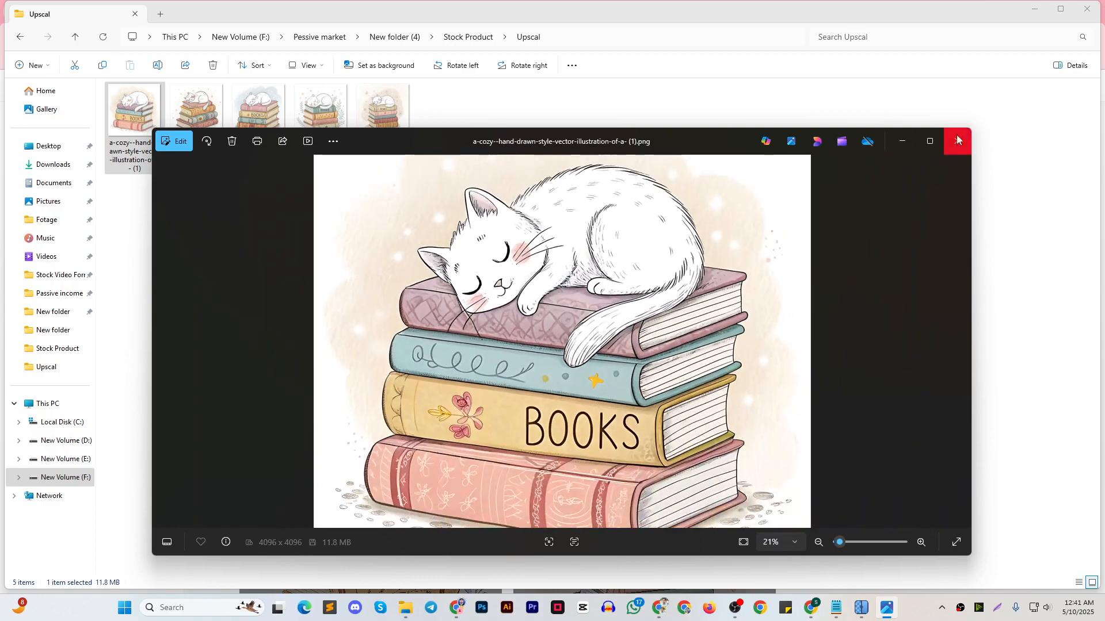
{"action": "left_click", "coordinate": [956, 139]}
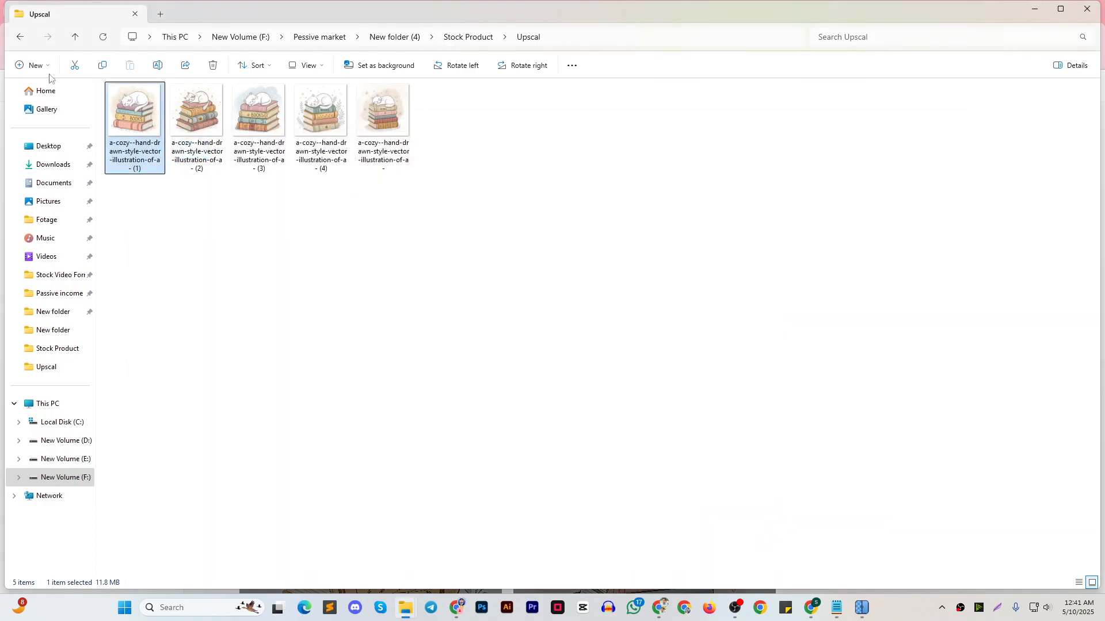
{"action": "left_click", "coordinate": [74, 37]}
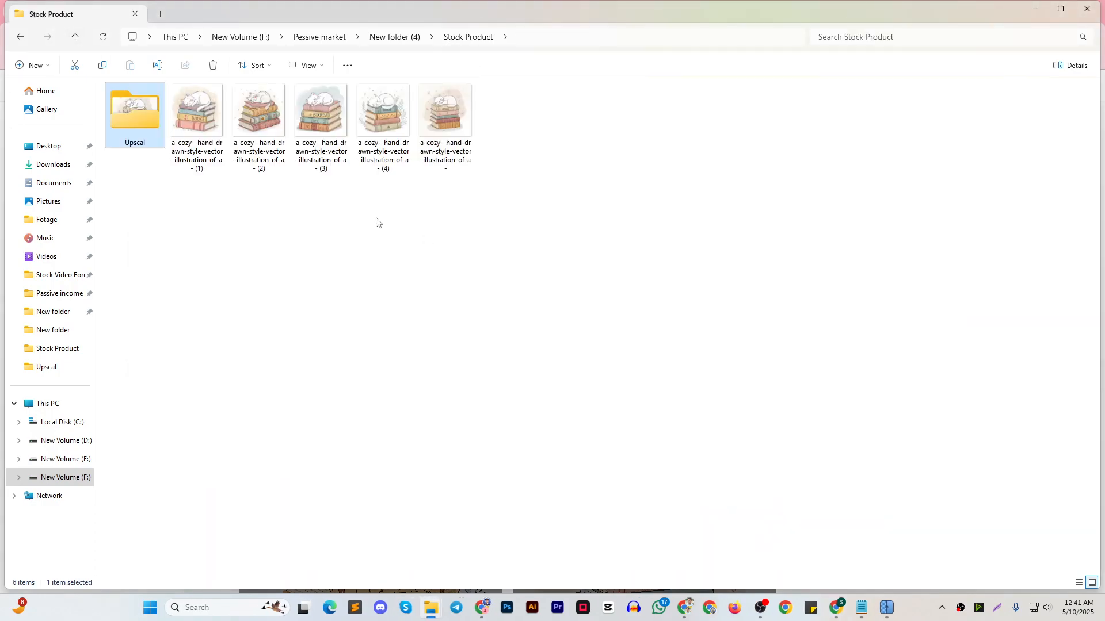
Switch to the browser window with the Pixelcut Batch Edit page and check the background removal progress of all five images
{"action": "mouse_move", "coordinate": [841, 608]}
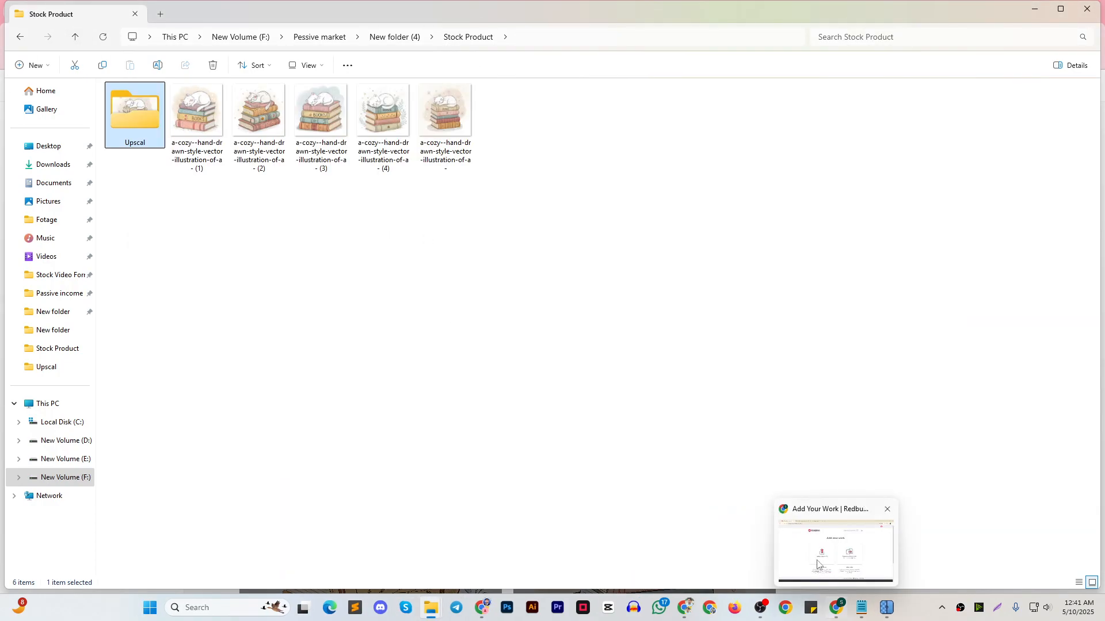
{"action": "left_click", "coordinate": [817, 565]}
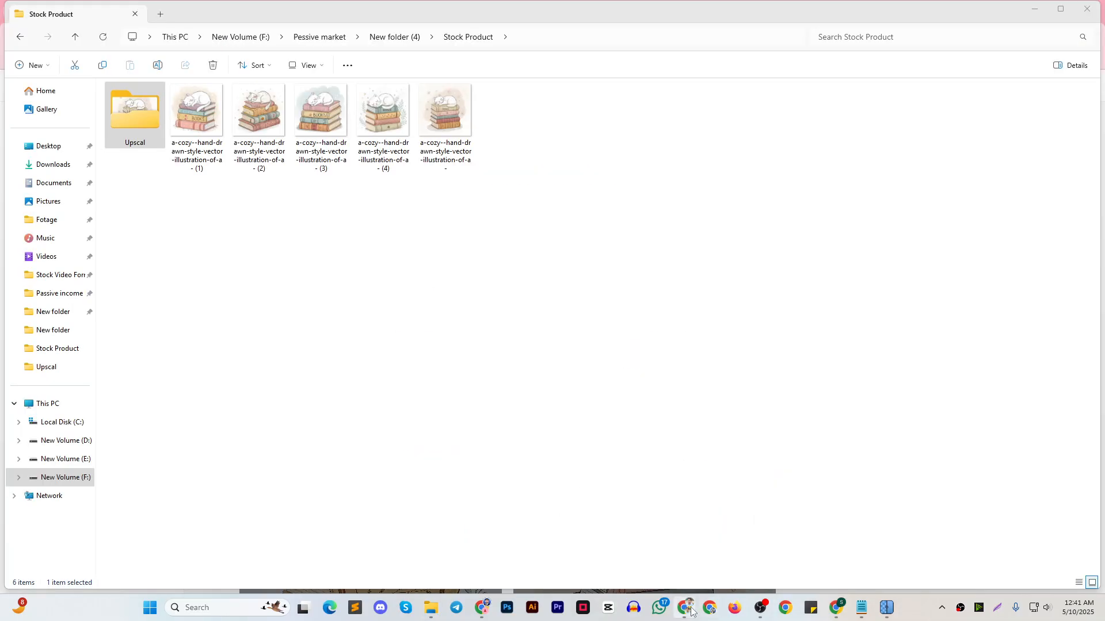
{"action": "mouse_move", "coordinate": [685, 608]}
{"action": "left_click", "coordinate": [662, 569]}
{"action": "mouse_move", "coordinate": [483, 607]}
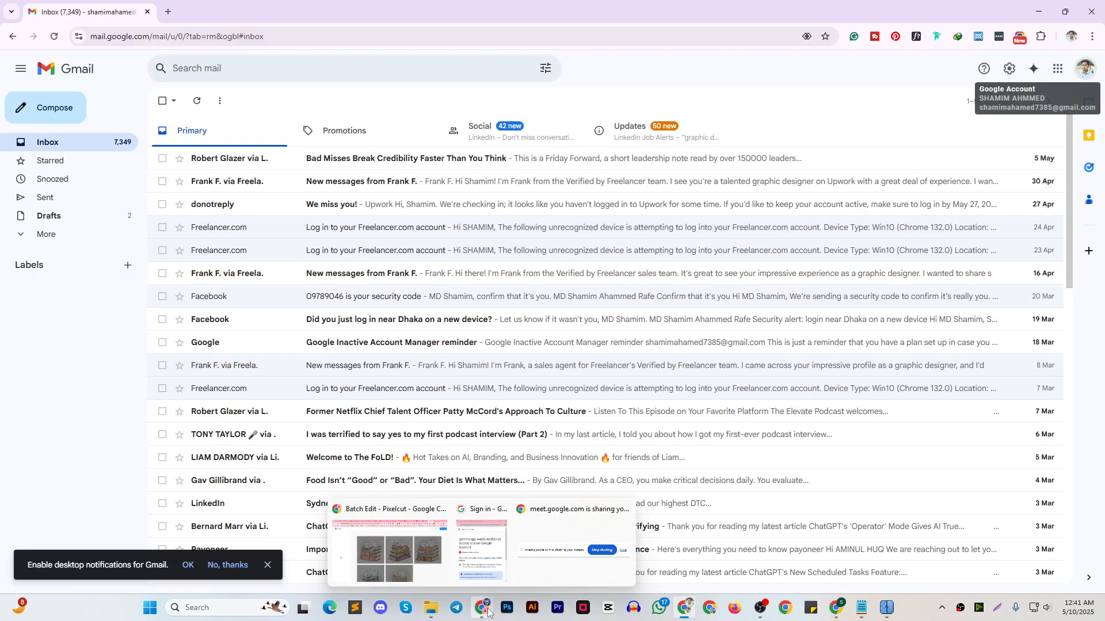
{"action": "left_click", "coordinate": [496, 536]}
{"action": "scroll", "coordinate": [555, 293], "scroll_direction": "down", "scroll_amount": 3}
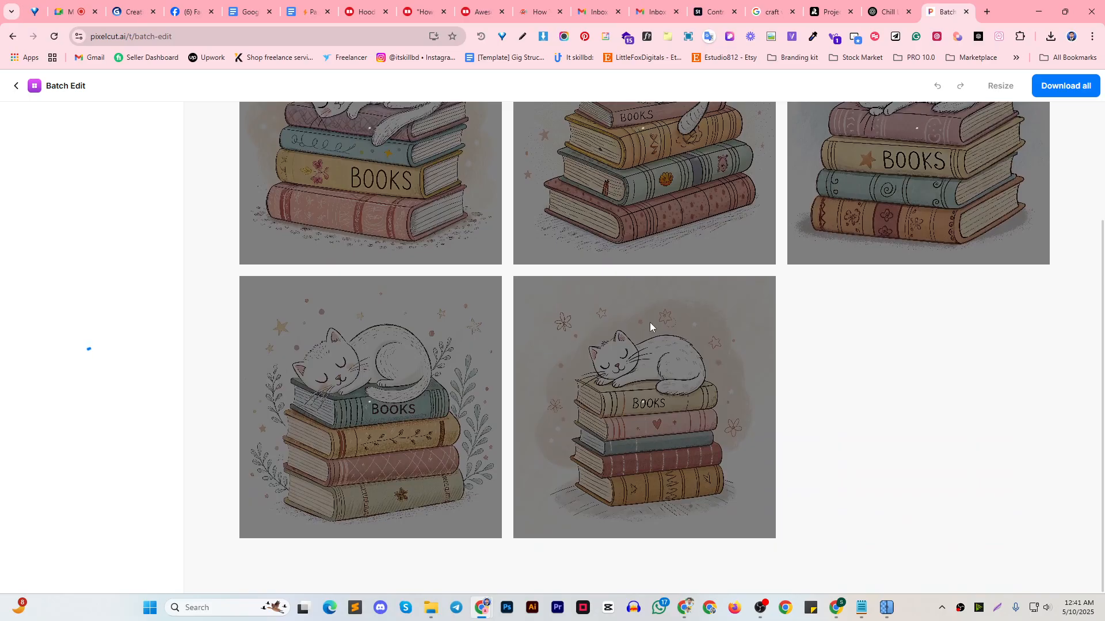
{"action": "scroll", "coordinate": [650, 322], "scroll_direction": "up", "scroll_amount": 1}
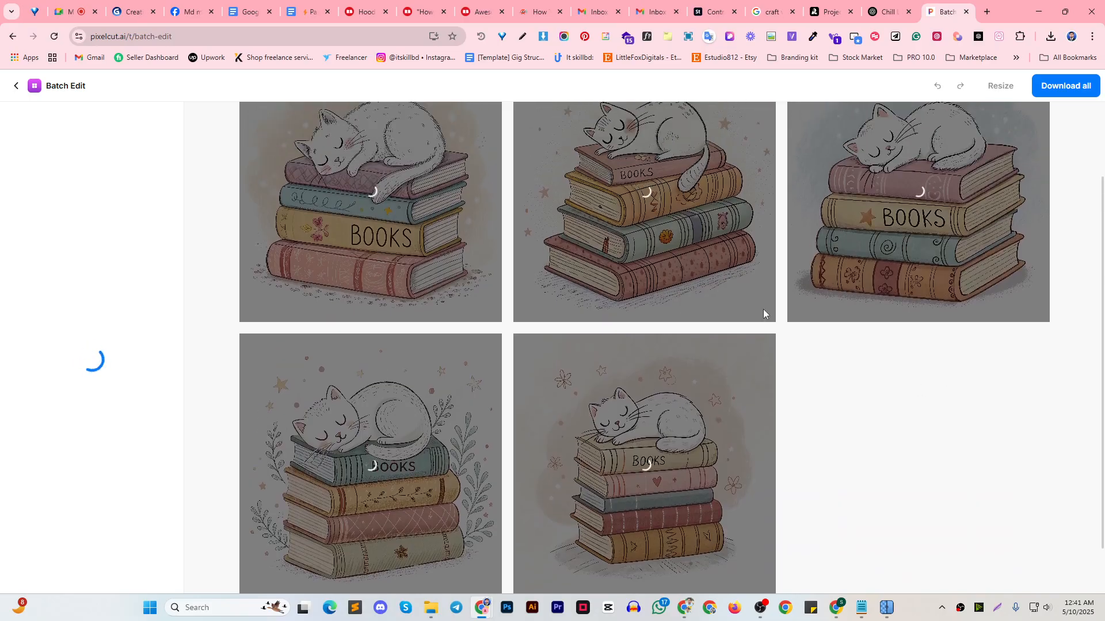
Bring up the Redbubble listing for the How to Chill Like a Cat Lightweight Hoodie and review its product details
{"action": "left_click", "coordinate": [875, 18]}
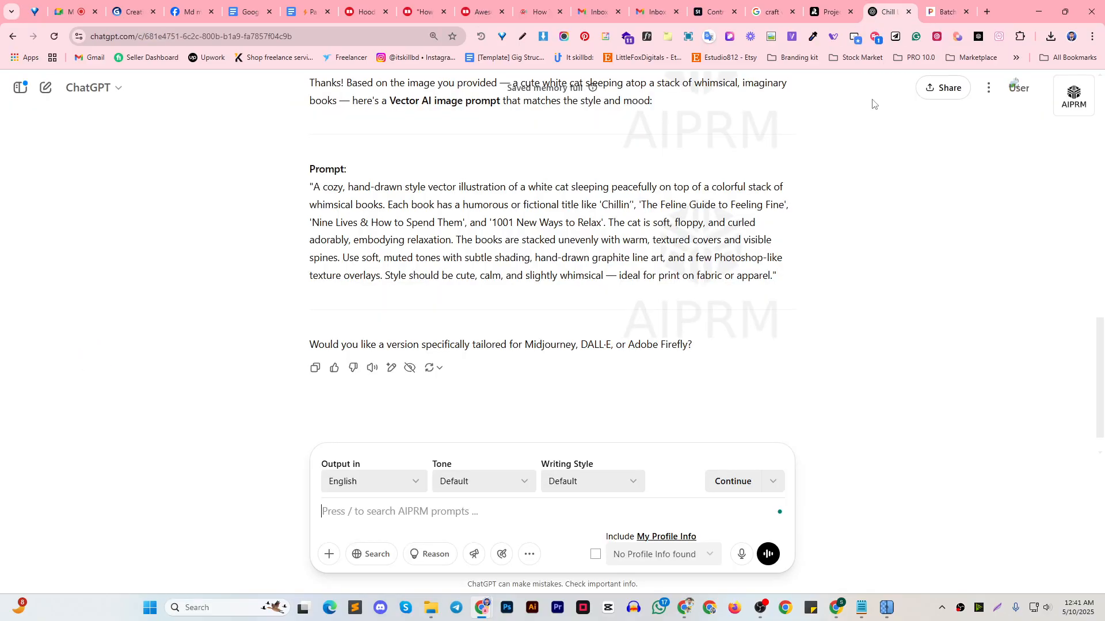
{"action": "left_click", "coordinate": [366, 12]}
{"action": "left_click", "coordinate": [423, 12]}
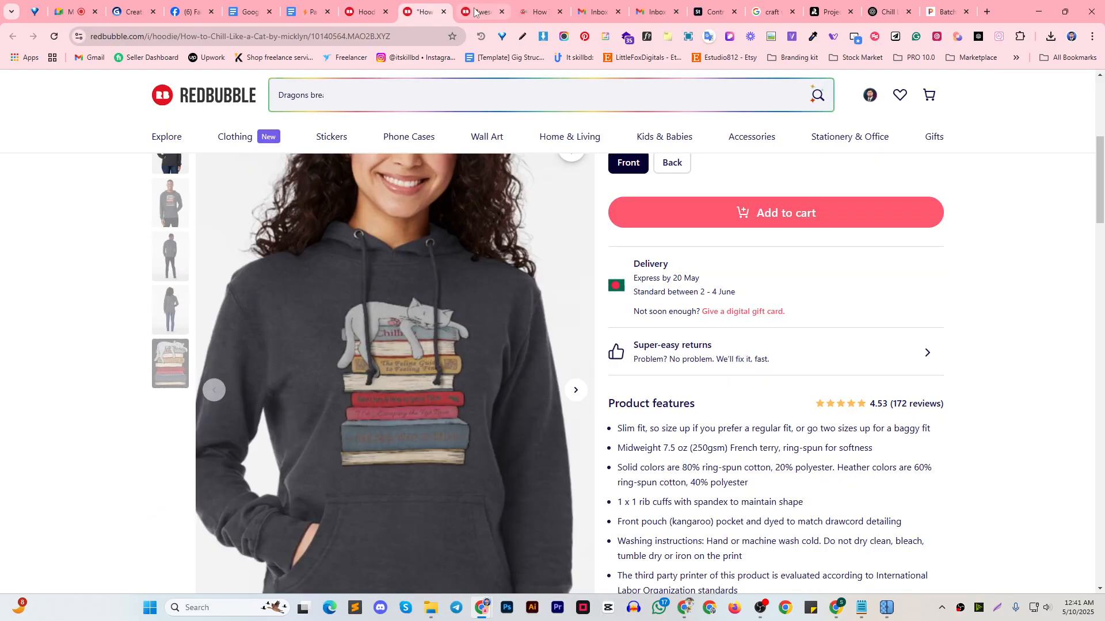
{"action": "scroll", "coordinate": [701, 320], "scroll_direction": "down", "scroll_amount": 3}
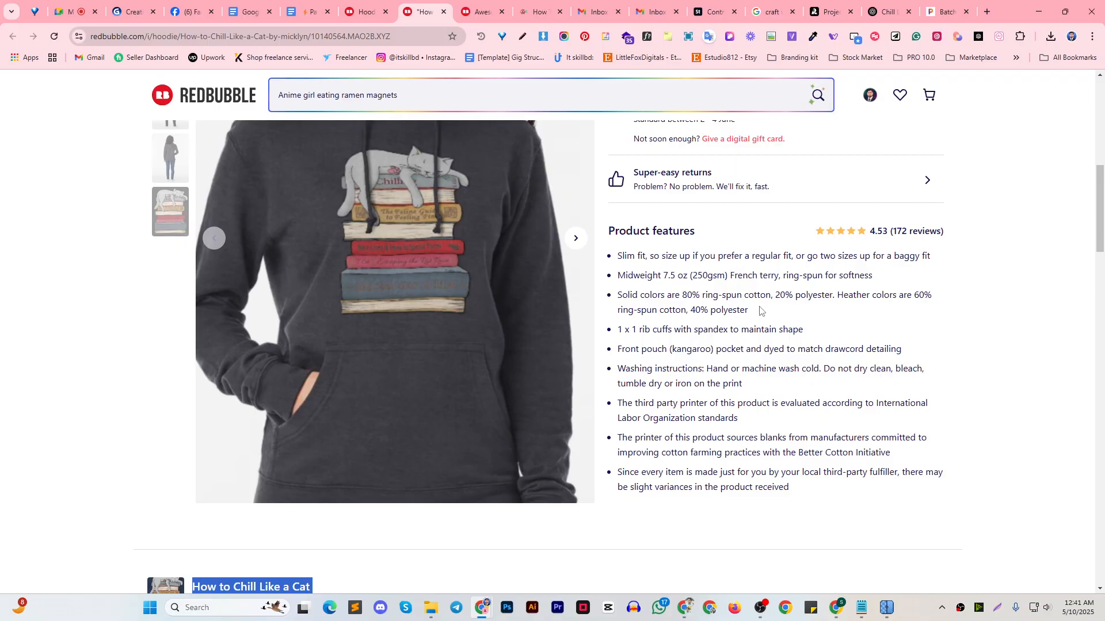
{"action": "scroll", "coordinate": [773, 326], "scroll_direction": "up", "scroll_amount": 4}
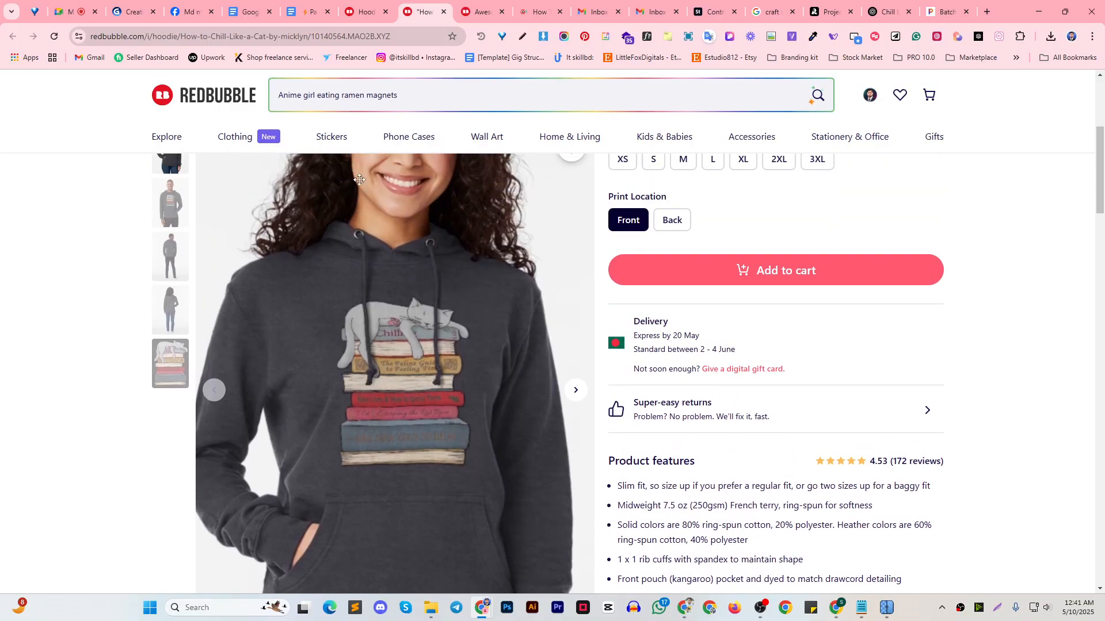
{"action": "scroll", "coordinate": [380, 341], "scroll_direction": "up", "scroll_amount": 1}
{"action": "scroll", "coordinate": [478, 351], "scroll_direction": "up", "scroll_amount": 4}
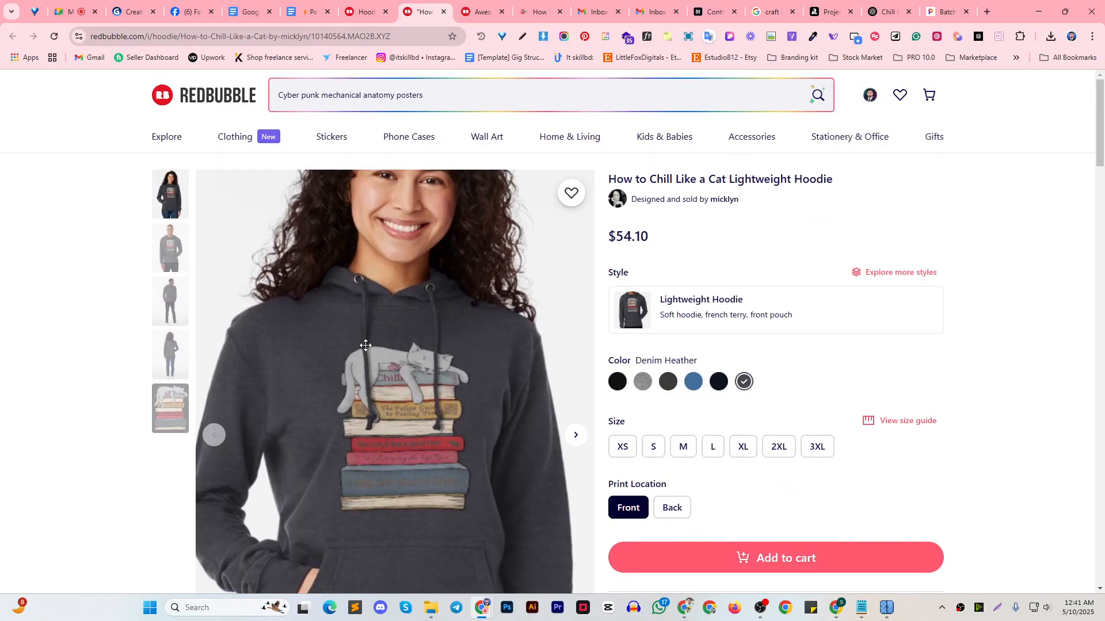
Look through the hoodie listing's other products, the artist's further designs, the similar hoodies and the tags
{"action": "scroll", "coordinate": [518, 349], "scroll_direction": "down", "scroll_amount": 15}
{"action": "scroll", "coordinate": [535, 349], "scroll_direction": "up", "scroll_amount": 4}
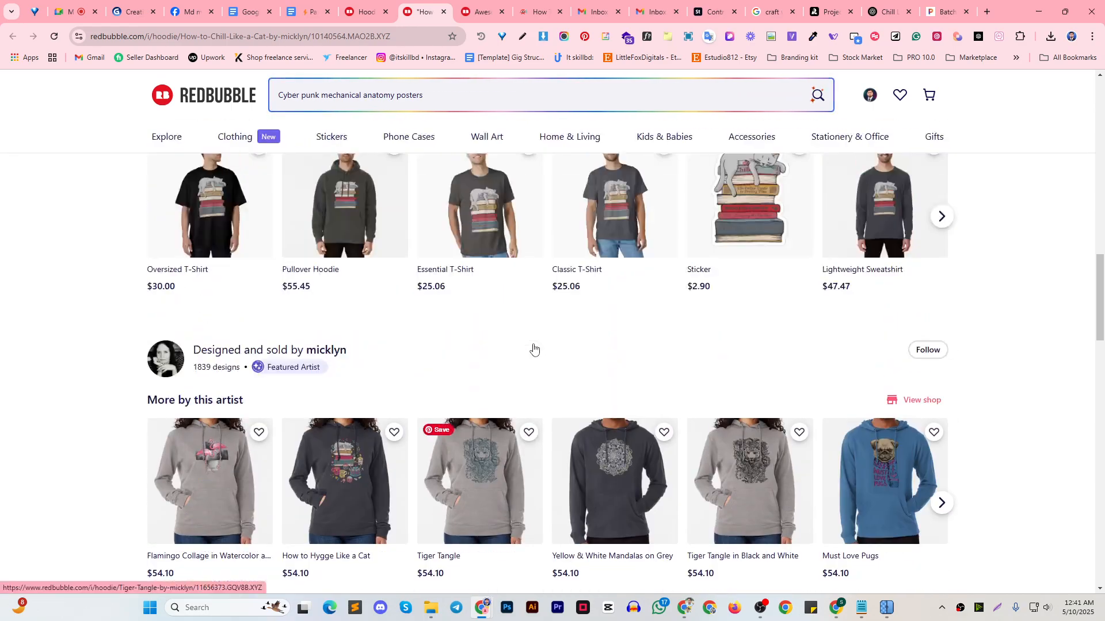
{"action": "scroll", "coordinate": [624, 375], "scroll_direction": "down", "scroll_amount": 5}
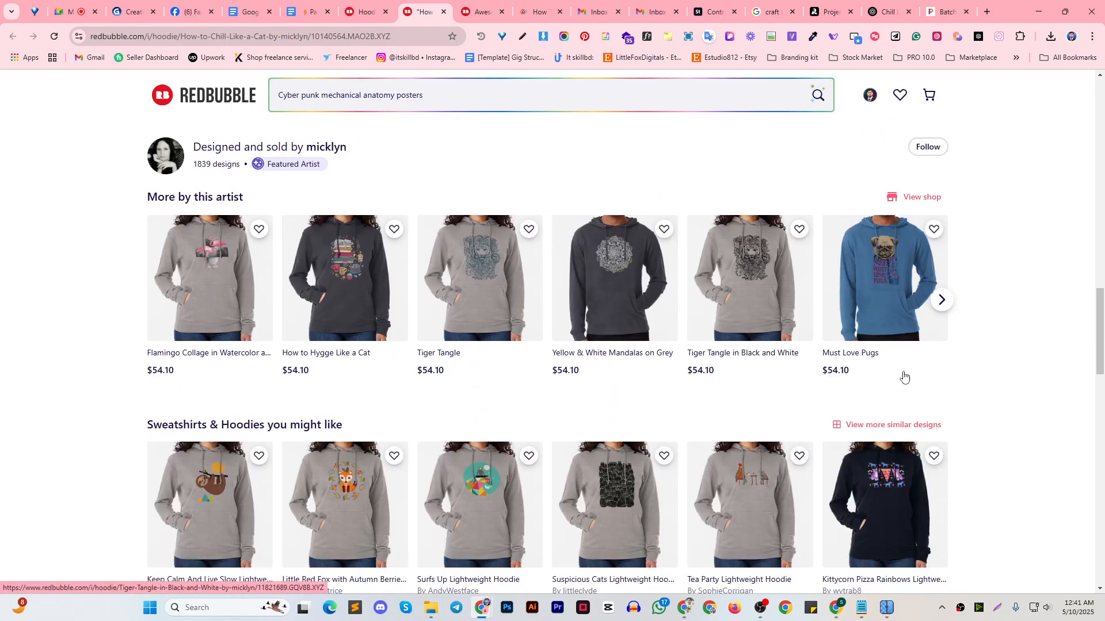
{"action": "scroll", "coordinate": [902, 375], "scroll_direction": "down", "scroll_amount": 10}
{"action": "scroll", "coordinate": [518, 366], "scroll_direction": "up", "scroll_amount": 6}
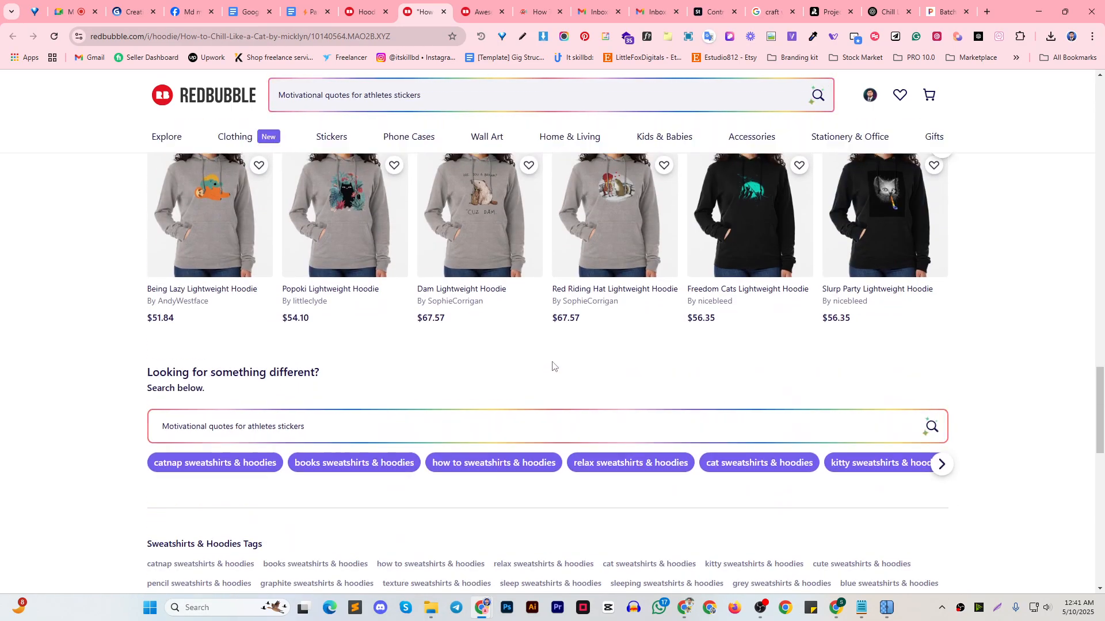
{"action": "scroll", "coordinate": [590, 298], "scroll_direction": "up", "scroll_amount": 10}
{"action": "scroll", "coordinate": [592, 298], "scroll_direction": "up", "scroll_amount": 14}
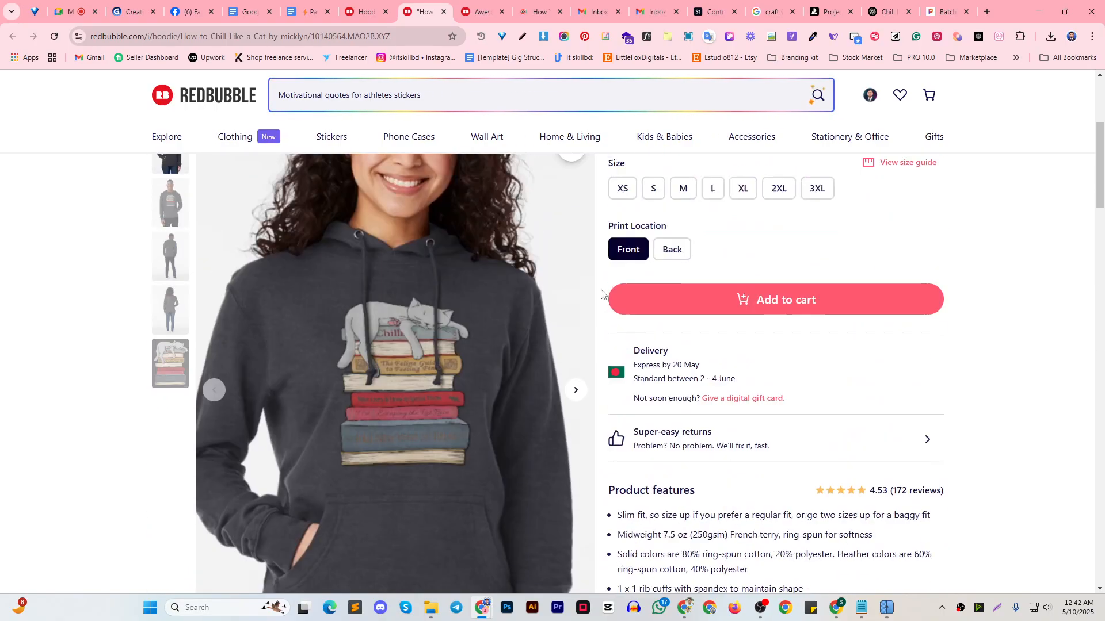
Copy the full bullet list under Product features from the hoodie listing into a new blank Notepad tab
{"action": "scroll", "coordinate": [704, 304], "scroll_direction": "down", "scroll_amount": 10}
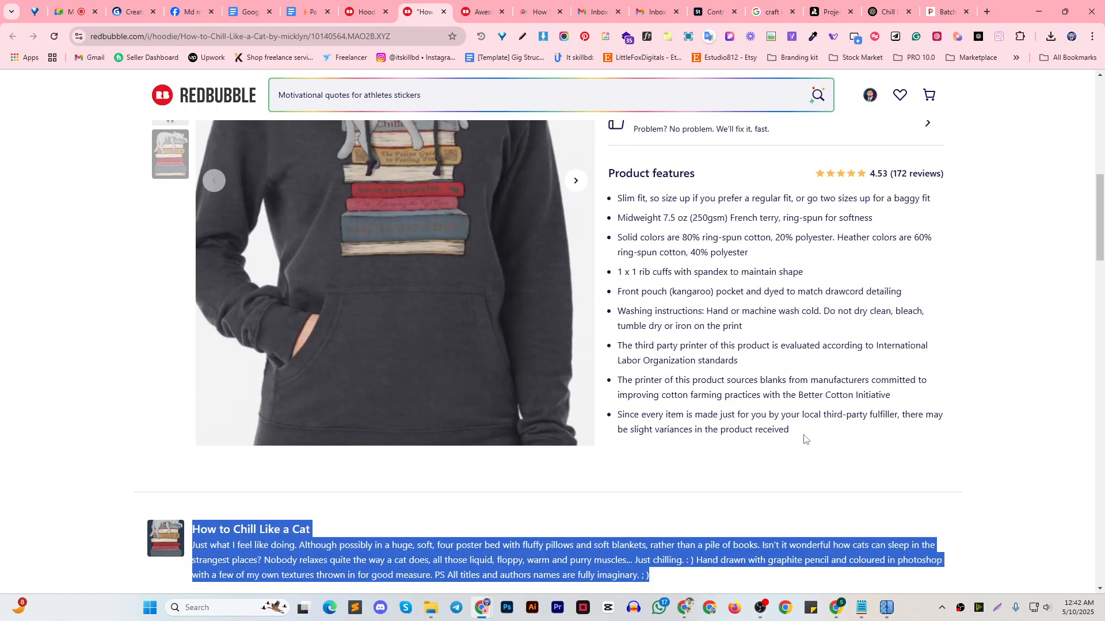
{"action": "left_click_drag", "start_coordinate": [804, 440], "coordinate": [613, 197]}
{"action": "key", "text": "ctrl+c"}
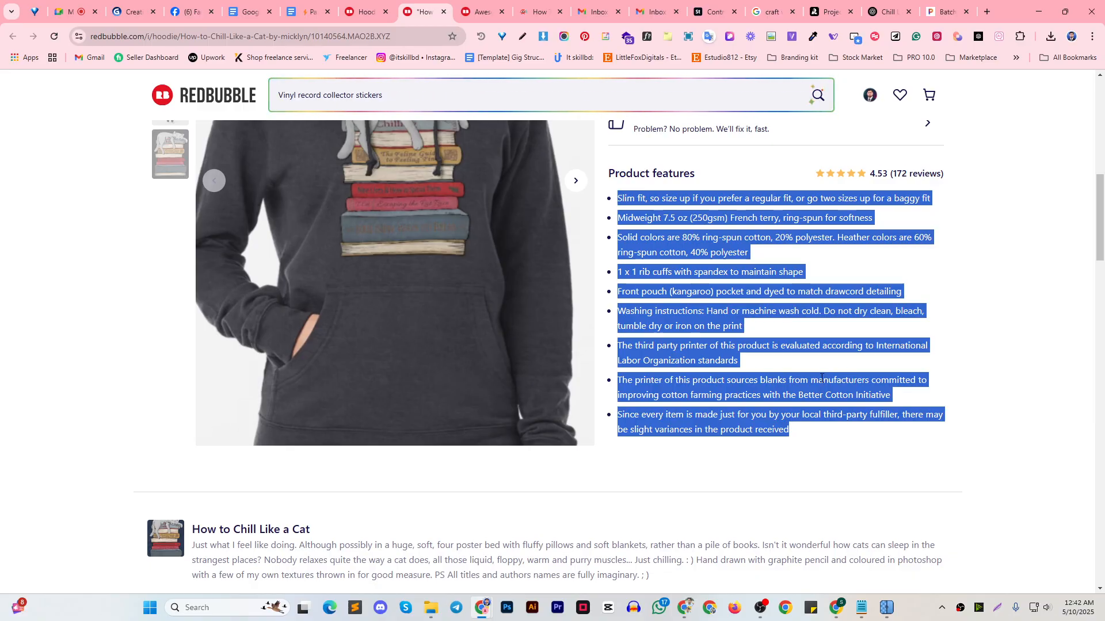
{"action": "mouse_move", "coordinate": [861, 599]}
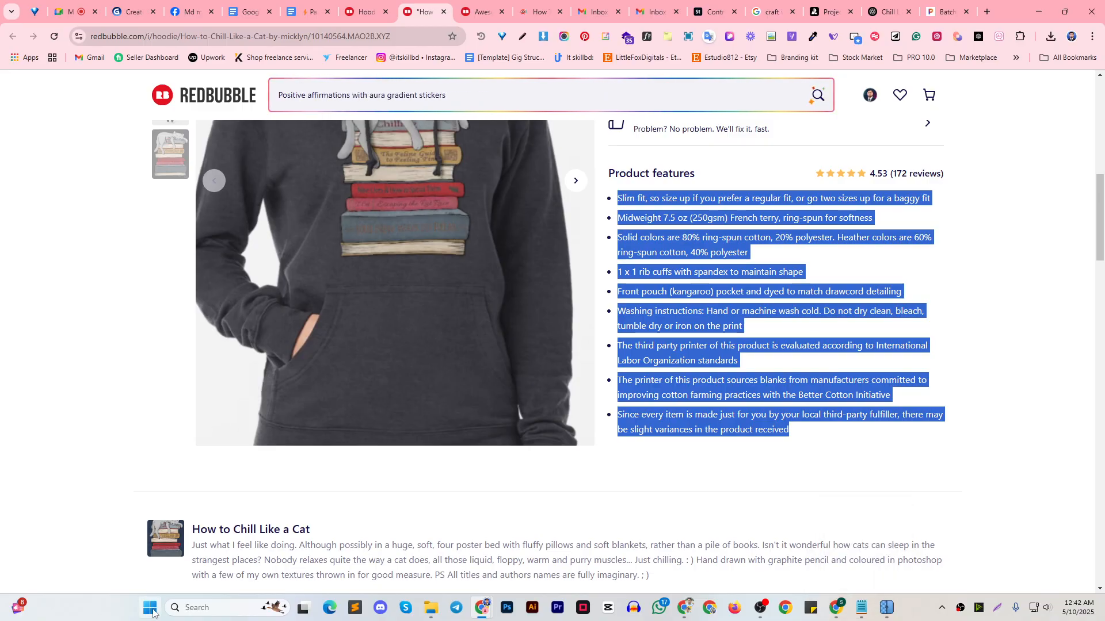
{"action": "left_click", "coordinate": [862, 607]}
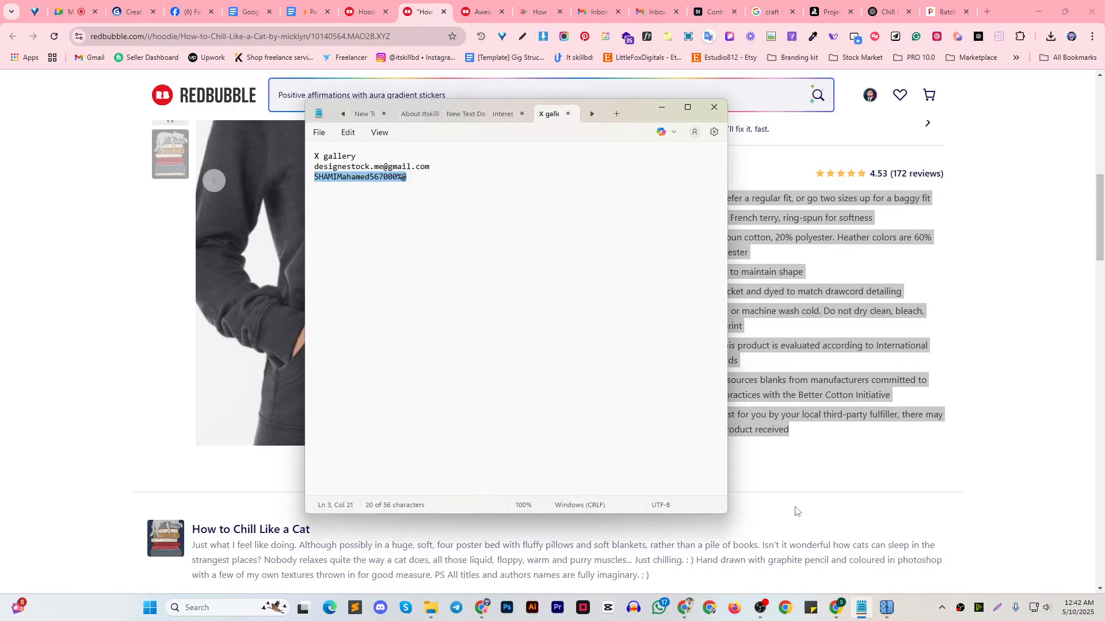
{"action": "left_click", "coordinate": [589, 175]}
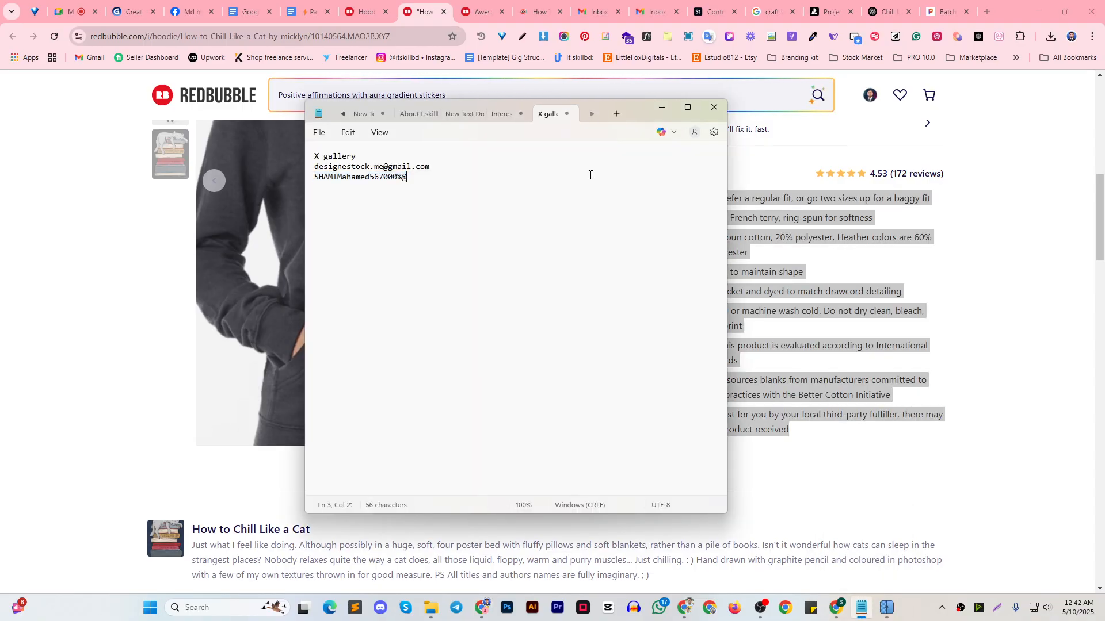
{"action": "left_click", "coordinate": [615, 113]}
{"action": "key", "text": "ctrl+v"}
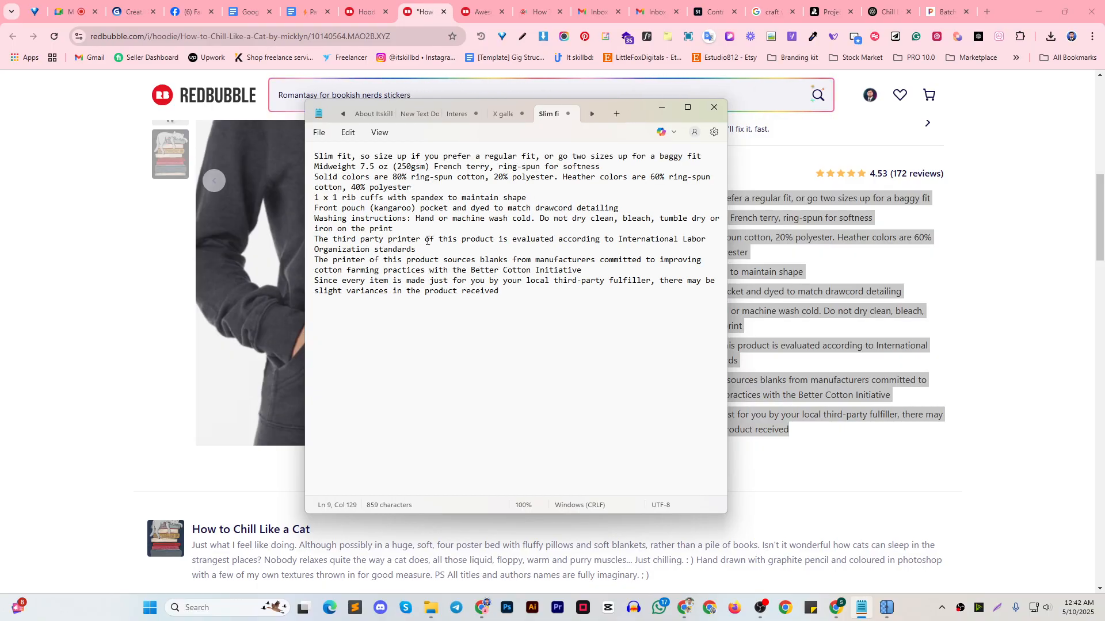
{"action": "left_click", "coordinate": [702, 157]}
{"action": "key", "text": "Return"}
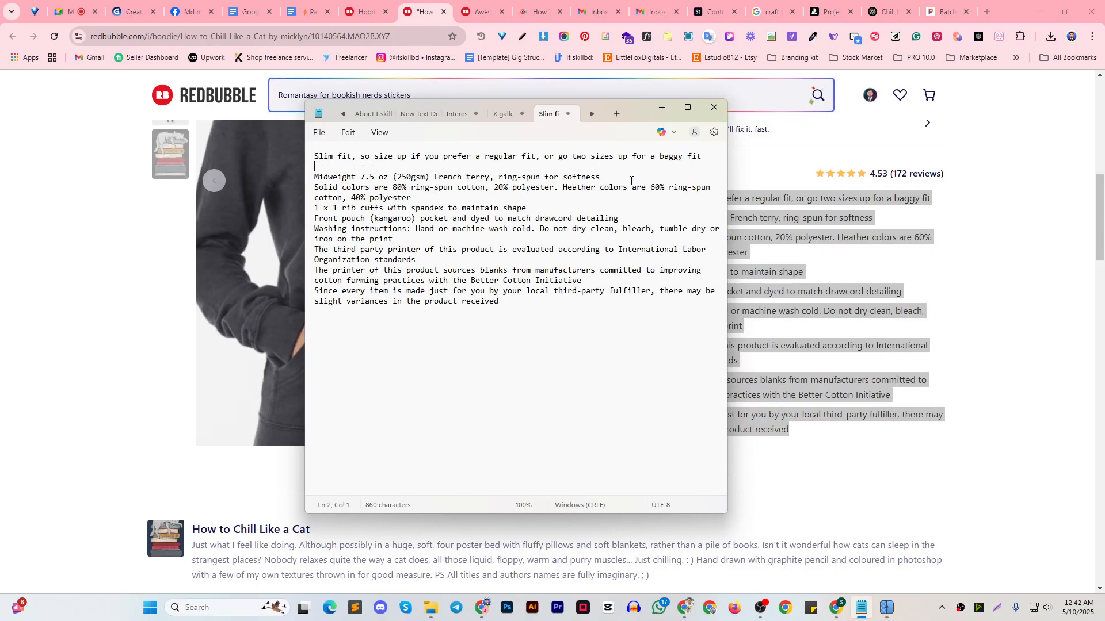
{"action": "key", "text": "BackSpace"}
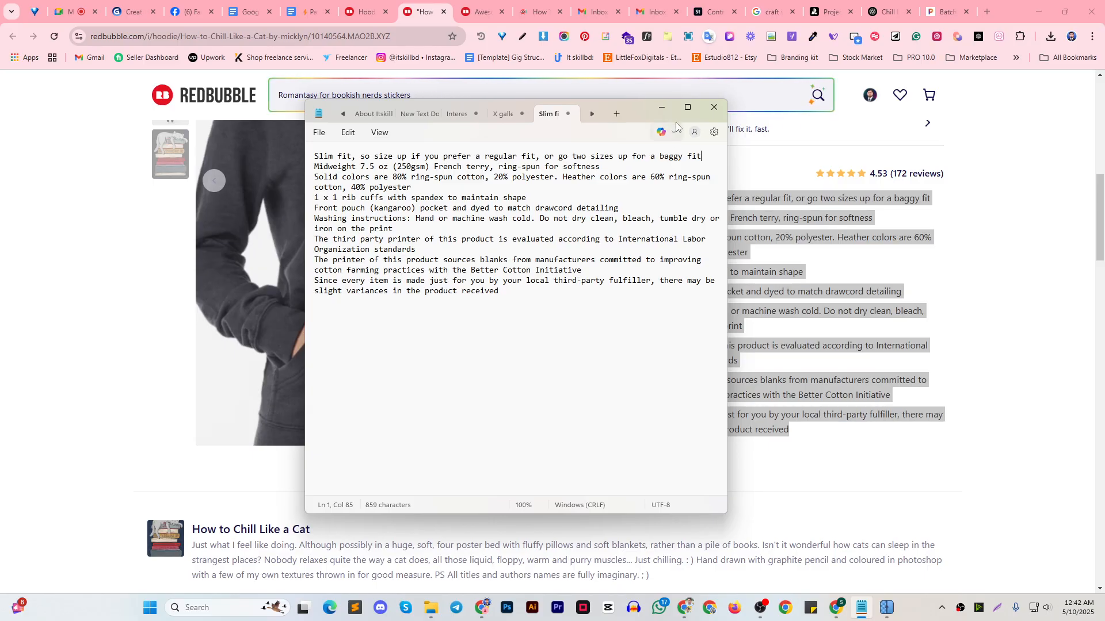
Copy the "Product features" heading from the listing and insert it on its own line above the feature list in Notepad
{"action": "left_click", "coordinate": [661, 107]}
{"action": "left_click_drag", "start_coordinate": [696, 173], "coordinate": [607, 175]}
{"action": "key", "text": "ctrl+c"}
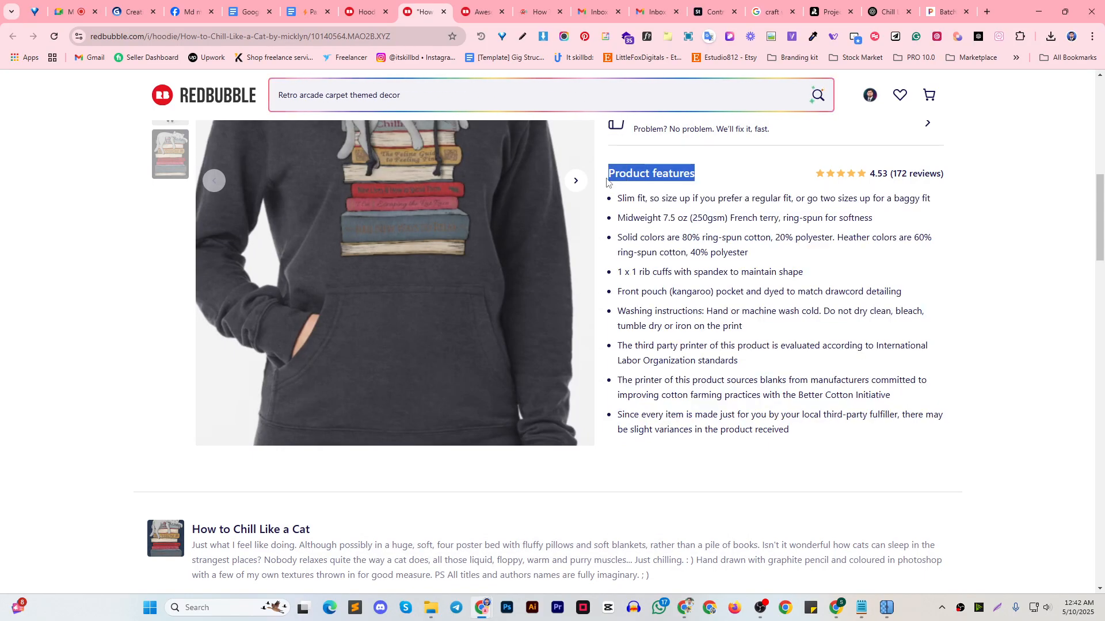
{"action": "left_click", "coordinate": [885, 610]}
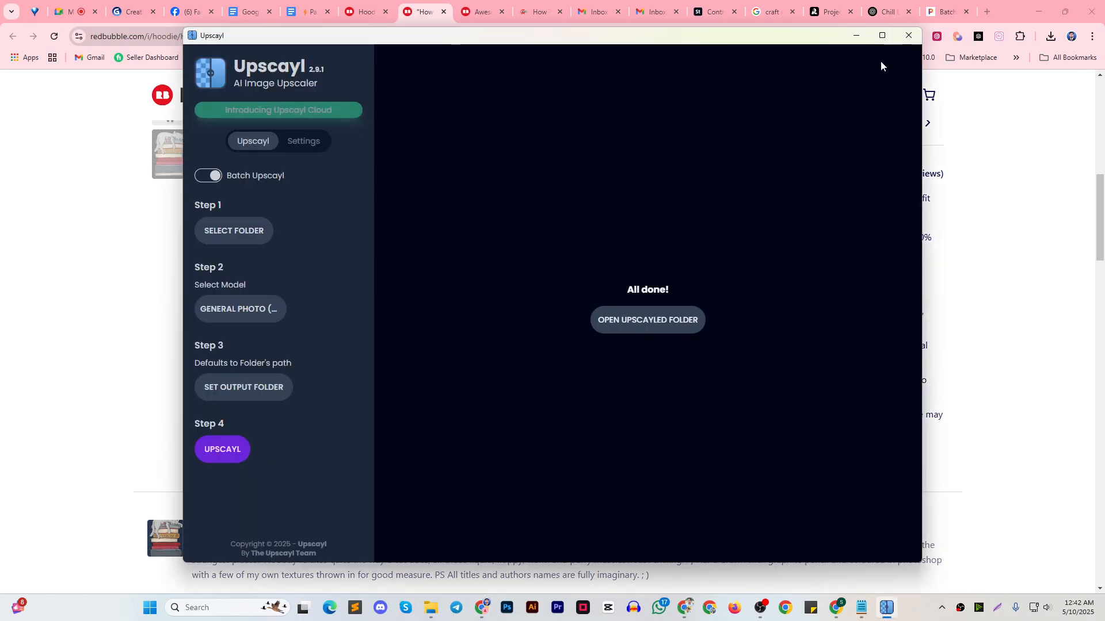
{"action": "left_click", "coordinate": [855, 35]}
{"action": "left_click", "coordinate": [863, 607]}
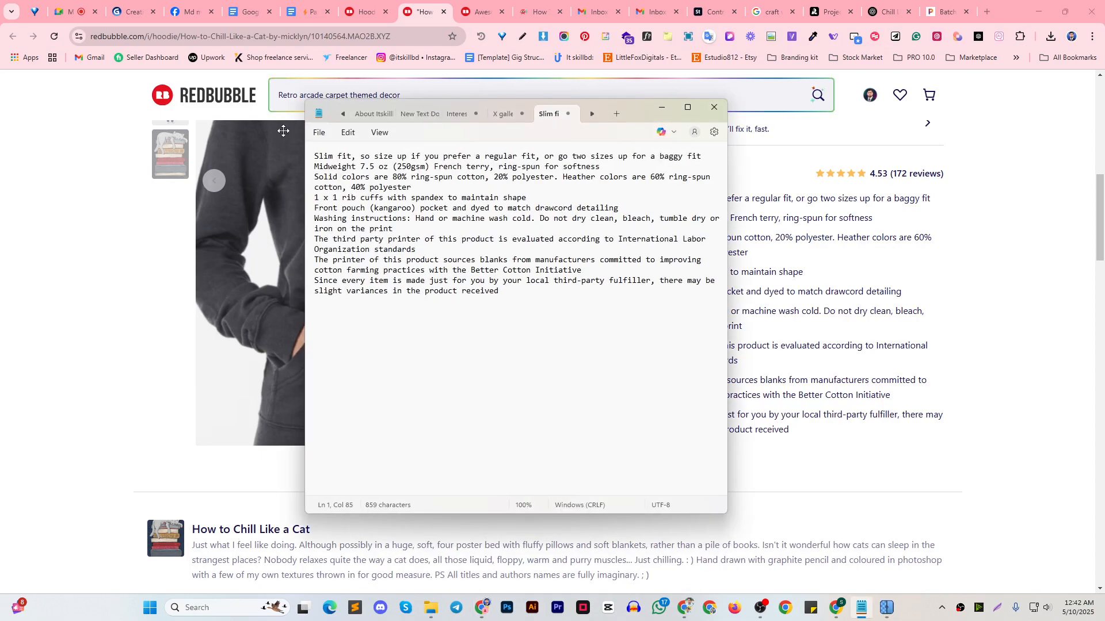
{"action": "left_click", "coordinate": [311, 157]}
{"action": "key", "text": "ctrl+v"}
{"action": "key", "text": "Return"}
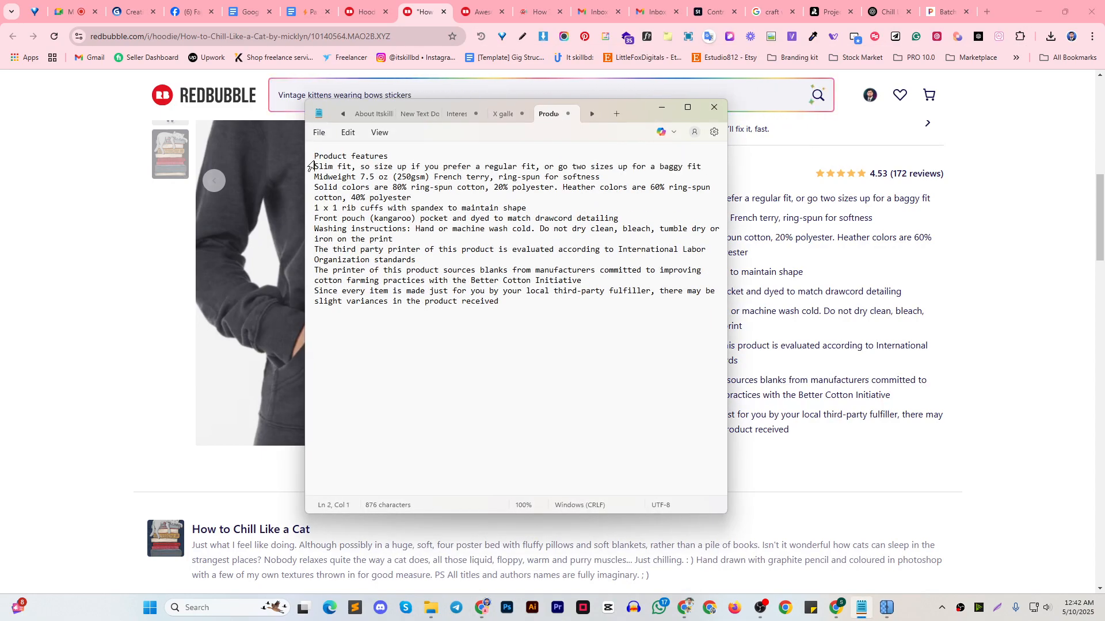
Insert a blank line between the "Product features" heading and the feature list in Notepad, then recheck the hoodie listing
{"action": "key", "text": "Return"}
{"action": "left_click", "coordinate": [662, 107]}
{"action": "left_click", "coordinate": [762, 316]}
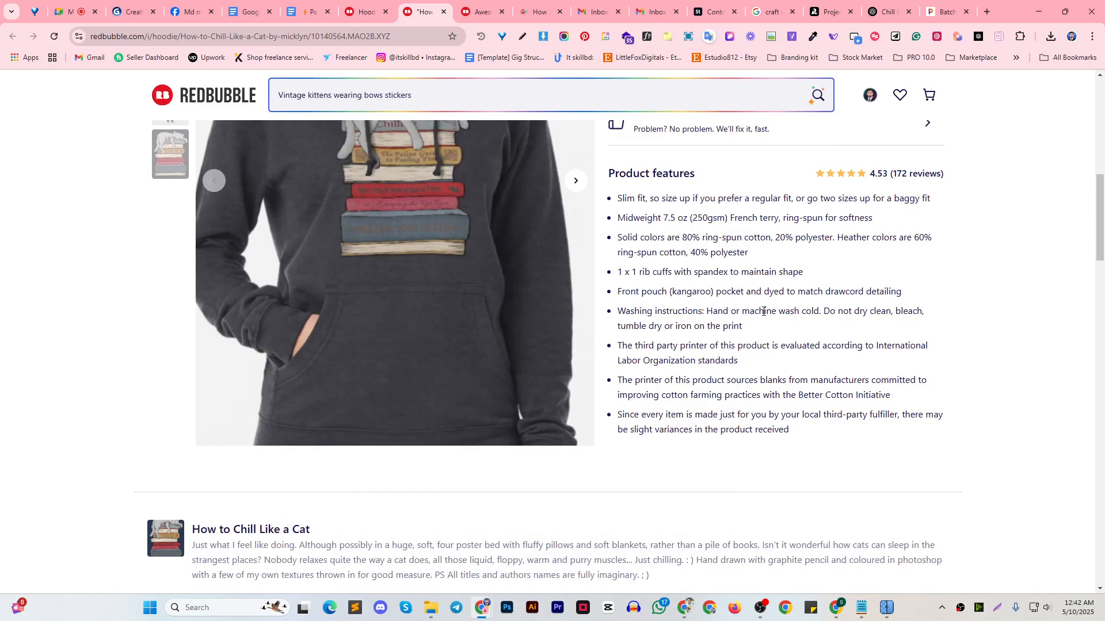
{"action": "scroll", "coordinate": [760, 308], "scroll_direction": "up", "scroll_amount": 10}
{"action": "scroll", "coordinate": [754, 291], "scroll_direction": "down", "scroll_amount": 4}
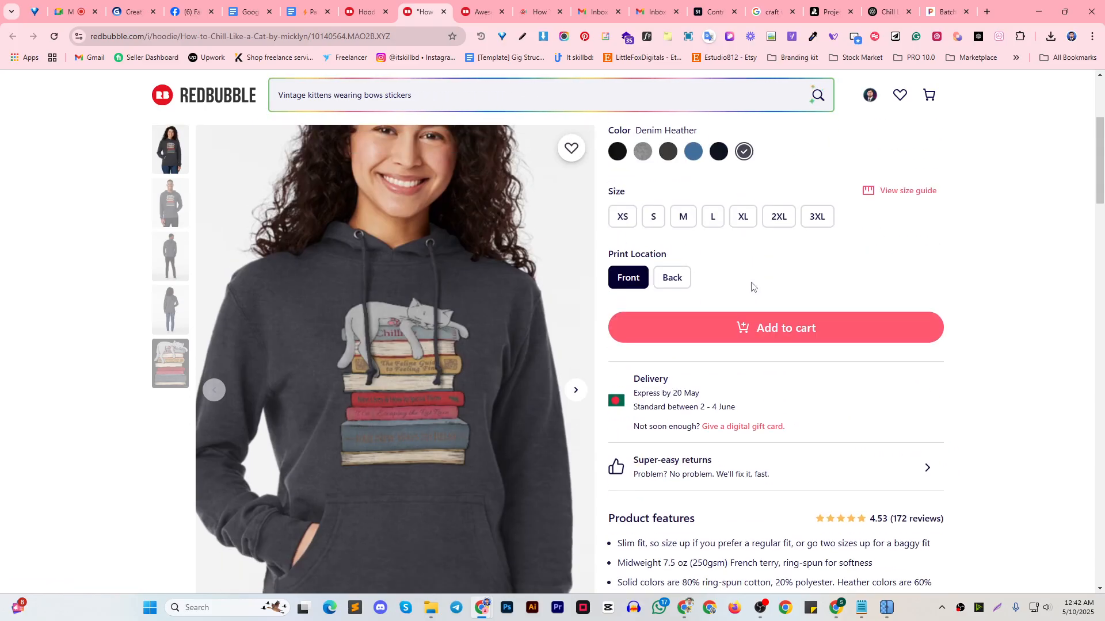
{"action": "scroll", "coordinate": [691, 276], "scroll_direction": "up", "scroll_amount": 4}
{"action": "scroll", "coordinate": [704, 198], "scroll_direction": "down", "scroll_amount": 7}
{"action": "scroll", "coordinate": [704, 198], "scroll_direction": "down", "scroll_amount": 6}
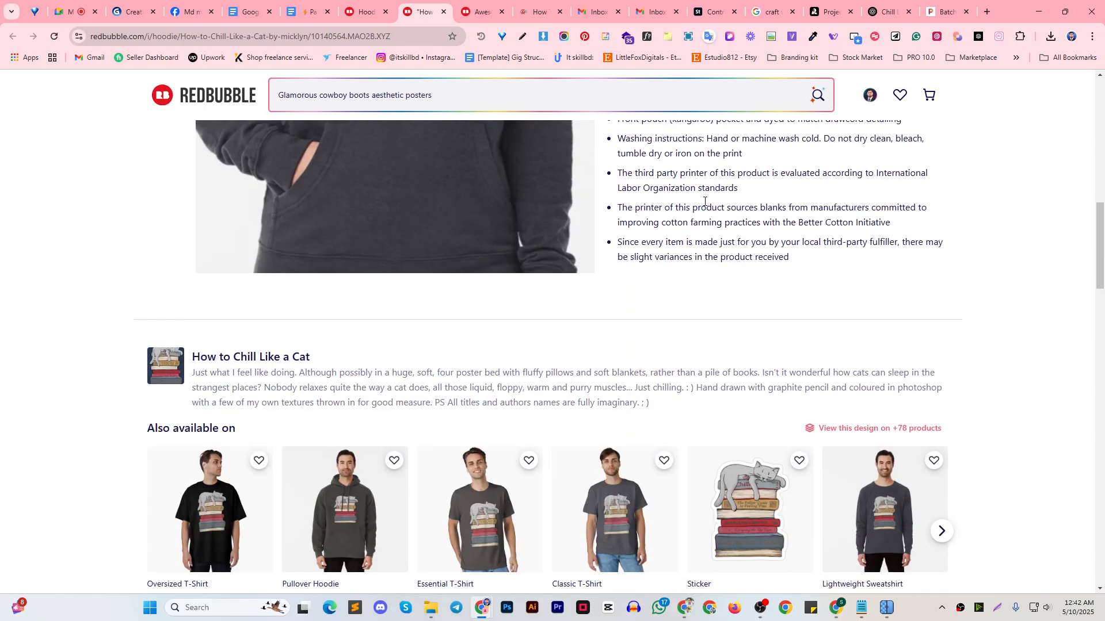
Switch to the cat prompt conversation in ChatGPT and start a request to write a 100-character title
{"action": "left_click", "coordinate": [889, 11]}
{"action": "left_click", "coordinate": [392, 512]}
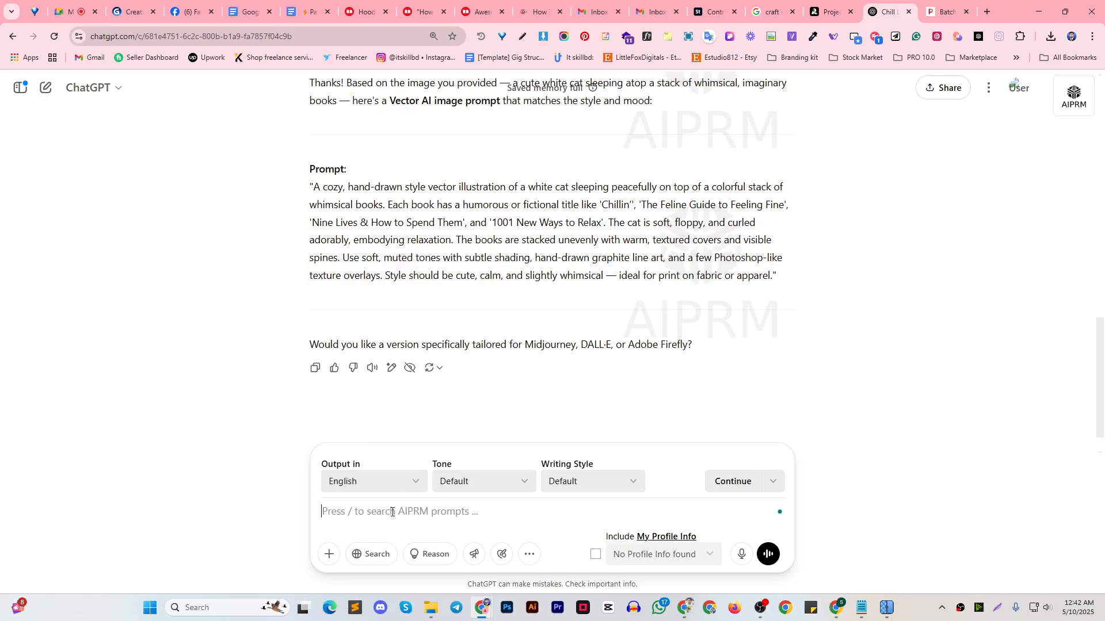
{"action": "type", "text": "Can"}
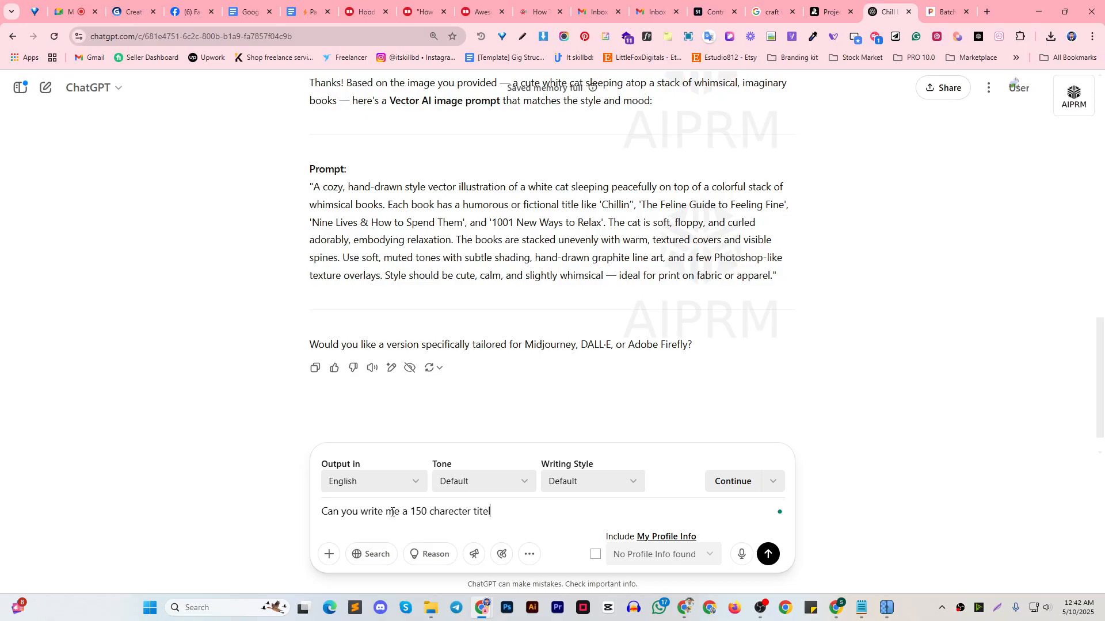
{"action": "type", "text": "and"}
{"action": "left_click_drag", "start_coordinate": [426, 511], "coordinate": [414, 511]}
{"action": "key", "text": "BackSpace"}
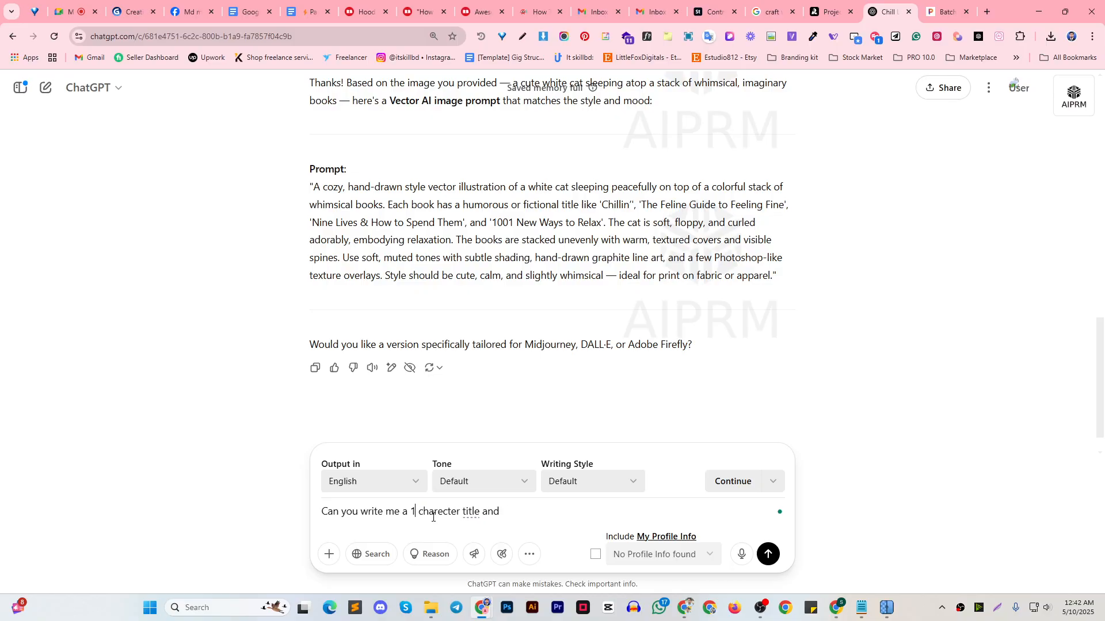
{"action": "type", "text": "00"}
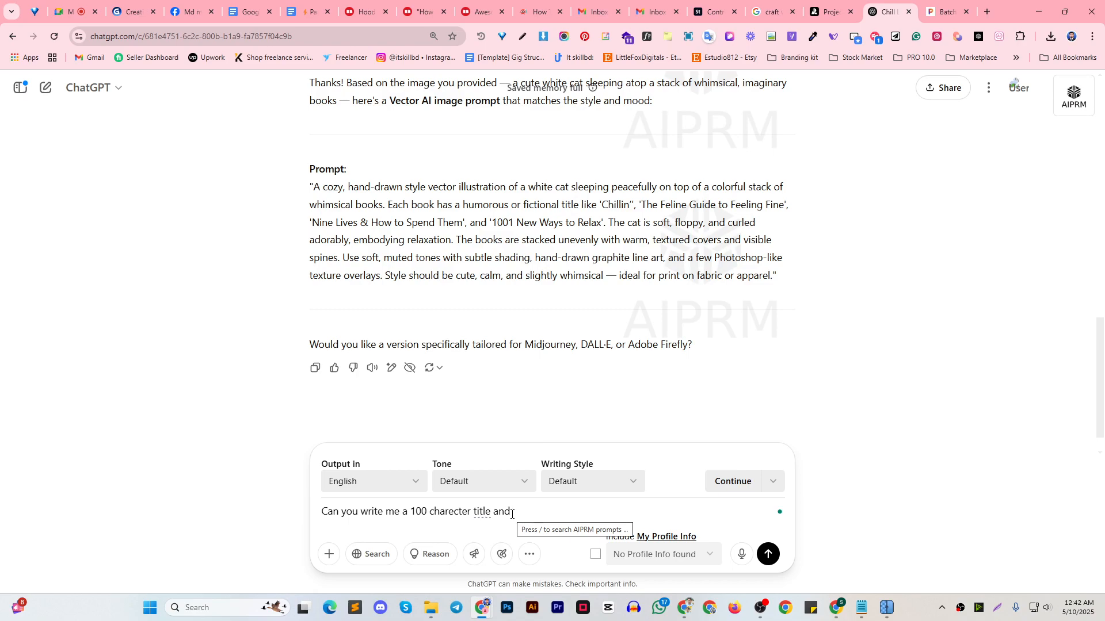
{"action": "type", "text": " 15"}
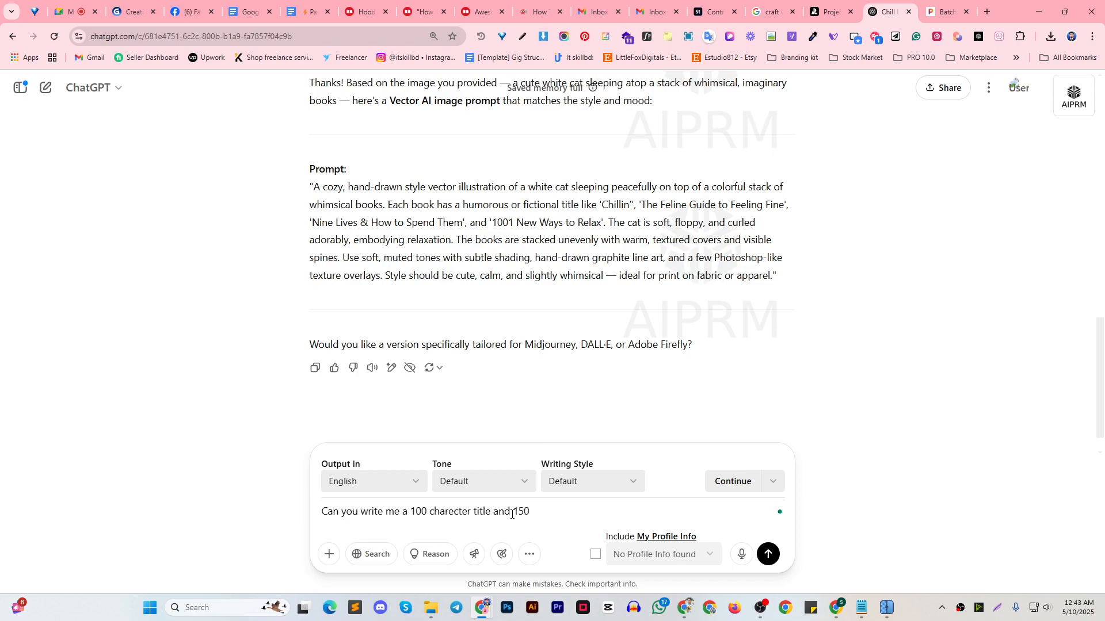
{"action": "type", "text": "0"}
Extend the ChatGPT request with a 150-character SEO-friendly description and send it
{"action": "double_click", "coordinate": [434, 513]}
{"action": "triple_click", "coordinate": [551, 516]}
{"action": "left_click", "coordinate": [551, 516]}
{"action": "type", "text": "charecter"}
{"action": "type", "text": " Discreption se"}
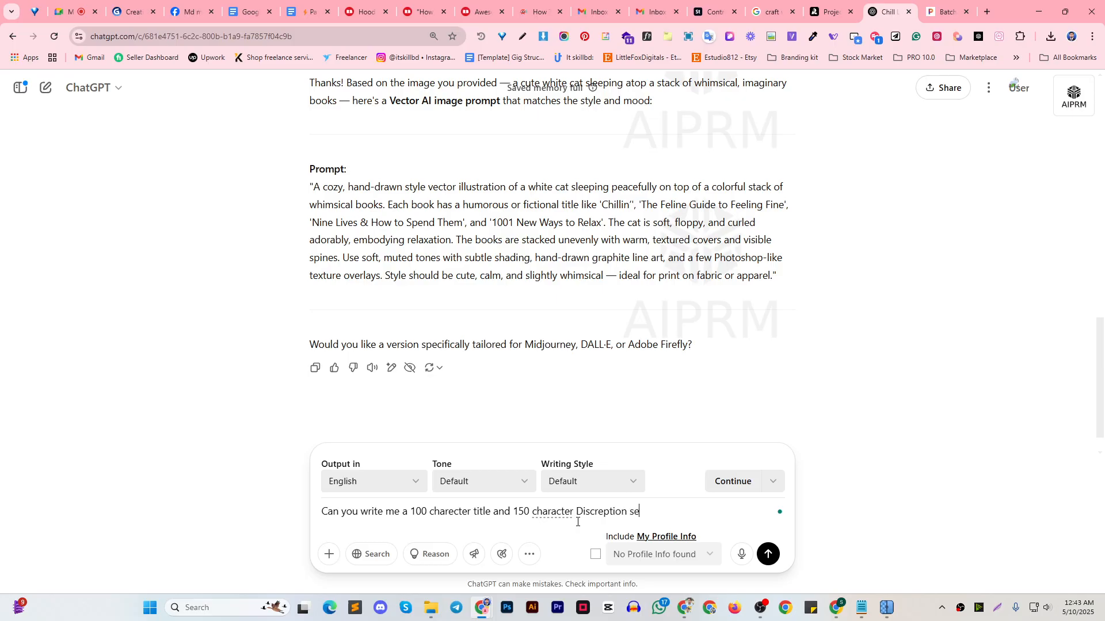
{"action": "type", "text": "o findly"}
{"action": "key", "text": "ctrl+a"}
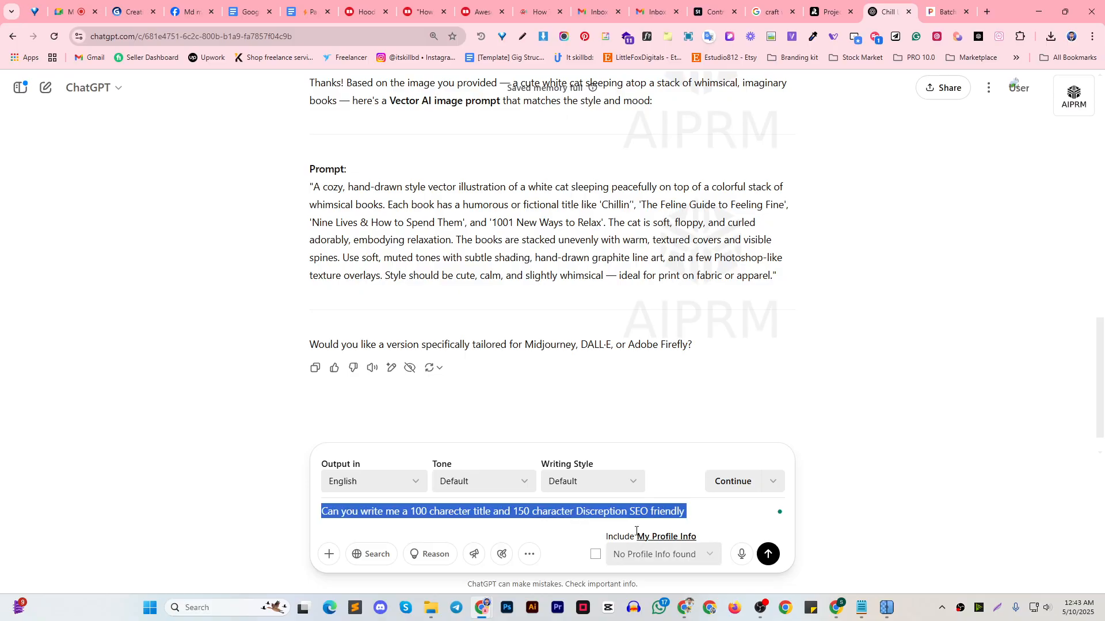
{"action": "left_click", "coordinate": [636, 532]}
{"action": "left_click", "coordinate": [768, 554]}
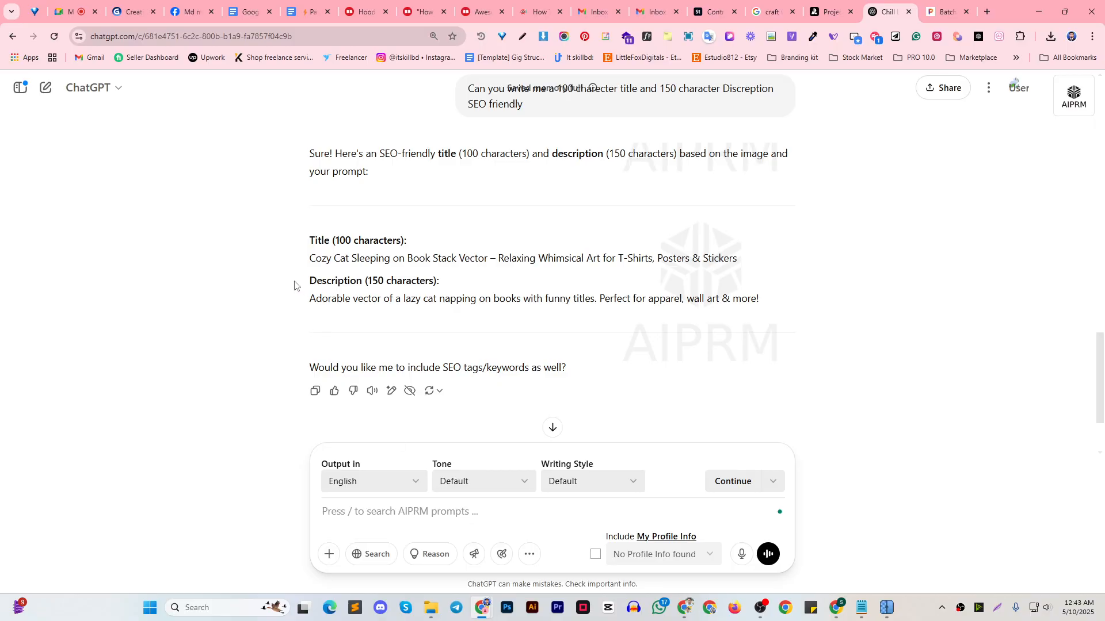
Ask ChatGPT for a longer description by sending "Description 250"
{"action": "left_click_drag", "start_coordinate": [298, 282], "coordinate": [362, 282]}
{"action": "key", "text": "ctrl+c"}
{"action": "left_click", "coordinate": [383, 507]}
{"action": "key", "text": "ctrl+v"}
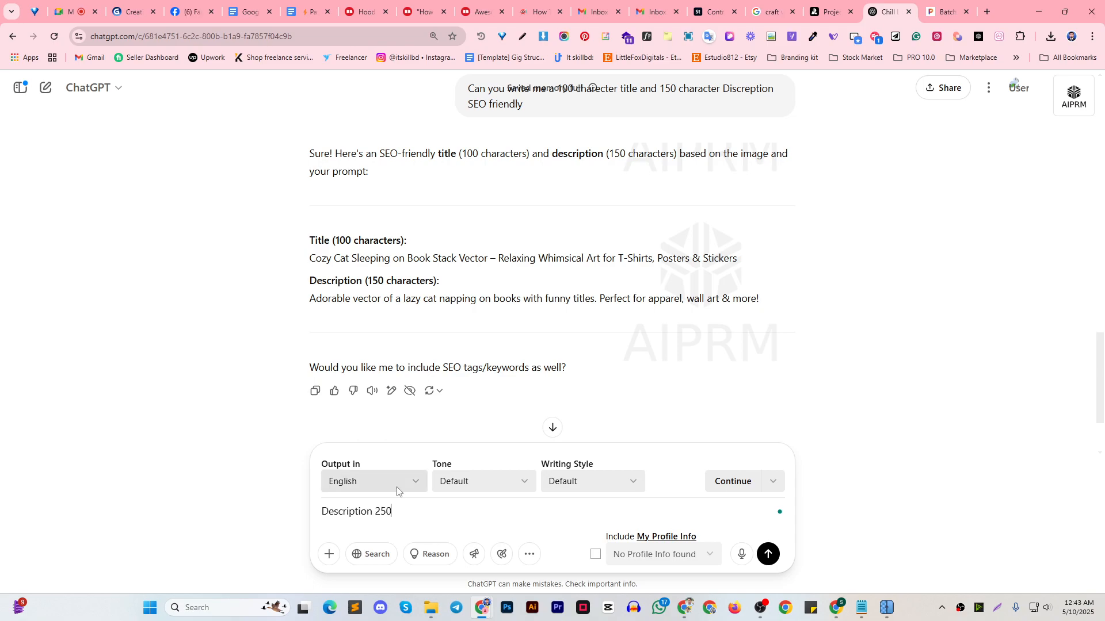
{"action": "type", "text": "250"}
{"action": "key", "text": "Return"}
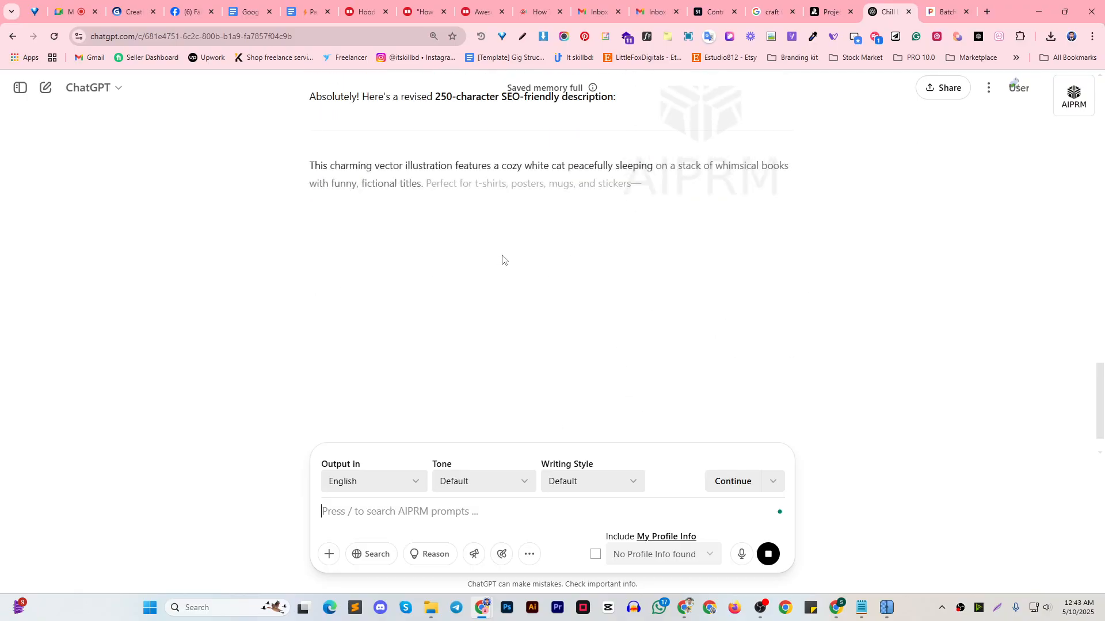
Copy the generated "Cozy Cat Sleeping on Book Stack Vector" title from ChatGPT into Notepad below the "Product features" heading
{"action": "left_click_drag", "start_coordinate": [311, 224], "coordinate": [477, 269]}
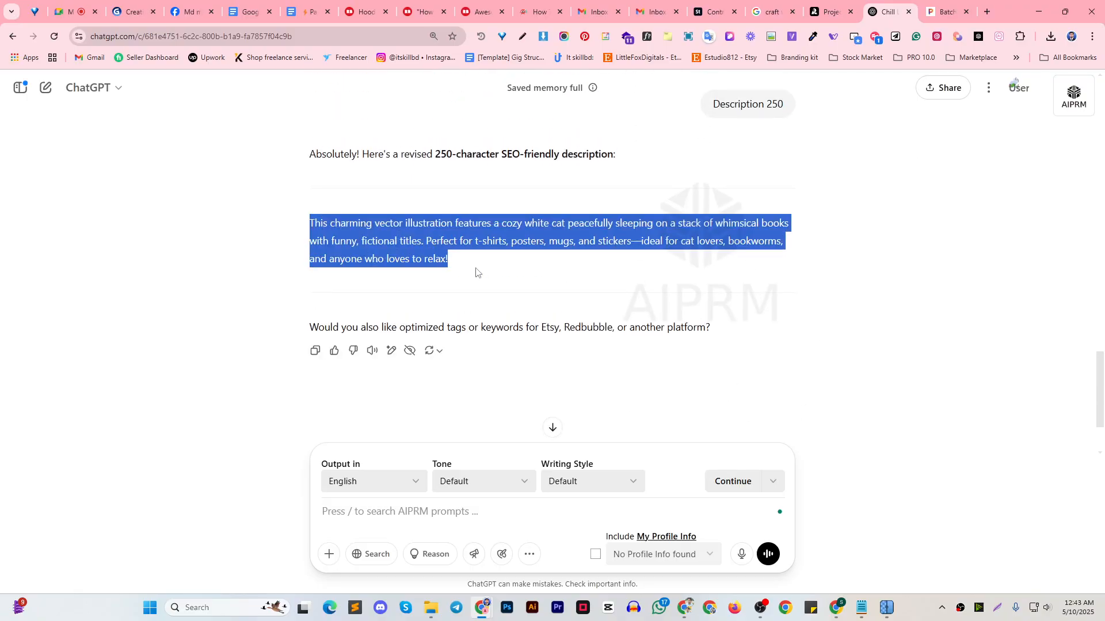
{"action": "left_click", "coordinate": [548, 233]}
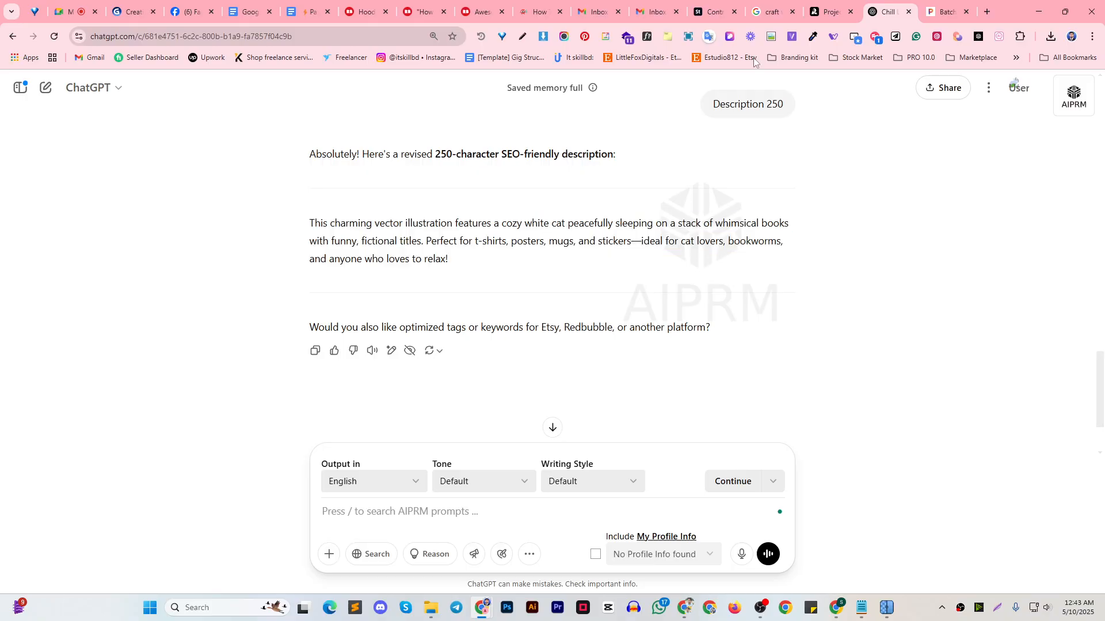
{"action": "scroll", "coordinate": [370, 229], "scroll_direction": "up", "scroll_amount": 2}
{"action": "scroll", "coordinate": [370, 229], "scroll_direction": "up", "scroll_amount": 2}
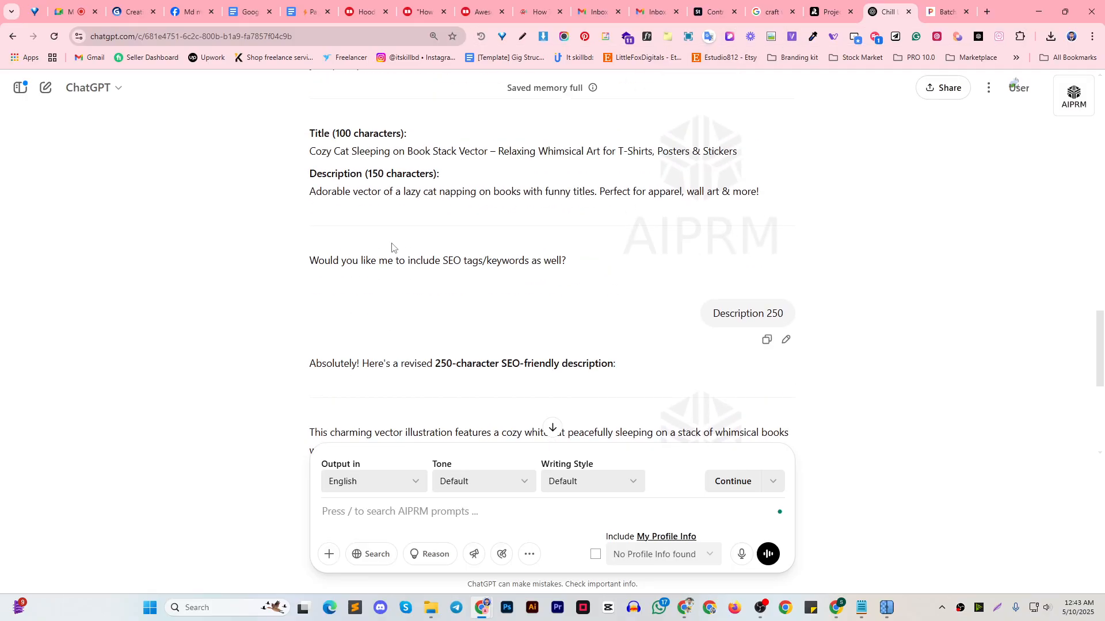
{"action": "left_click_drag", "start_coordinate": [310, 172], "coordinate": [737, 183]}
{"action": "key", "text": "ctrl+c"}
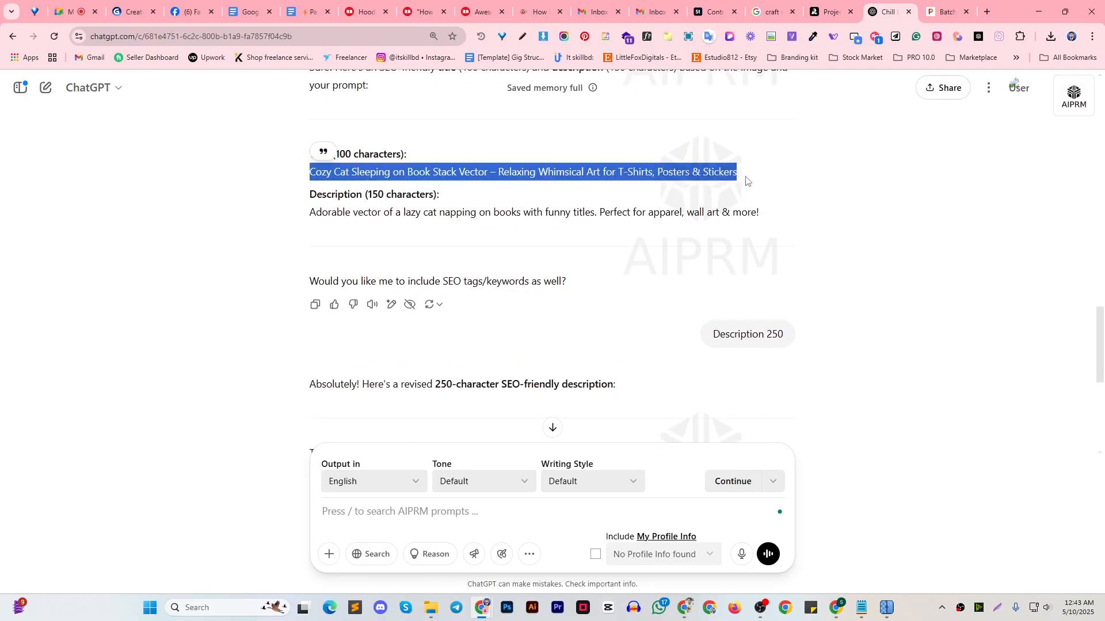
{"action": "left_click", "coordinate": [861, 609]}
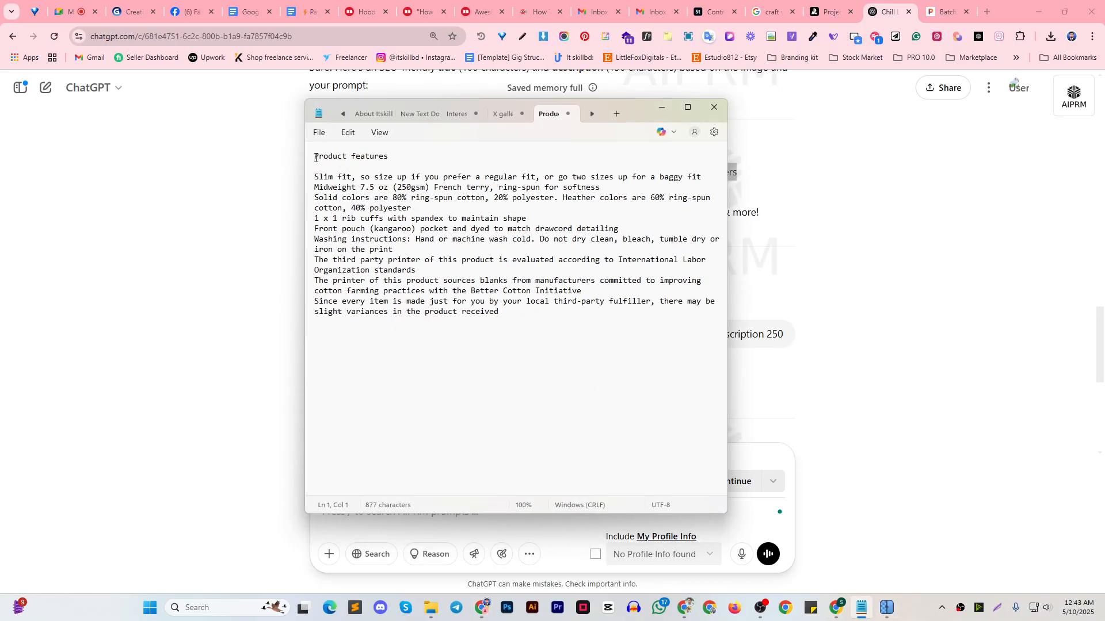
{"action": "key", "text": "Return"}
{"action": "key", "text": "Return"}
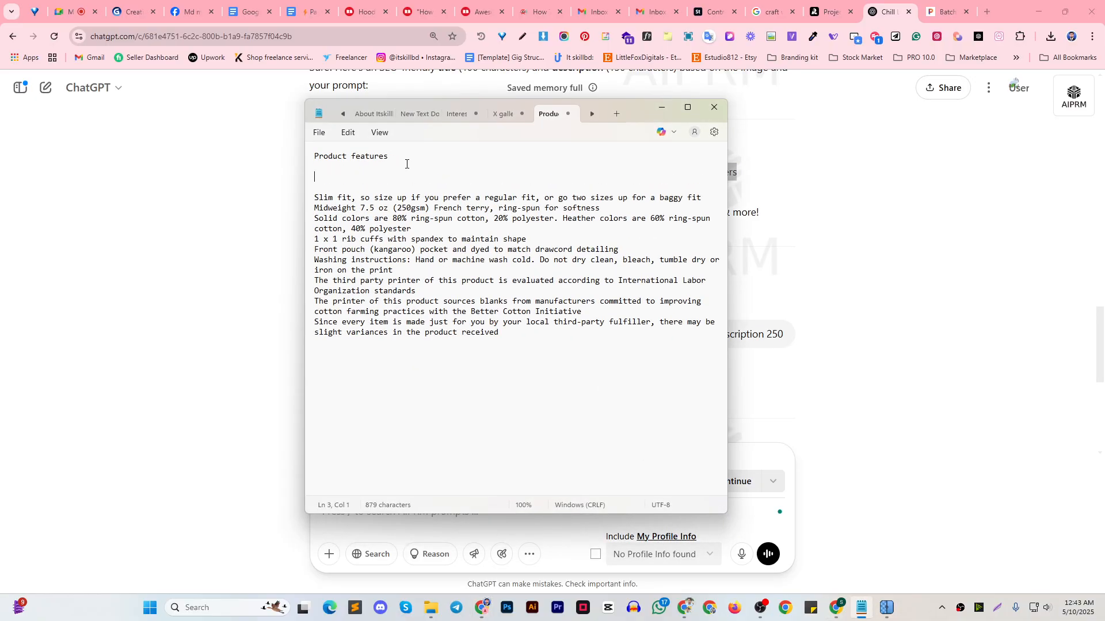
{"action": "key", "text": "ctrl+v"}
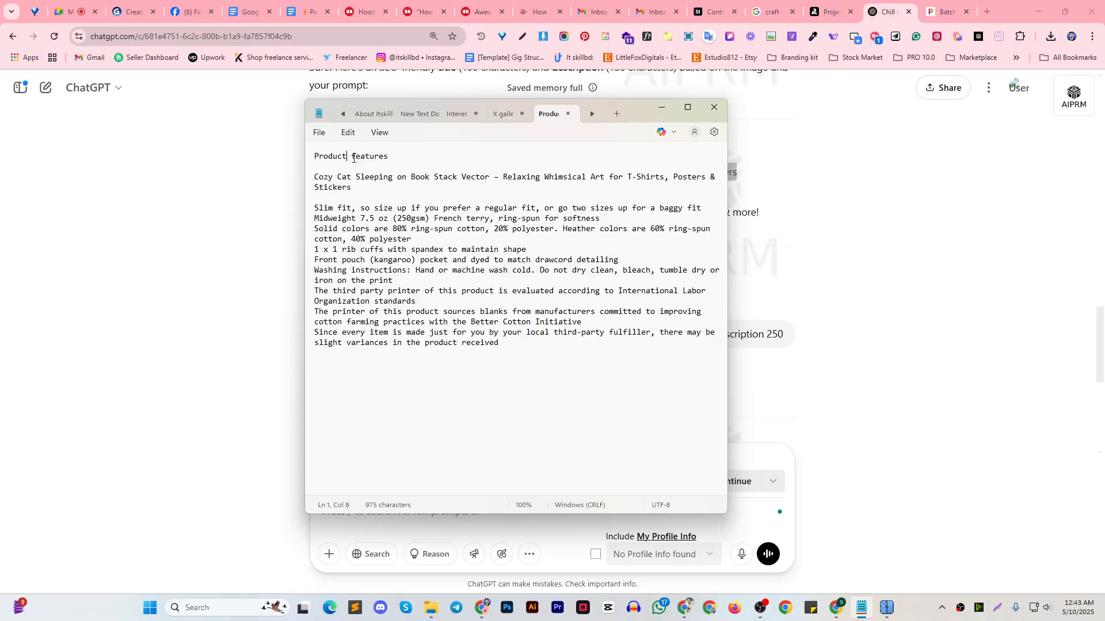
Move the "Product features" heading in Notepad to the line directly above the feature list
{"action": "triple_click", "coordinate": [354, 157]}
{"action": "key", "text": "ctrl+x"}
{"action": "left_click", "coordinate": [321, 198]}
{"action": "key", "text": "ctrl+v"}
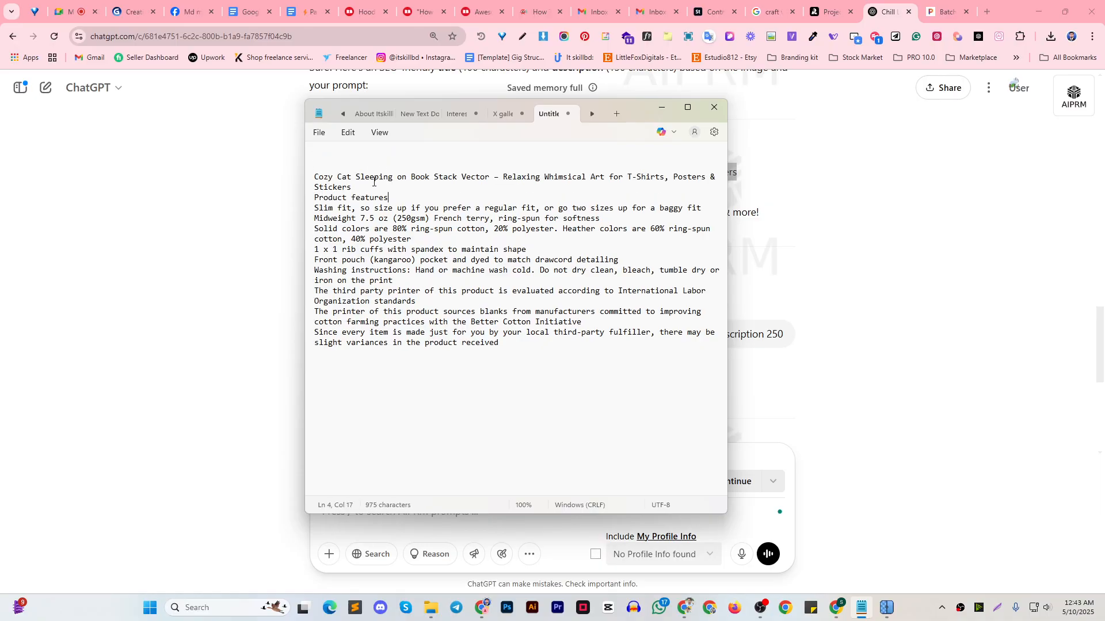
Add a "Product Titel:" heading above the cat title and leave a blank line before "Product features"
{"action": "left_click", "coordinate": [325, 167]}
{"action": "key", "text": "ctrl+v"}
{"action": "left_click_drag", "start_coordinate": [348, 166], "coordinate": [496, 167]}
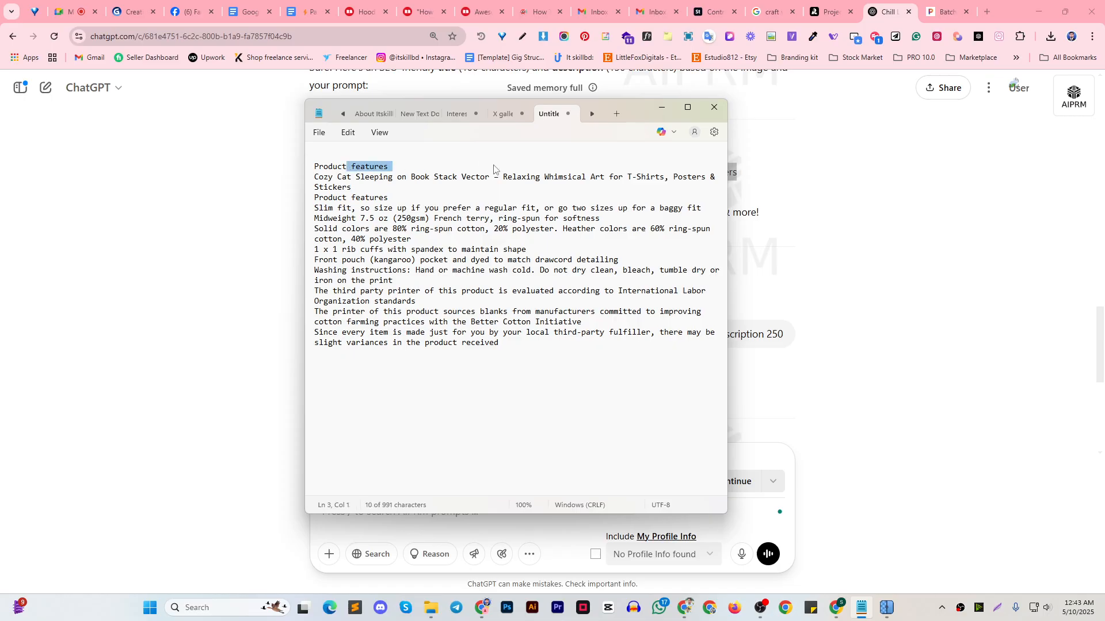
{"action": "type", "text": "Tit"}
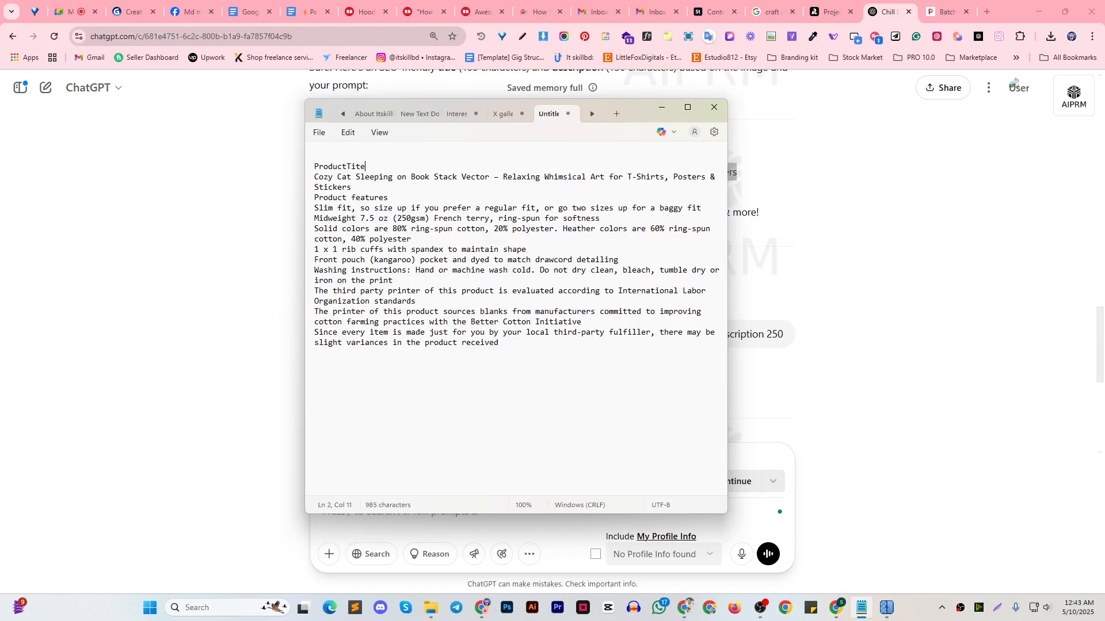
{"action": "type", "text": "el:"}
{"action": "key", "text": "Return"}
Add a "--" separator line beneath both the "Product features" and "Product Titel:" headings
{"action": "left_click", "coordinate": [397, 210]}
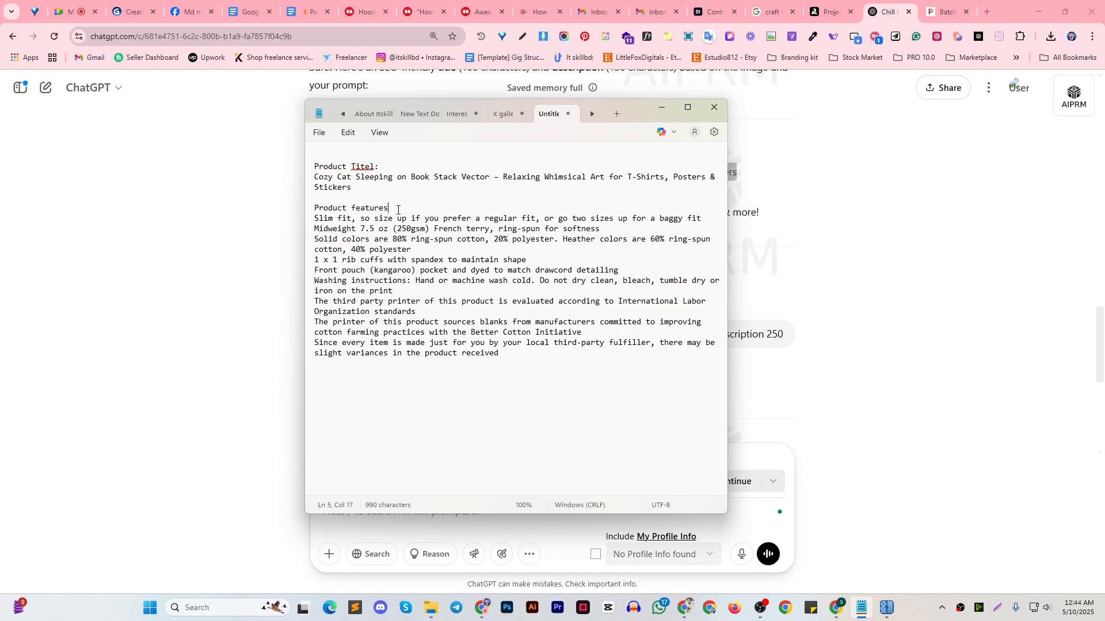
{"action": "key", "text": "Return"}
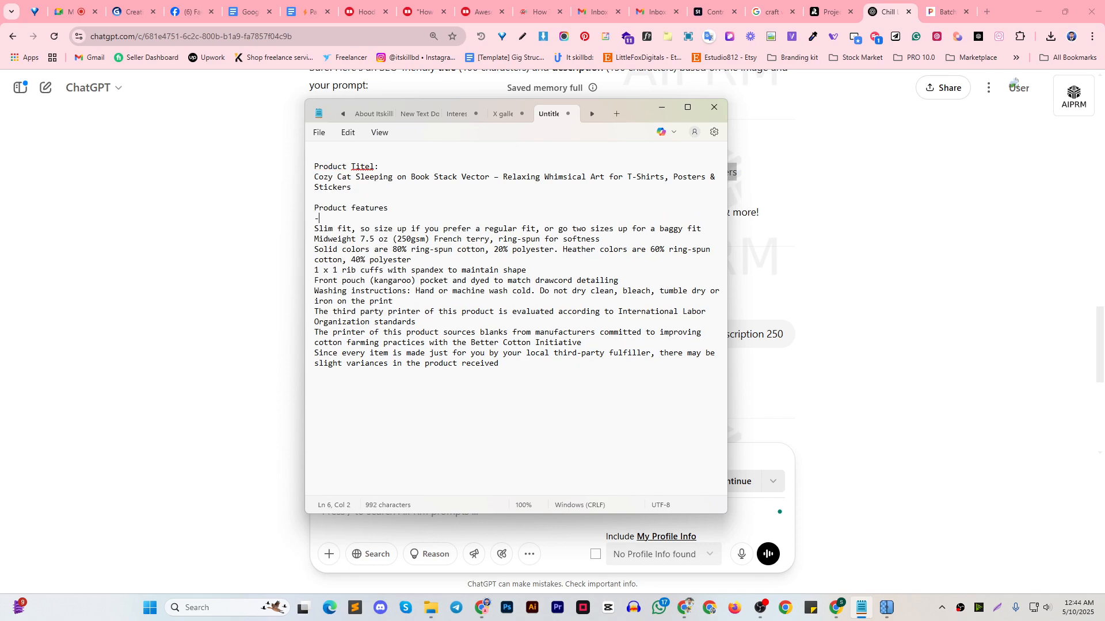
{"action": "key", "text": "Return"}
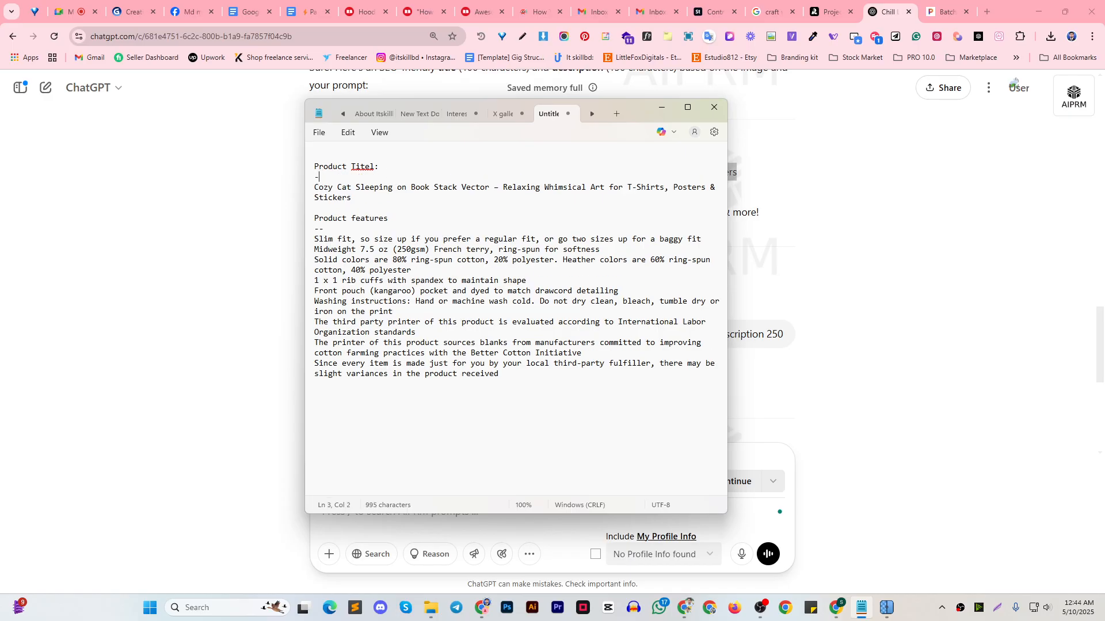
{"action": "left_click", "coordinate": [513, 384]}
{"action": "key", "text": "Return"}
Copy the 250-character description from ChatGPT and insert it in Notepad between the title and "Product features", followed by a blank line
{"action": "left_click", "coordinate": [662, 107]}
{"action": "scroll", "coordinate": [454, 311], "scroll_direction": "down", "scroll_amount": 3}
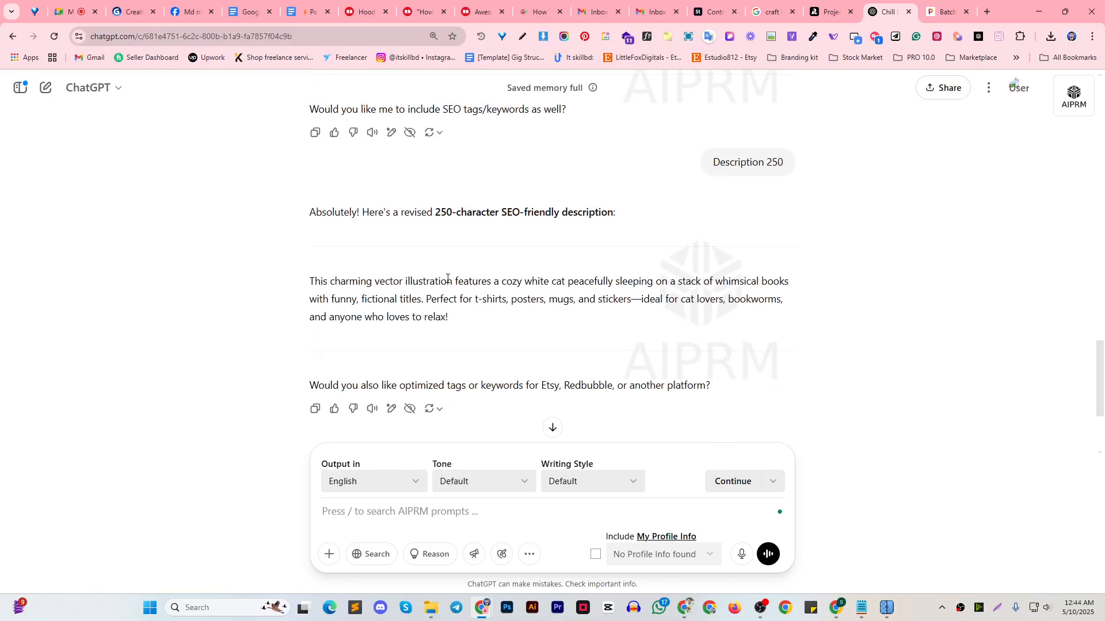
{"action": "scroll", "coordinate": [448, 282], "scroll_direction": "down", "scroll_amount": 2}
{"action": "scroll", "coordinate": [443, 285], "scroll_direction": "up", "scroll_amount": 5}
{"action": "scroll", "coordinate": [451, 271], "scroll_direction": "down", "scroll_amount": 4}
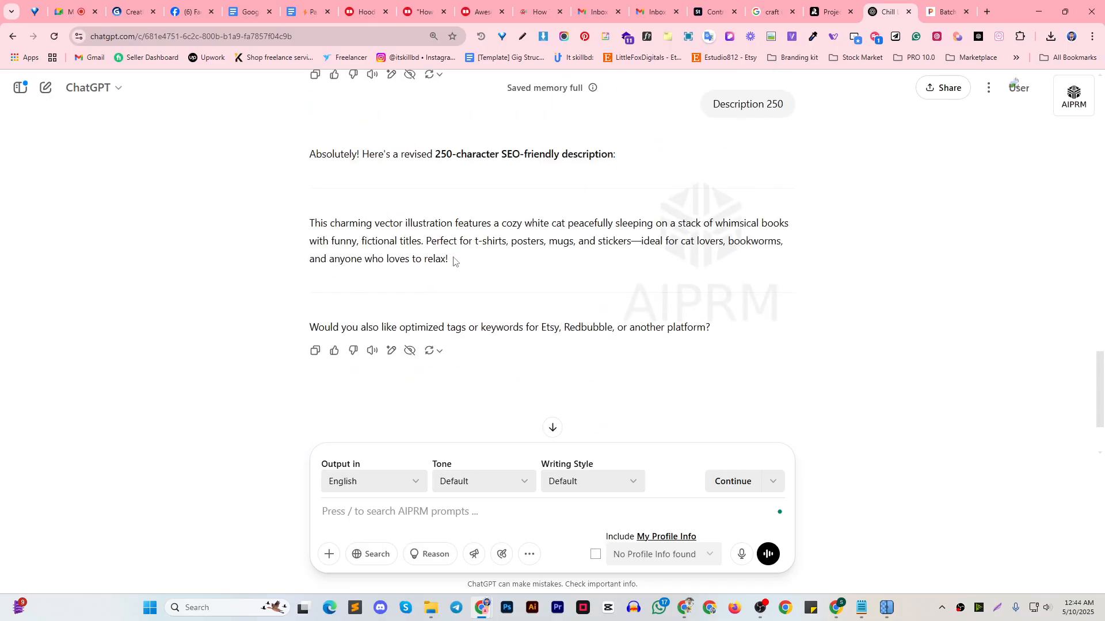
{"action": "scroll", "coordinate": [454, 262], "scroll_direction": "up", "scroll_amount": 1}
{"action": "scroll", "coordinate": [454, 261], "scroll_direction": "down", "scroll_amount": 3}
{"action": "left_click_drag", "start_coordinate": [300, 125], "coordinate": [456, 163]}
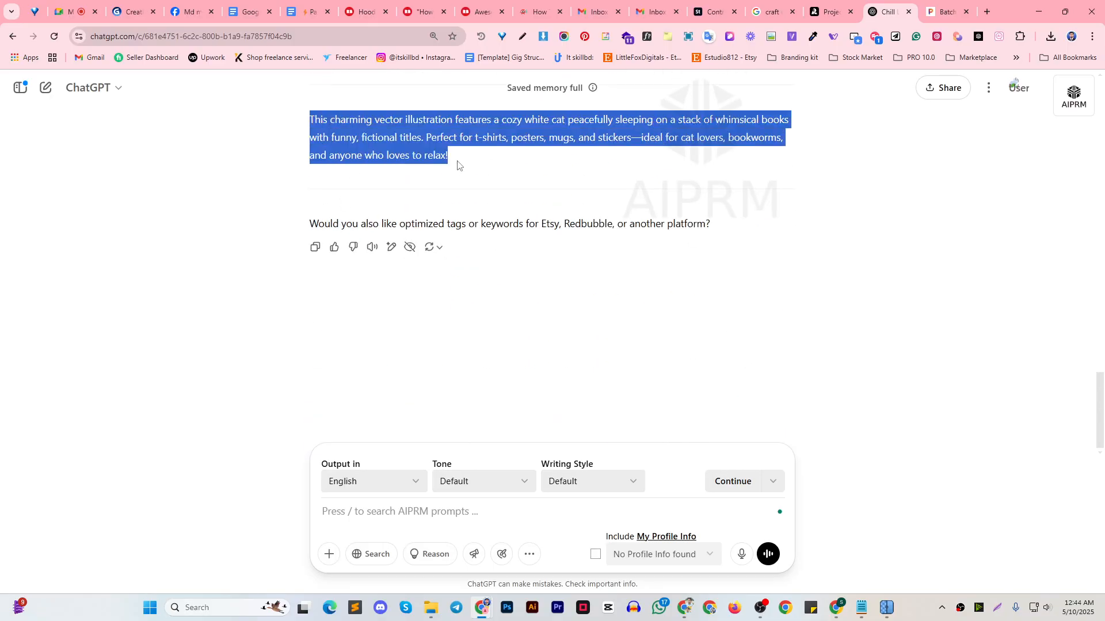
{"action": "left_click", "coordinate": [861, 608]}
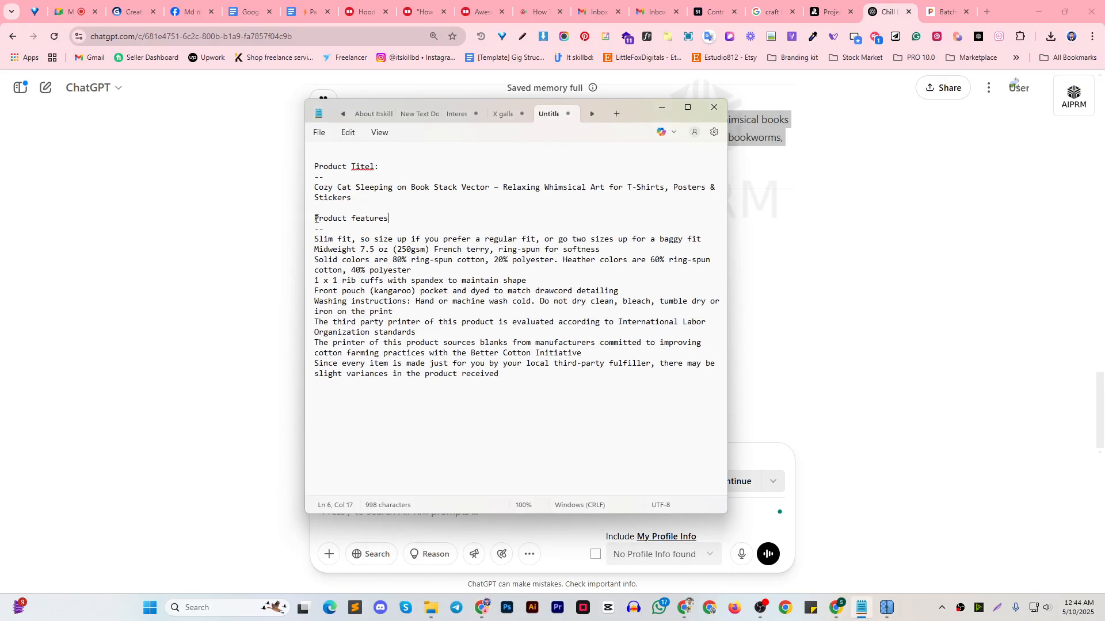
{"action": "key", "text": "ctrl+v"}
{"action": "key", "text": "Return"}
{"action": "key", "text": "Return"}
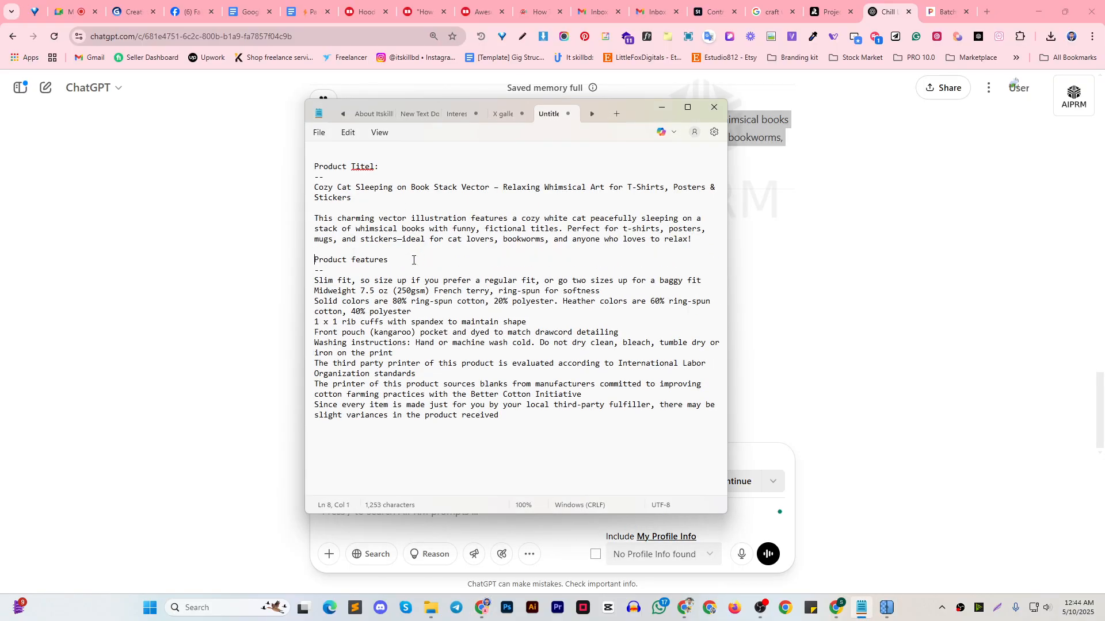
Duplicate the "Product features" heading above the cat description, separated from it by a blank line
{"action": "left_click_drag", "start_coordinate": [403, 260], "coordinate": [313, 259]}
{"action": "key", "text": "ctrl+c"}
{"action": "left_click", "coordinate": [316, 218]}
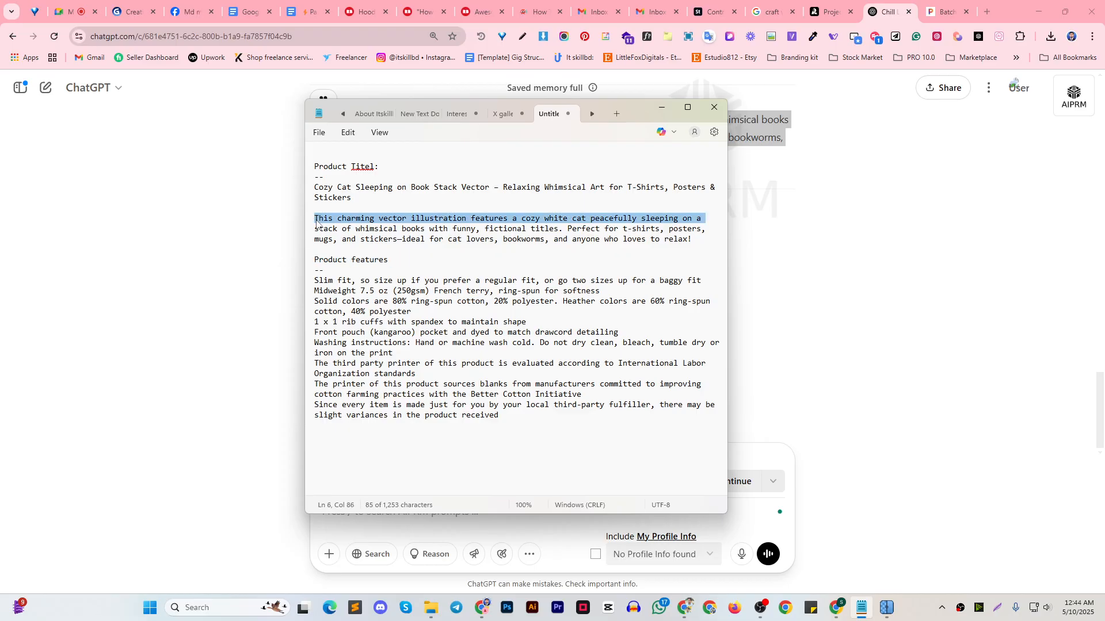
{"action": "left_click", "coordinate": [316, 218]}
{"action": "key", "text": "ctrl+v"}
{"action": "key", "text": "Return"}
{"action": "key", "text": "Return"}
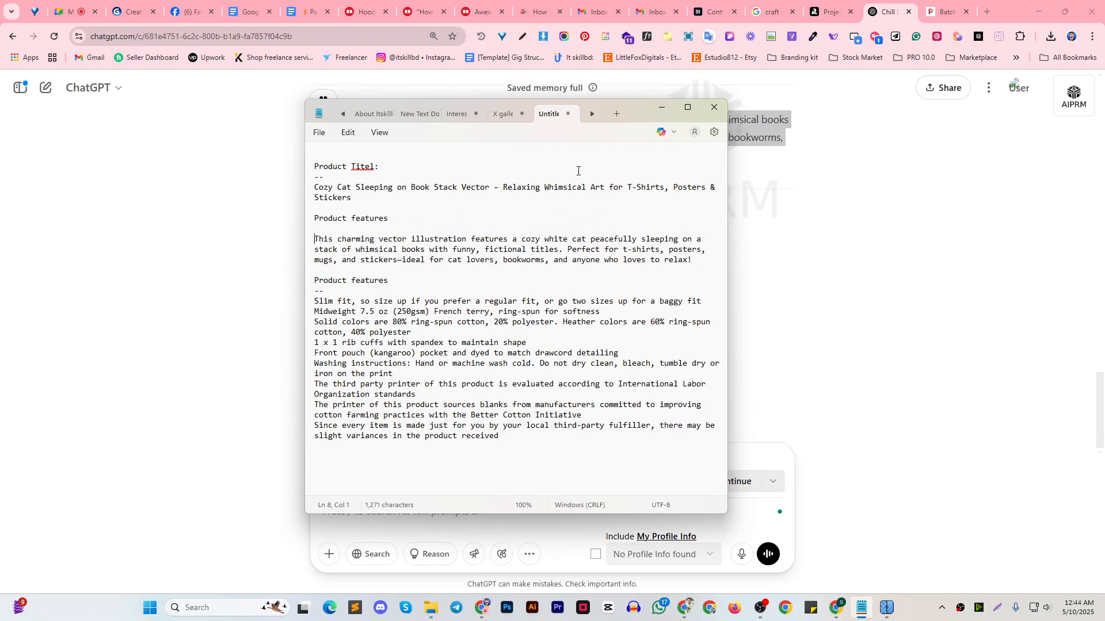
Copy the word "description" from ChatGPT's reply and rename Notepad's first "Product features" heading as "Product description"
{"action": "left_click", "coordinate": [662, 108]}
{"action": "scroll", "coordinate": [606, 290], "scroll_direction": "up", "scroll_amount": 4}
{"action": "left_click", "coordinate": [567, 299]}
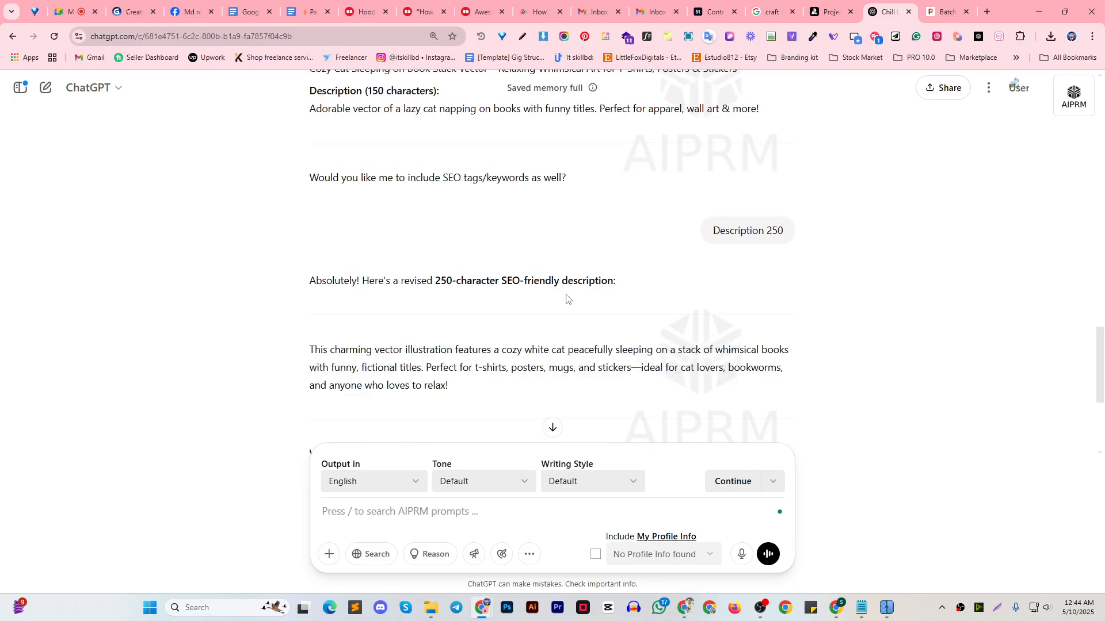
{"action": "left_click_drag", "start_coordinate": [557, 280], "coordinate": [617, 282]}
{"action": "left_click", "coordinate": [863, 608]}
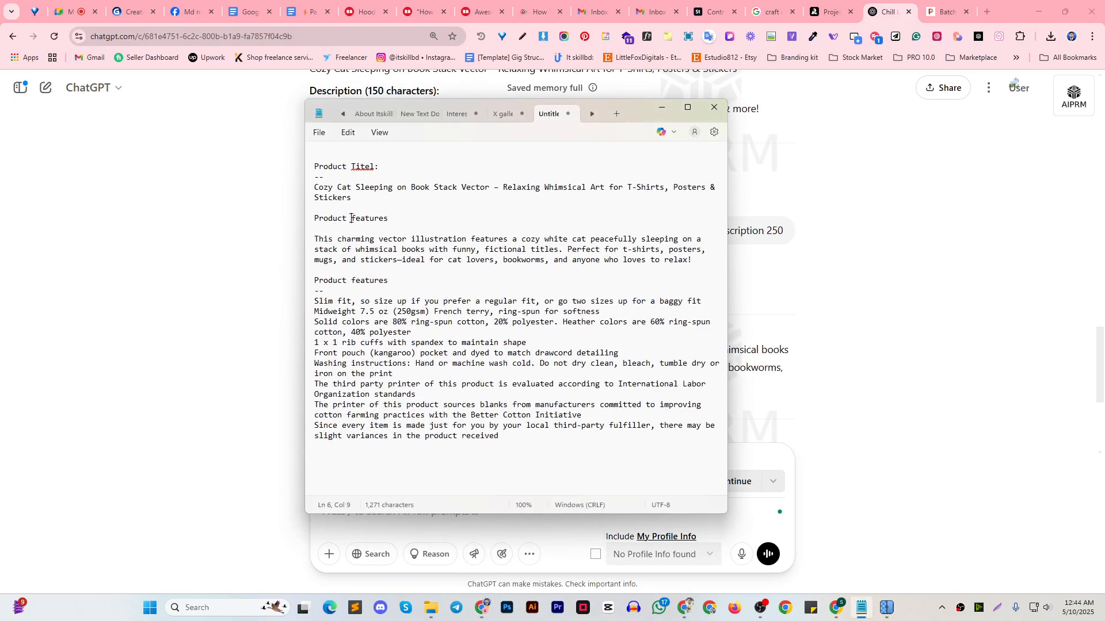
{"action": "left_click_drag", "start_coordinate": [351, 218], "coordinate": [389, 221]}
{"action": "key", "text": "ctrl+v"}
{"action": "key", "text": "Delete"}
{"action": "key", "text": "BackSpace"}
{"action": "left_click_drag", "start_coordinate": [316, 231], "coordinate": [690, 260]}
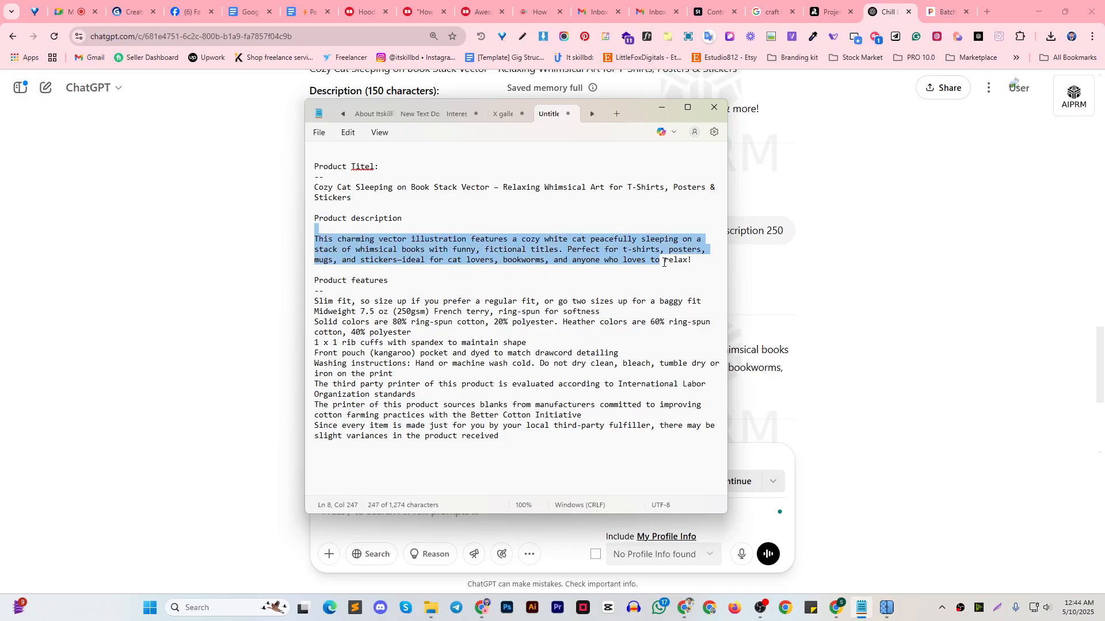
{"action": "left_click", "coordinate": [631, 252]}
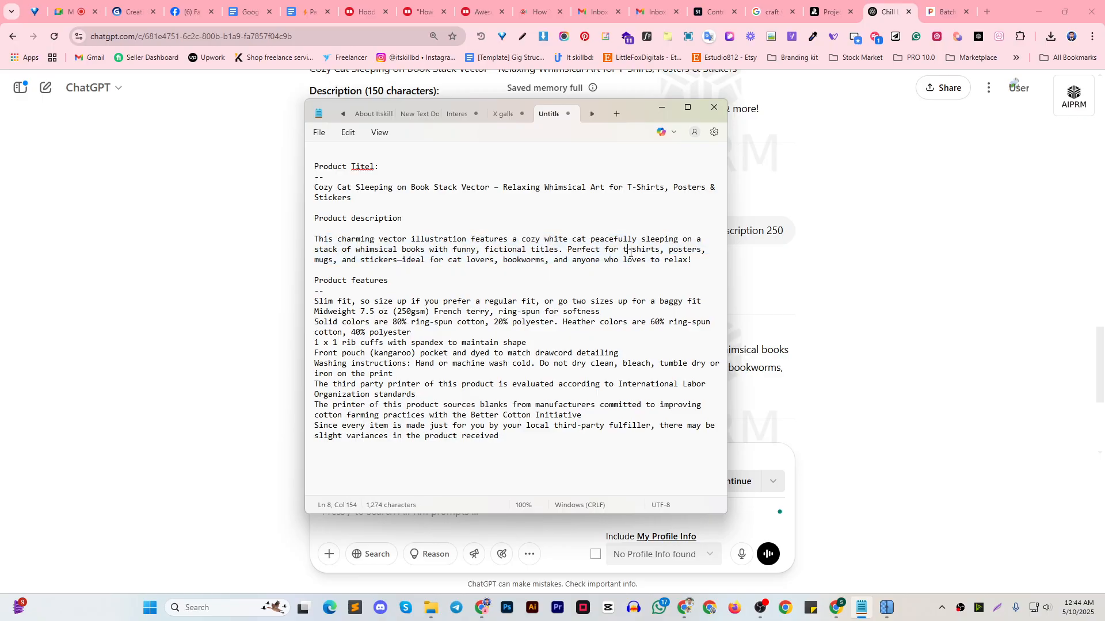
{"action": "left_click", "coordinate": [310, 193]}
{"action": "left_click", "coordinate": [492, 190]}
{"action": "left_click_drag", "start_coordinate": [315, 187], "coordinate": [605, 212]}
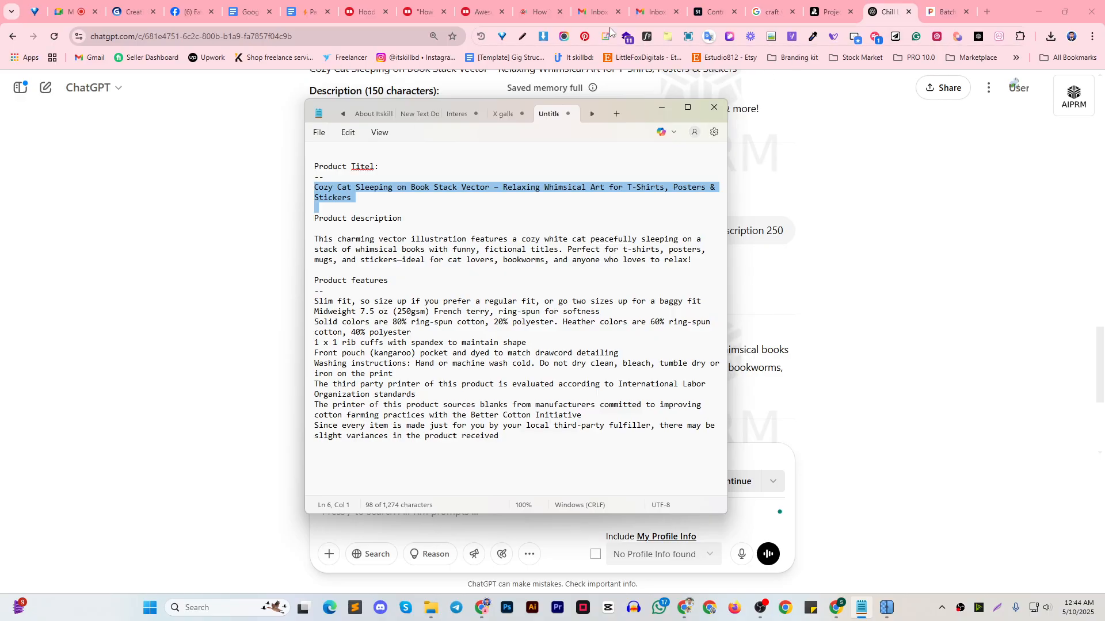
Switch to the Pixelcut batch edit page and start downloading all the background-free cat images
{"action": "left_click", "coordinate": [834, 16]}
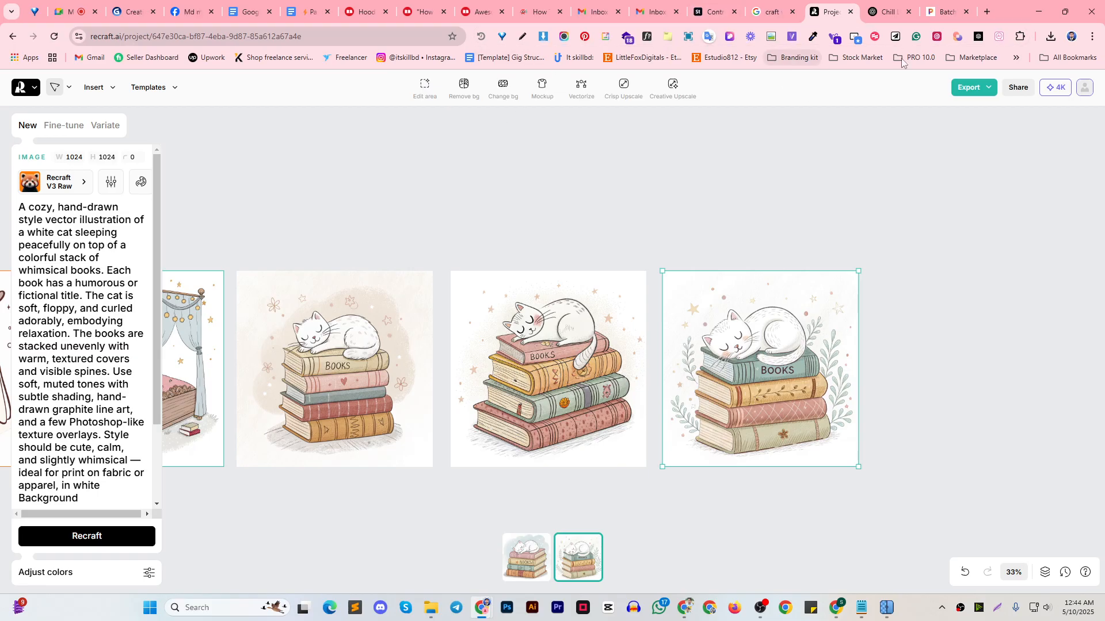
{"action": "left_click", "coordinate": [945, 11]}
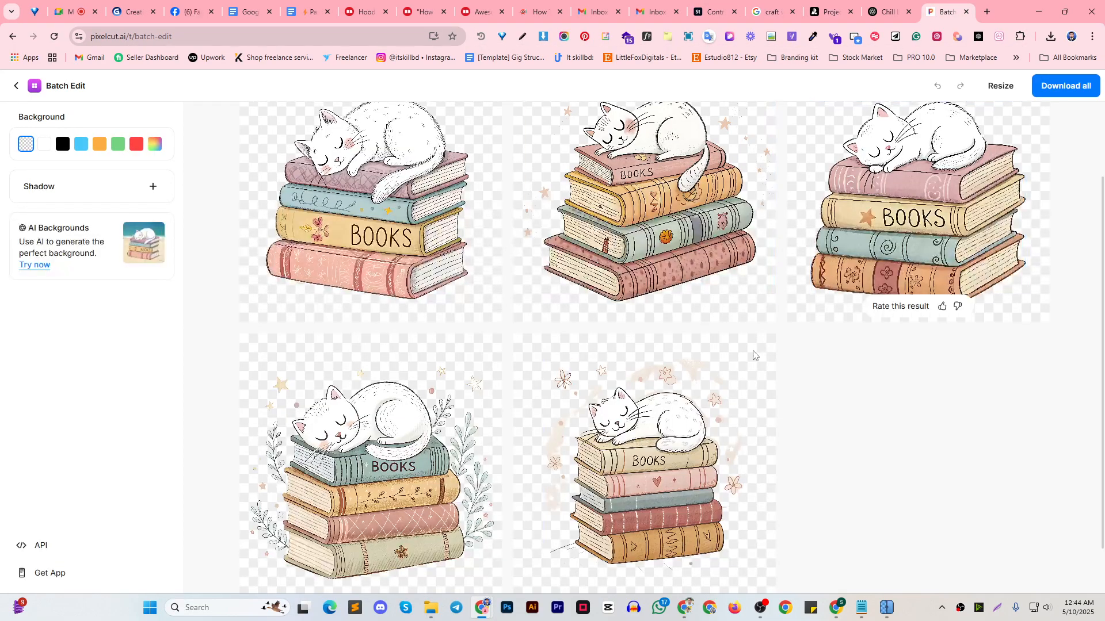
{"action": "scroll", "coordinate": [920, 259], "scroll_direction": "up", "scroll_amount": 2}
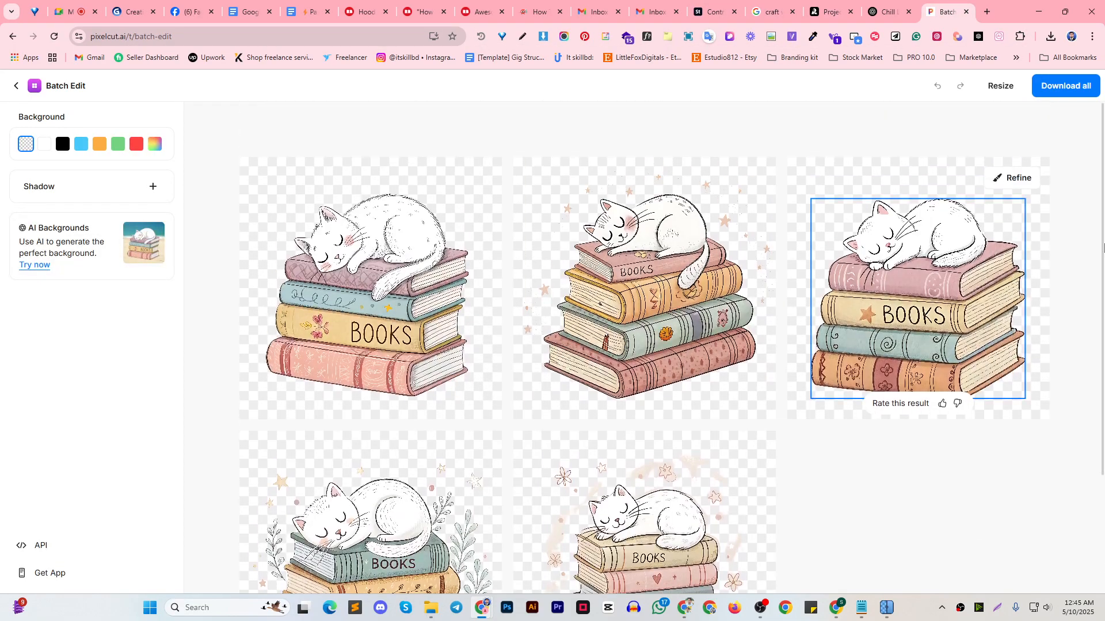
{"action": "left_click", "coordinate": [1074, 91]}
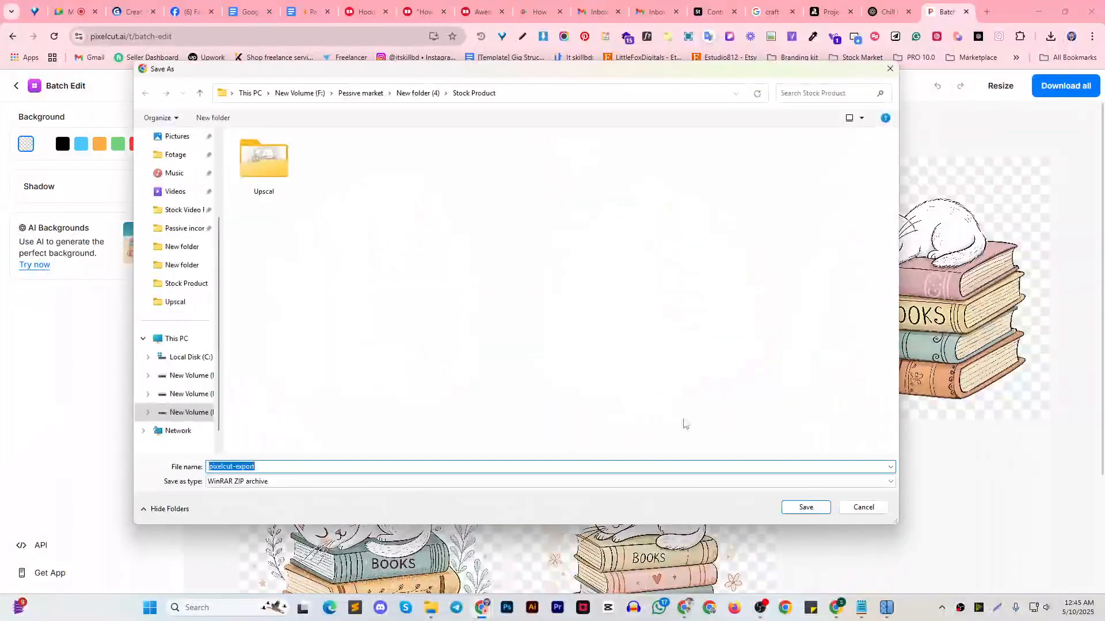
{"action": "right_click", "coordinate": [347, 229]}
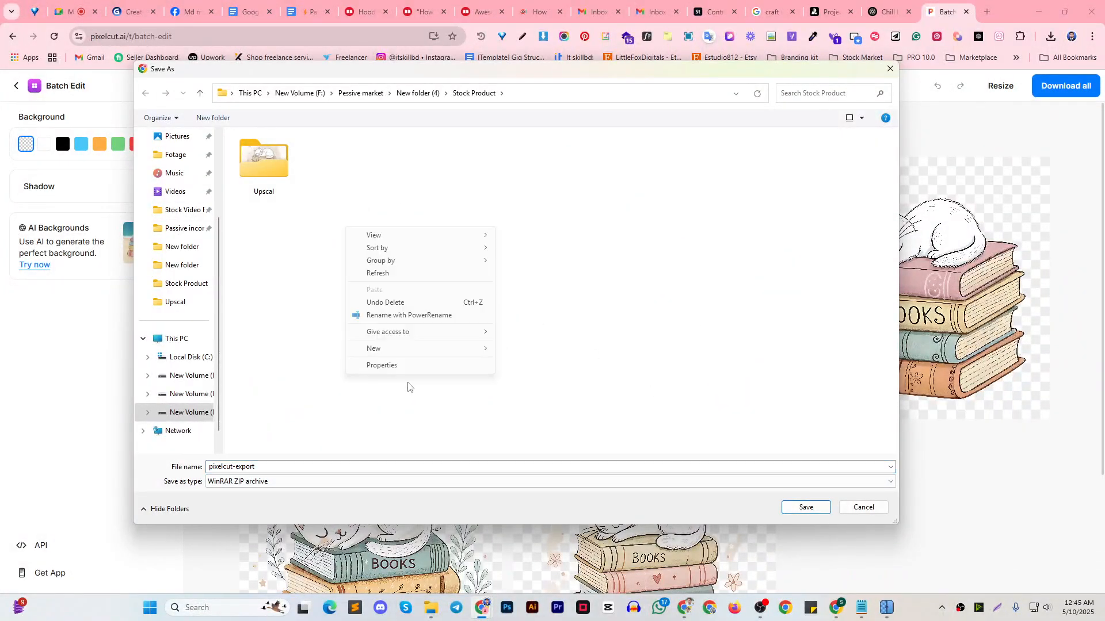
{"action": "mouse_move", "coordinate": [395, 350]}
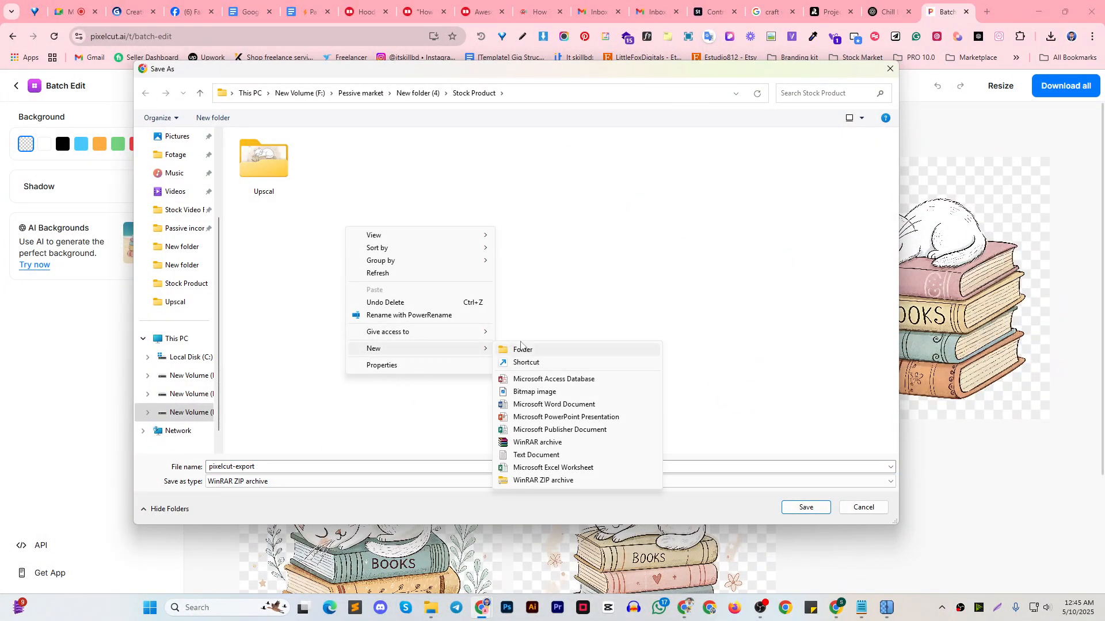
{"action": "left_click", "coordinate": [619, 241]}
{"action": "right_click", "coordinate": [351, 318]}
{"action": "mouse_move", "coordinate": [385, 466]}
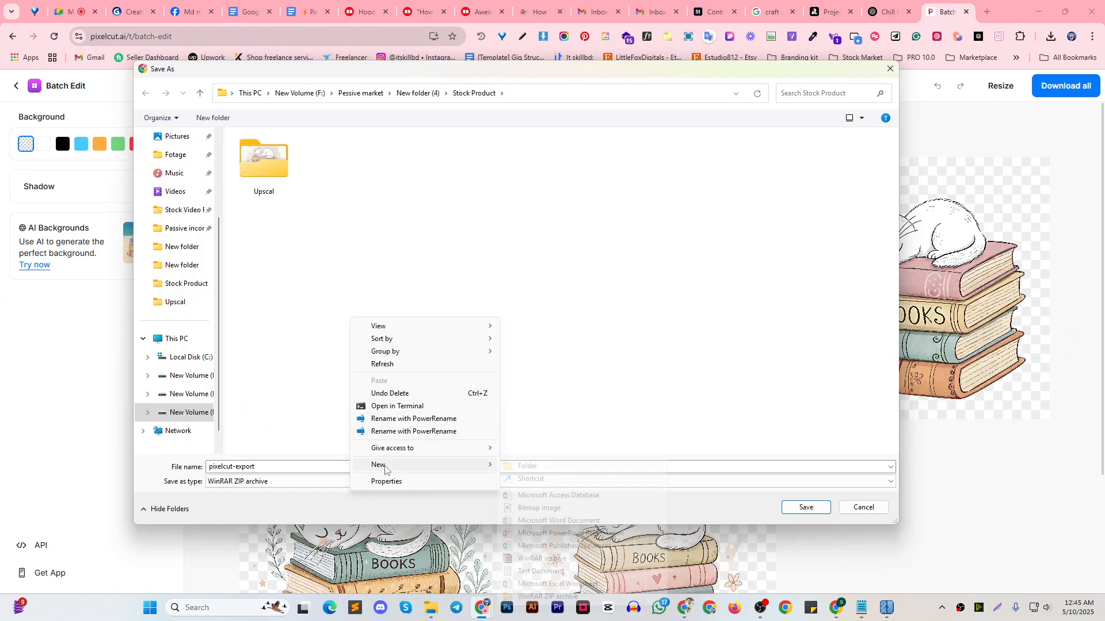
{"action": "left_click", "coordinate": [261, 167]}
{"action": "left_click", "coordinate": [257, 170]}
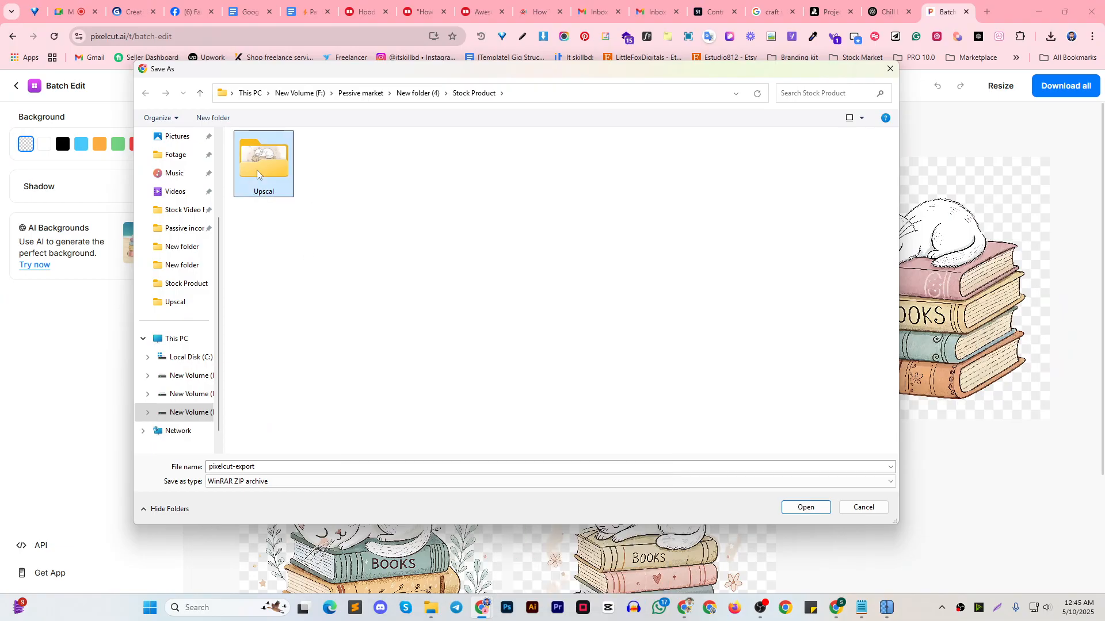
Create a new folder named "PNg" inside the Stock Product folder
{"action": "right_click", "coordinate": [332, 222]}
{"action": "mouse_move", "coordinate": [381, 373]}
{"action": "left_click", "coordinate": [499, 375]}
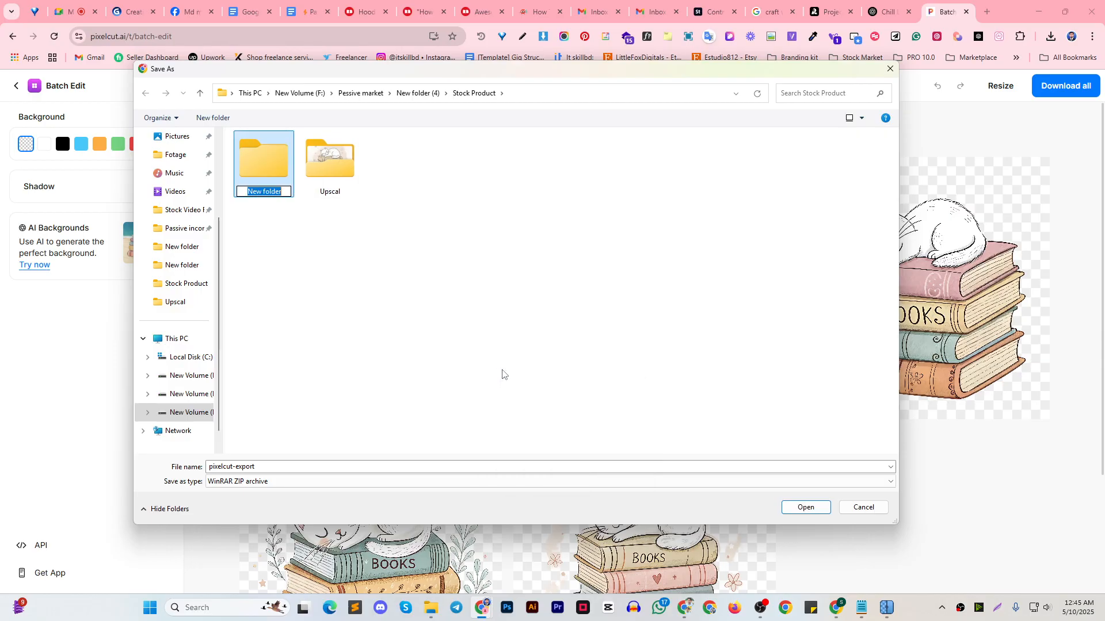
{"action": "type", "text": "PNg"}
{"action": "left_click", "coordinate": [505, 375]}
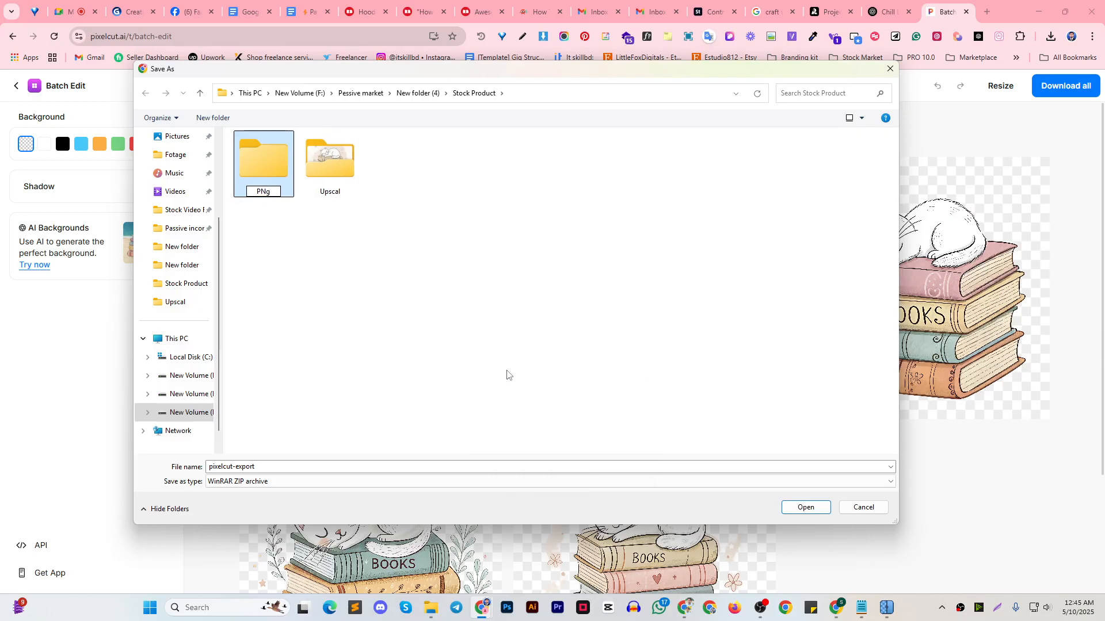
Rename the new folder as "PNG" and save the pixelcut-export ZIP archive inside it
{"action": "right_click", "coordinate": [276, 189]}
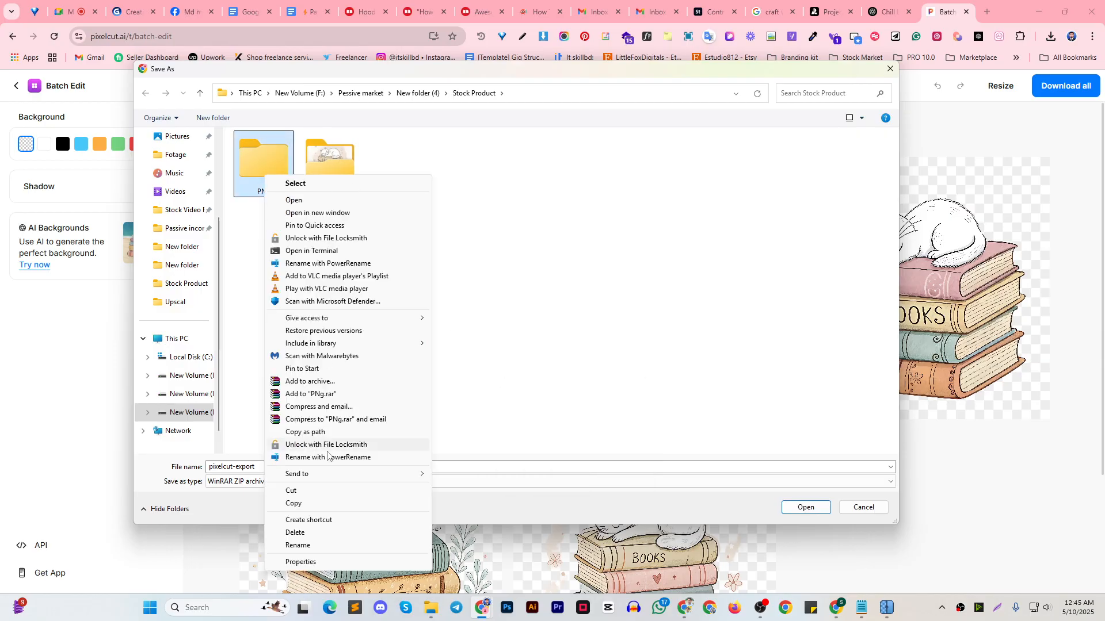
{"action": "left_click", "coordinate": [309, 543]}
{"action": "type", "text": "PN"}
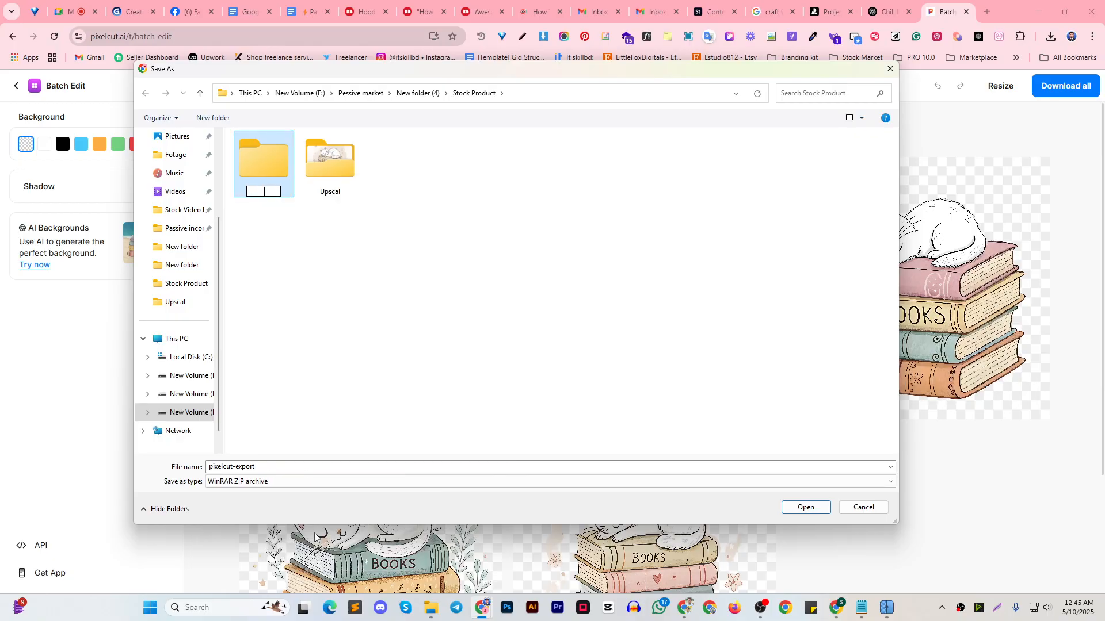
{"action": "type", "text": "G"}
{"action": "key", "text": "Return"}
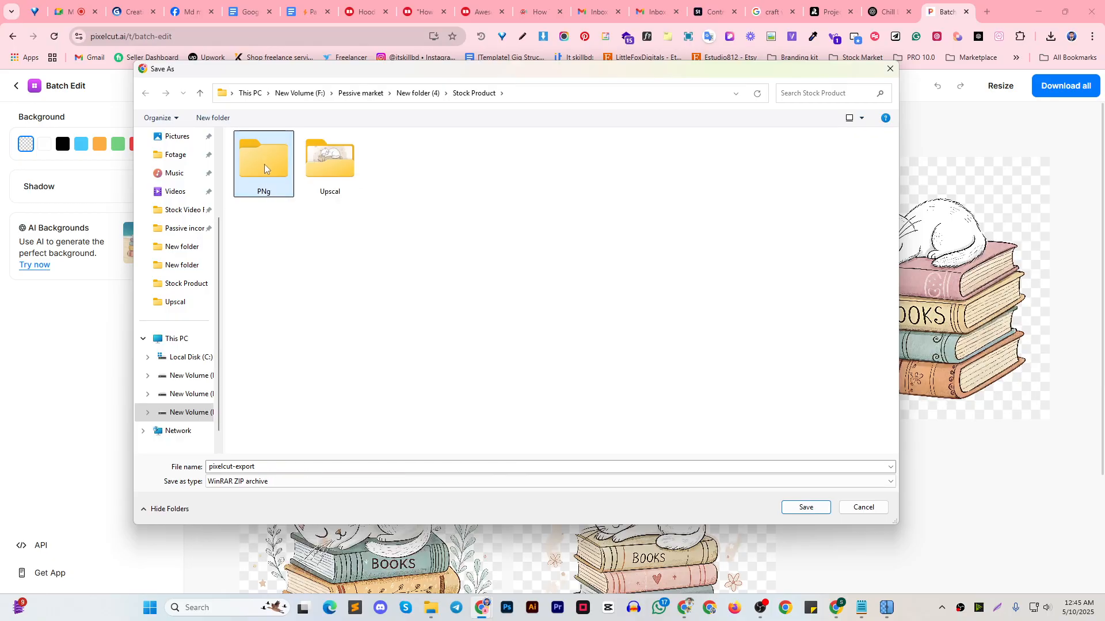
{"action": "double_click", "coordinate": [264, 169]}
{"action": "left_click", "coordinate": [805, 507]}
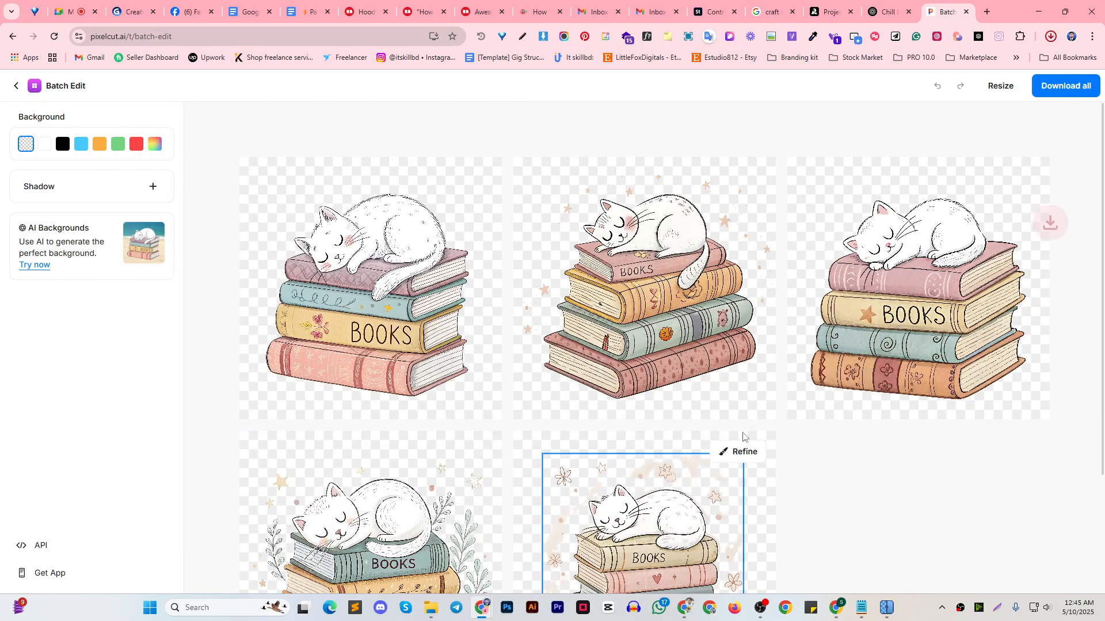
Show the downloaded pixelcut-export archive in File Explorer and extract it within the PNG folder
{"action": "left_click", "coordinate": [1021, 64]}
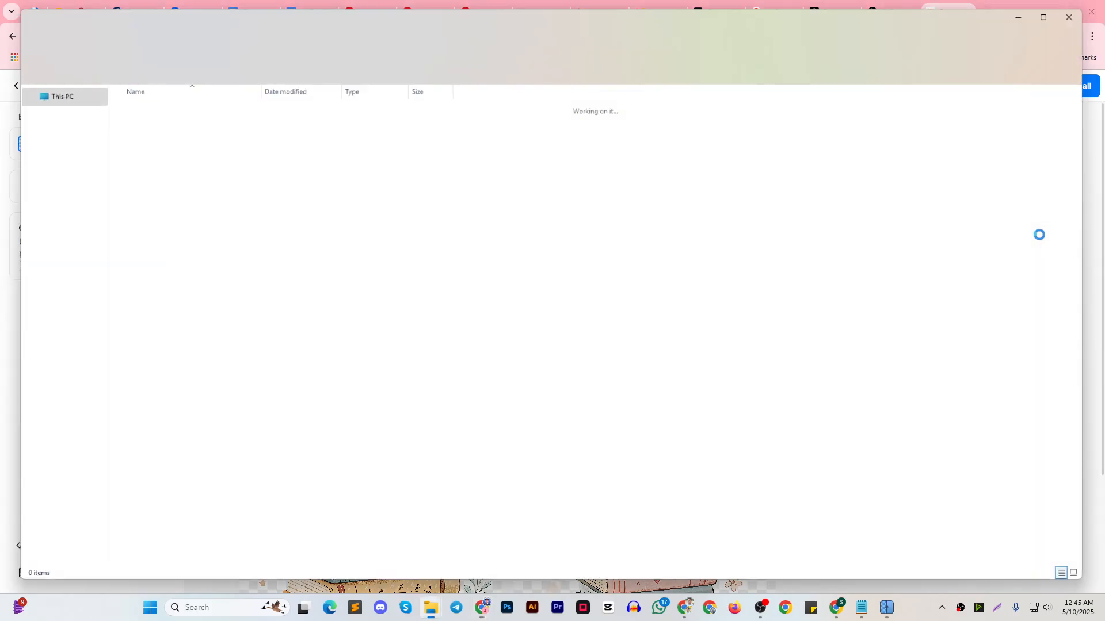
{"action": "key", "text": "shift+F10"}
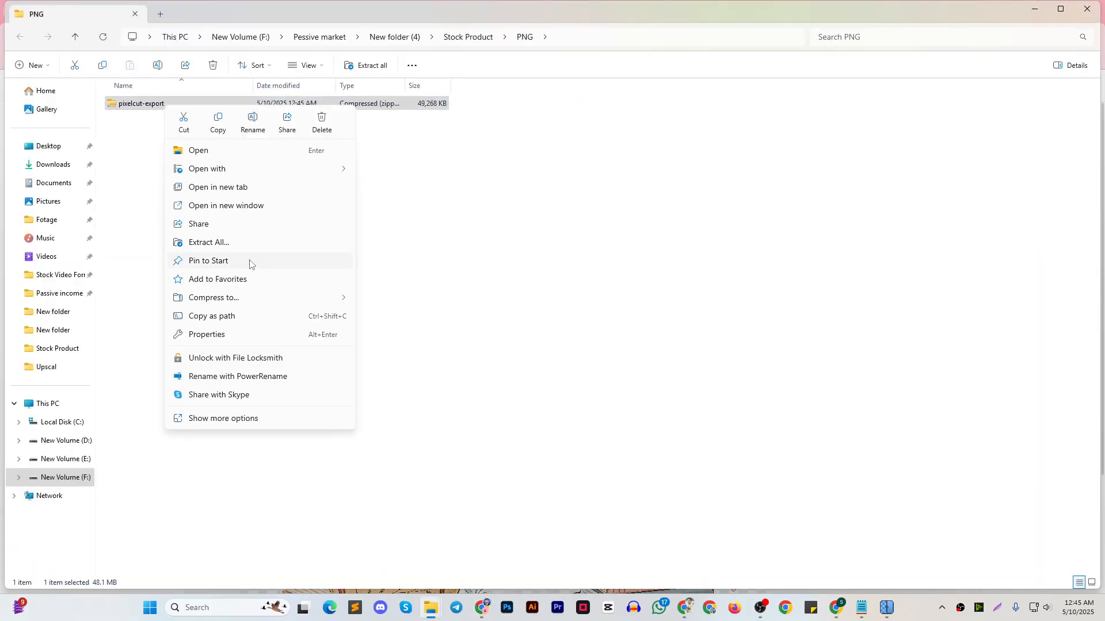
{"action": "left_click", "coordinate": [261, 247]}
{"action": "left_click", "coordinate": [650, 414]}
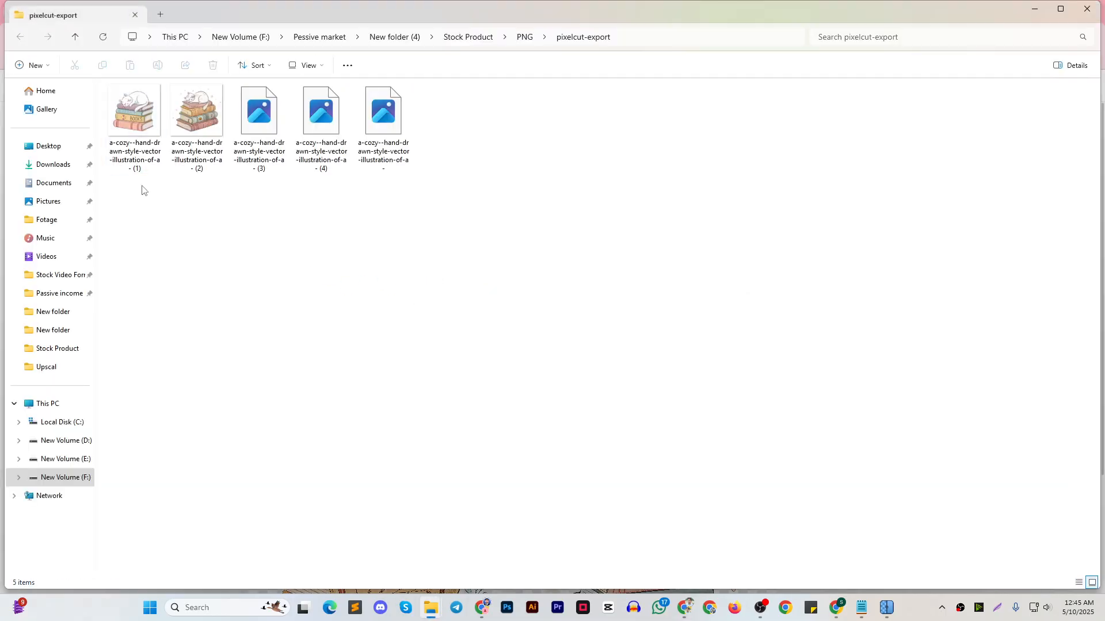
Move the five cat images from the extracted pixelcut-export folder up into the PNG folder
{"action": "left_click_drag", "start_coordinate": [105, 196], "coordinate": [517, 86]}
{"action": "right_click", "coordinate": [380, 123]}
{"action": "left_click", "coordinate": [383, 129]}
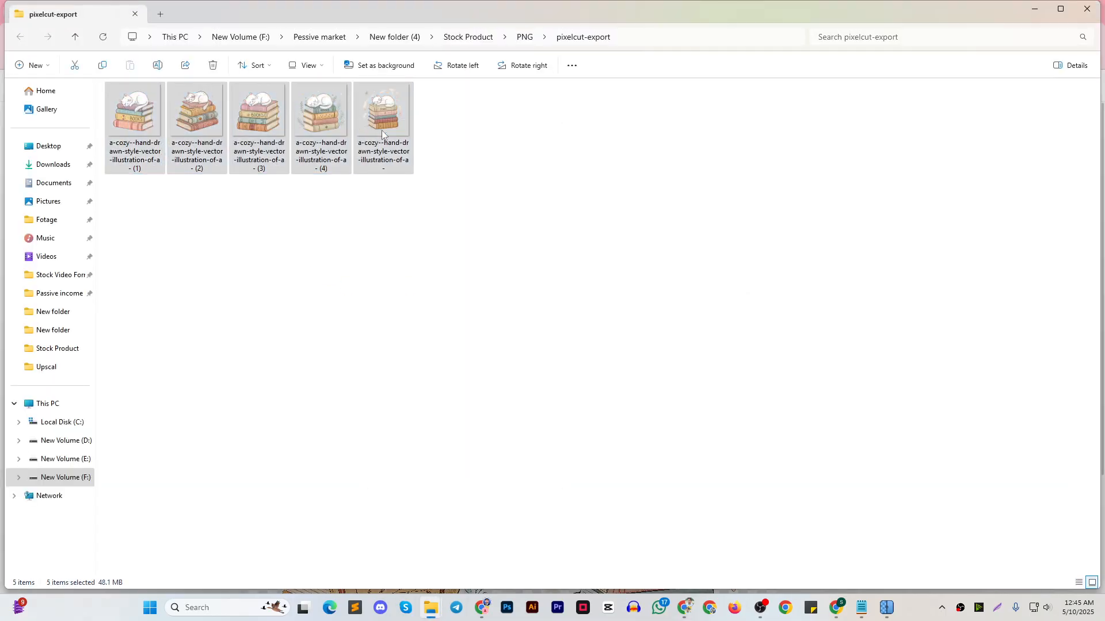
{"action": "left_click", "coordinate": [75, 38]}
{"action": "left_click", "coordinate": [75, 38]}
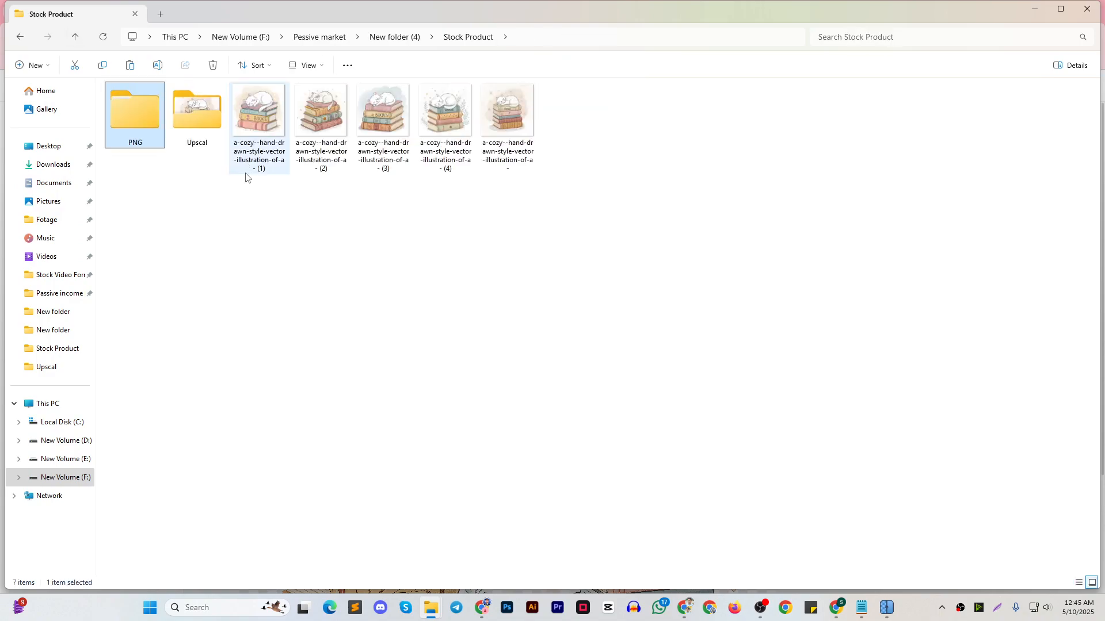
{"action": "double_click", "coordinate": [113, 109]}
{"action": "right_click", "coordinate": [203, 218]}
{"action": "left_click", "coordinate": [203, 217]}
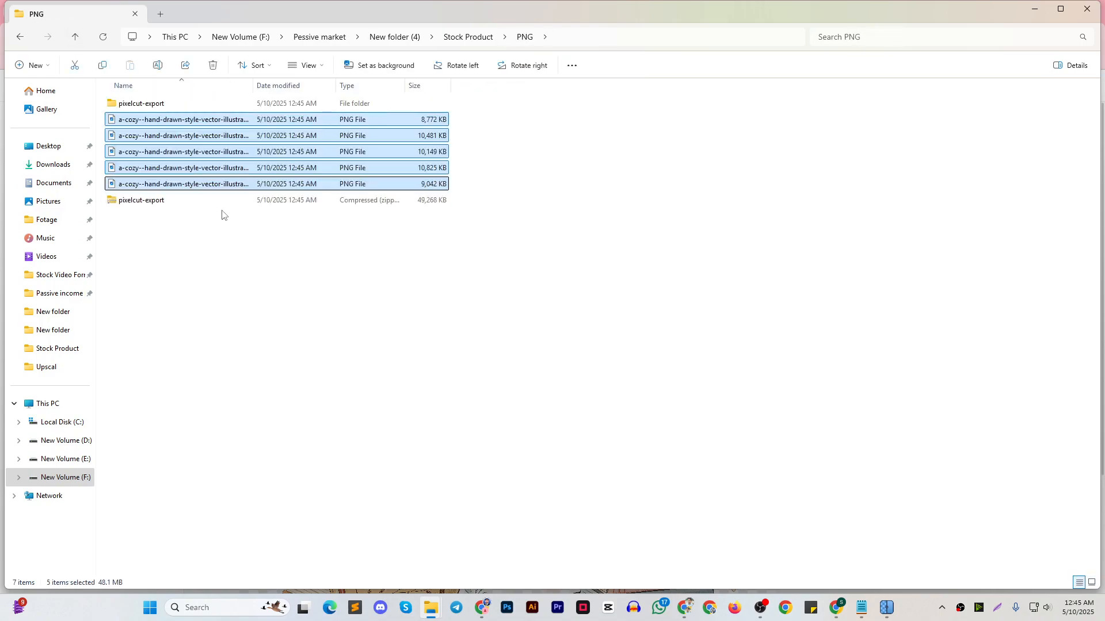
Delete the pixelcut-export archive and the emptied folder, and display the remaining images as large thumbnails
{"action": "left_click", "coordinate": [304, 269]}
{"action": "left_click_drag", "start_coordinate": [131, 206], "coordinate": [154, 109]}
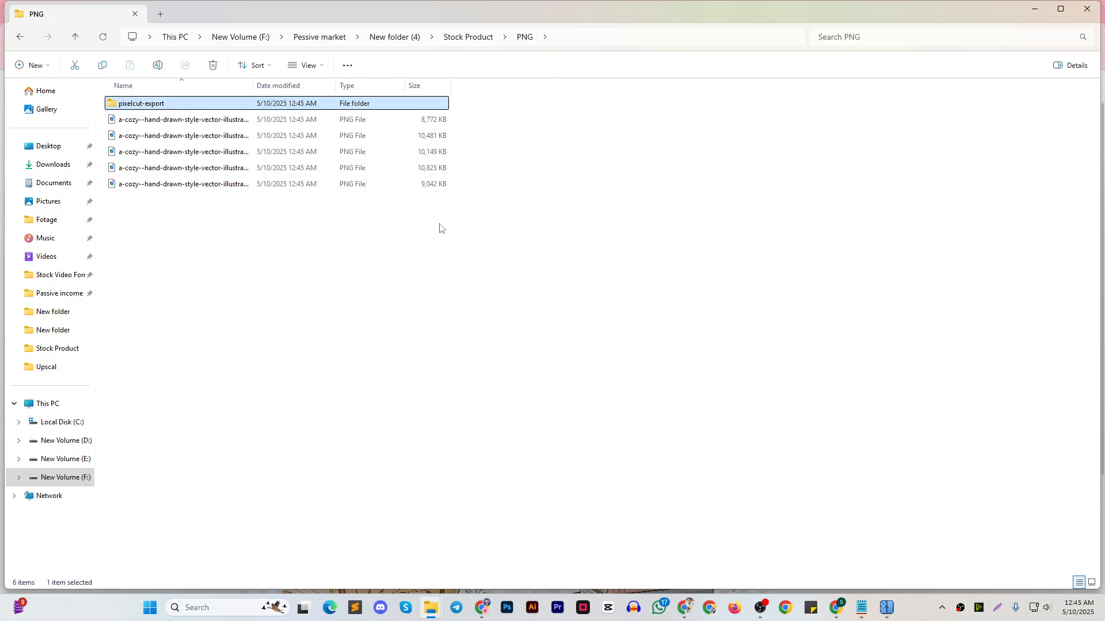
{"action": "key", "text": "Delete"}
{"action": "left_click", "coordinate": [1092, 582]}
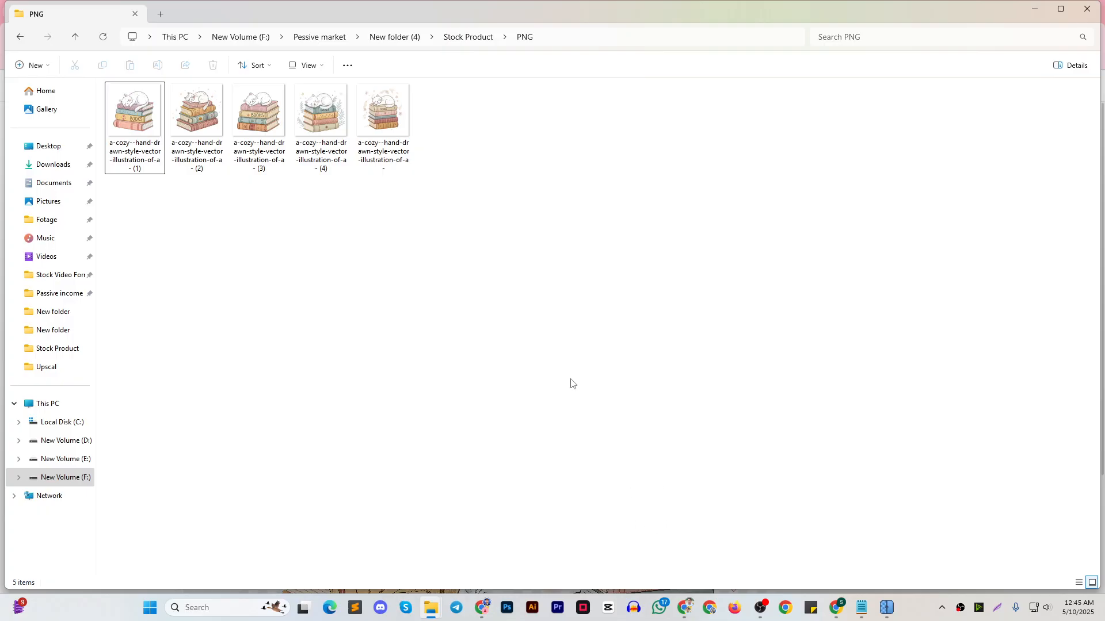
Switch to the master class outline in Google Docs and review the Redbubble topics on product uploading and keywording
{"action": "mouse_move", "coordinate": [888, 607]}
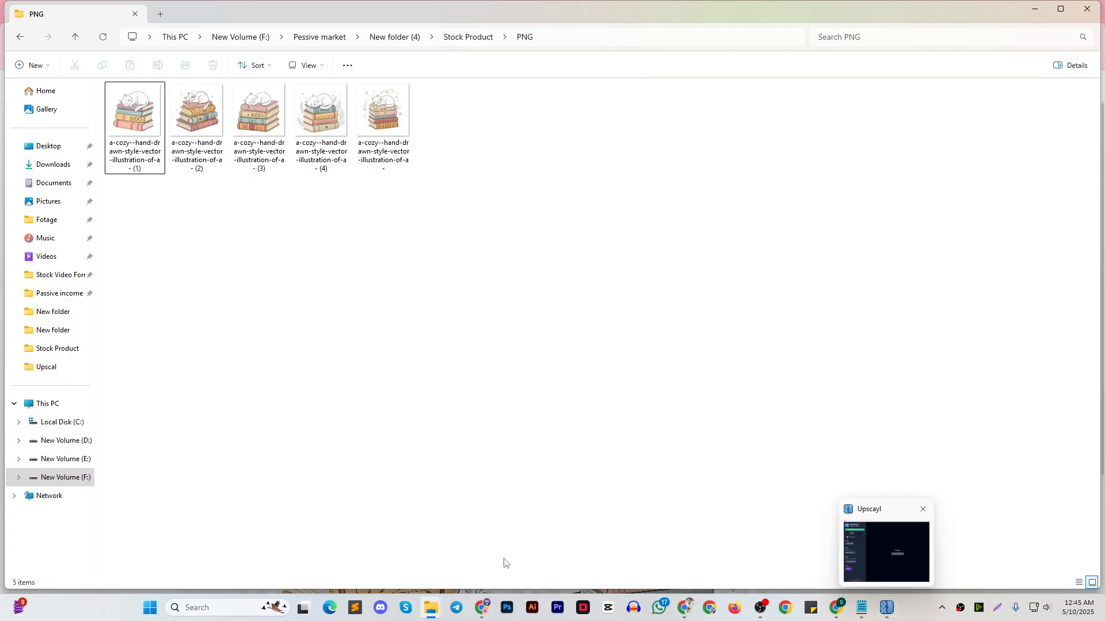
{"action": "mouse_move", "coordinate": [483, 607]}
{"action": "left_click", "coordinate": [383, 544]}
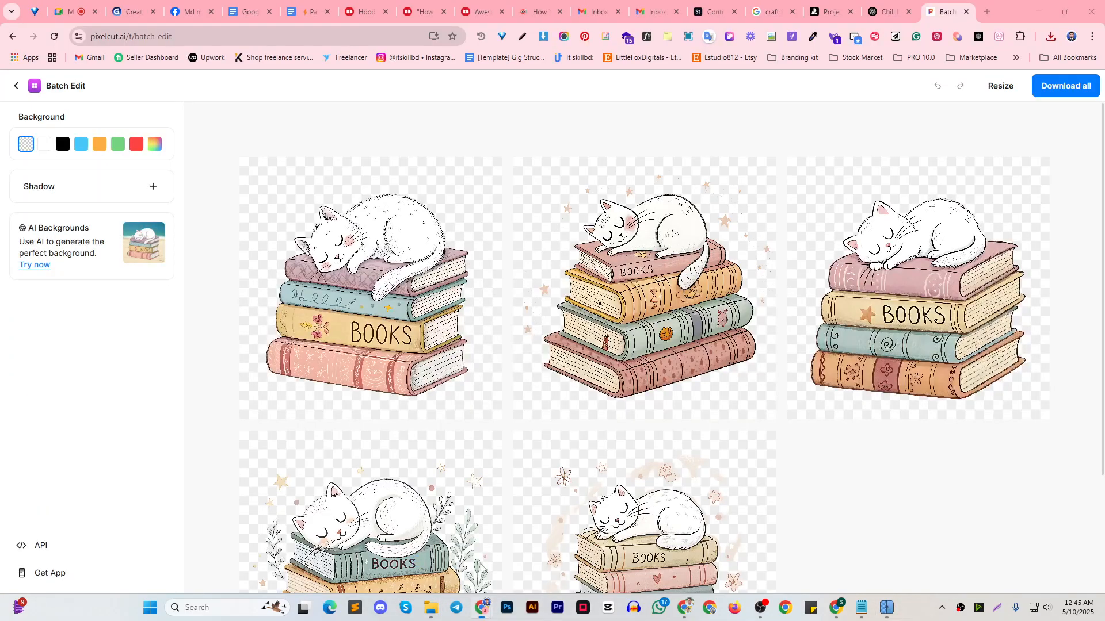
{"action": "left_click", "coordinate": [298, 14]}
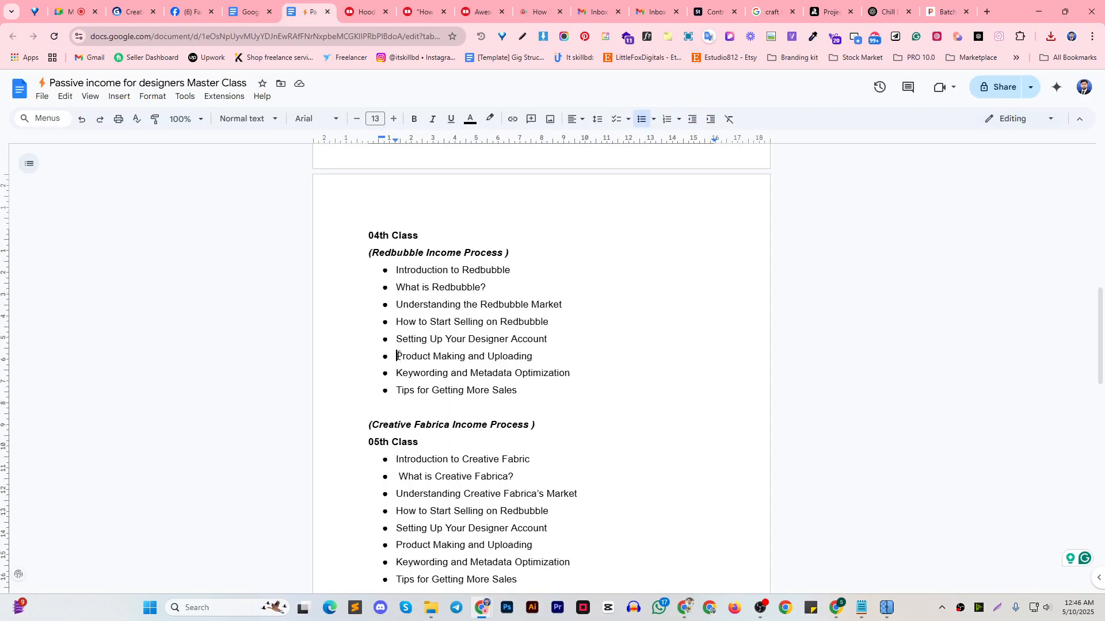
{"action": "left_click_drag", "start_coordinate": [397, 356], "coordinate": [537, 357]}
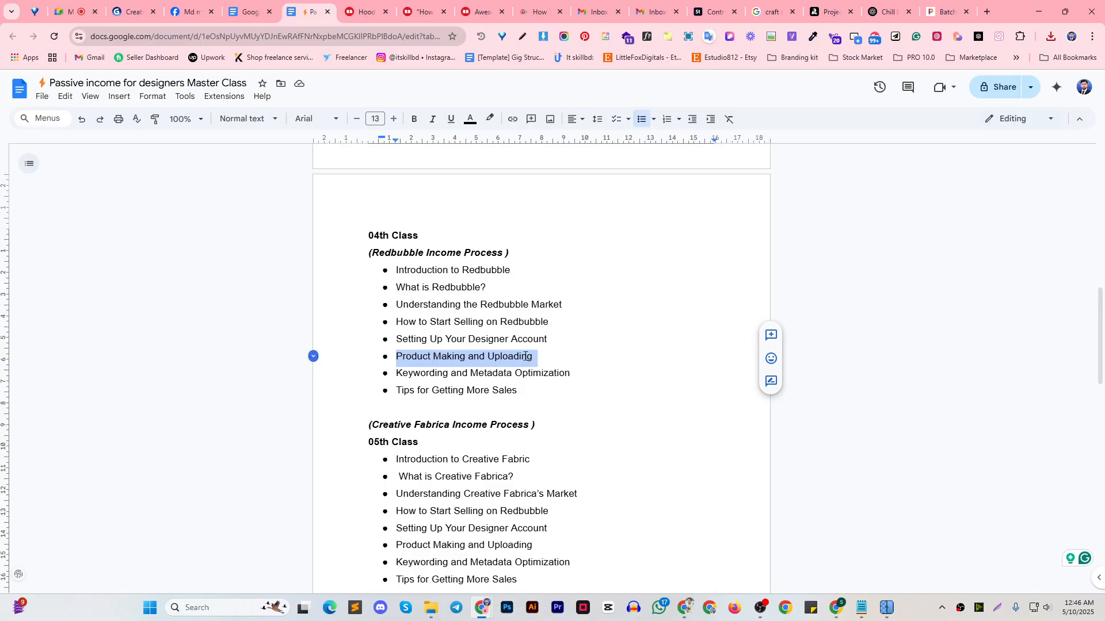
{"action": "mouse_move", "coordinate": [402, 374]}
{"action": "left_mouse_down"}
{"action": "mouse_move", "coordinate": [523, 374]}
{"action": "mouse_move", "coordinate": [382, 381]}
{"action": "left_mouse_up"}
{"action": "left_click", "coordinate": [580, 376]}
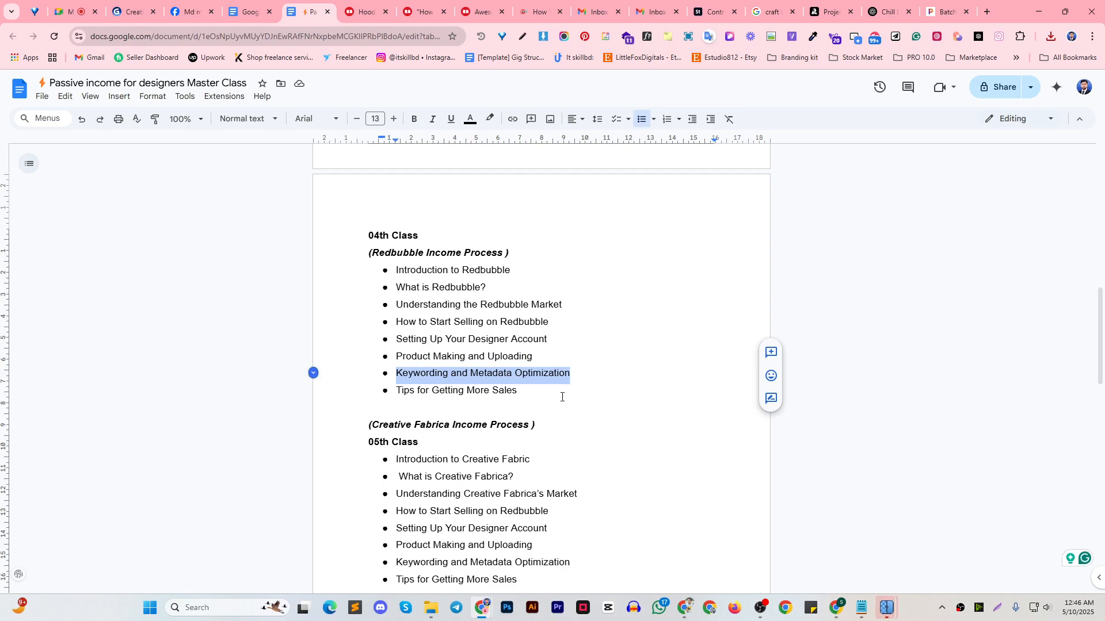
{"action": "left_click", "coordinate": [572, 374]}
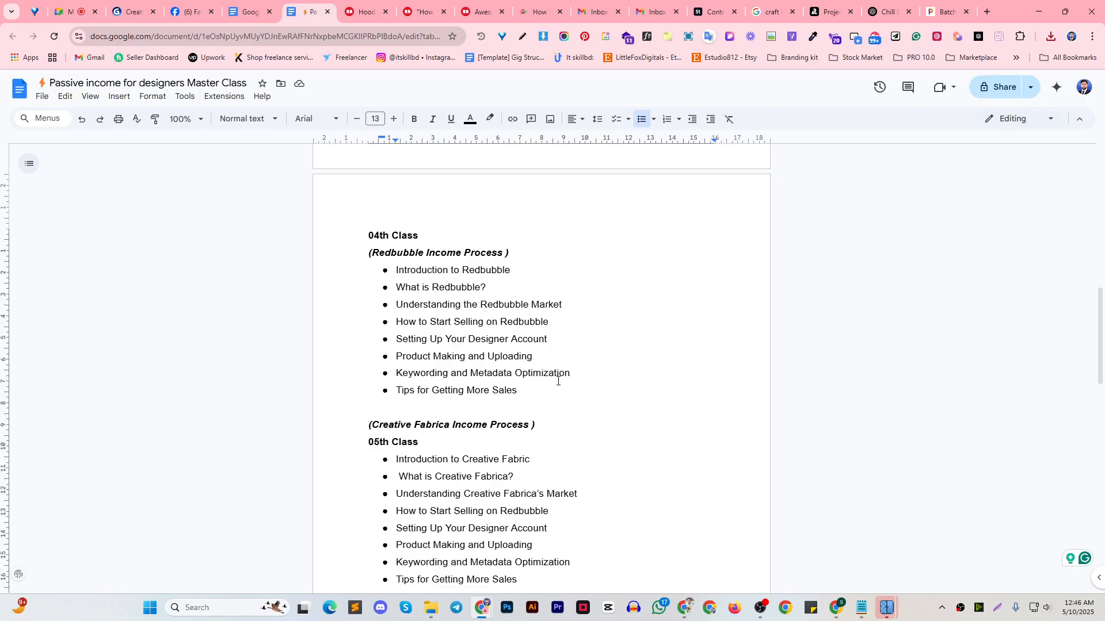
Launch ImStocker Studio
{"action": "left_click", "coordinate": [201, 608]}
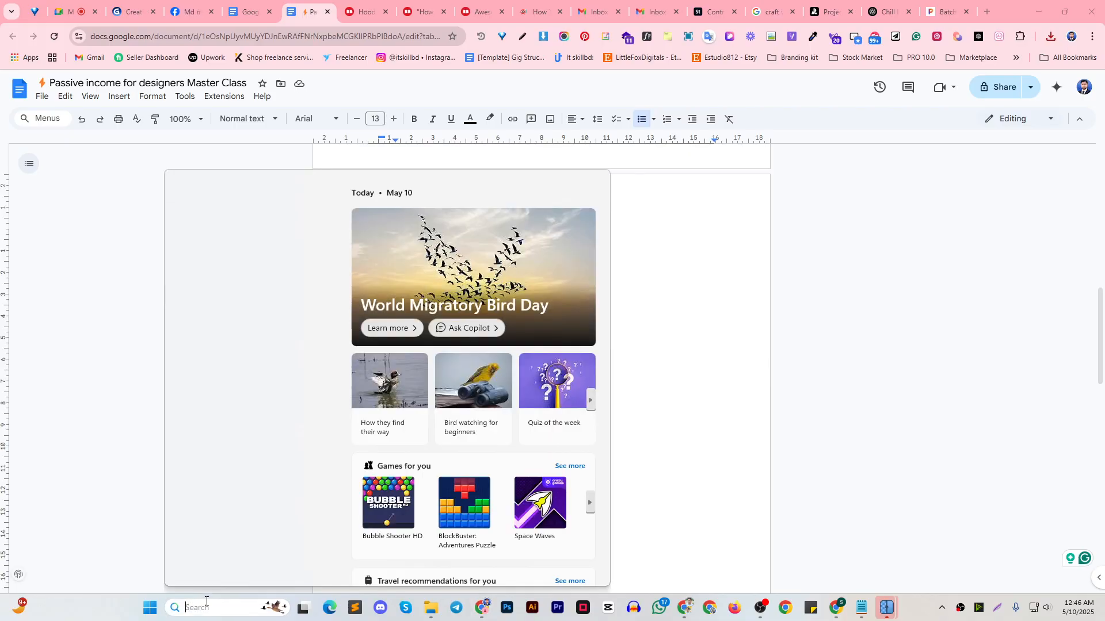
{"action": "left_click", "coordinate": [230, 328]}
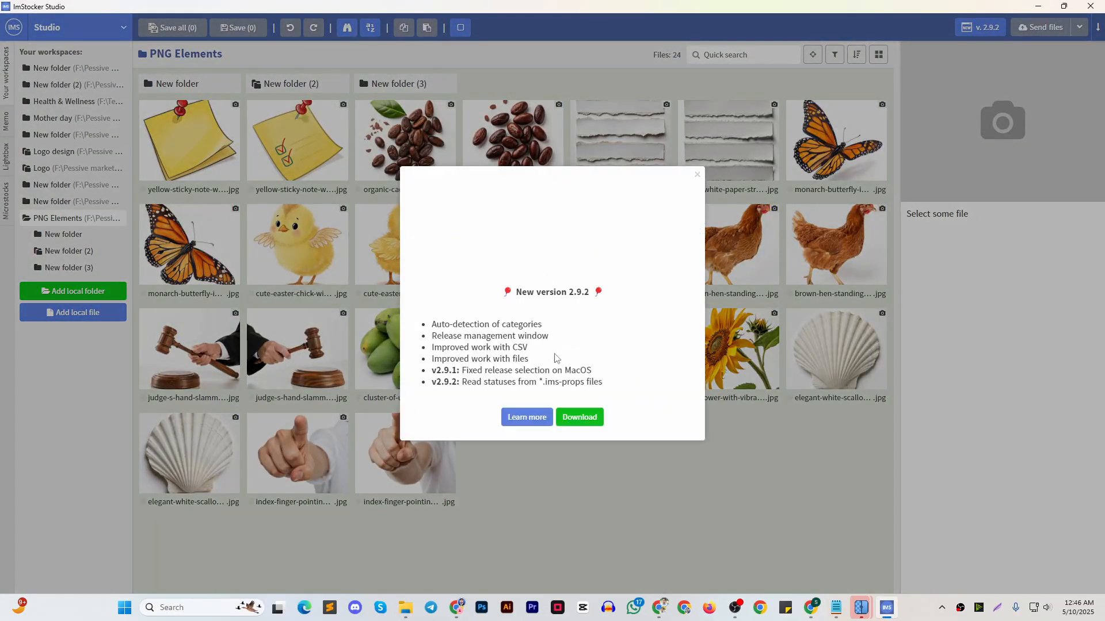
Dismiss the new-version notice and collapse the PNG Elements workspace
{"action": "left_click", "coordinate": [697, 174]}
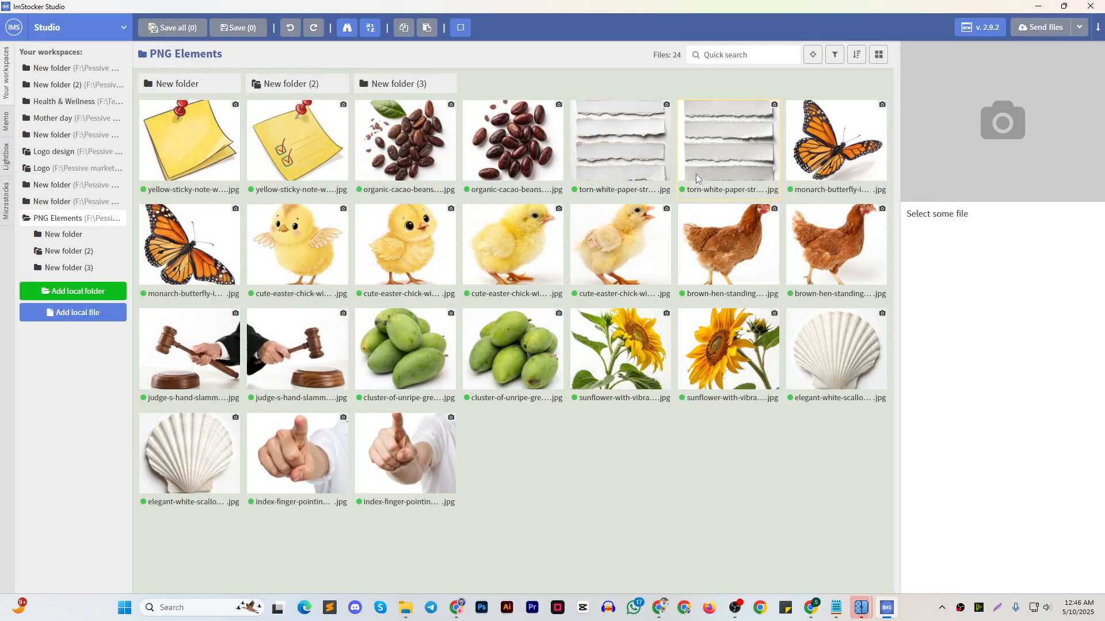
{"action": "left_click", "coordinate": [62, 222]}
{"action": "left_click", "coordinate": [62, 220]}
{"action": "left_click", "coordinate": [63, 220]}
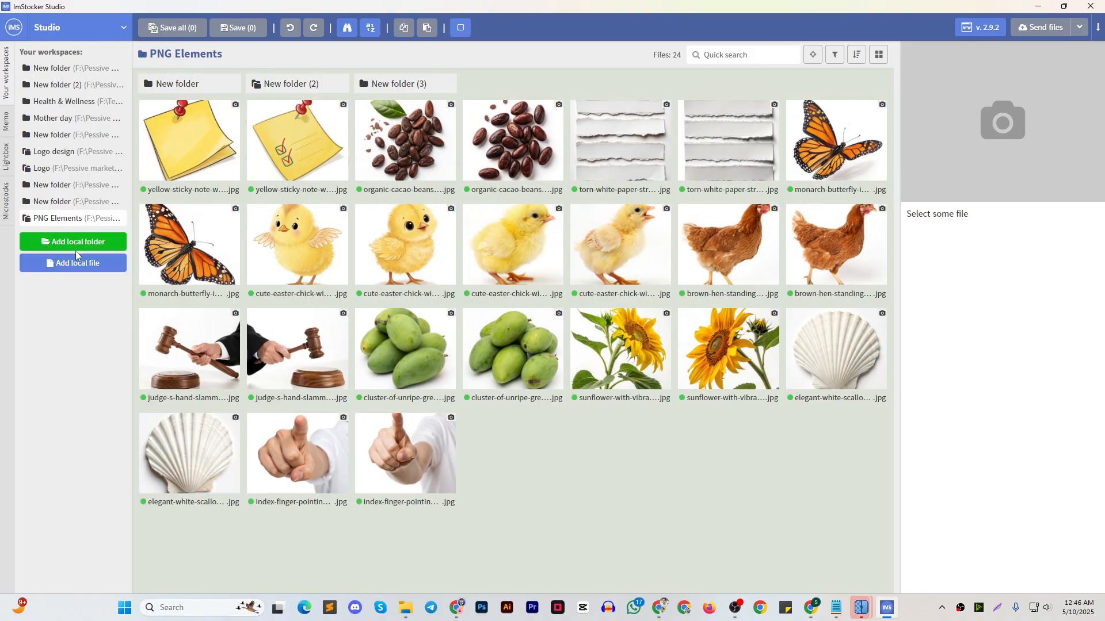
Add the PNG folder from inside the Stock Product folder as a local workspace folder
{"action": "left_click", "coordinate": [71, 244]}
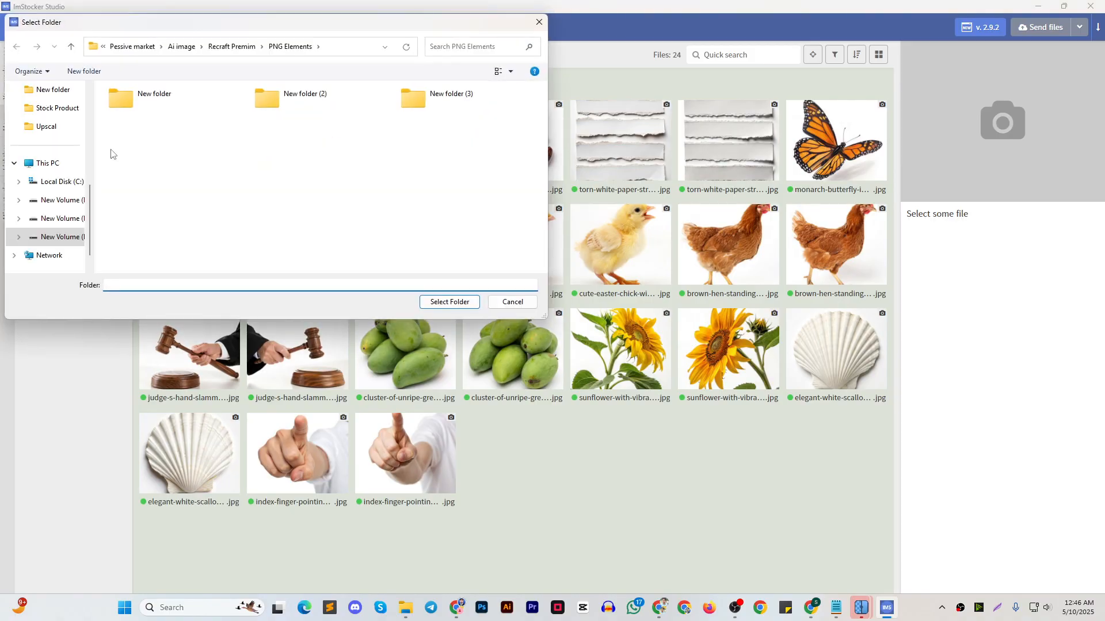
{"action": "left_click", "coordinate": [52, 128]}
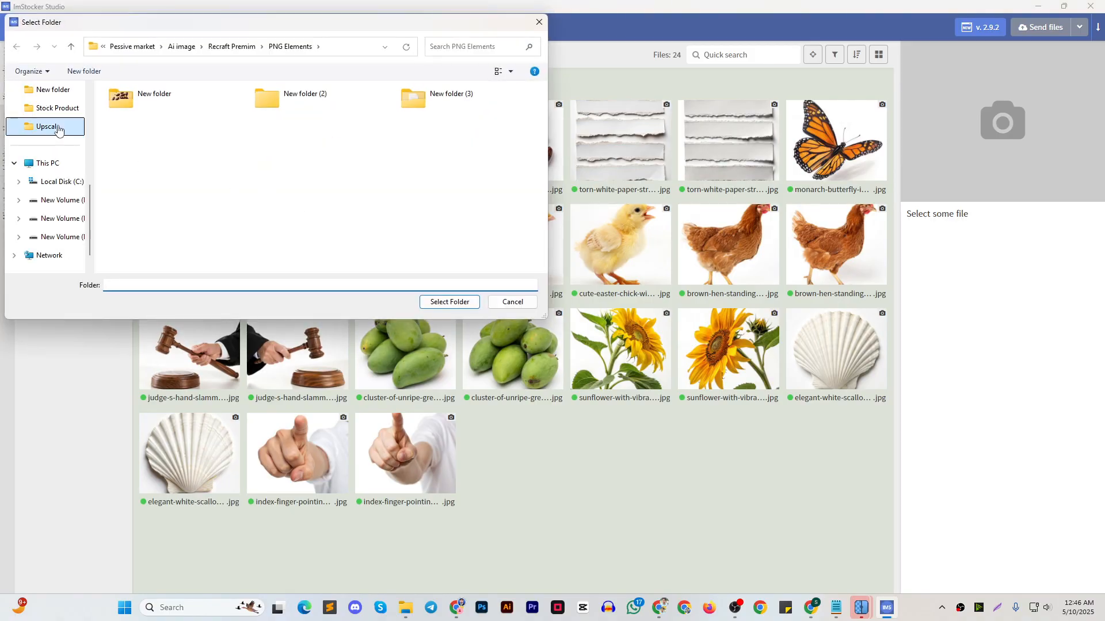
{"action": "left_click", "coordinate": [70, 47]}
{"action": "left_click", "coordinate": [144, 116]}
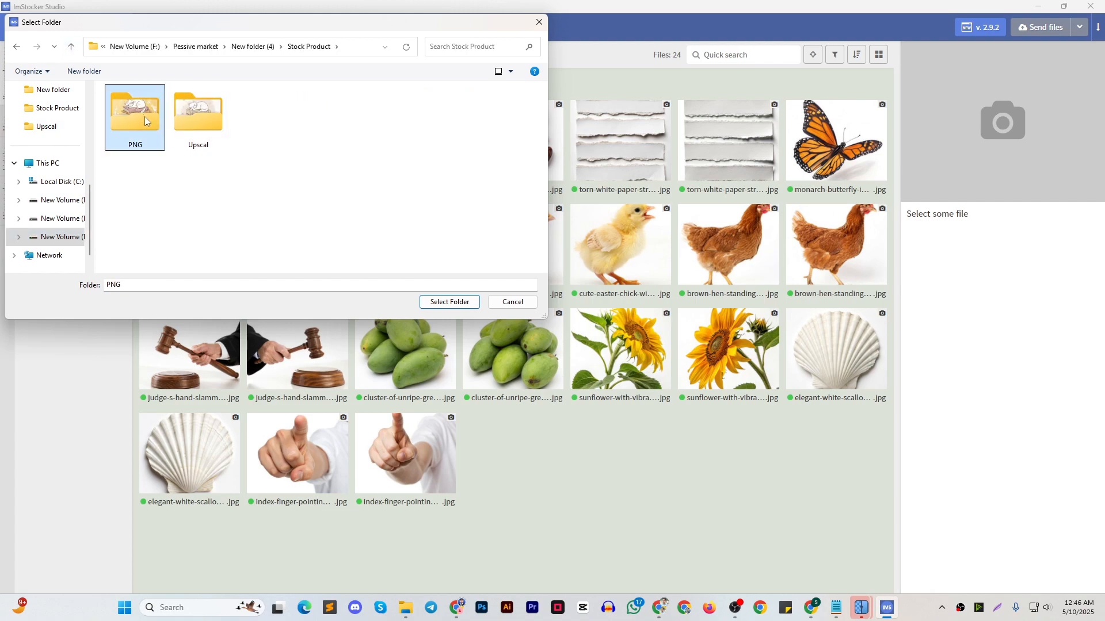
{"action": "double_click", "coordinate": [151, 122]}
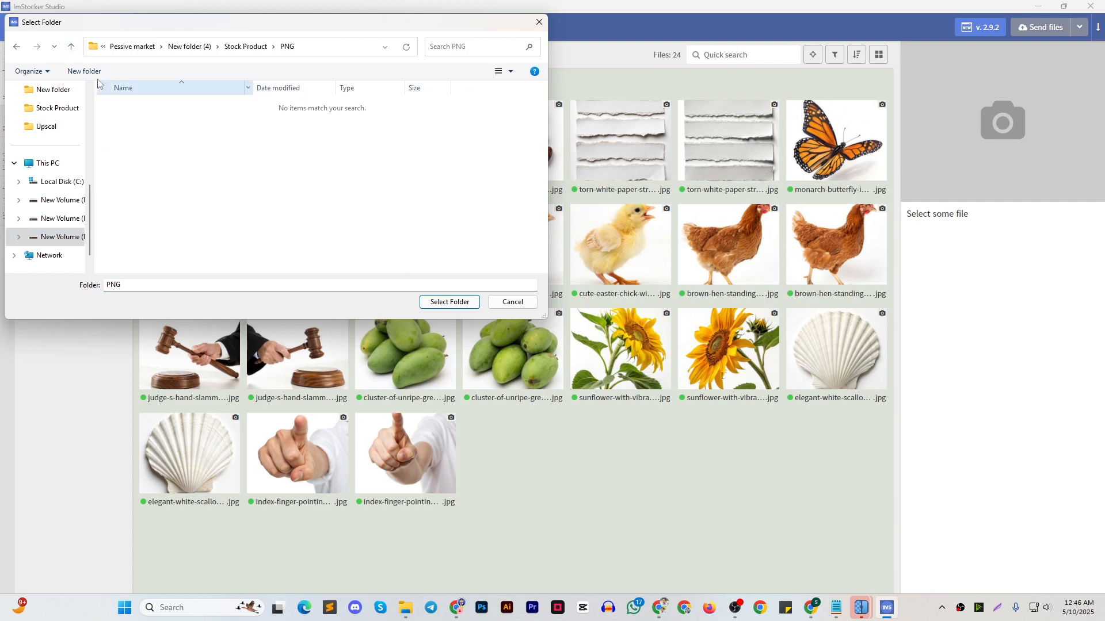
{"action": "left_click", "coordinate": [71, 47]}
{"action": "left_click", "coordinate": [447, 302]}
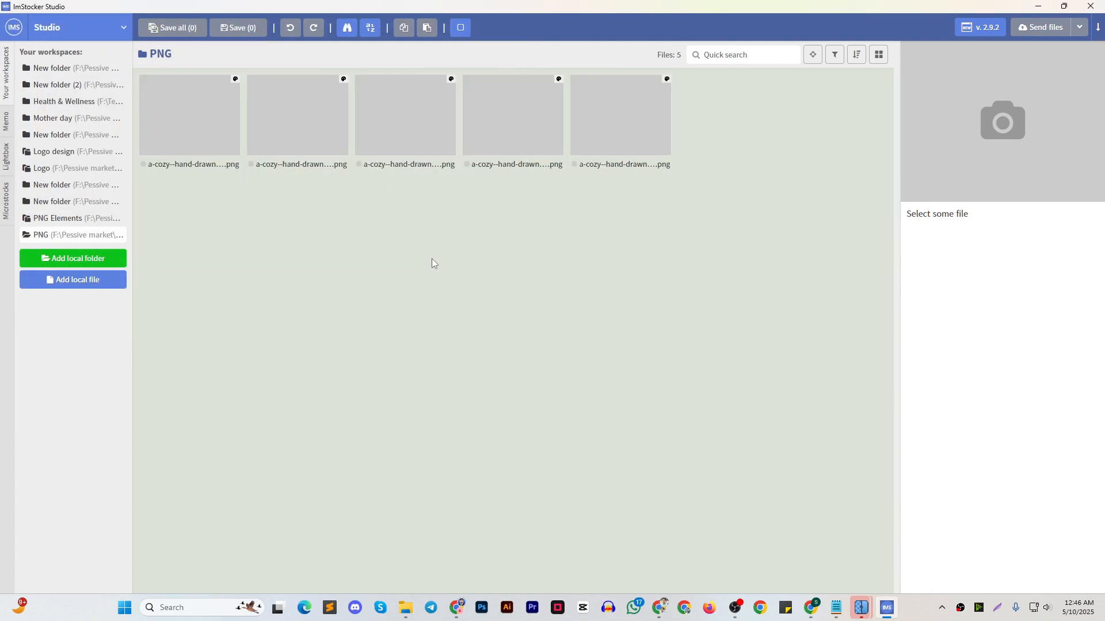
Select the first cat illustration in the PNG workspace and check the listing text in Notepad
{"action": "left_click", "coordinate": [205, 112]}
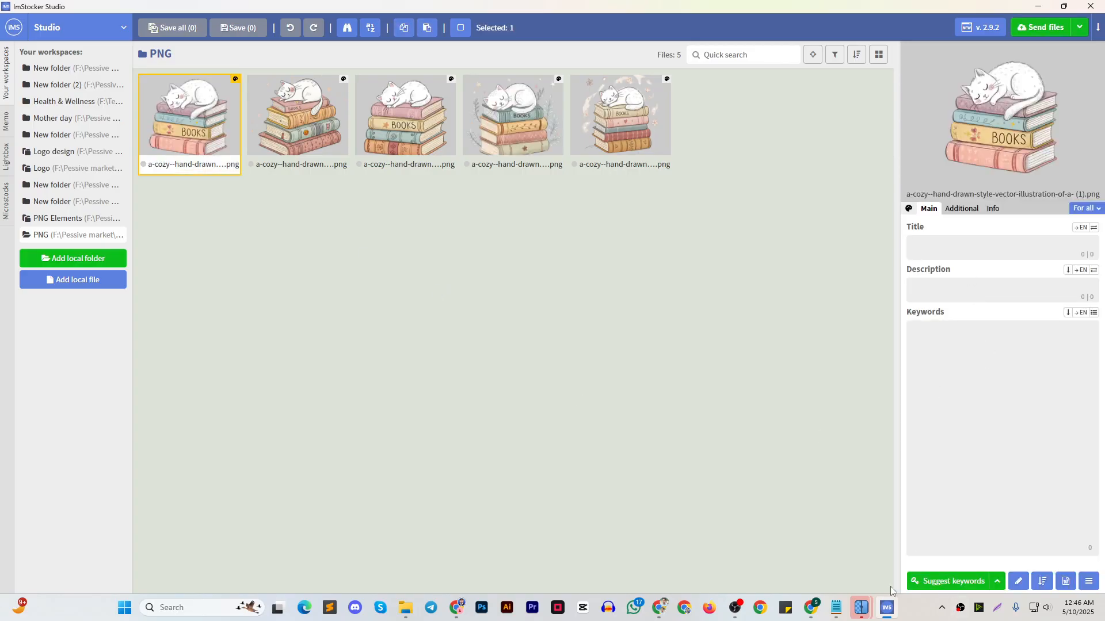
{"action": "left_click", "coordinate": [836, 607]}
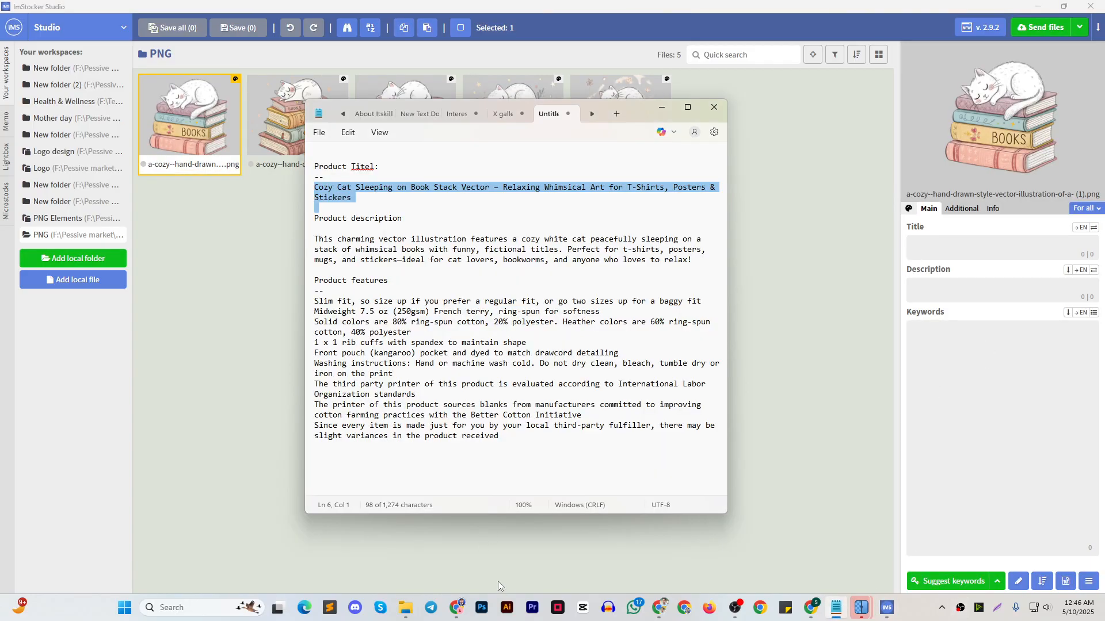
{"action": "left_click", "coordinate": [1046, 346]}
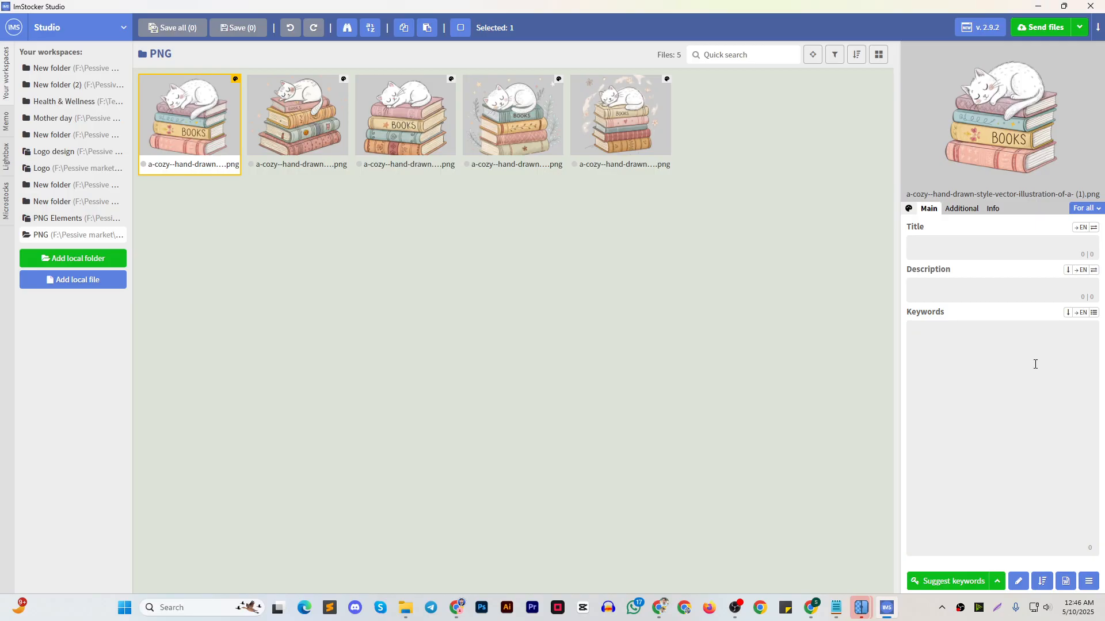
Switch to the ChatGPT conversation about the cat illustration in Chrome
{"action": "mouse_move", "coordinate": [660, 609]}
{"action": "left_click", "coordinate": [626, 552]}
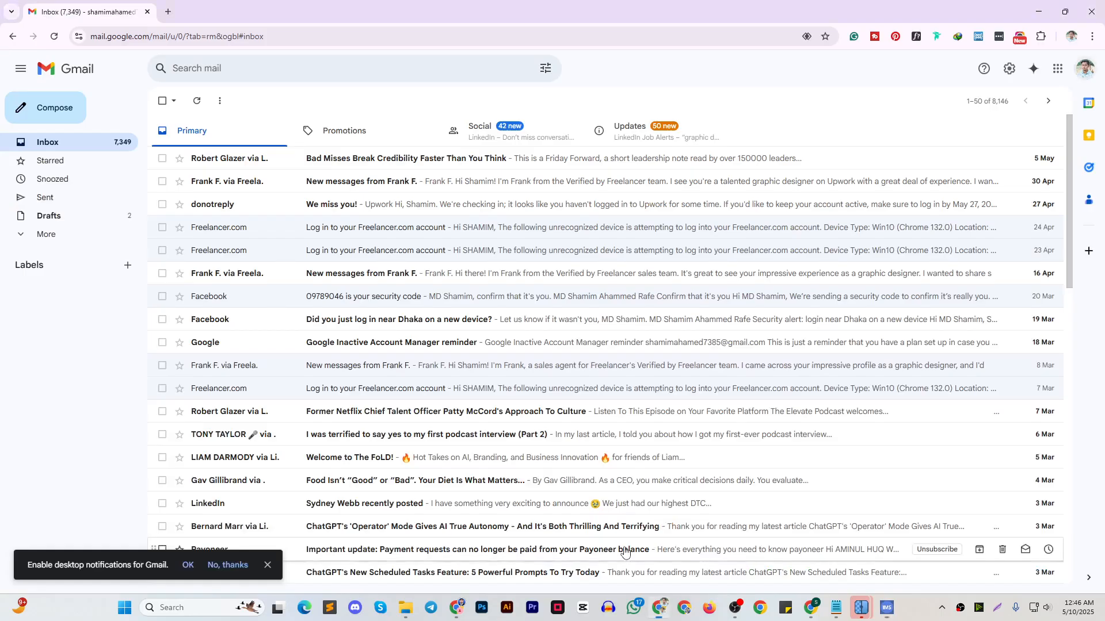
{"action": "mouse_move", "coordinate": [457, 607]}
{"action": "left_click", "coordinate": [397, 538]}
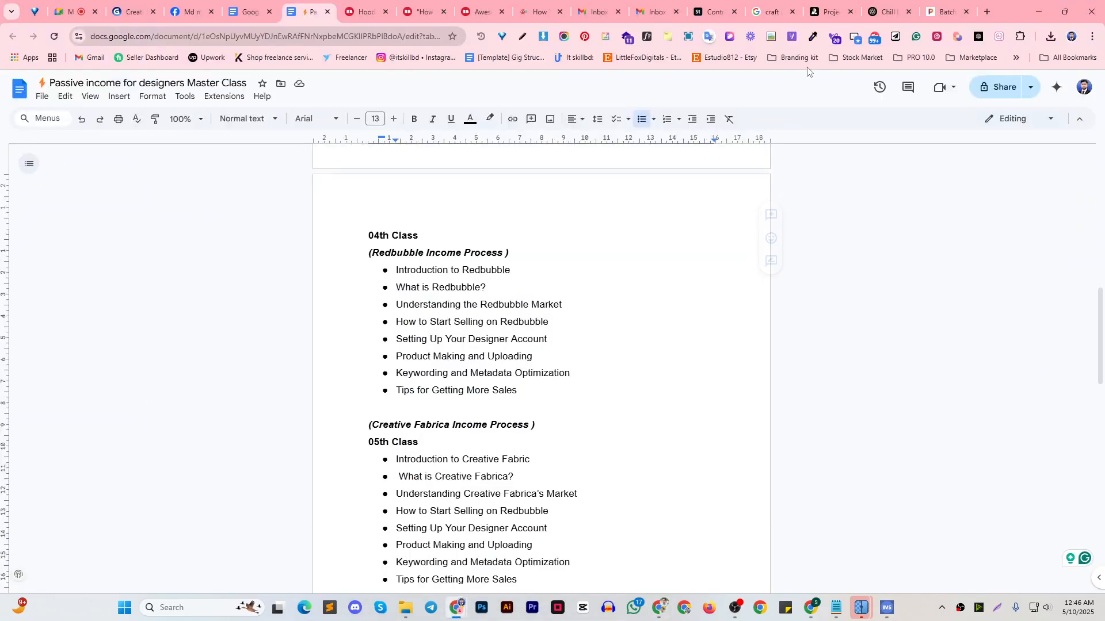
{"action": "left_click", "coordinate": [889, 11]}
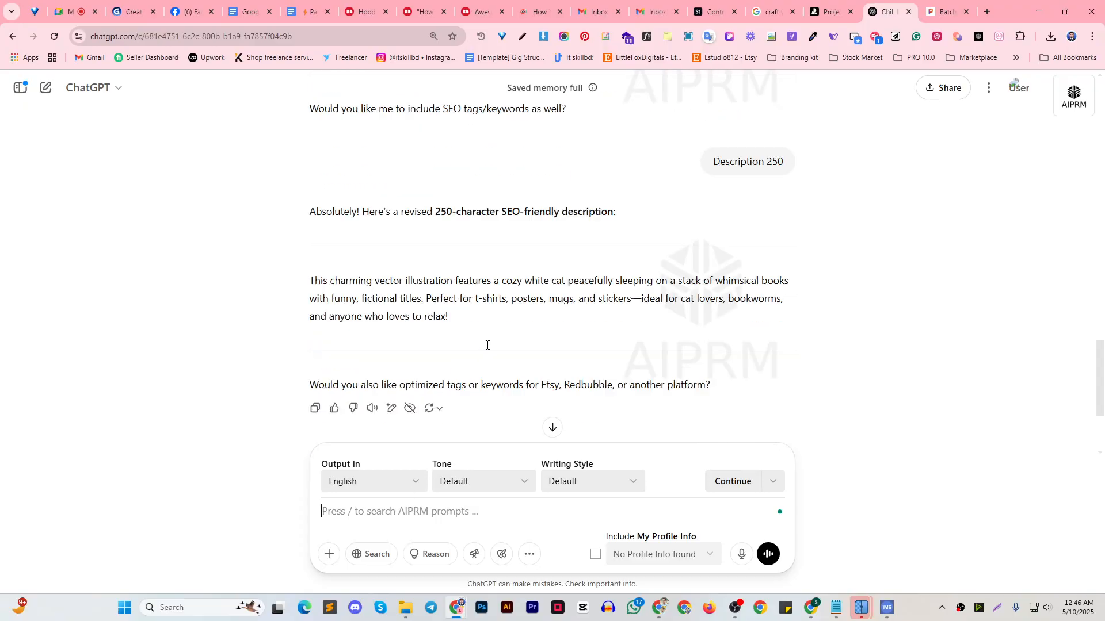
Send ChatGPT the prompt "give me 40-45 SEO firndly Short Keyword"
{"action": "scroll", "coordinate": [487, 346], "scroll_direction": "down", "scroll_amount": 3}
{"action": "type", "text": "give me"}
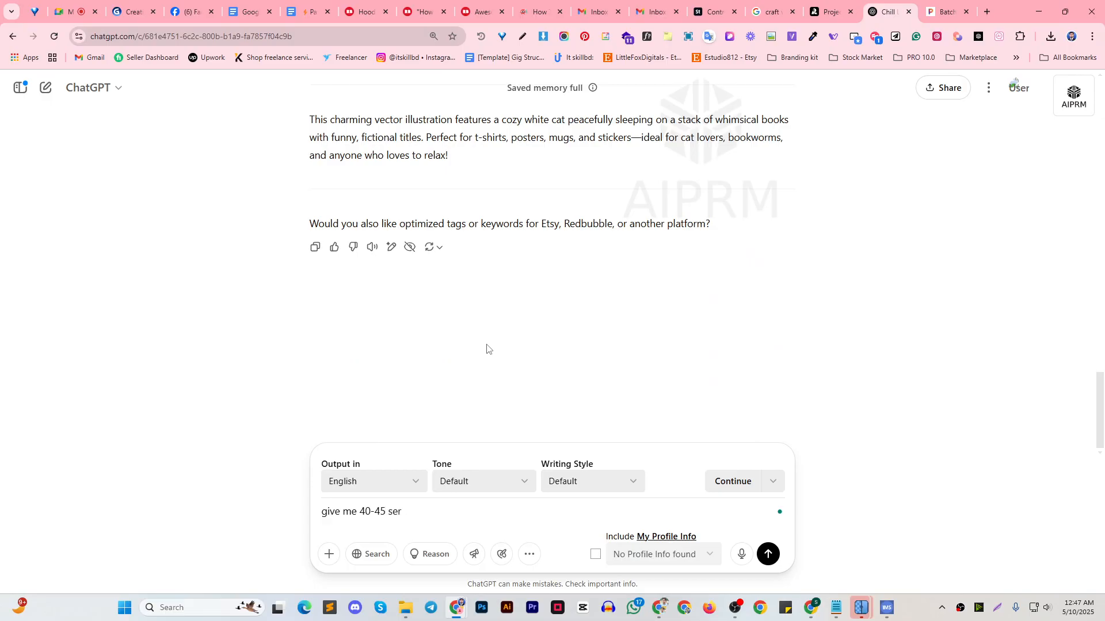
{"action": "type", "text": "40-45 SEO firndly Short Keyword"}
{"action": "key", "text": "ctrl+a"}
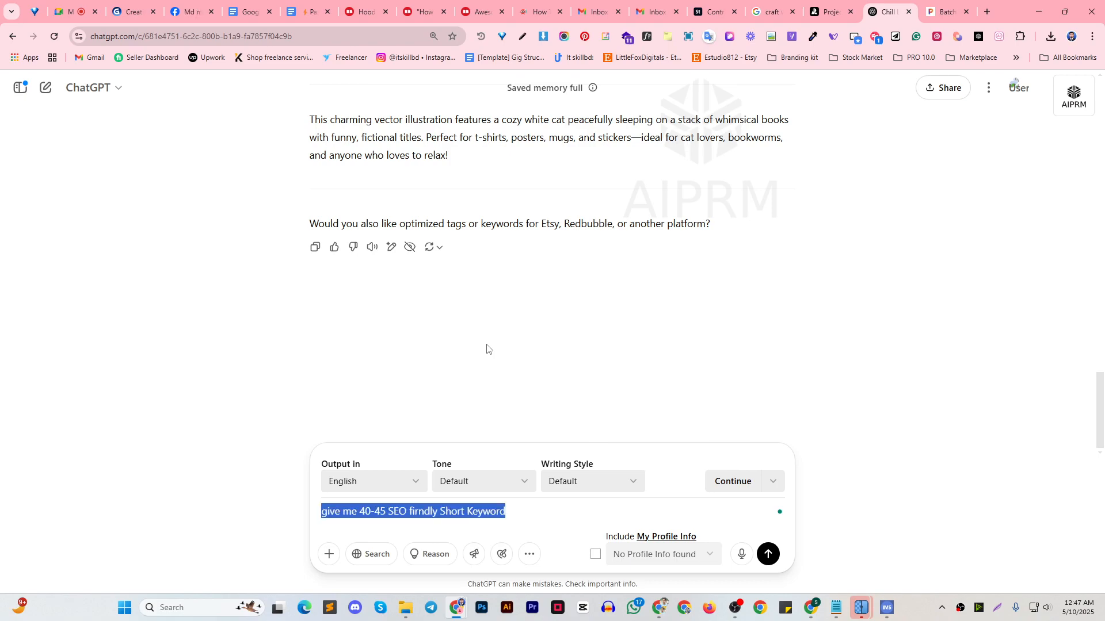
{"action": "left_click", "coordinate": [540, 515]}
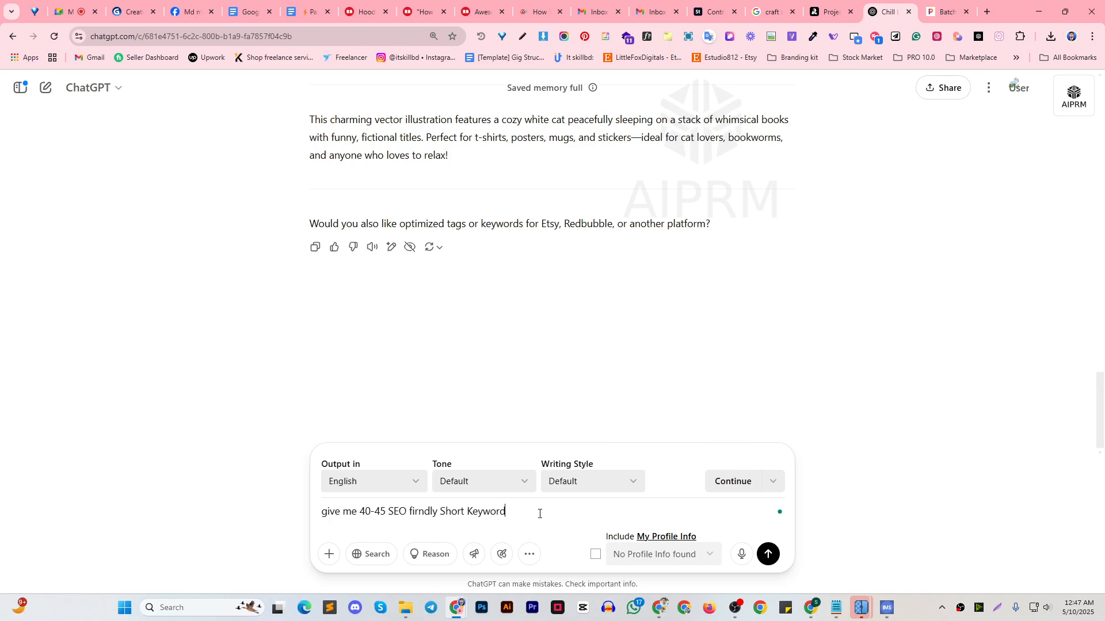
{"action": "left_click", "coordinate": [768, 555]}
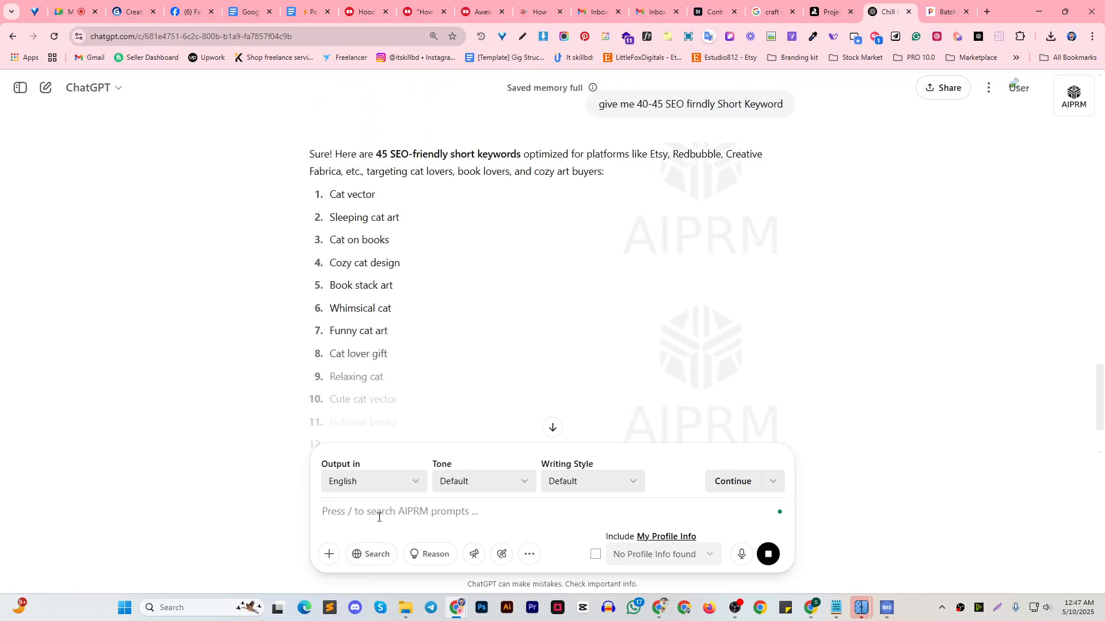
Ask ChatGPT to reformat the keyword list with the follow-up prompt "in coma"
{"action": "scroll", "coordinate": [490, 315], "scroll_direction": "down", "scroll_amount": 3}
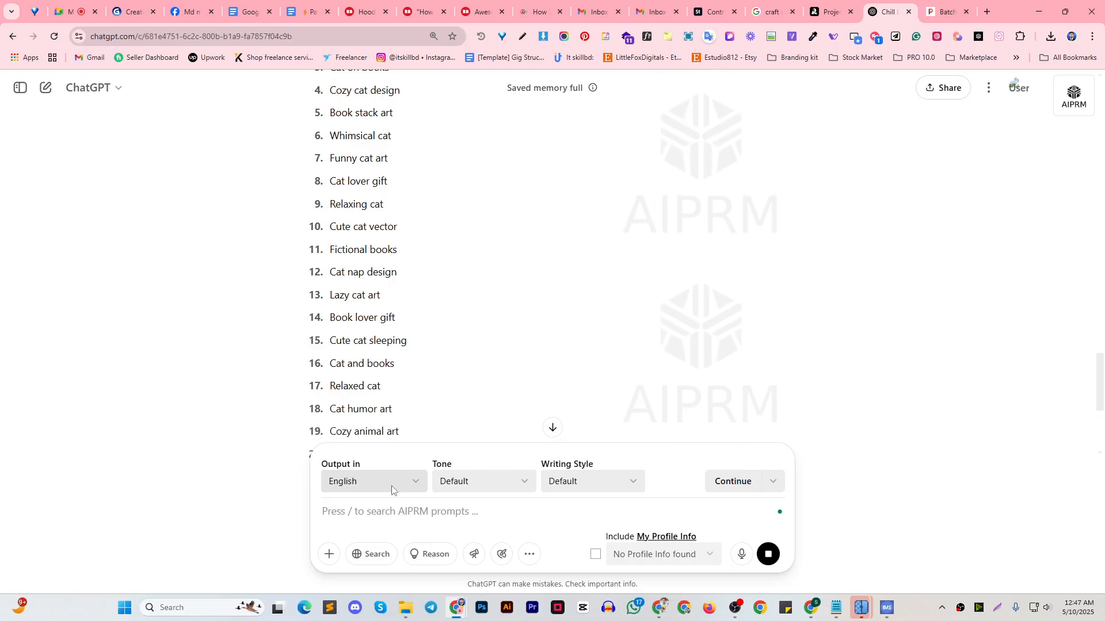
{"action": "type", "text": "in coma"}
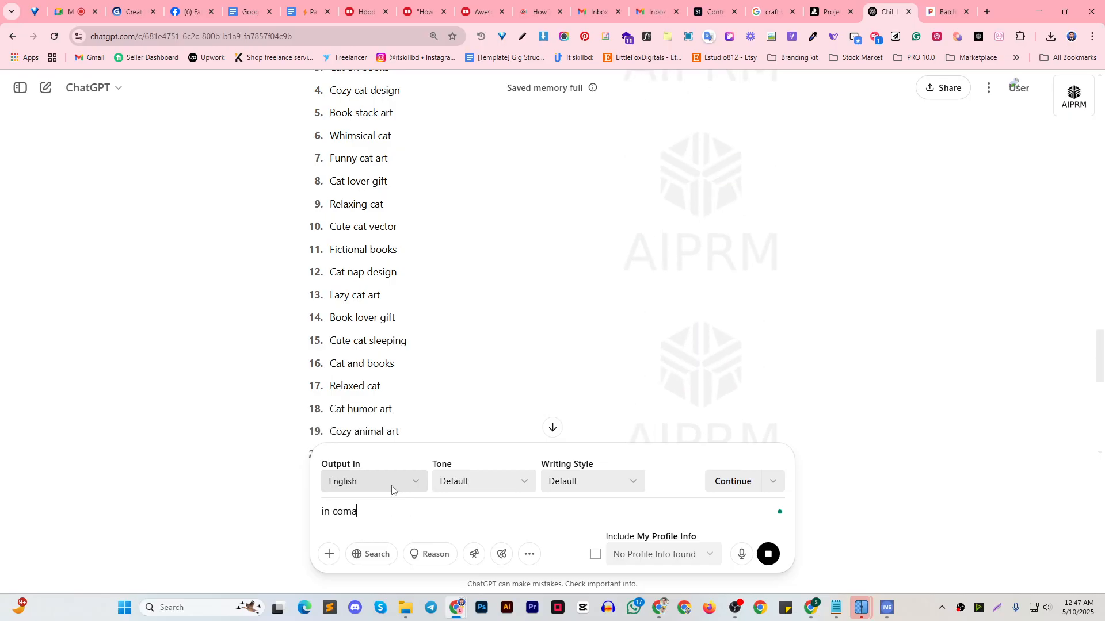
{"action": "left_click", "coordinate": [553, 427]}
{"action": "key", "text": "Return"}
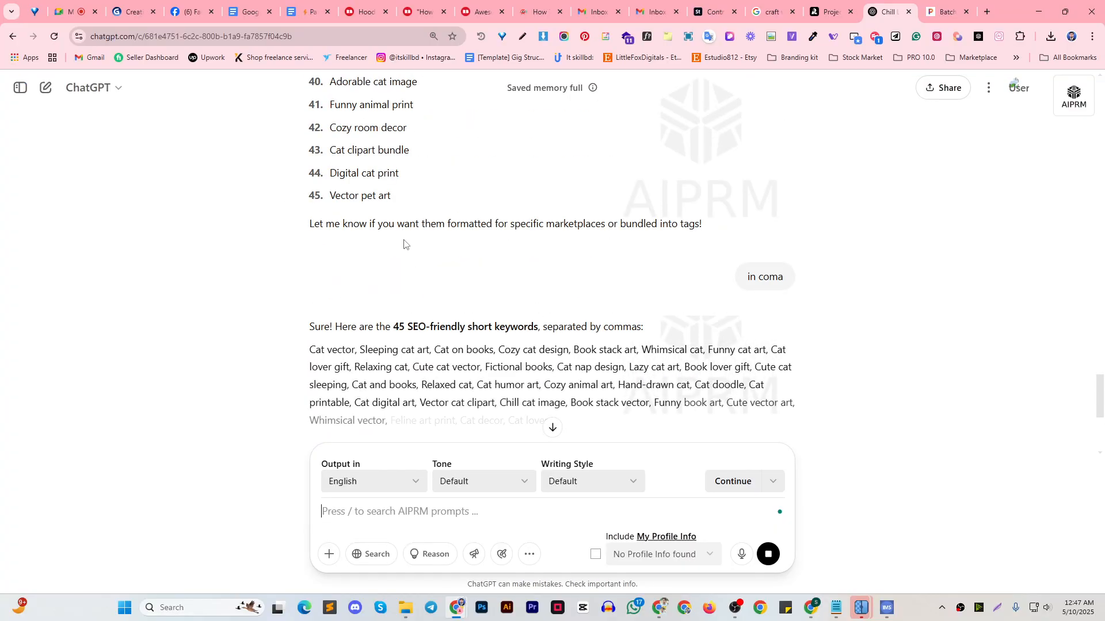
Copy the comma-separated keywords from ChatGPT and paste them below the product features in the Notepad listing
{"action": "scroll", "coordinate": [421, 283], "scroll_direction": "down", "scroll_amount": 3}
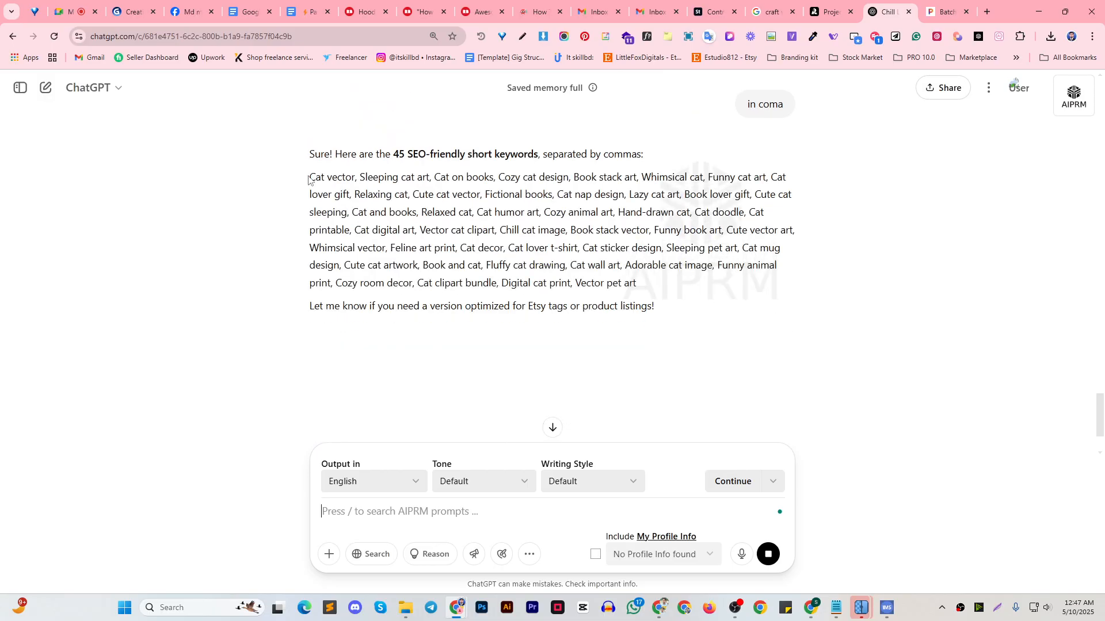
{"action": "left_click_drag", "start_coordinate": [309, 180], "coordinate": [691, 289]}
{"action": "key", "text": "ctrl+c"}
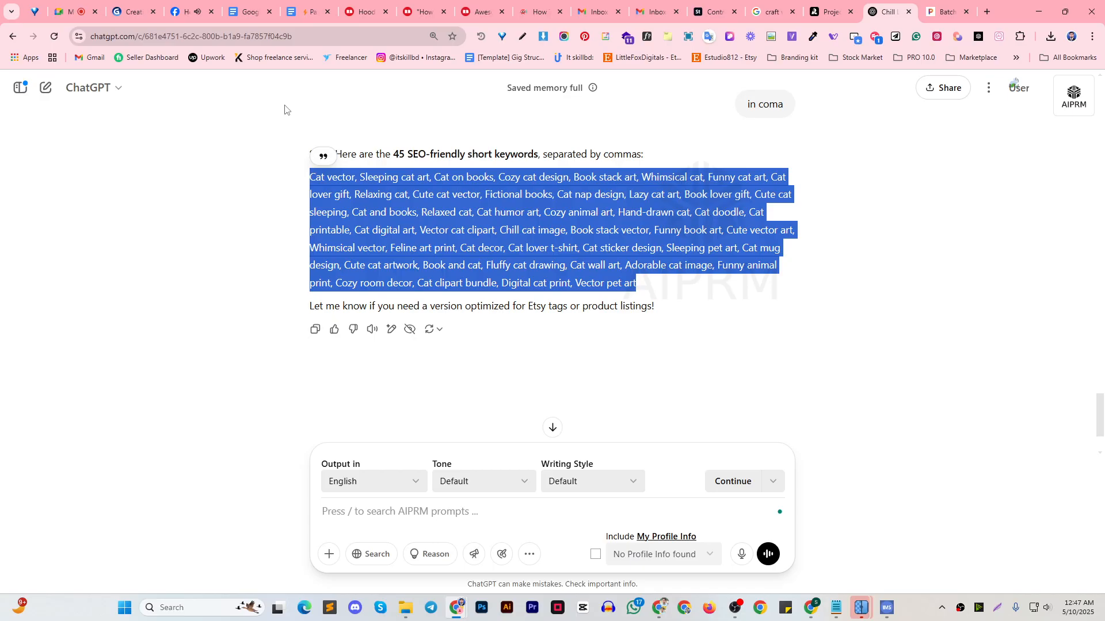
{"action": "left_click", "coordinate": [889, 608]}
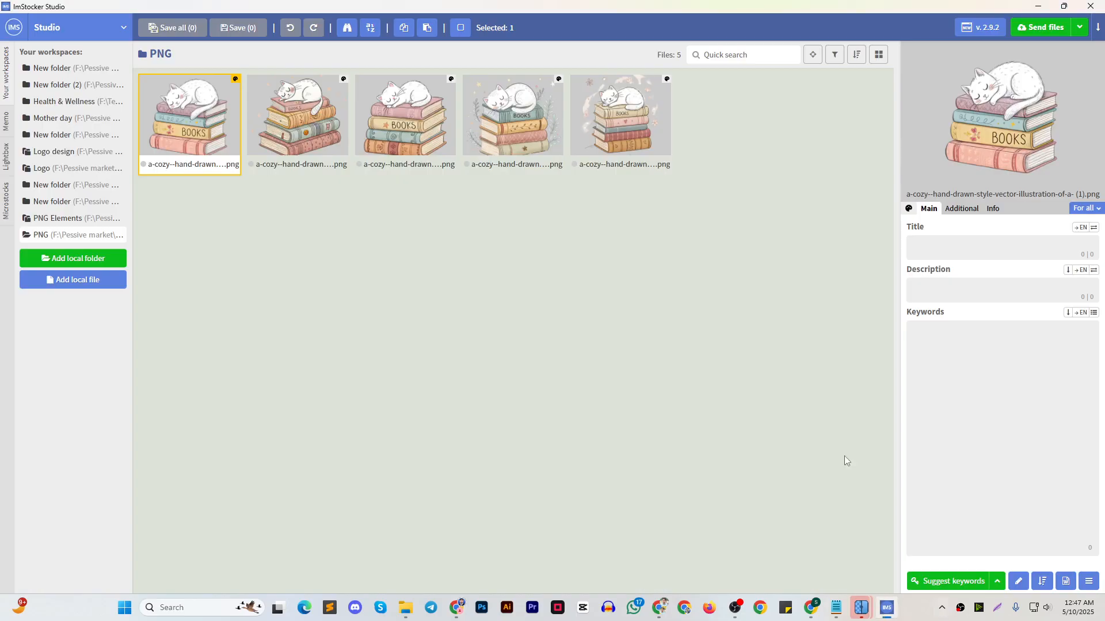
{"action": "left_click", "coordinate": [835, 610]}
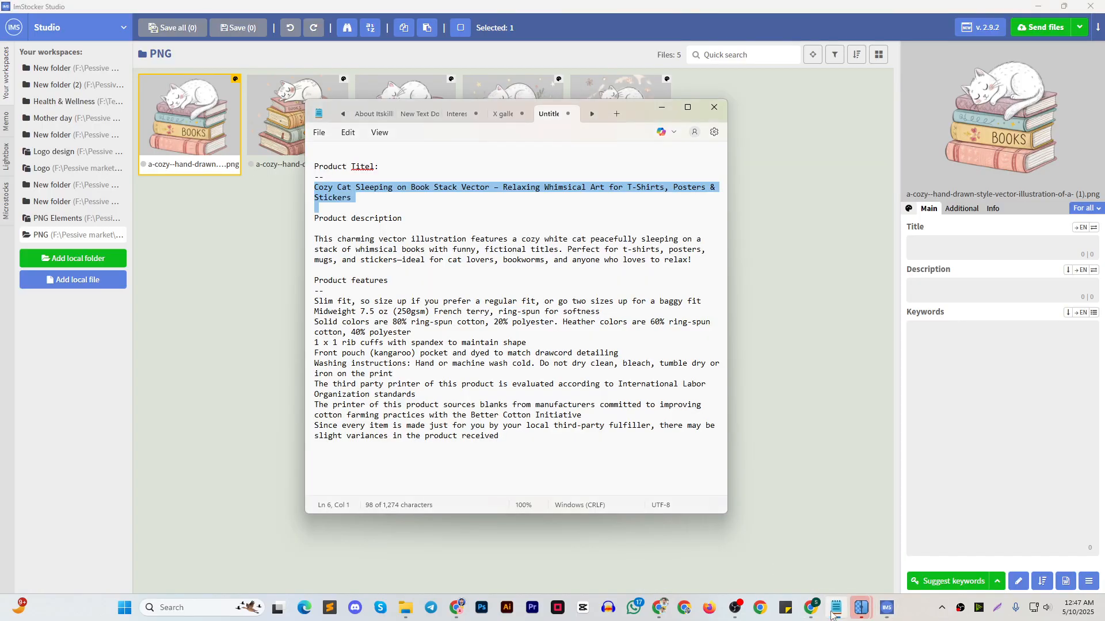
{"action": "left_click", "coordinate": [554, 447]}
{"action": "key", "text": "Return"}
{"action": "key", "text": "ctrl+v"}
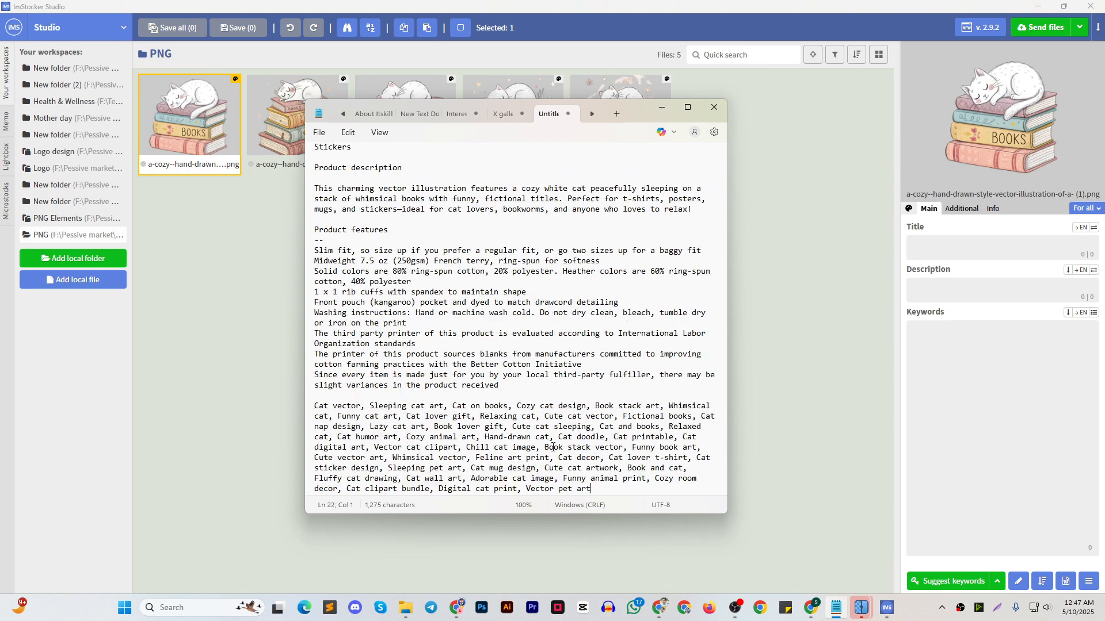
Add the heading "Product Tags:" on its own line above the keywords in the Notepad listing
{"action": "left_click", "coordinate": [319, 398]}
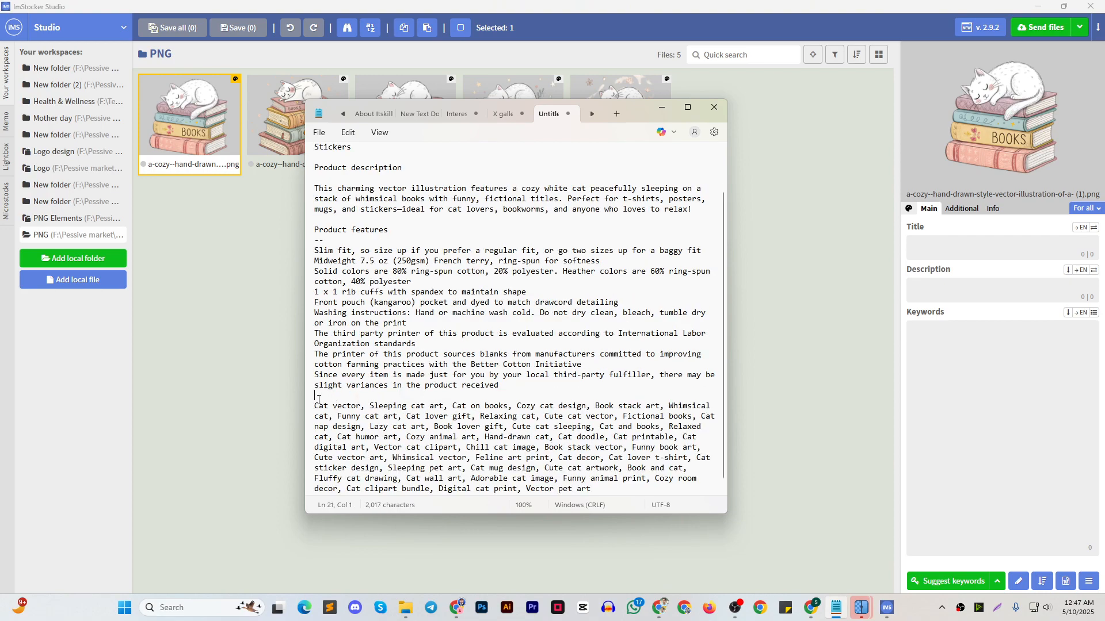
{"action": "triple_click", "coordinate": [411, 233]}
{"action": "key", "text": "ctrl+c"}
{"action": "left_click", "coordinate": [318, 398]}
{"action": "key", "text": "ctrl+v"}
{"action": "left_click_drag", "start_coordinate": [351, 400], "coordinate": [386, 398]}
{"action": "type", "text": "T"}
{"action": "left_click", "coordinate": [320, 396]}
{"action": "key", "text": "Return"}
{"action": "left_click", "coordinate": [456, 374]}
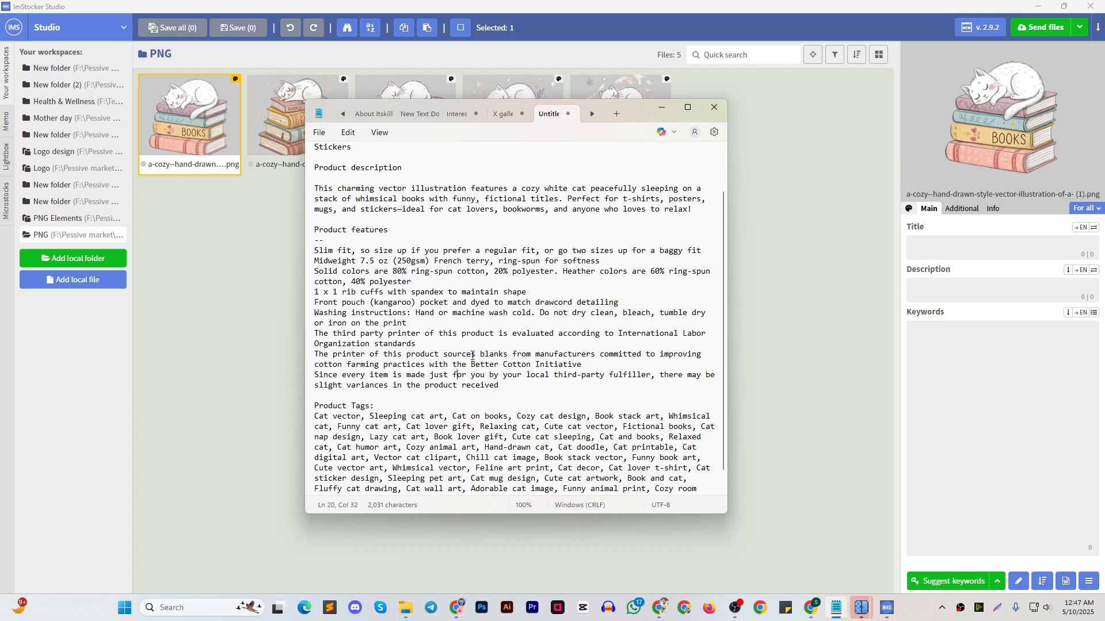
Copy the product title from the Notepad listing into the Title field of the selected illustration in ImStocker Studio
{"action": "scroll", "coordinate": [406, 348], "scroll_direction": "down", "scroll_amount": 1}
{"action": "scroll", "coordinate": [406, 349], "scroll_direction": "up", "scroll_amount": 2}
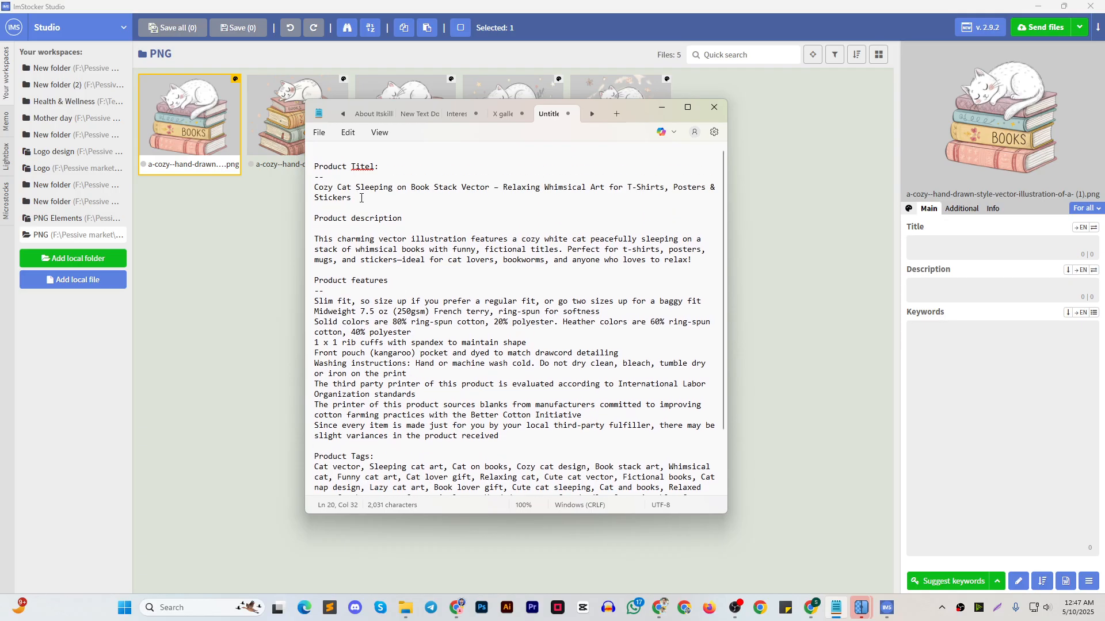
{"action": "left_click_drag", "start_coordinate": [362, 198], "coordinate": [320, 190]}
{"action": "left_click", "coordinate": [960, 249]}
{"action": "type", "text": "Cozy Cat Sleeping on Book Stack Vector – Relaxing Whimsical Art for T-Shirts, Posters & Stickers"}
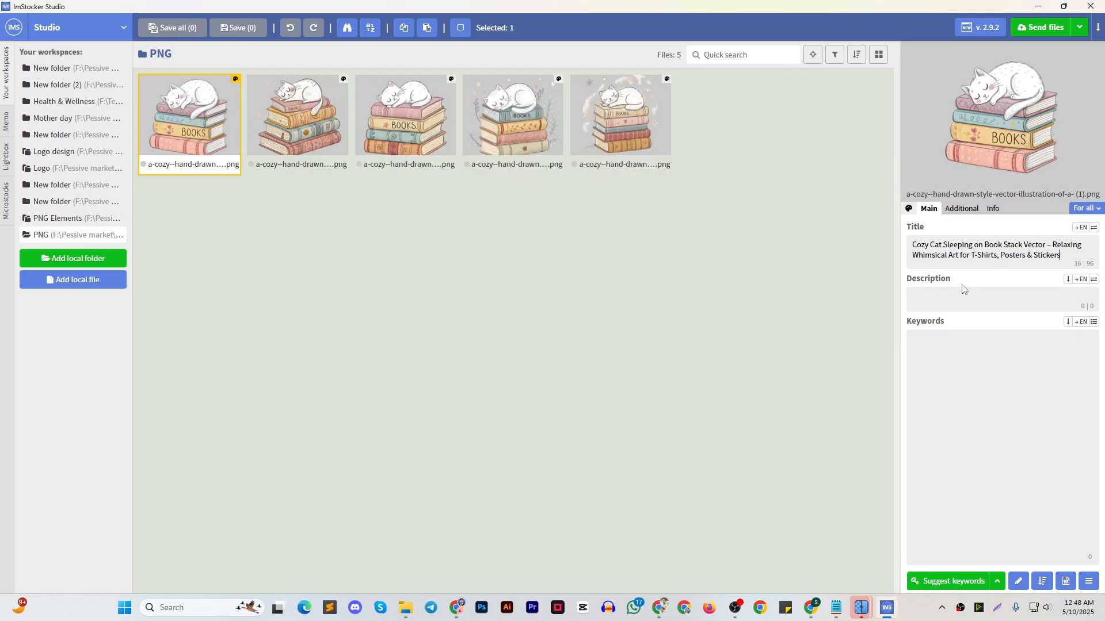
Edit the title to "Cozy Cat Sleeping on Book Stack Vector Relaxing Whimsical Art for T Shirts Posters or Stickers", removing its punctuation and ampersand
{"action": "left_click", "coordinate": [964, 297]}
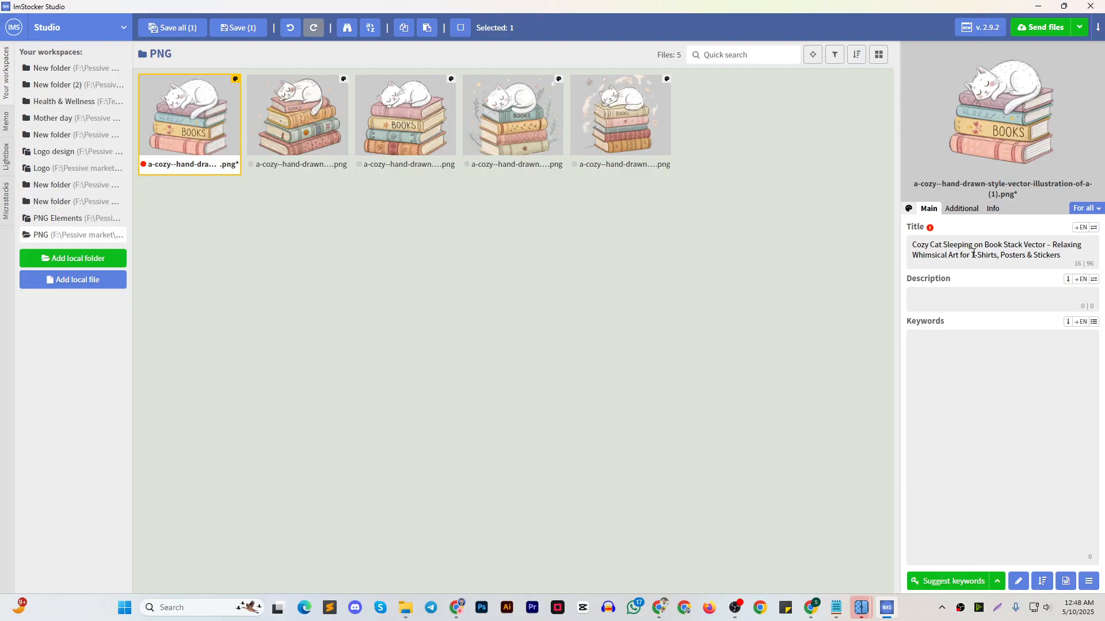
{"action": "key", "text": "BackSpace"}
{"action": "left_click", "coordinate": [1050, 246]}
{"action": "key", "text": "BackSpace"}
{"action": "key", "text": "BackSpace"}
{"action": "left_click", "coordinate": [1000, 256]}
{"action": "key", "text": "BackSpace"}
{"action": "key", "text": "BackSpace"}
{"action": "key", "text": "BackSpace"}
{"action": "key", "text": "BackSpace"}
{"action": "key", "text": "BackSpace"}
{"action": "key", "text": "BackSpace"}
{"action": "key", "text": "BackSpace"}
{"action": "key", "text": "BackSpace"}
{"action": "key", "text": "BackSpace"}
{"action": "key", "text": "BackSpace"}
{"action": "key", "text": "BackSpace"}
{"action": "key", "text": "BackSpace"}
{"action": "key", "text": "ctrl+z"}
{"action": "left_click", "coordinate": [1032, 256]}
{"action": "key", "text": "BackSpace"}
{"action": "key", "text": "BackSpace"}
{"action": "type", "text": "or"}
Copy the product description without its exclamation mark from Notepad into the Description field, replacing the dash before "ideal" with a space
{"action": "mouse_move", "coordinate": [837, 608]}
{"action": "left_click", "coordinate": [836, 582]}
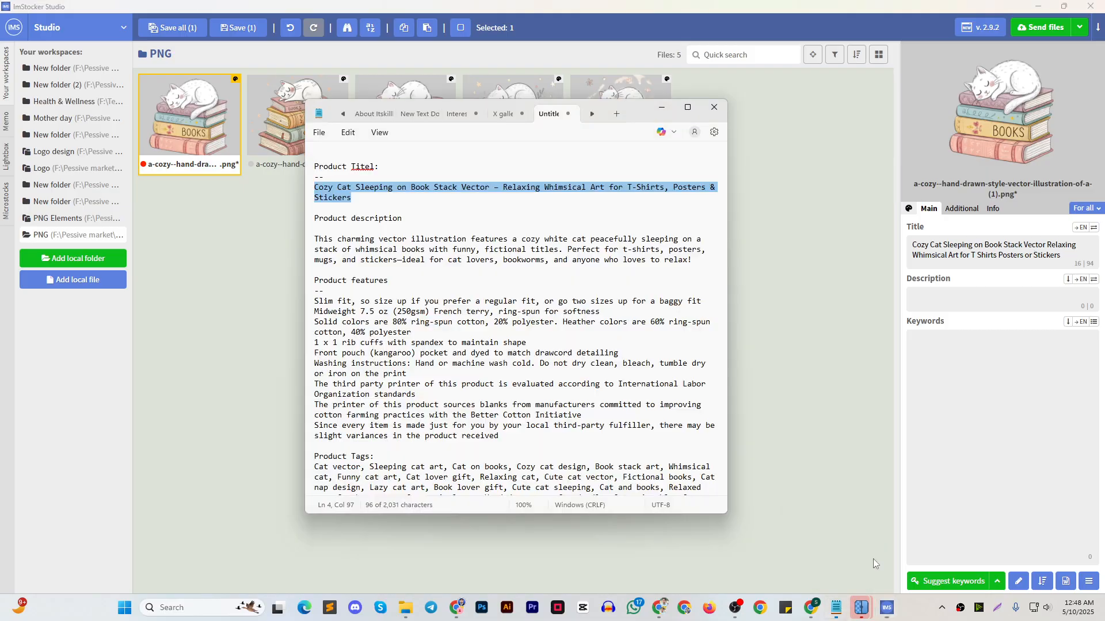
{"action": "left_click_drag", "start_coordinate": [316, 242], "coordinate": [689, 262]}
{"action": "key", "text": "ctrl+c"}
{"action": "left_click", "coordinate": [886, 299]}
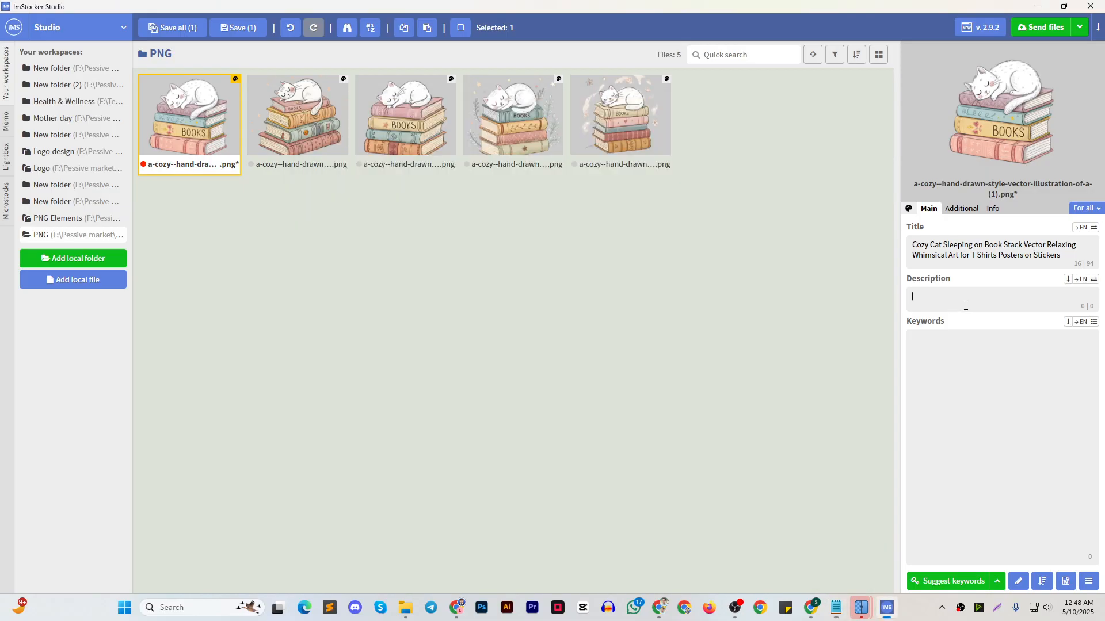
{"action": "left_click", "coordinate": [978, 300]}
{"action": "key", "text": "ctrl+v"}
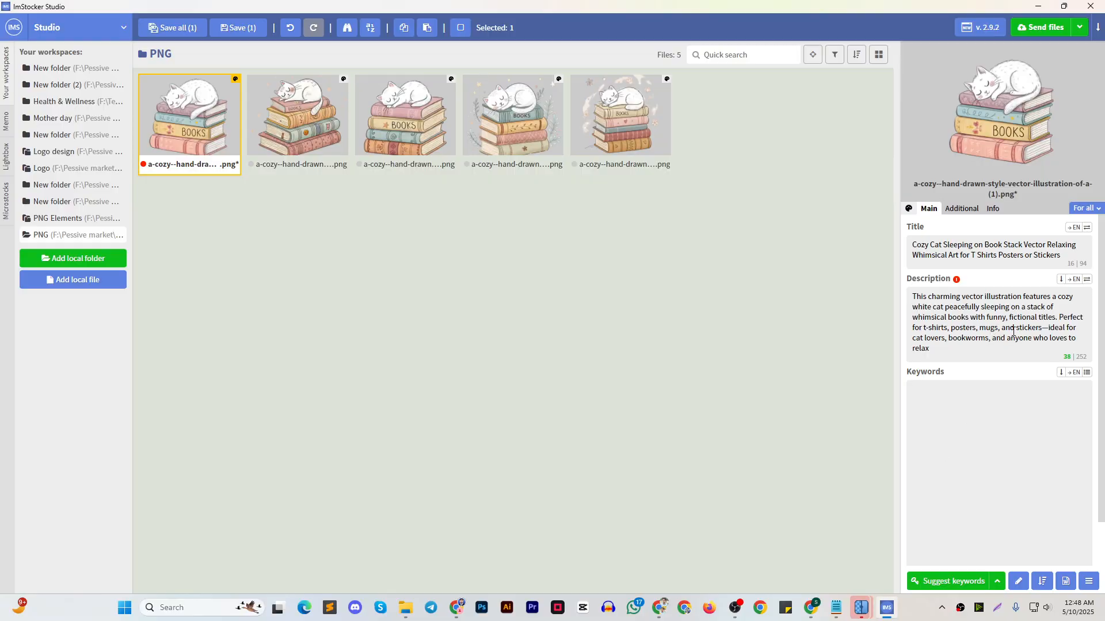
{"action": "left_click", "coordinate": [1048, 328]}
{"action": "key", "text": "BackSpace"}
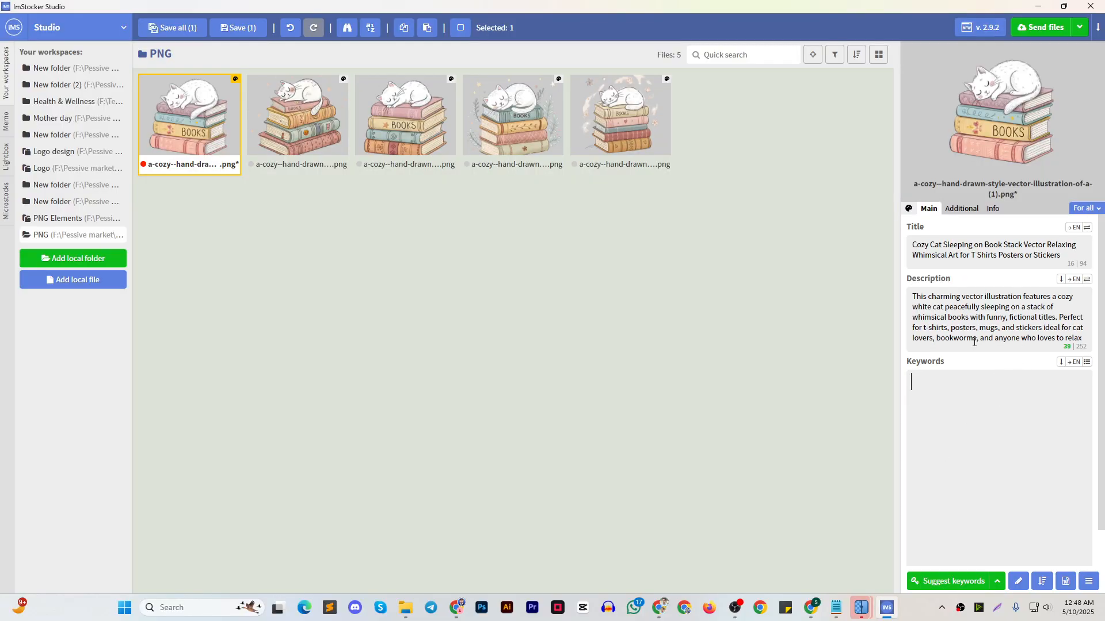
Copy all the product tags from the Notepad listing into the Keywords field of the first illustration in ImStocker Studio
{"action": "left_click", "coordinate": [836, 607]}
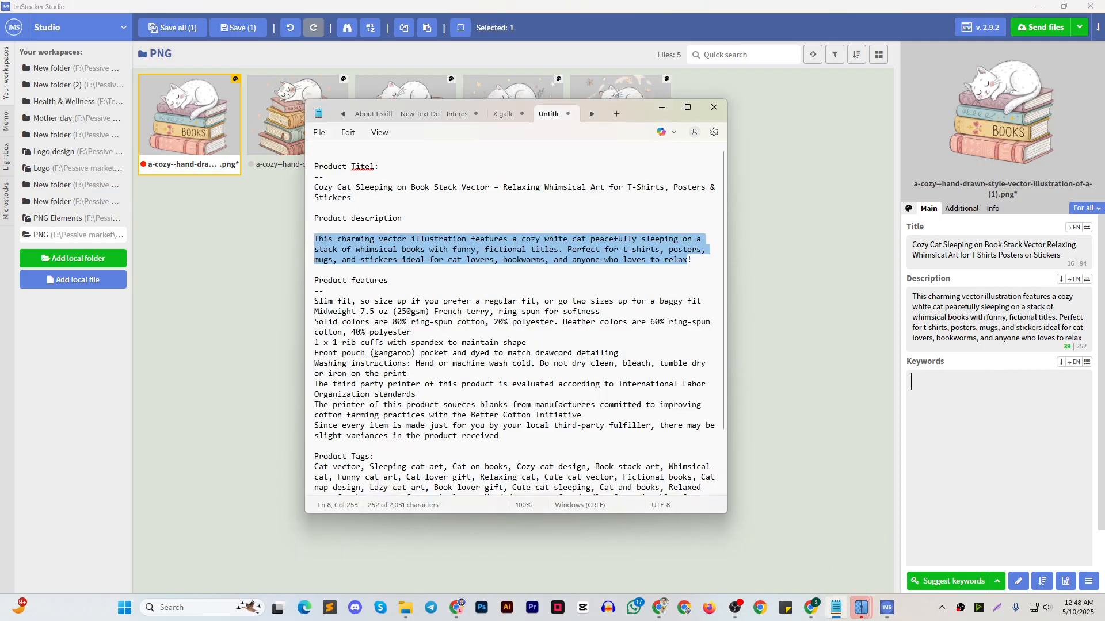
{"action": "left_click_drag", "start_coordinate": [315, 301], "coordinate": [384, 324]}
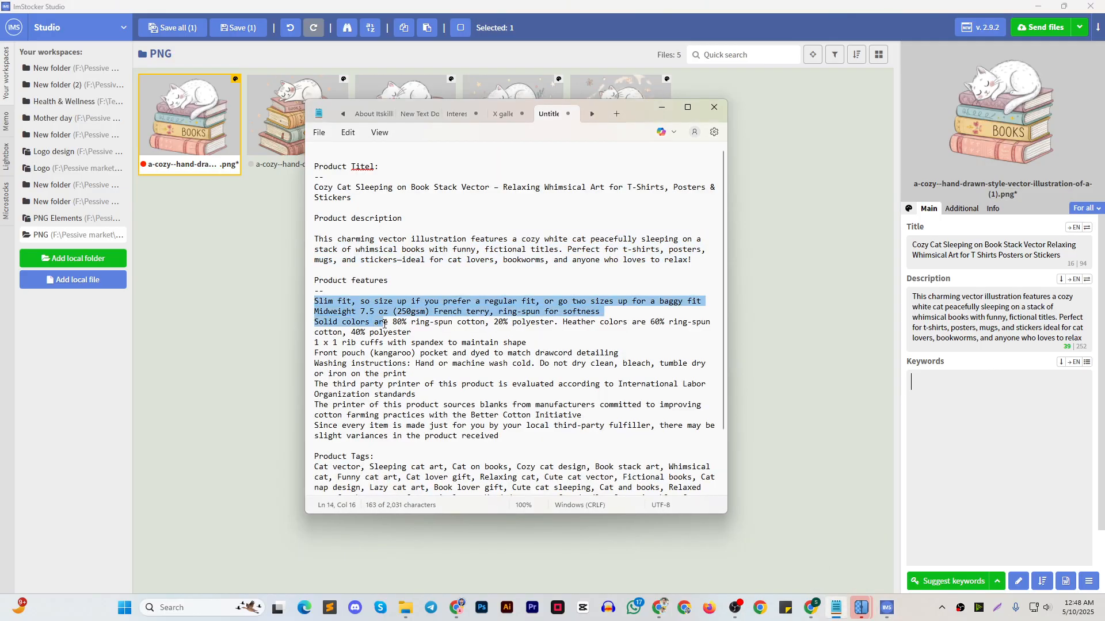
{"action": "scroll", "coordinate": [425, 395], "scroll_direction": "down", "scroll_amount": 3}
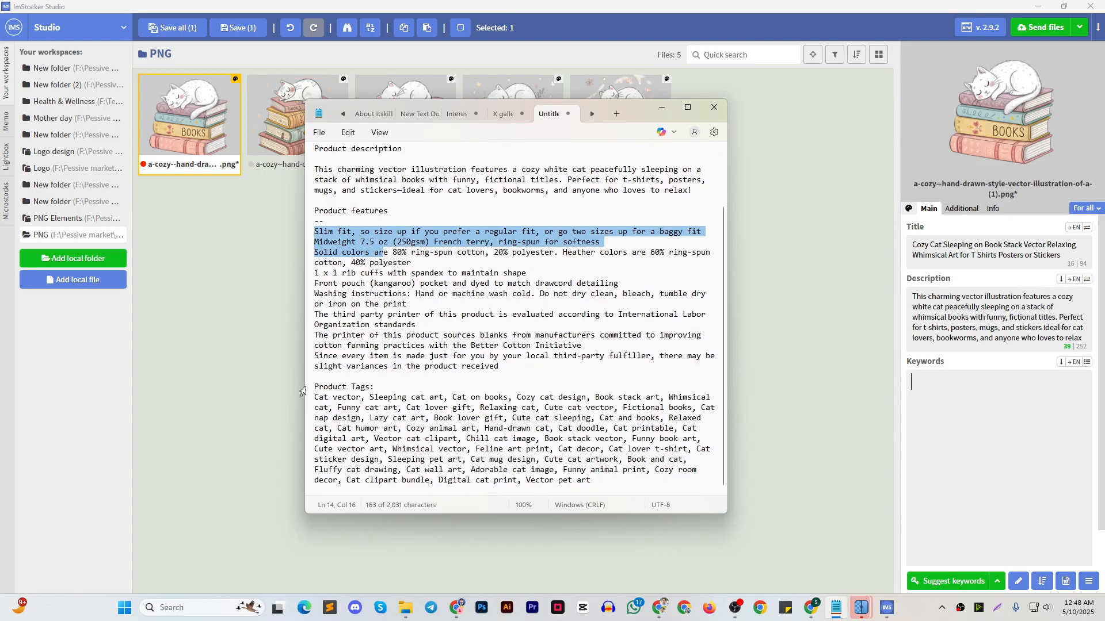
{"action": "left_click_drag", "start_coordinate": [316, 401], "coordinate": [590, 480]}
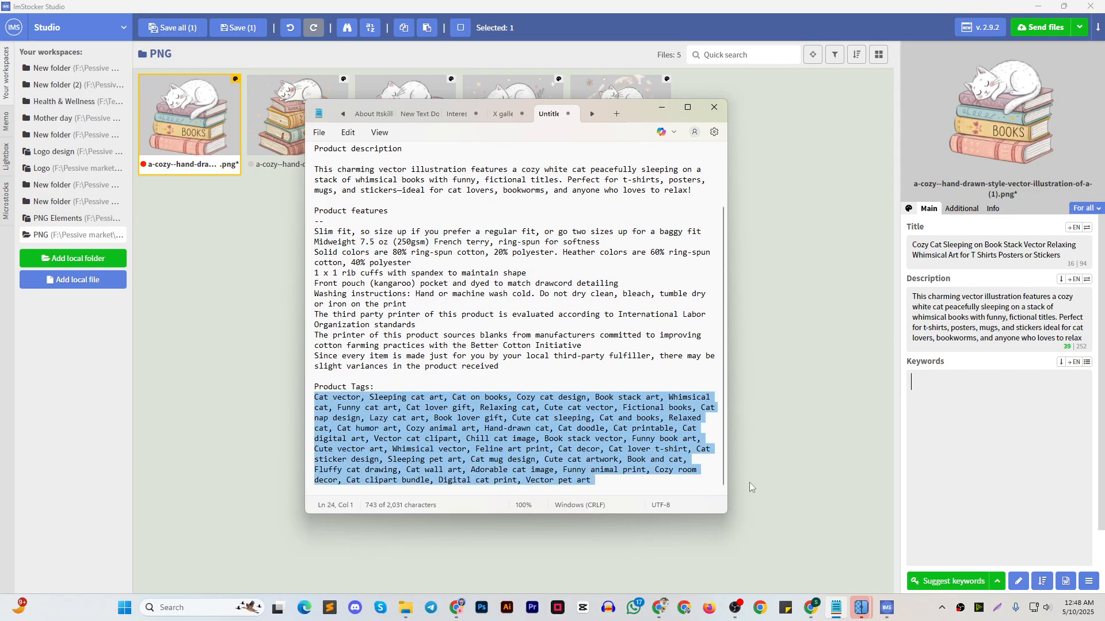
{"action": "left_click", "coordinate": [959, 398]}
{"action": "key", "text": "ctrl+v"}
{"action": "scroll", "coordinate": [1051, 411], "scroll_direction": "down", "scroll_amount": 3}
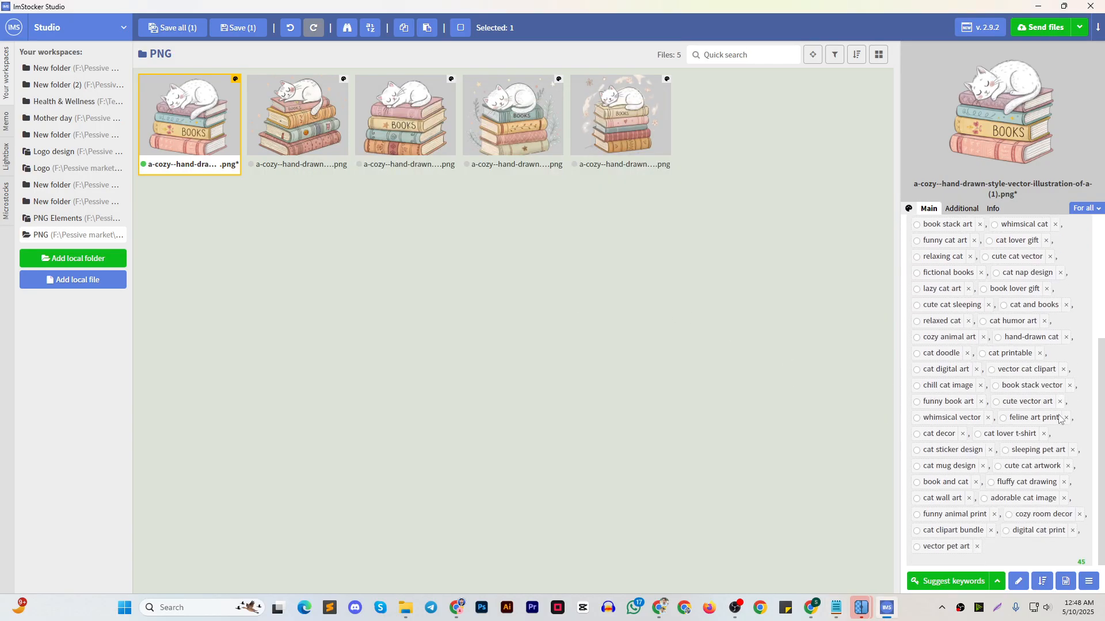
{"action": "scroll", "coordinate": [1050, 411], "scroll_direction": "up", "scroll_amount": 3}
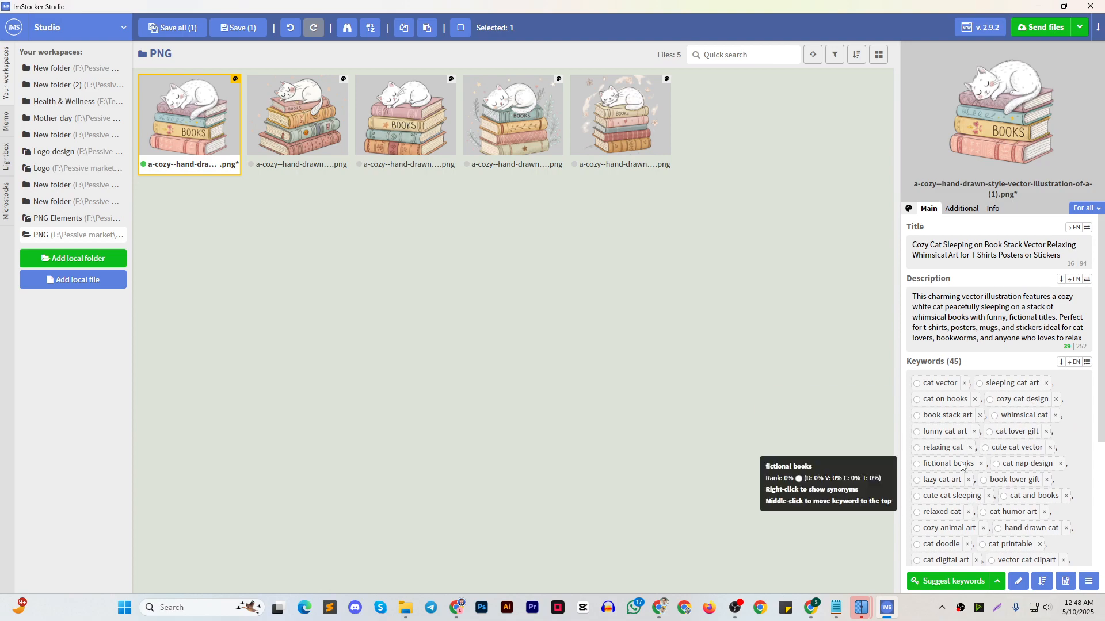
Select the four remaining illustrations together and paste the copied product tags into their Keywords field
{"action": "left_click", "coordinate": [293, 130]}
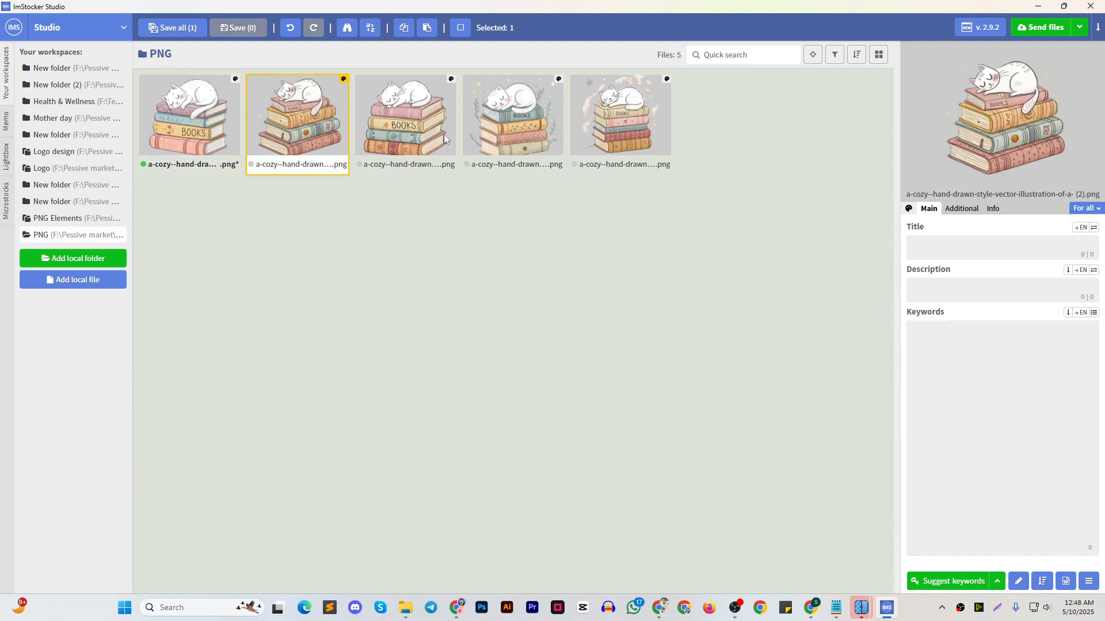
{"action": "left_click", "coordinate": [621, 117], "text": "shift"}
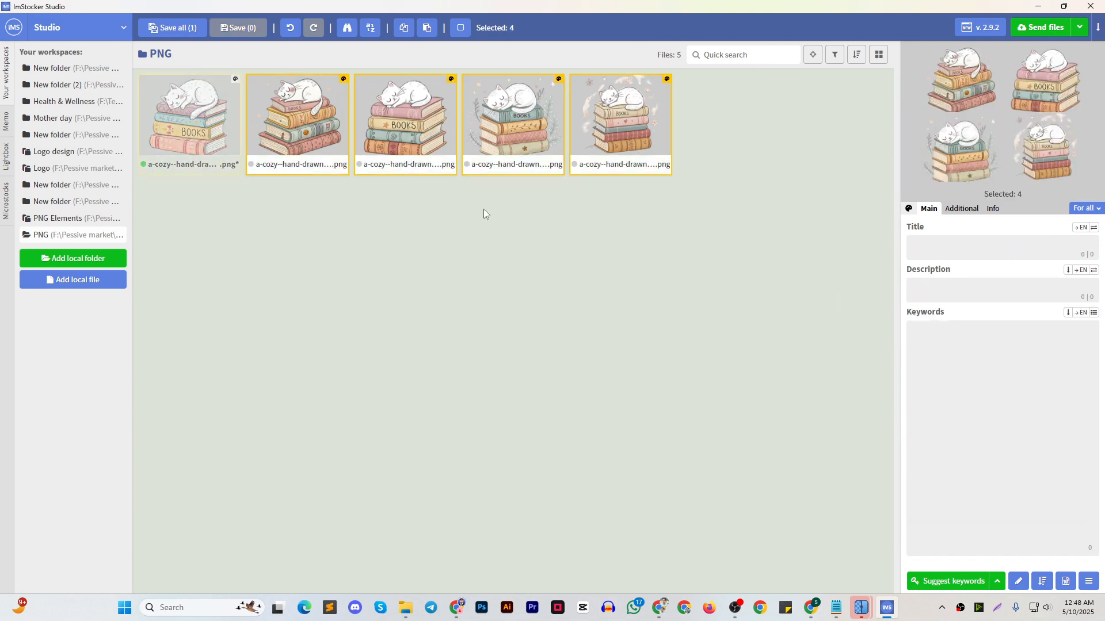
{"action": "mouse_move", "coordinate": [840, 605]}
{"action": "left_click", "coordinate": [830, 554]}
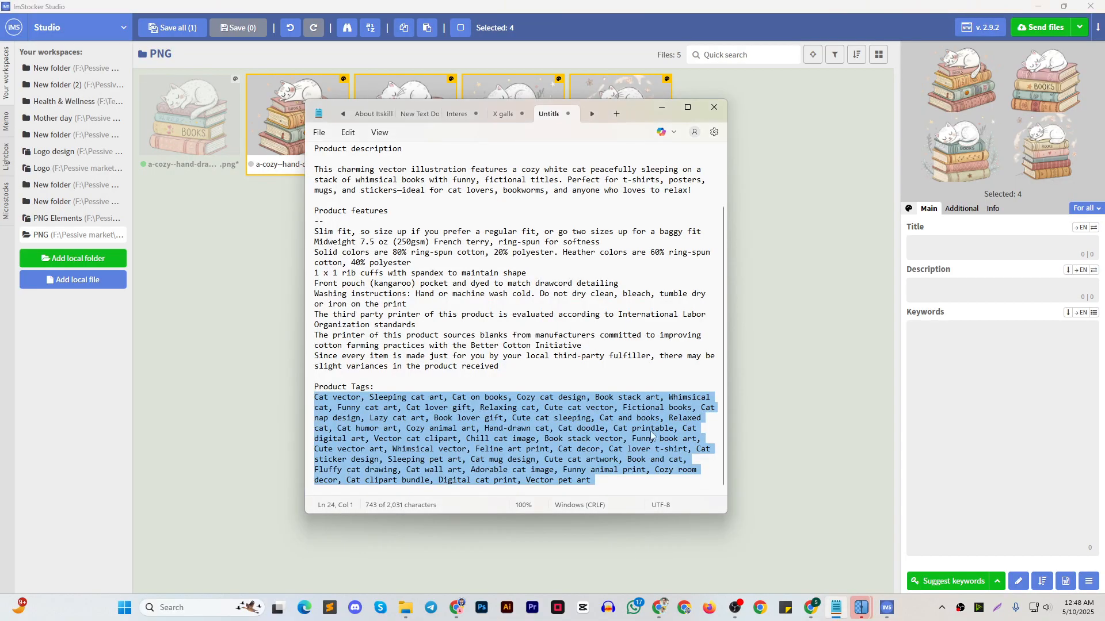
{"action": "left_click", "coordinate": [661, 110]}
{"action": "left_click", "coordinate": [987, 381]}
{"action": "key", "text": "ctrl+v"}
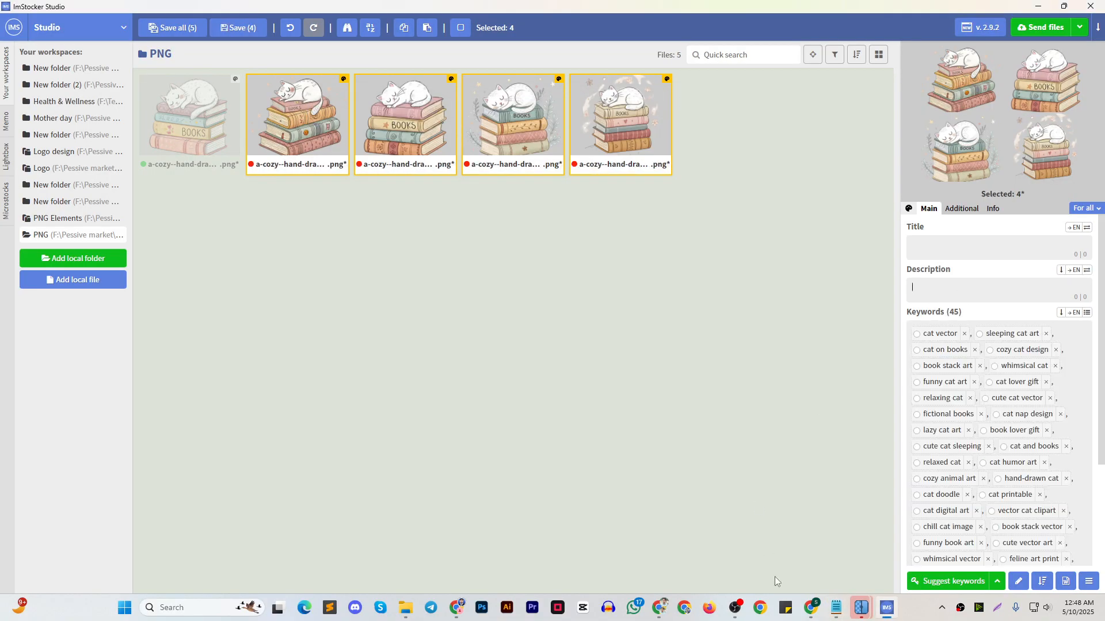
Copy the product description without its exclamation mark from Notepad into the four illustrations' Description field, replacing the dash before "ideal" with a space
{"action": "left_click", "coordinate": [836, 608]}
{"action": "left_click_drag", "start_coordinate": [499, 367], "coordinate": [315, 274]}
{"action": "scroll", "coordinate": [655, 271], "scroll_direction": "up", "scroll_amount": 2}
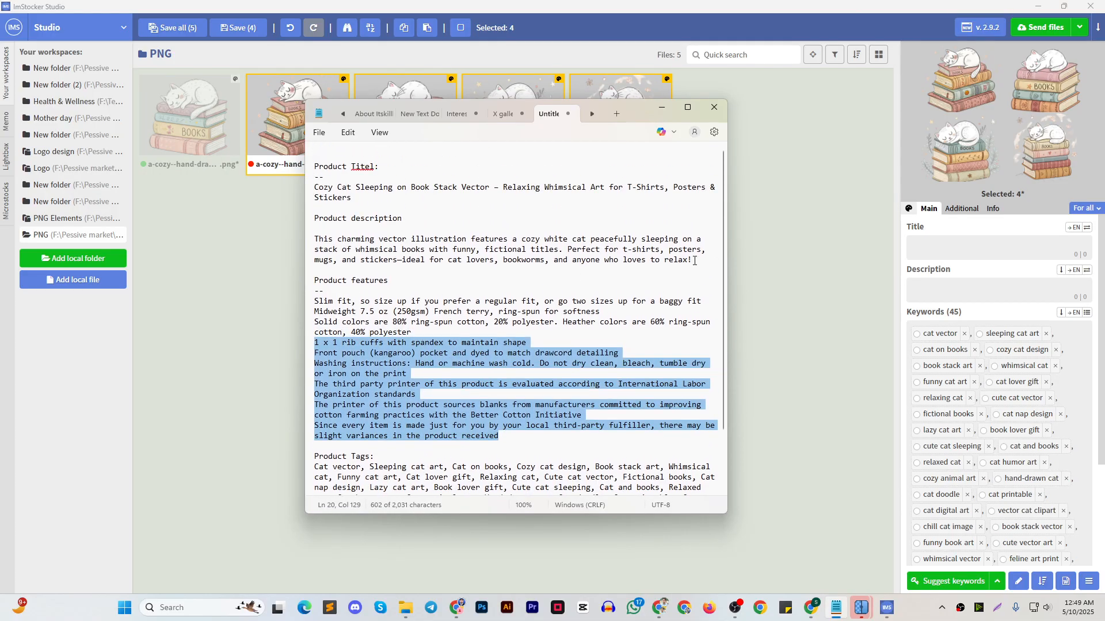
{"action": "left_click_drag", "start_coordinate": [690, 261], "coordinate": [312, 242]}
{"action": "left_click", "coordinate": [1001, 291]}
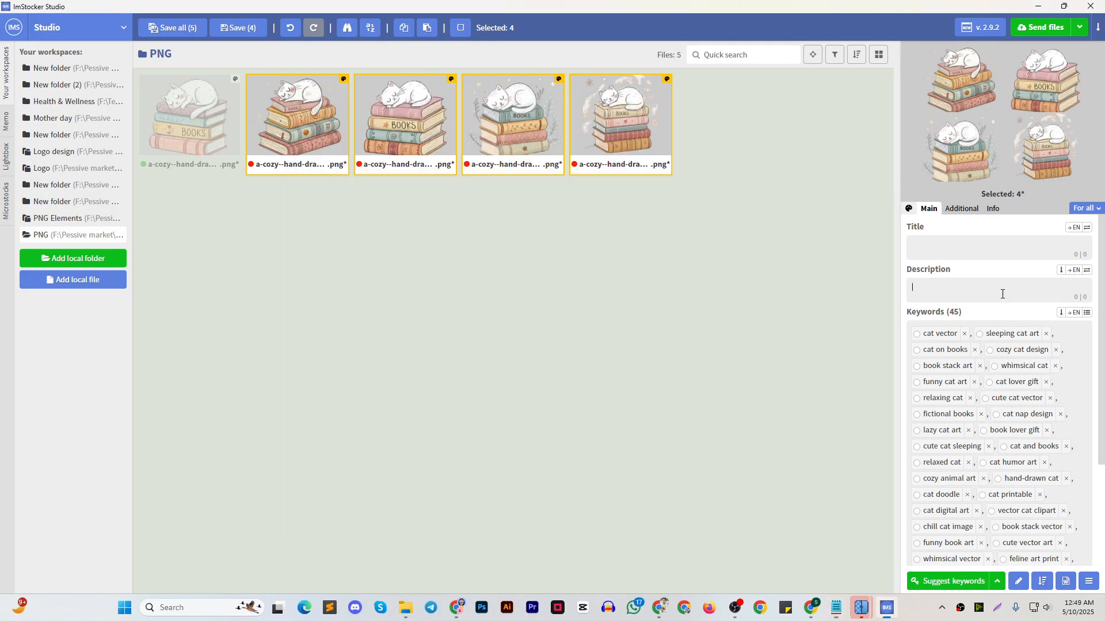
{"action": "key", "text": "ctrl+v"}
{"action": "left_click", "coordinate": [1049, 316]}
{"action": "key", "text": "BackSpace"}
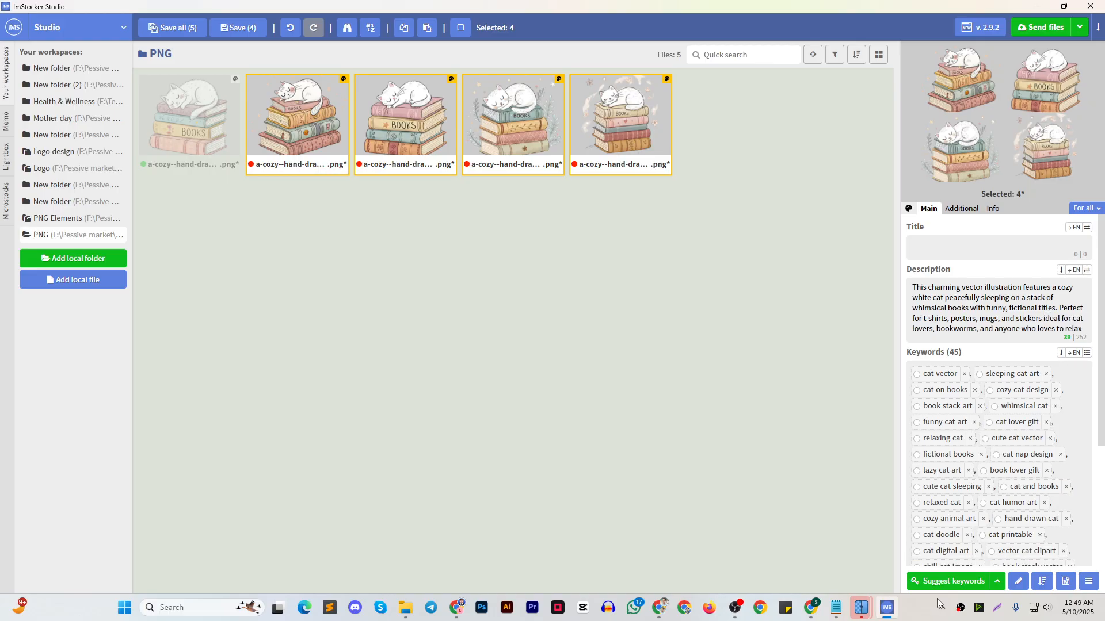
{"action": "left_click", "coordinate": [836, 608]}
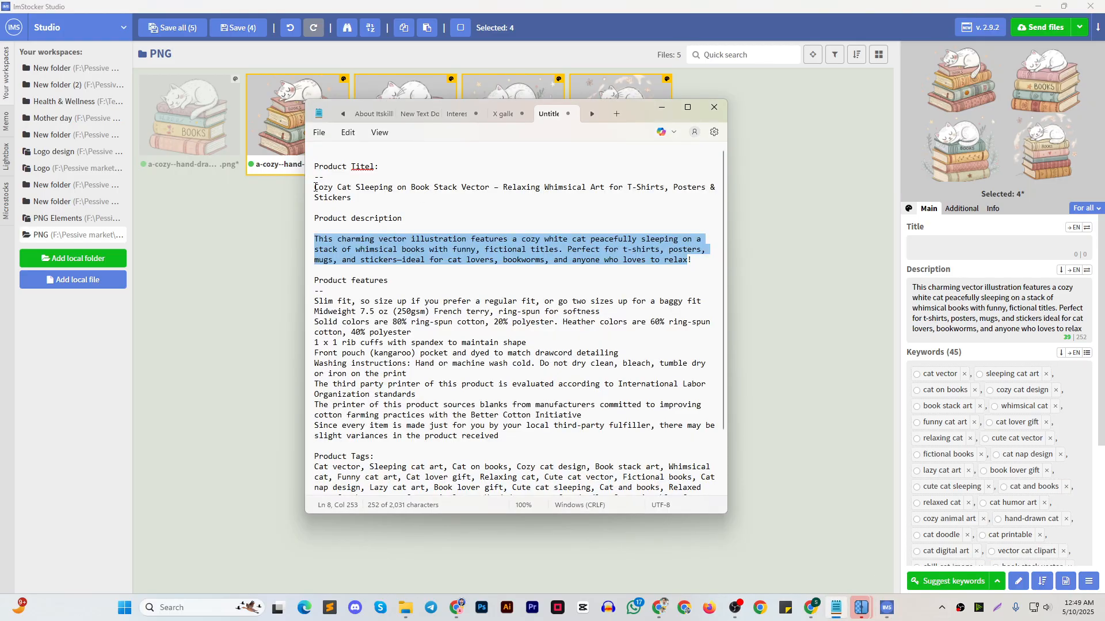
{"action": "left_click_drag", "start_coordinate": [316, 188], "coordinate": [361, 206]}
{"action": "left_click", "coordinate": [962, 247]}
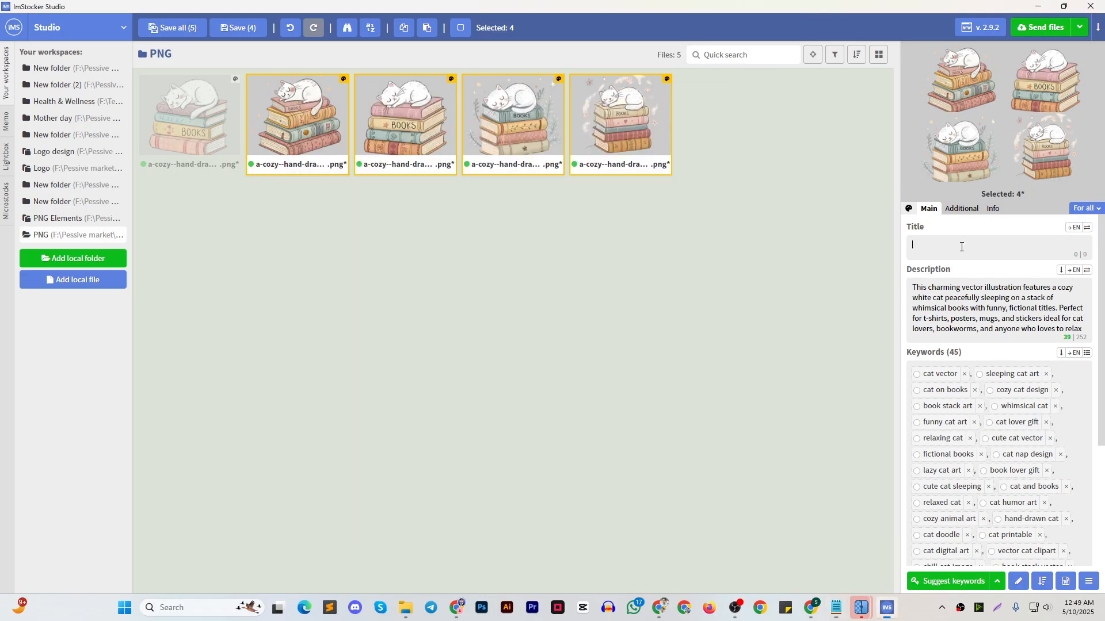
Copy the edited title from the first illustration into the Title field of the other four, and save all the files
{"action": "left_click", "coordinate": [239, 137]}
{"action": "left_click_drag", "start_coordinate": [1066, 256], "coordinate": [902, 245]}
{"action": "key", "text": "ctrl+c"}
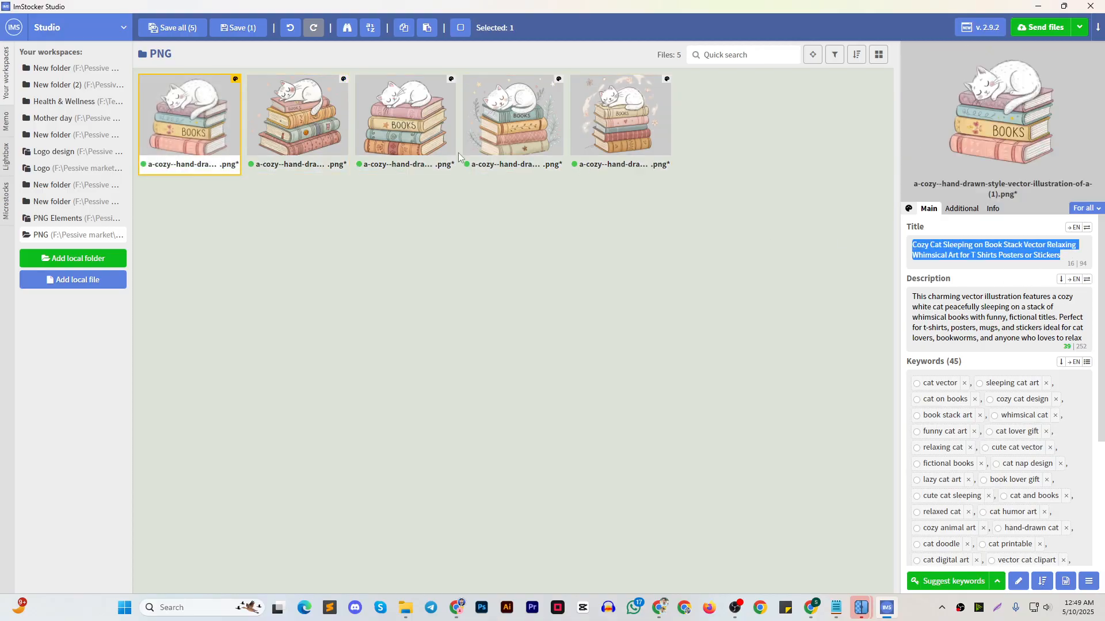
{"action": "left_click", "coordinate": [276, 123]}
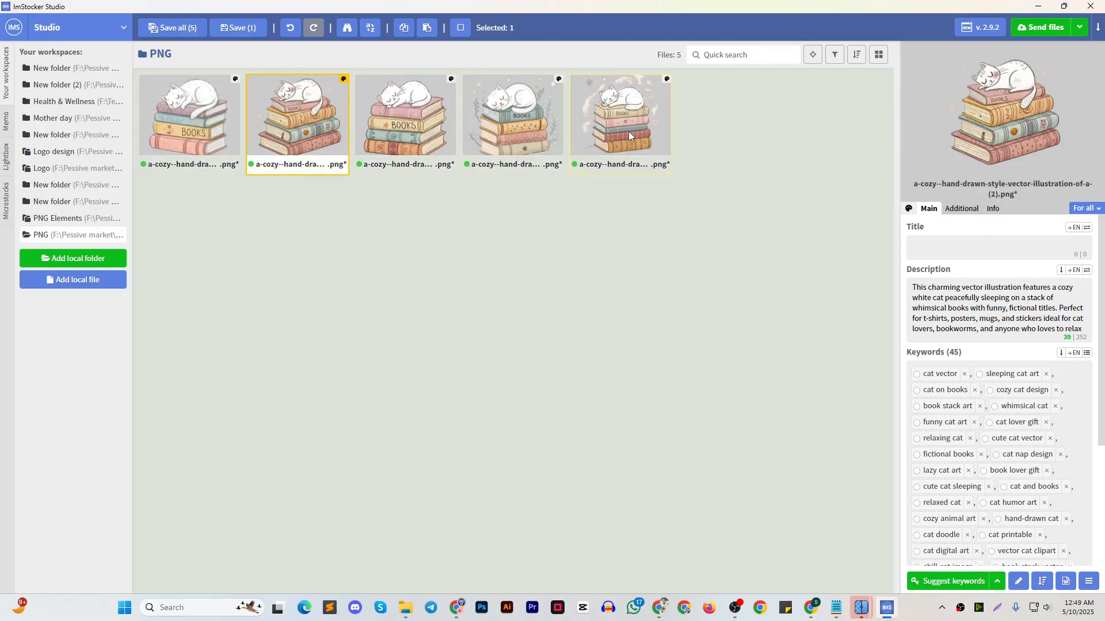
{"action": "left_click", "coordinate": [628, 135], "text": "shift"}
{"action": "left_click", "coordinate": [986, 250]}
{"action": "key", "text": "ctrl+v"}
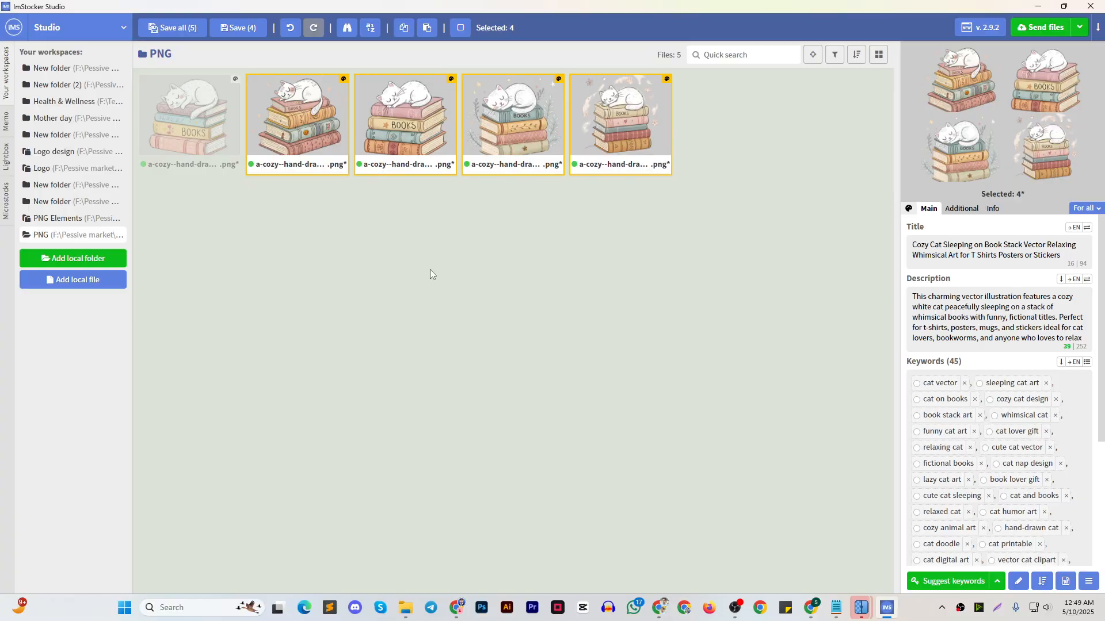
{"action": "left_click", "coordinate": [173, 27]}
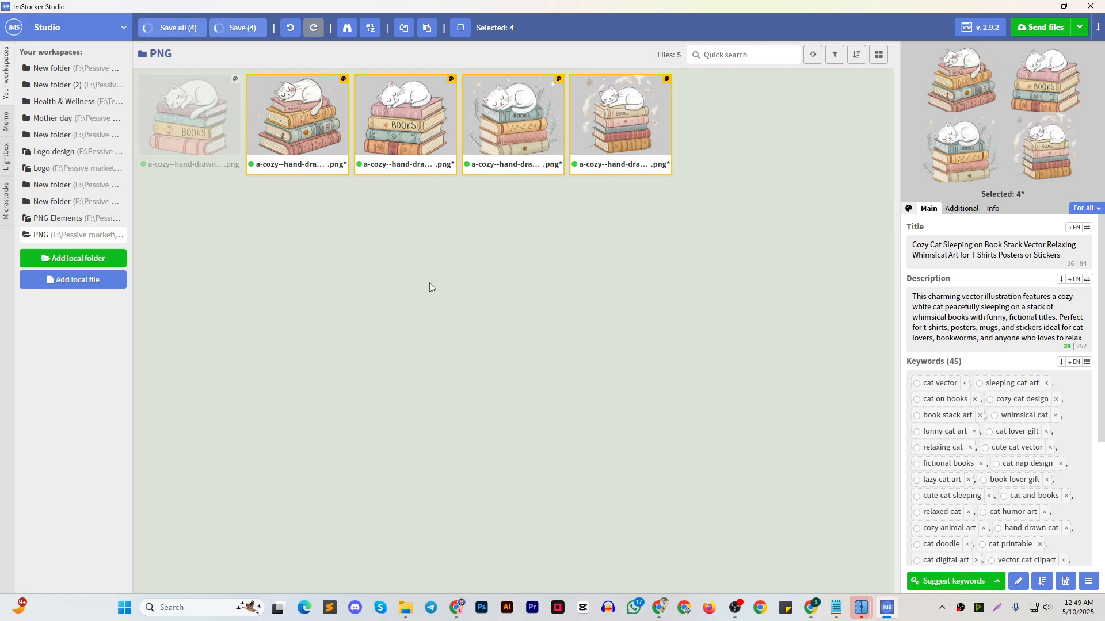
{"action": "left_click", "coordinate": [188, 133]}
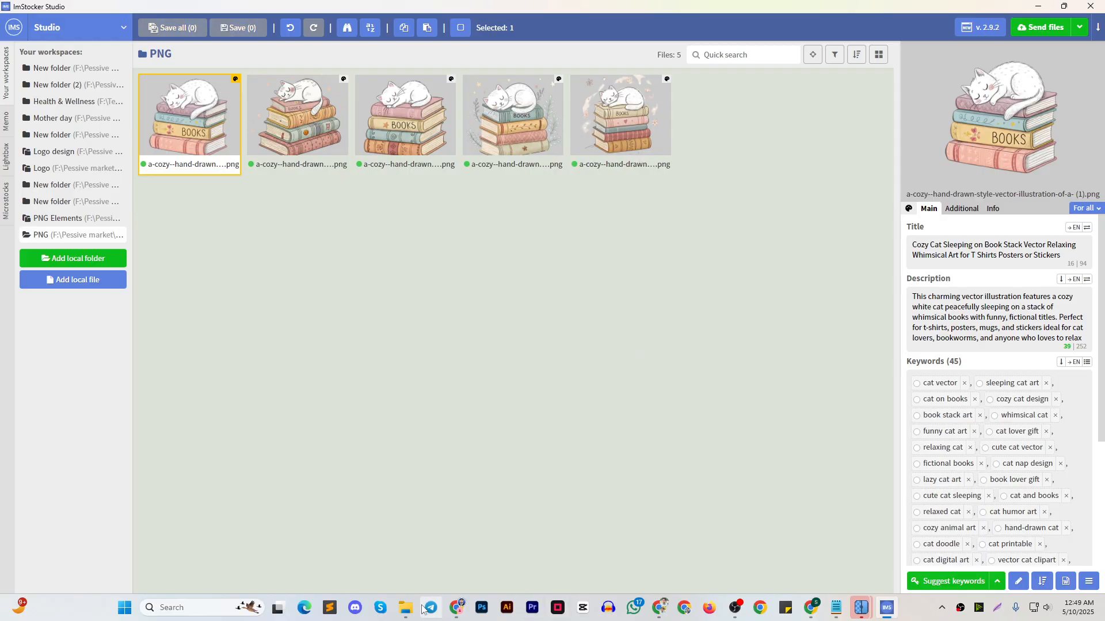
Switch to File Explorer and open the PNG folder inside Stock Product
{"action": "mouse_move", "coordinate": [406, 608]}
{"action": "left_click", "coordinate": [265, 545]}
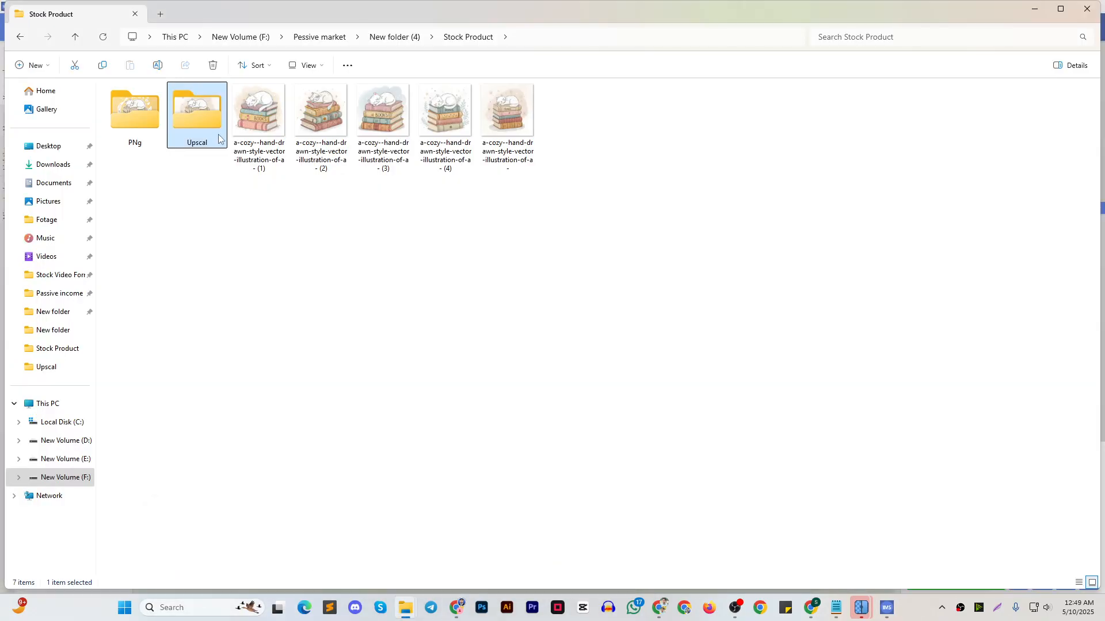
{"action": "double_click", "coordinate": [135, 112]}
Inspect the Details metadata in the properties of the first cat illustration file and close the properties window
{"action": "left_click", "coordinate": [133, 110]}
{"action": "right_click", "coordinate": [132, 109]}
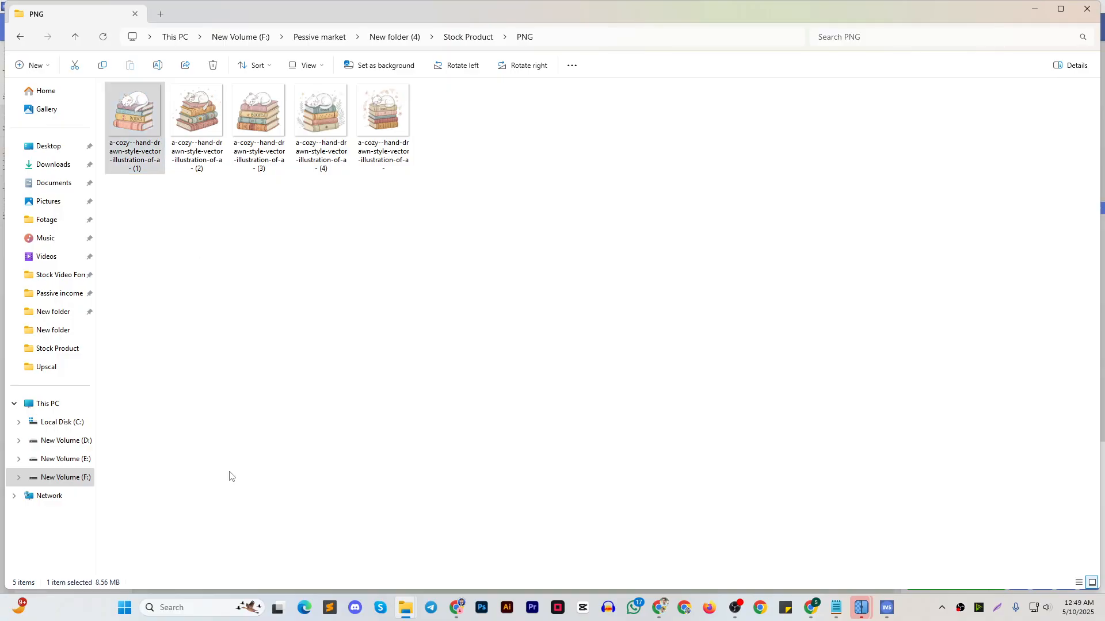
{"action": "left_click", "coordinate": [213, 475]}
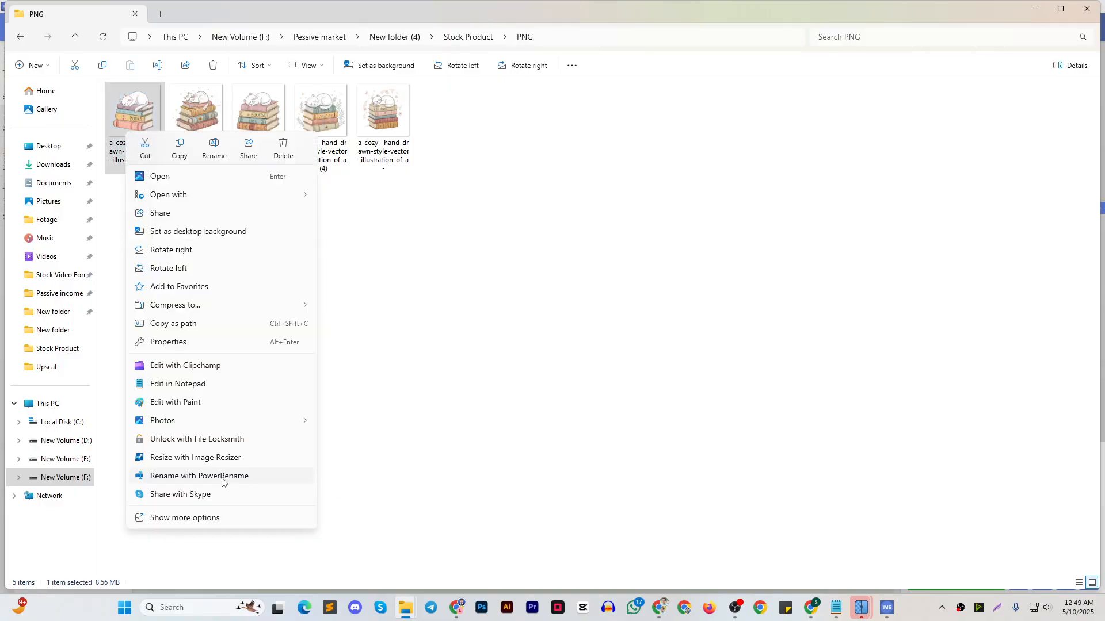
{"action": "left_click", "coordinate": [222, 476]}
{"action": "left_click", "coordinate": [677, 114]}
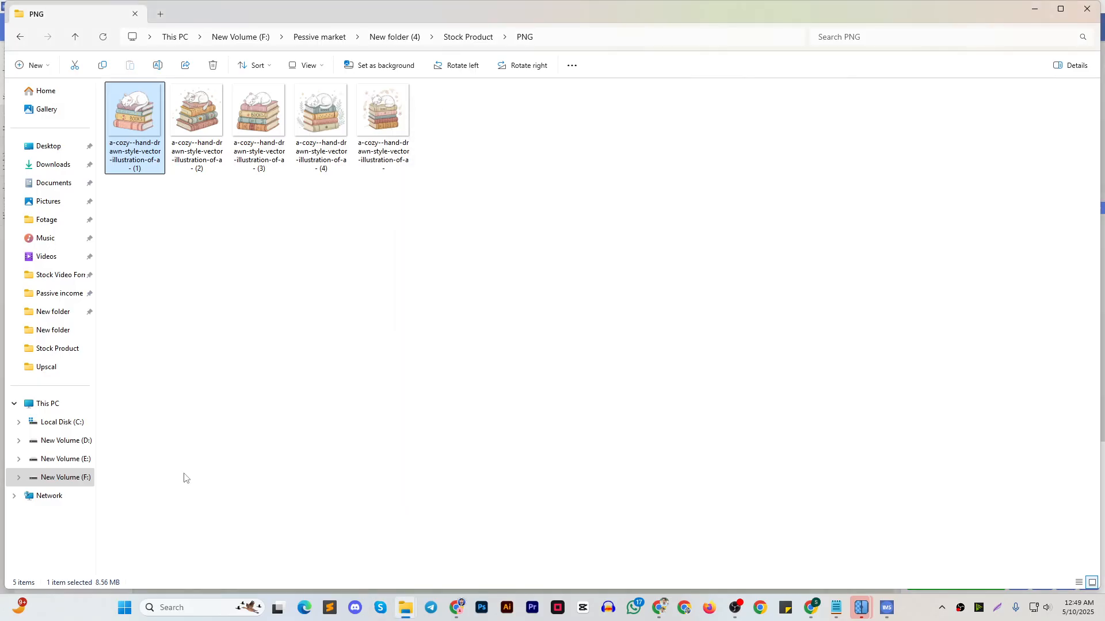
{"action": "key", "text": "shift+F10"}
{"action": "left_click", "coordinate": [183, 510]}
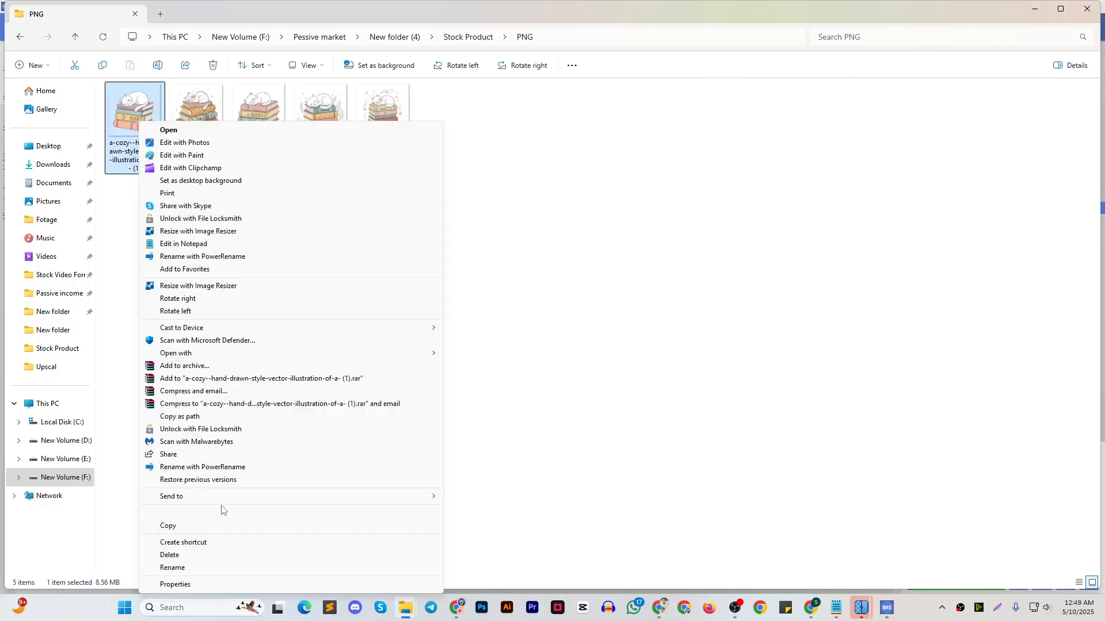
{"action": "left_click", "coordinate": [196, 585]}
{"action": "left_click", "coordinate": [272, 152]}
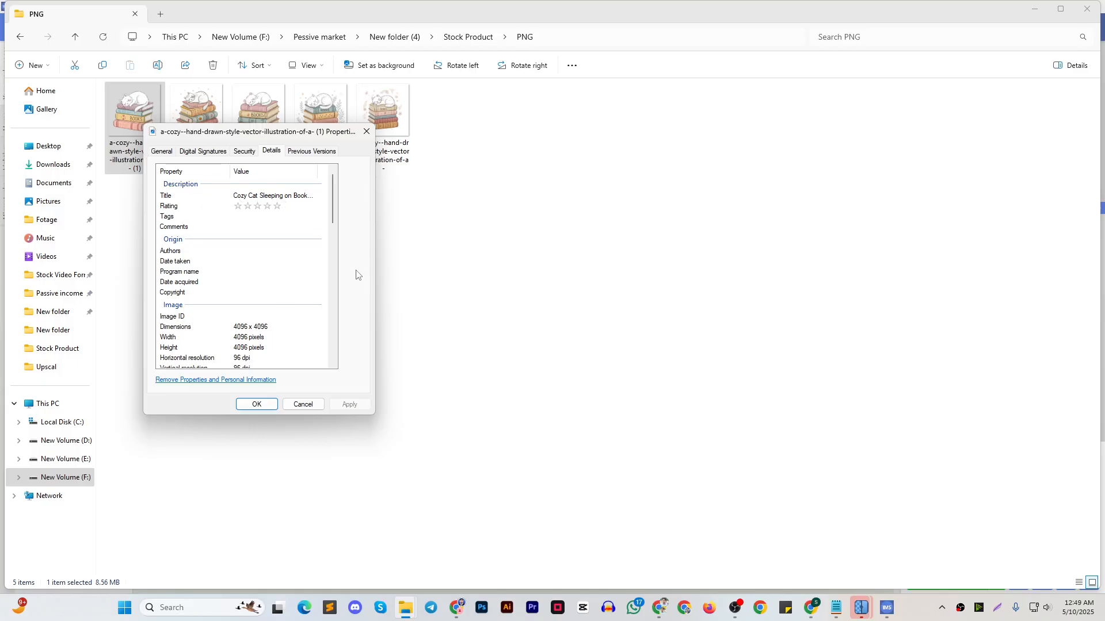
{"action": "left_click", "coordinate": [367, 131]}
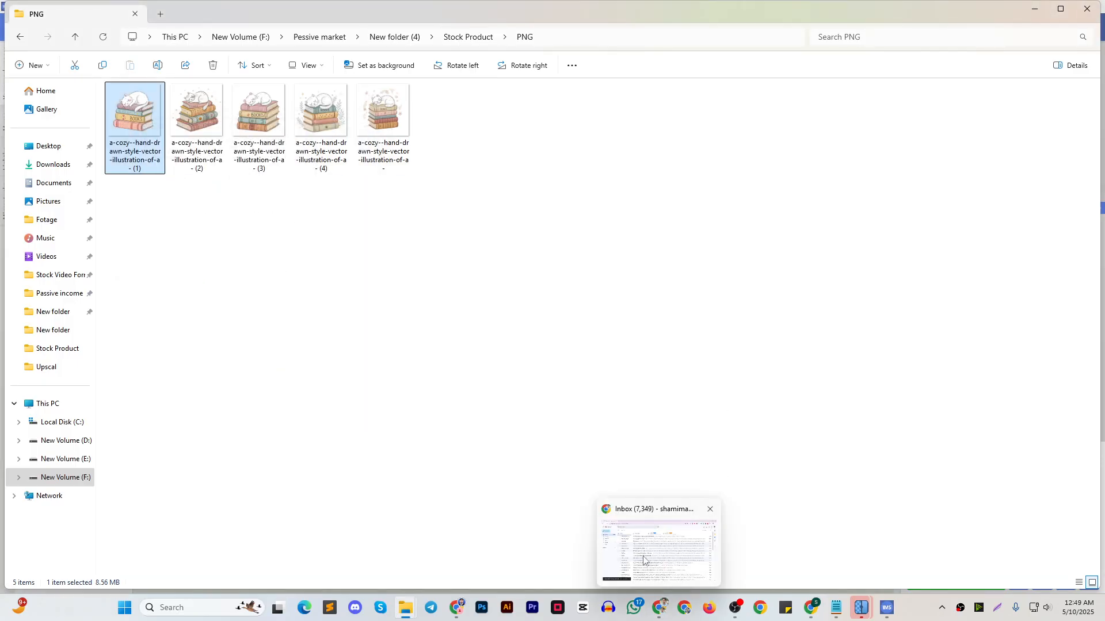
Switch to the Chrome window containing the ChatGPT keyword chat and close the browser tab next to that chat
{"action": "left_click", "coordinate": [662, 603]}
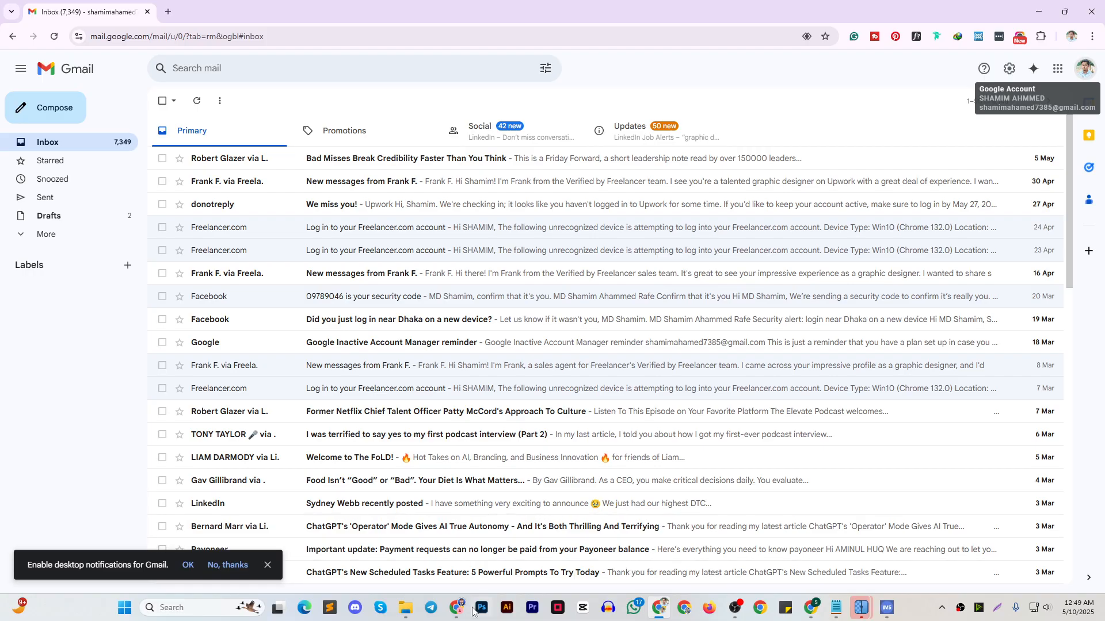
{"action": "mouse_move", "coordinate": [458, 608]}
{"action": "left_click", "coordinate": [360, 536]}
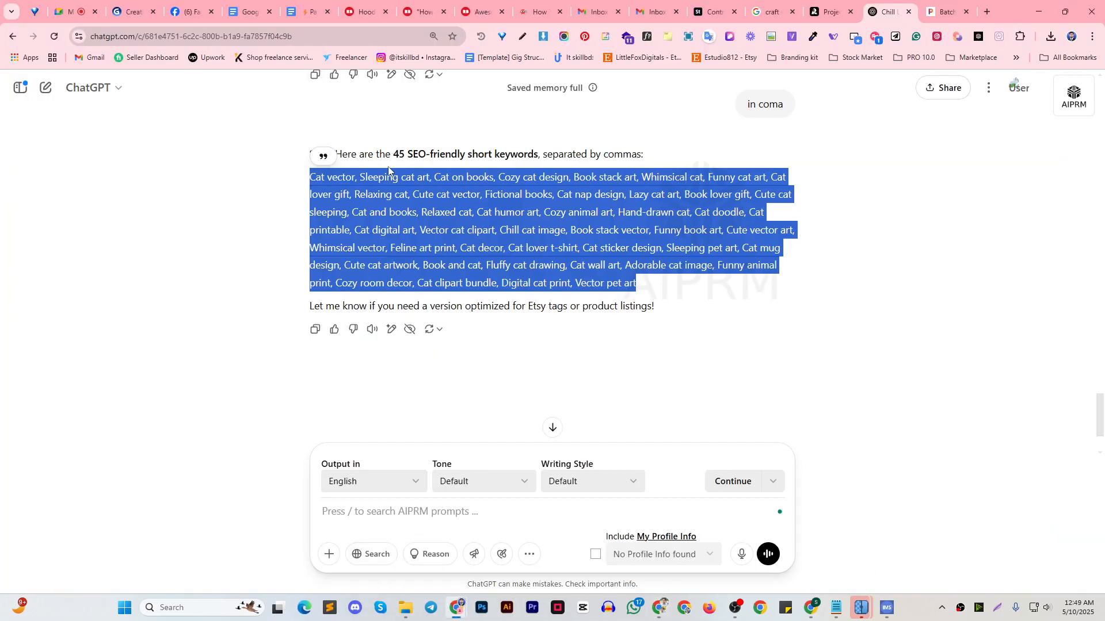
{"action": "left_click", "coordinate": [937, 9]}
{"action": "left_click", "coordinate": [967, 13]}
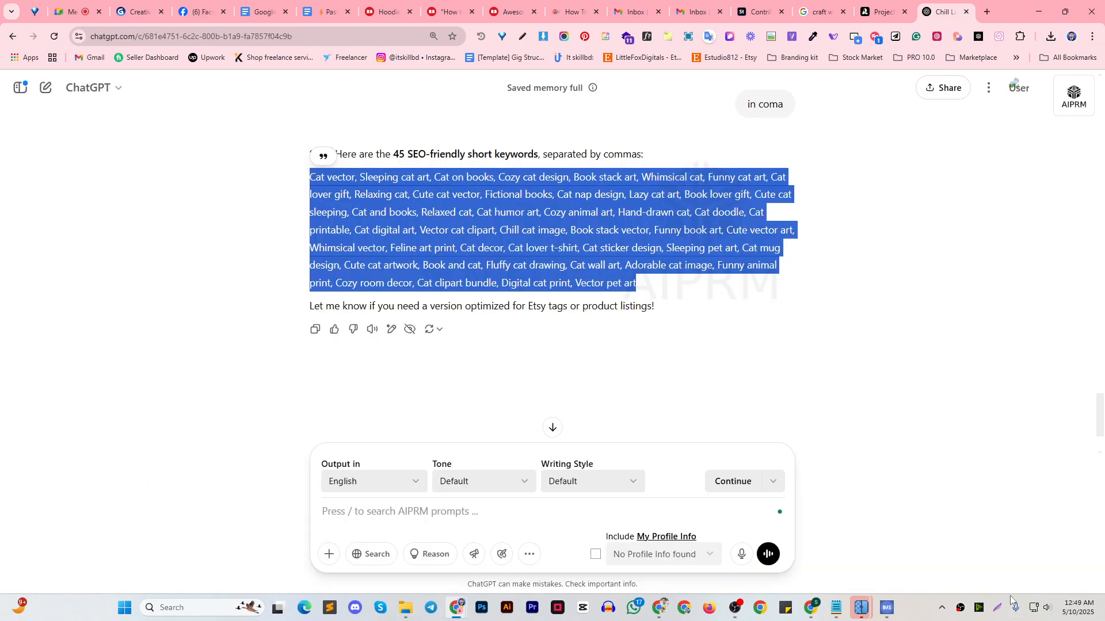
{"action": "mouse_move", "coordinate": [887, 608]}
{"action": "left_click", "coordinate": [880, 562]}
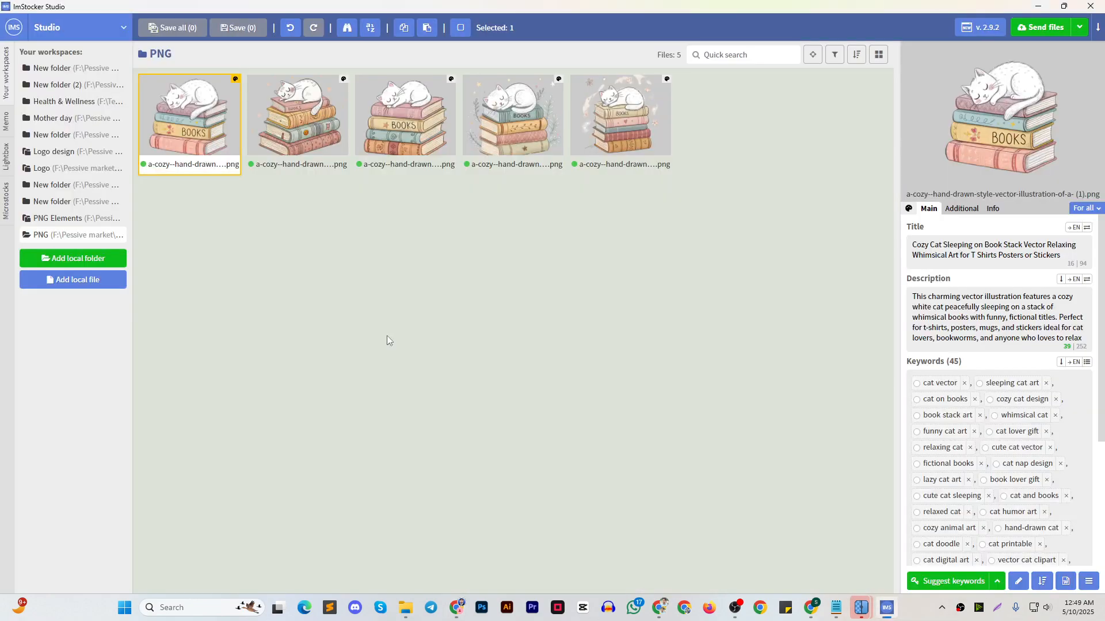
{"action": "left_click", "coordinate": [656, 547]}
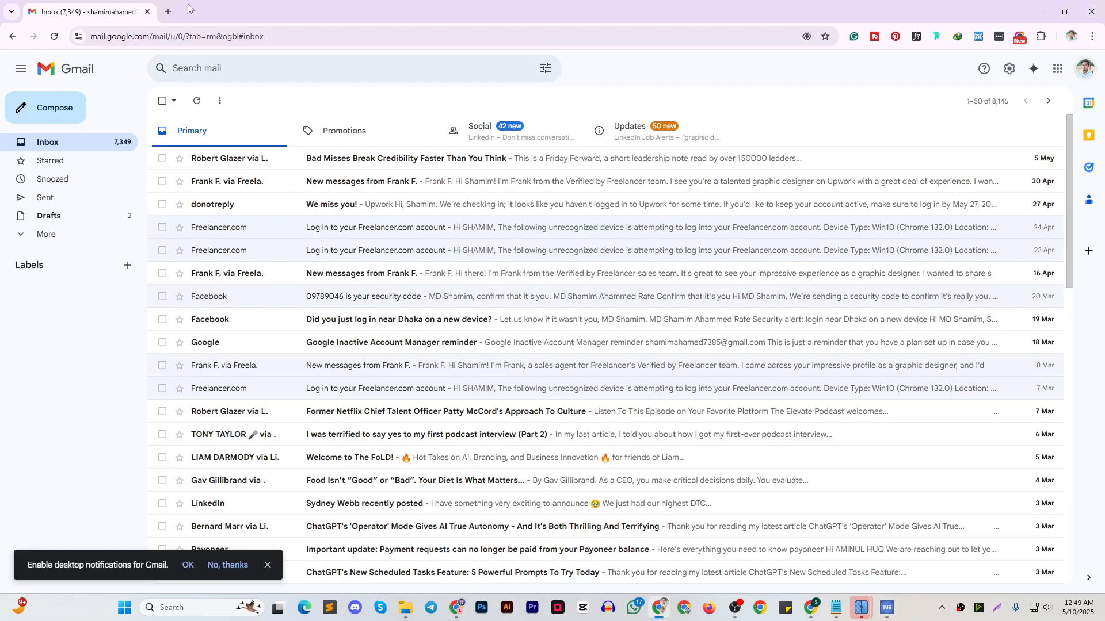
Review the Redbubble class topics in the "Passive income for designers Master Class" Google Doc in Chrome and return to ImStocker Studio
{"action": "mouse_move", "coordinate": [457, 607]}
{"action": "left_click", "coordinate": [362, 535]}
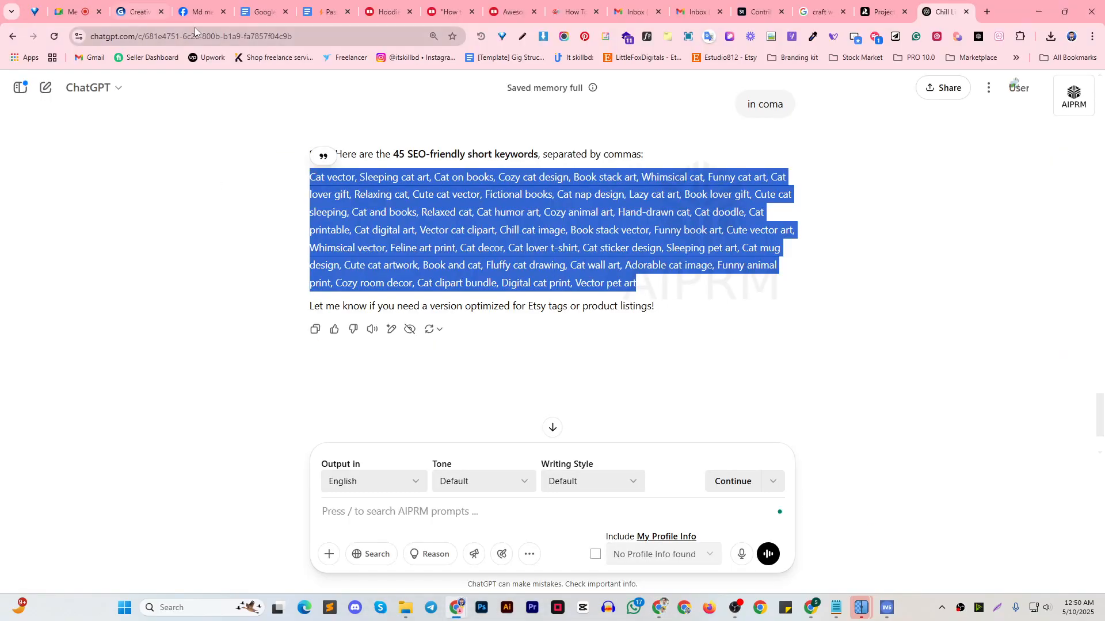
{"action": "left_click", "coordinate": [261, 11]}
{"action": "left_click", "coordinate": [325, 11]}
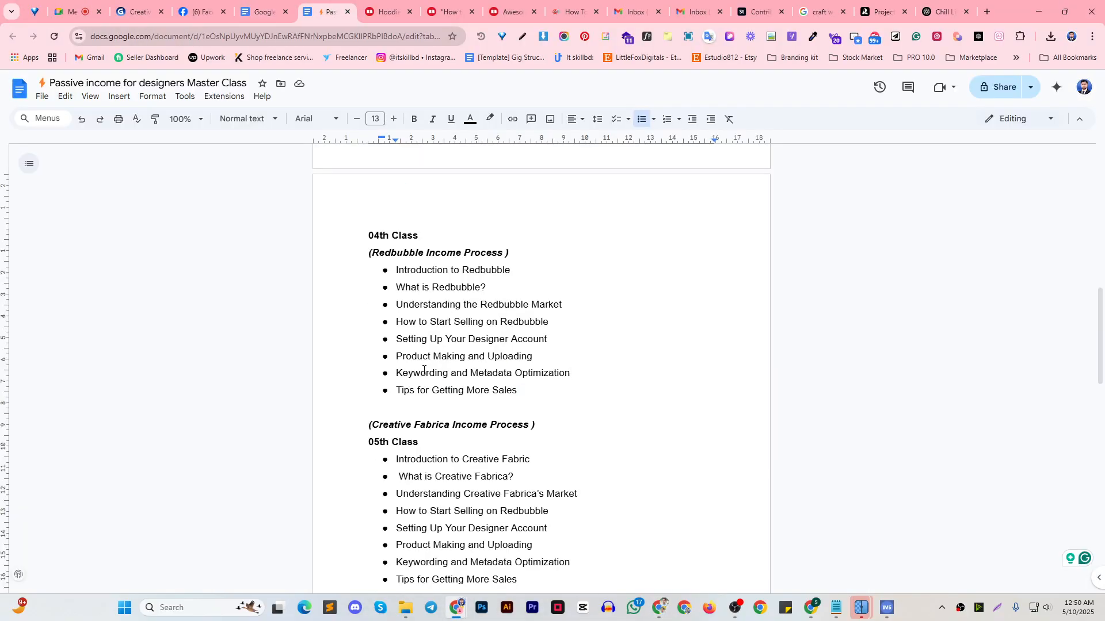
{"action": "double_click", "coordinate": [401, 376]}
{"action": "left_click", "coordinate": [541, 357]}
{"action": "left_click_drag", "start_coordinate": [489, 358], "coordinate": [562, 355]}
{"action": "left_click", "coordinate": [887, 607]}
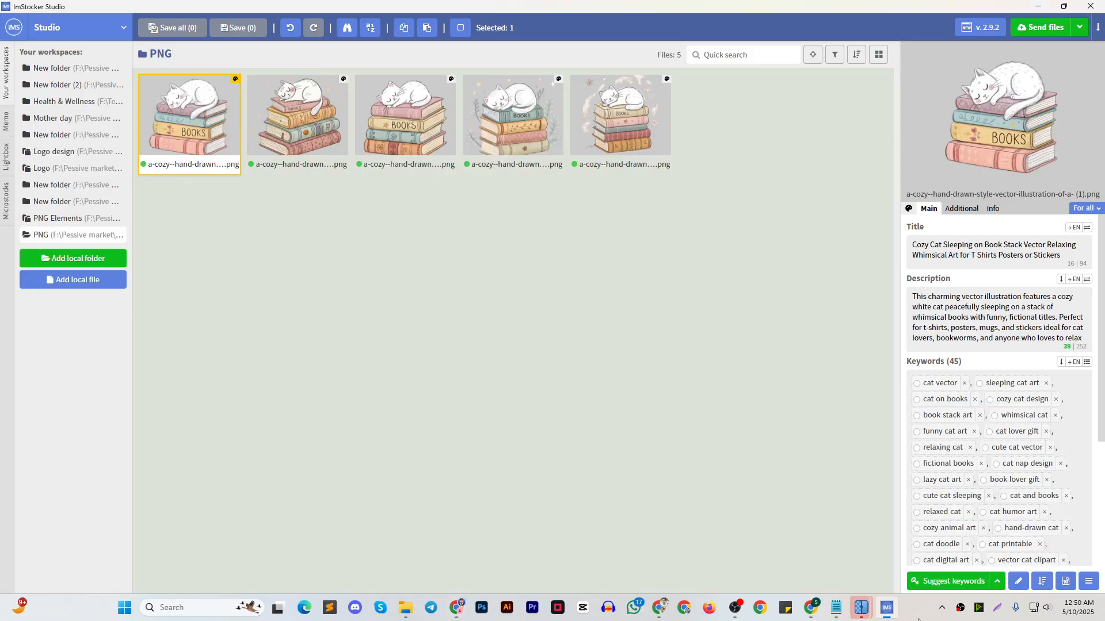
Switch to the Redbubble upload page in Chrome and upload a-cozy--hand-drawn-style-vector-illustration-of-a- (1) from the Stock Product PNG folder
{"action": "left_click", "coordinate": [811, 607]}
{"action": "left_click", "coordinate": [395, 337]}
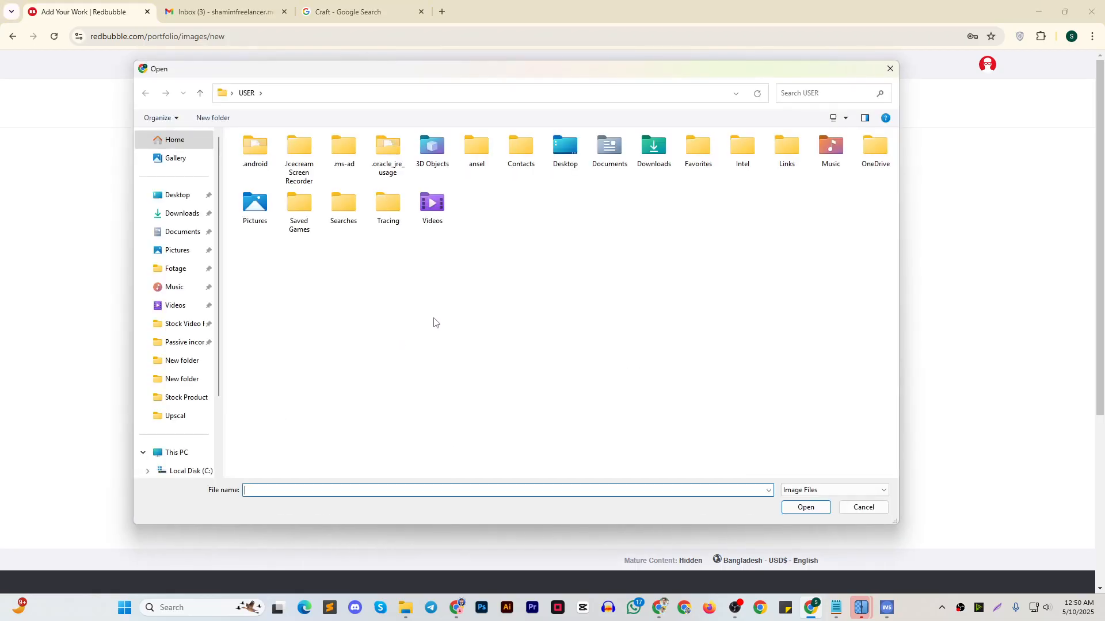
{"action": "left_click", "coordinate": [188, 331]}
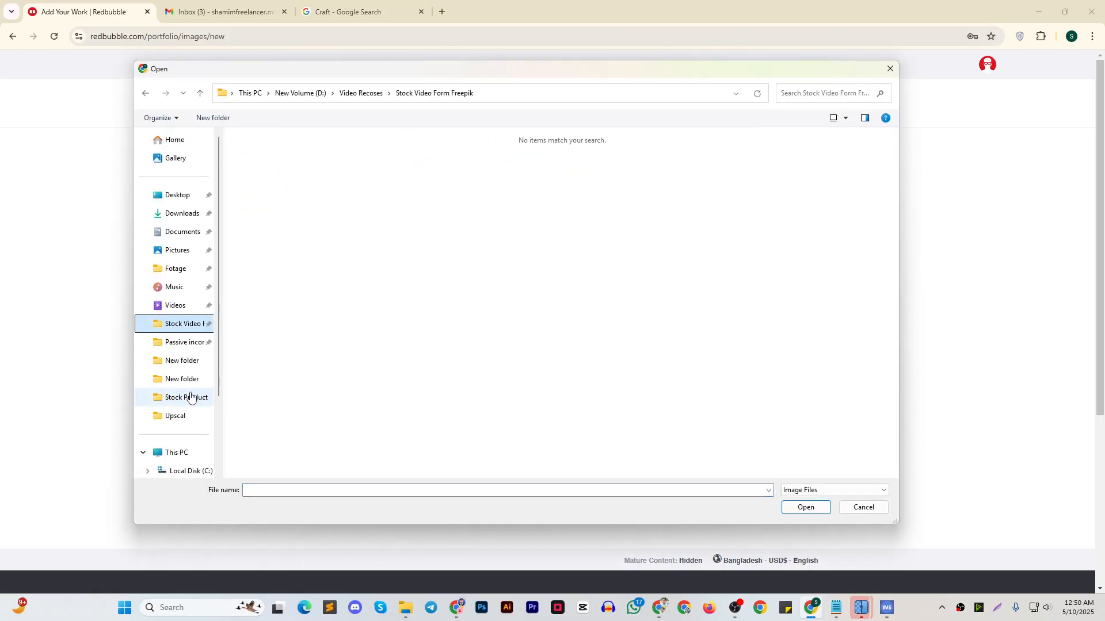
{"action": "left_click", "coordinate": [190, 396]}
{"action": "left_click", "coordinate": [175, 416]}
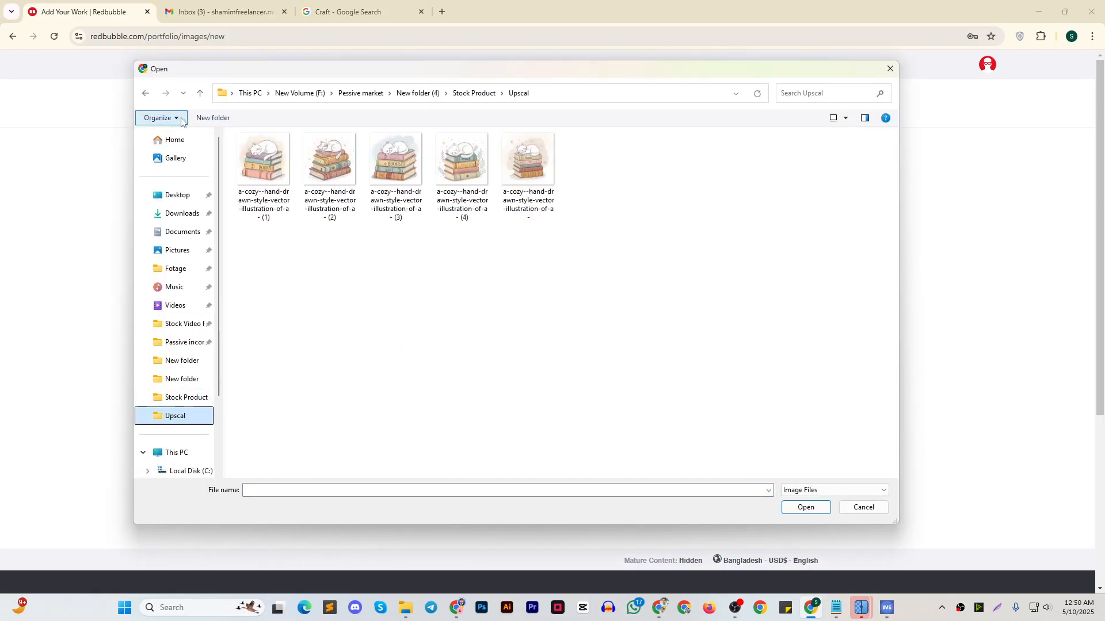
{"action": "left_click", "coordinate": [200, 93]}
{"action": "double_click", "coordinate": [262, 166]}
{"action": "left_click", "coordinate": [254, 184]}
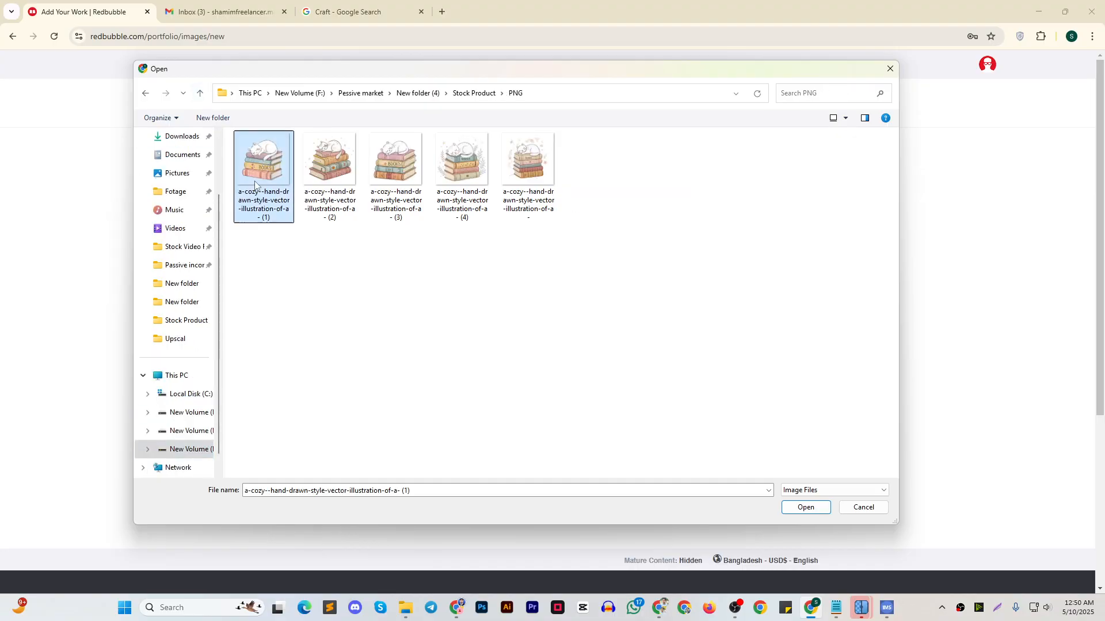
{"action": "left_click", "coordinate": [806, 508]}
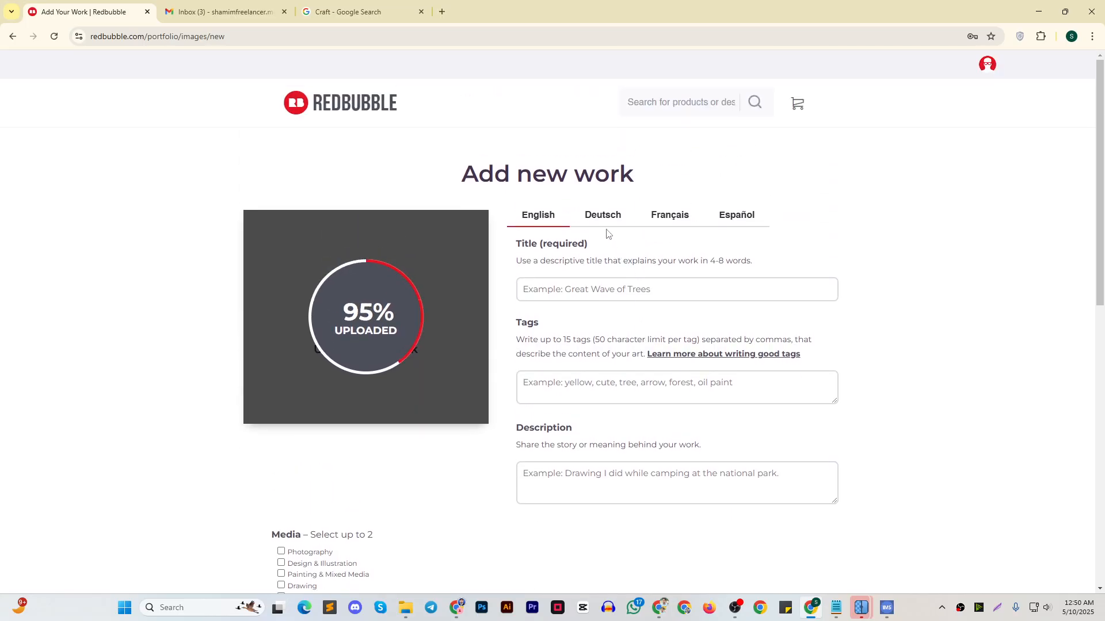
Copy the product title from Notepad, "Cozy Cat Sleeping on Book Stack Vector – Relaxing Whimsical Art for T-Shirts, Posters & Stickers", into the Redbubble title
{"action": "left_click", "coordinate": [643, 291]}
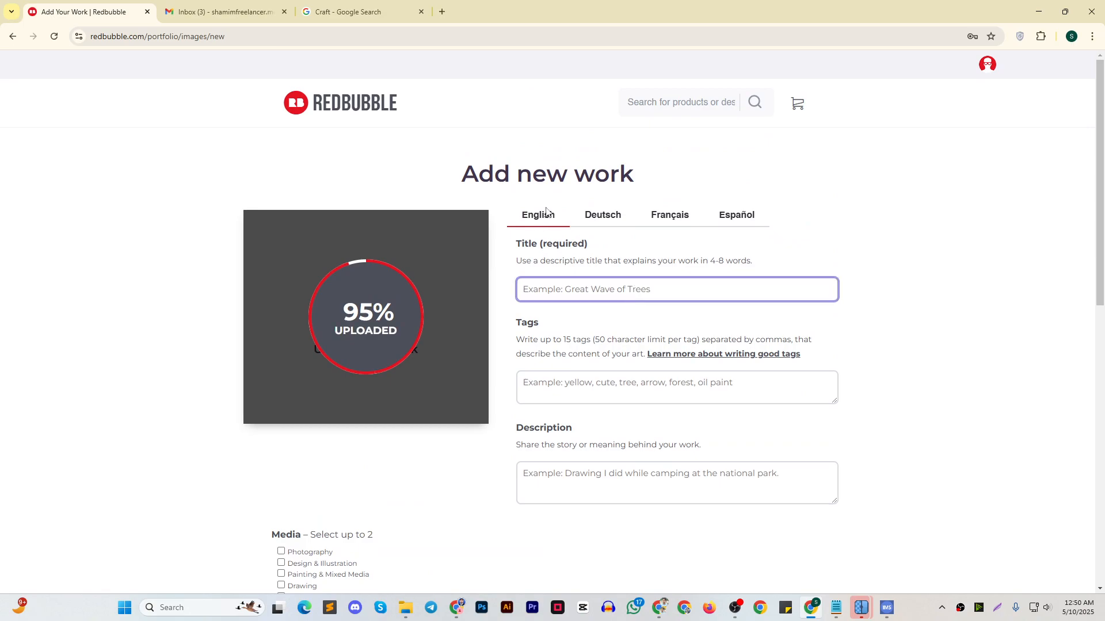
{"action": "left_click", "coordinate": [861, 604]}
{"action": "left_click", "coordinate": [390, 199]}
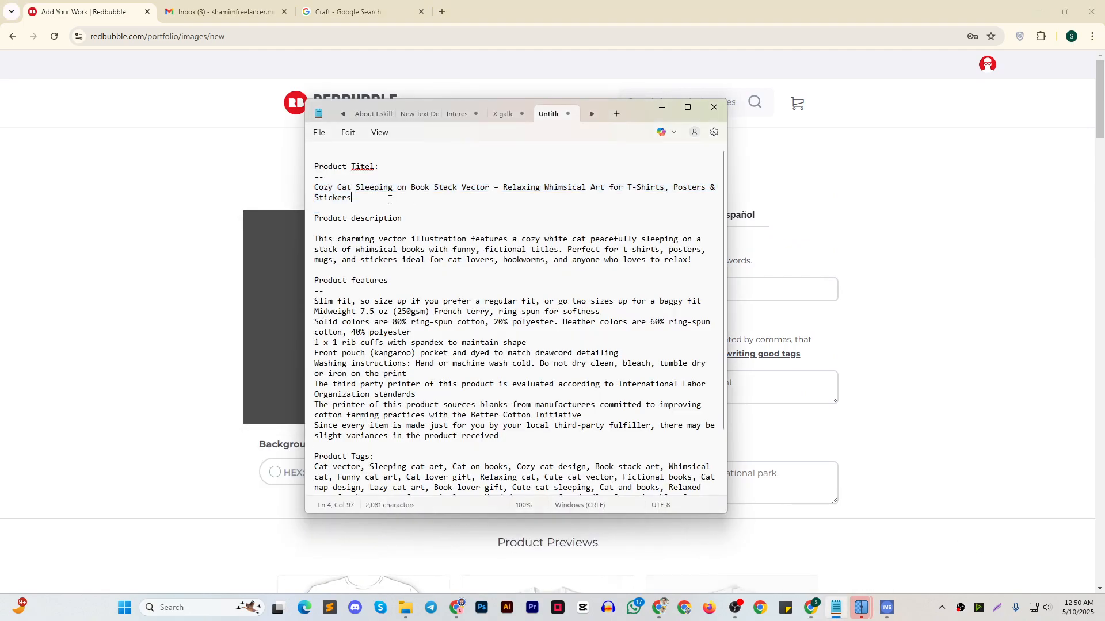
{"action": "left_click_drag", "start_coordinate": [390, 200], "coordinate": [314, 188]}
{"action": "key", "text": "ctrl+c"}
{"action": "left_click", "coordinate": [659, 107]}
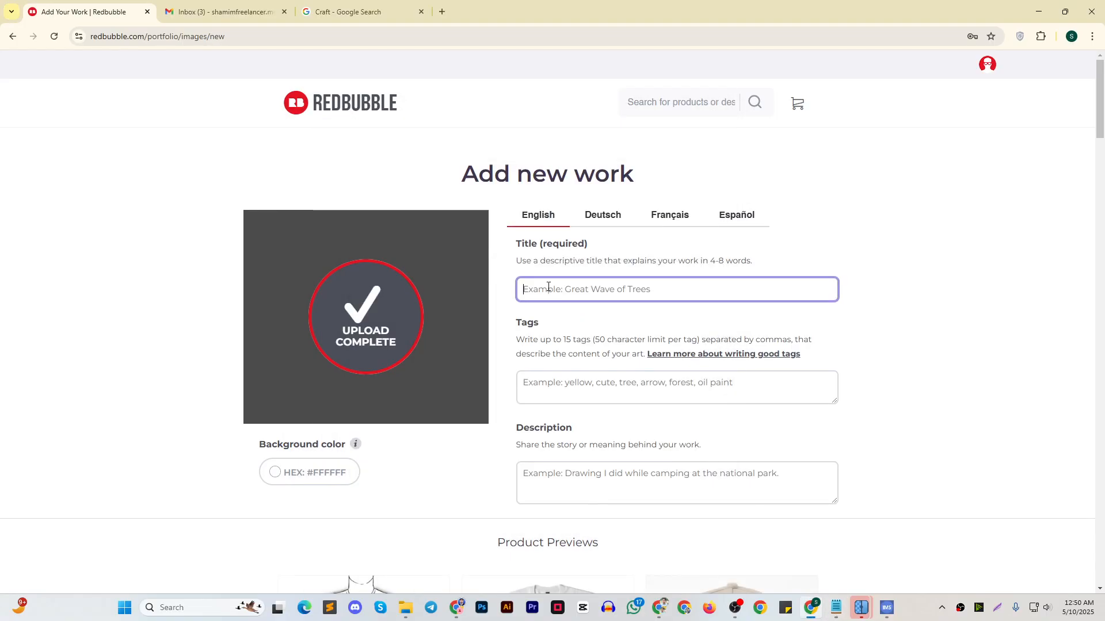
{"action": "key", "text": "ctrl+v"}
Copy the full Product Tags list, from "Cat vector" to "Vector pet art", from Notepad into the Redbubble work's tags
{"action": "left_click", "coordinate": [580, 388]}
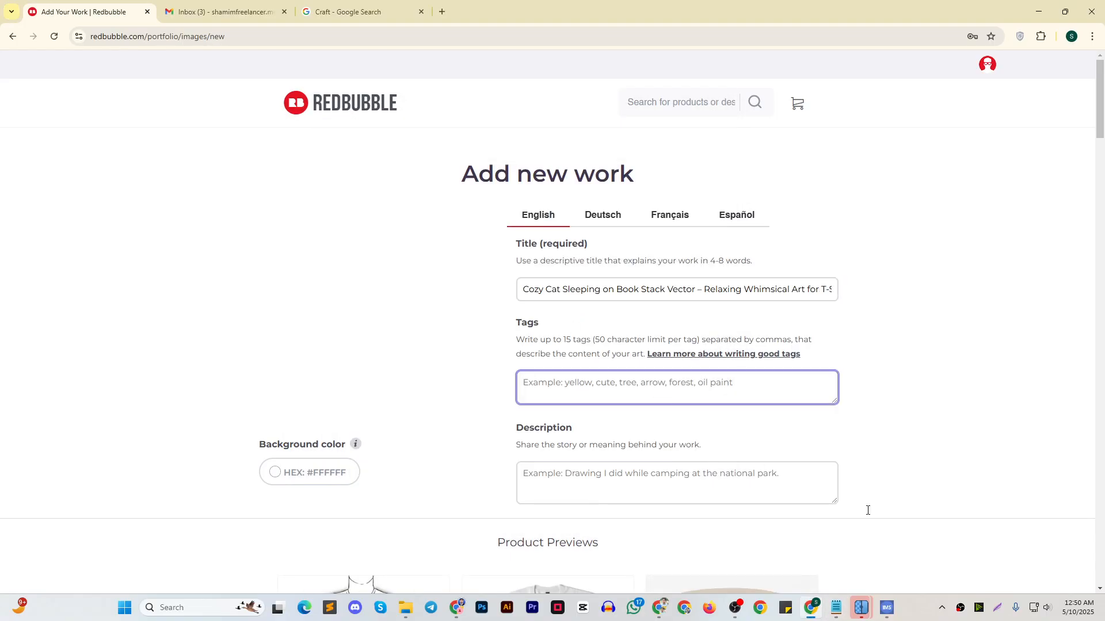
{"action": "left_click", "coordinate": [836, 609]}
{"action": "scroll", "coordinate": [568, 459], "scroll_direction": "down", "scroll_amount": 2}
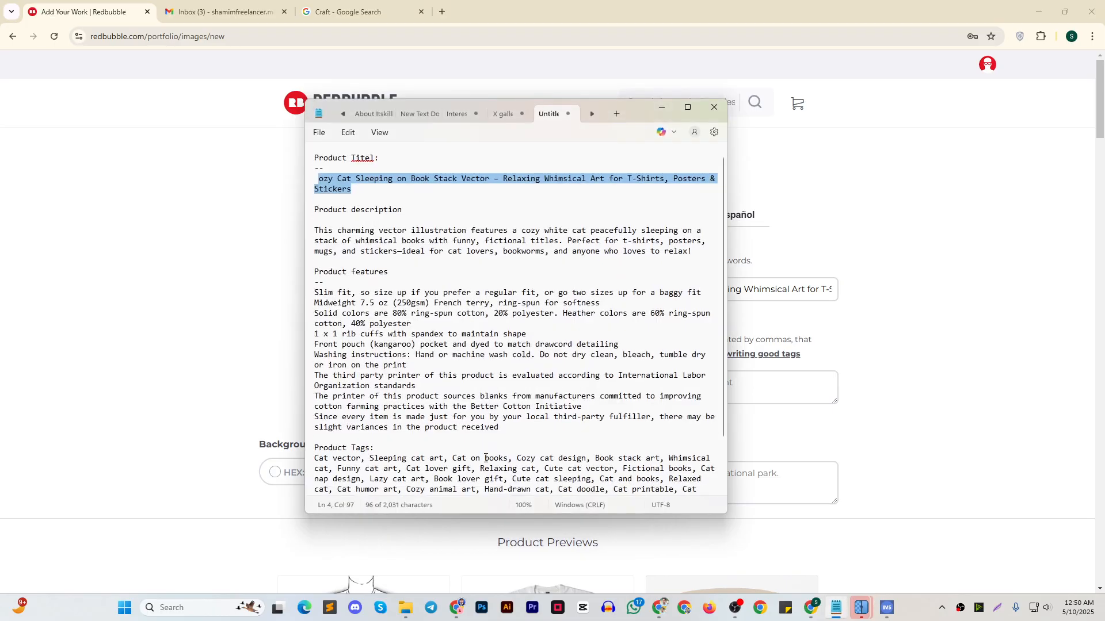
{"action": "left_click_drag", "start_coordinate": [604, 477], "coordinate": [312, 397]}
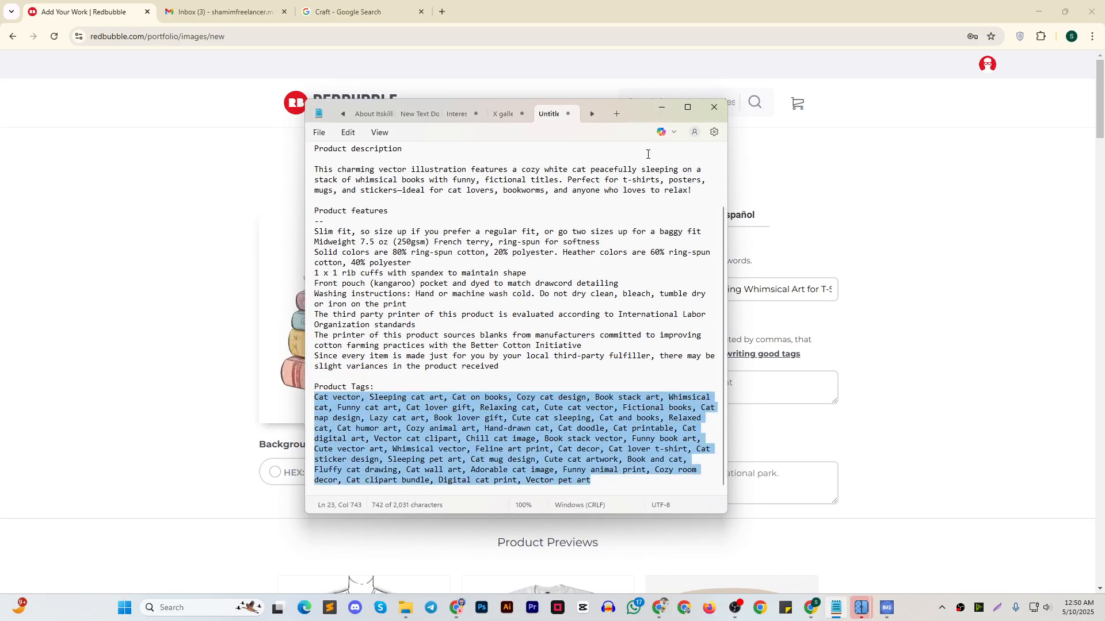
{"action": "key", "text": "ctrl+c"}
{"action": "left_click", "coordinate": [662, 108]}
{"action": "key", "text": "ctrl+v"}
Copy the product description paragraph beginning "This charming vector illustration features a cozy white cat" from Notepad into the Redbubble description
{"action": "left_click", "coordinate": [626, 496]}
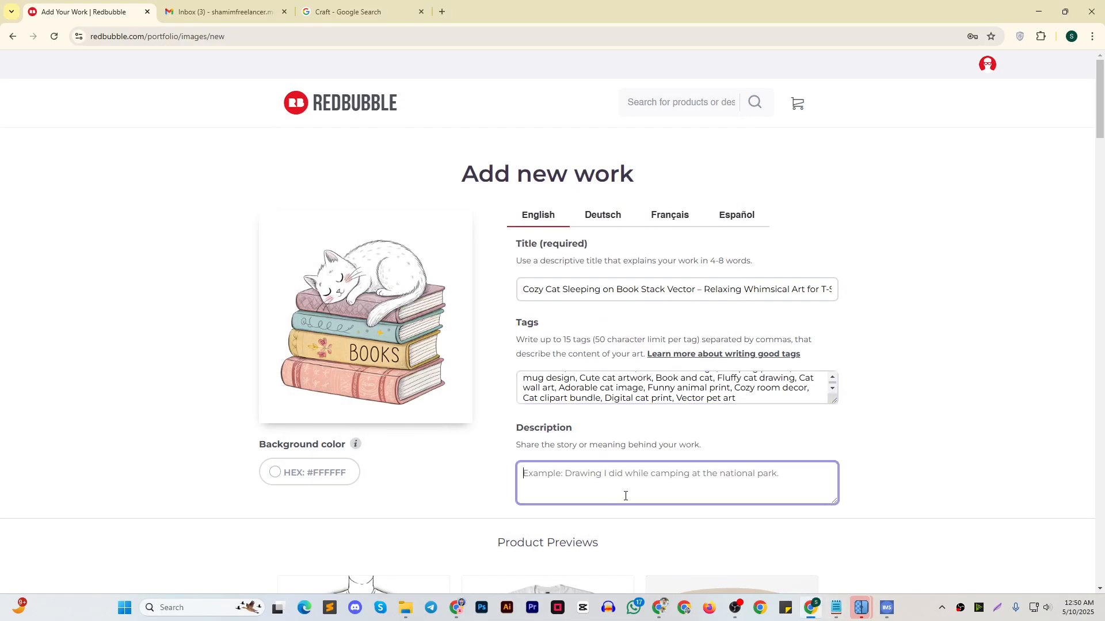
{"action": "left_click", "coordinate": [836, 608]}
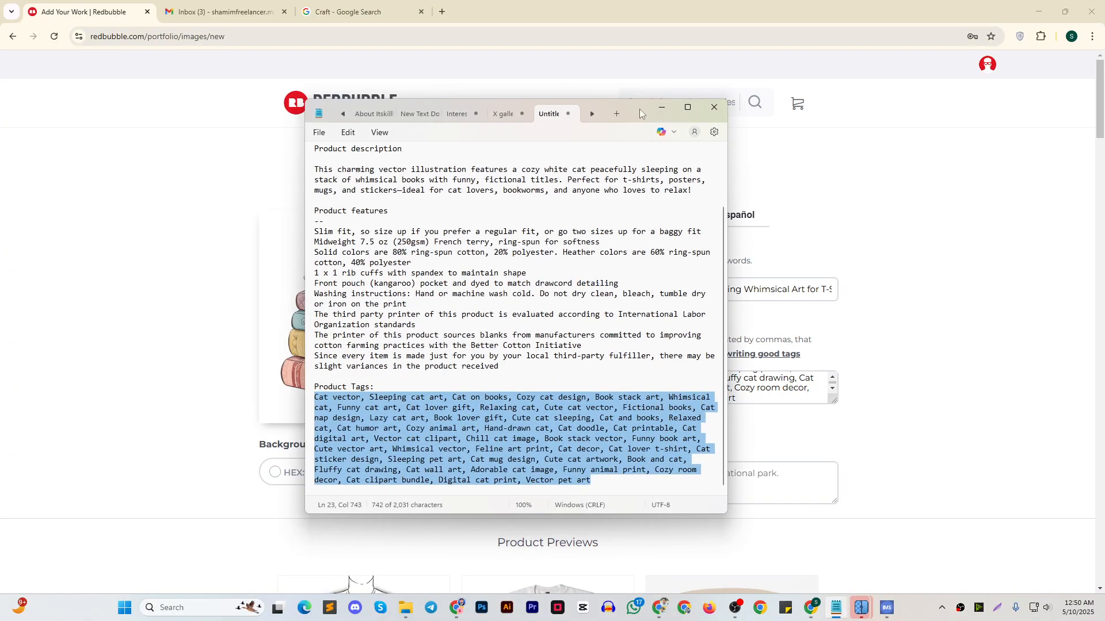
{"action": "left_click_drag", "start_coordinate": [640, 113], "coordinate": [891, 101]}
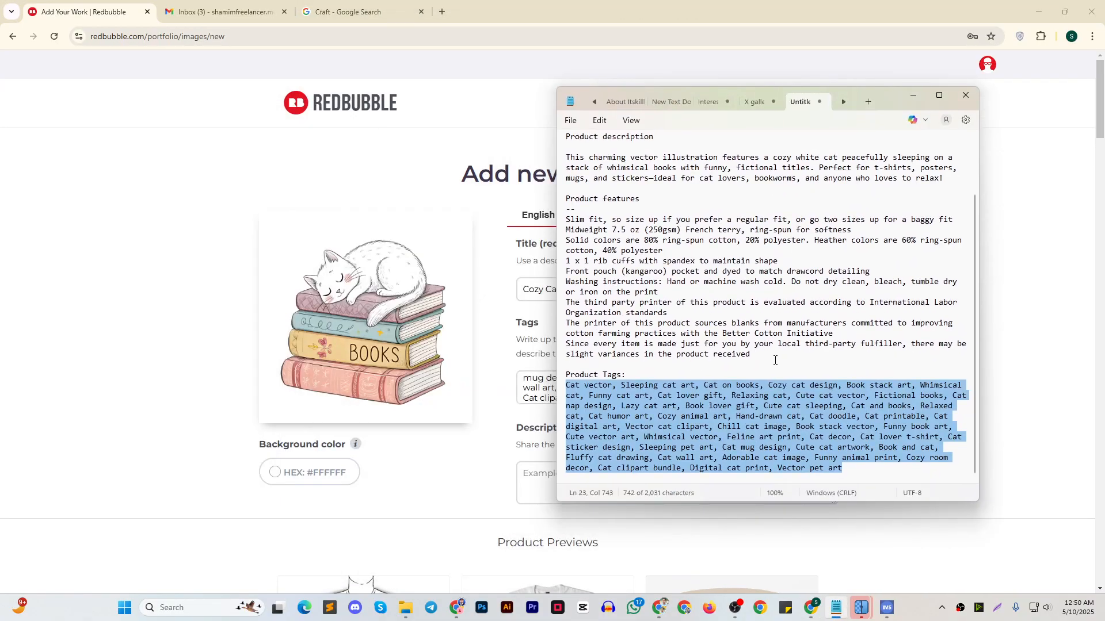
{"action": "scroll", "coordinate": [775, 360], "scroll_direction": "up", "scroll_amount": 2}
{"action": "left_click_drag", "start_coordinate": [570, 228], "coordinate": [959, 254]}
{"action": "left_click", "coordinate": [913, 95]}
{"action": "left_click", "coordinate": [602, 489]}
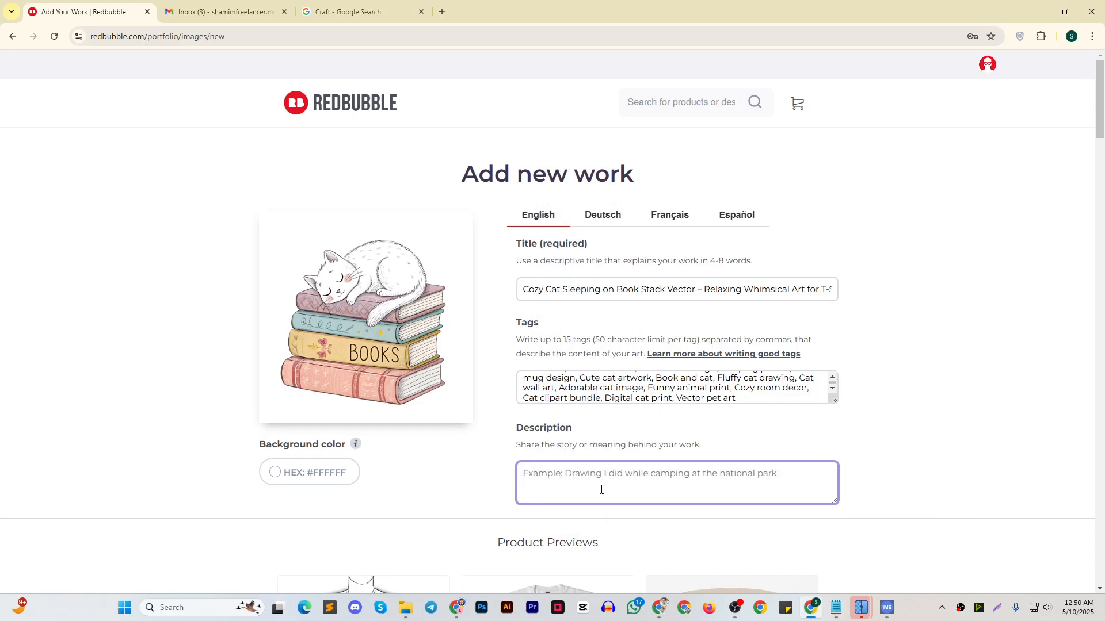
{"action": "key", "text": "ctrl+v"}
Append the product features text beginning "Slim fit, so size up" from Notepad below the description paragraph on Redbubble
{"action": "scroll", "coordinate": [806, 239], "scroll_direction": "down", "scroll_amount": 3}
{"action": "scroll", "coordinate": [806, 240], "scroll_direction": "up", "scroll_amount": 1}
{"action": "scroll", "coordinate": [799, 239], "scroll_direction": "down", "scroll_amount": 2}
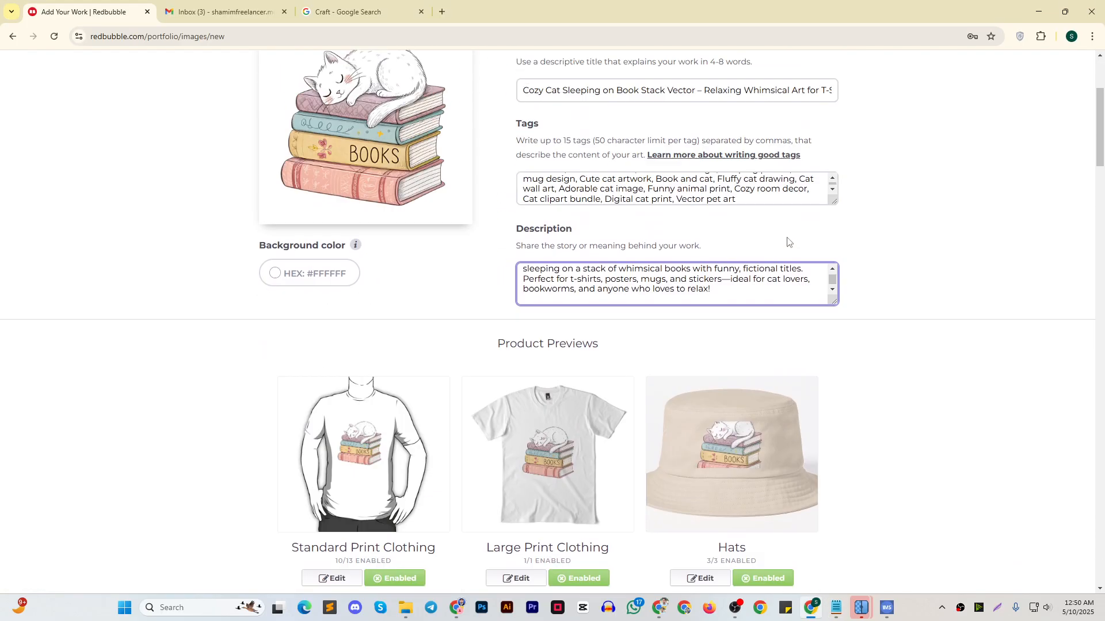
{"action": "scroll", "coordinate": [788, 245], "scroll_direction": "up", "scroll_amount": 1}
{"action": "scroll", "coordinate": [733, 318], "scroll_direction": "down", "scroll_amount": 1}
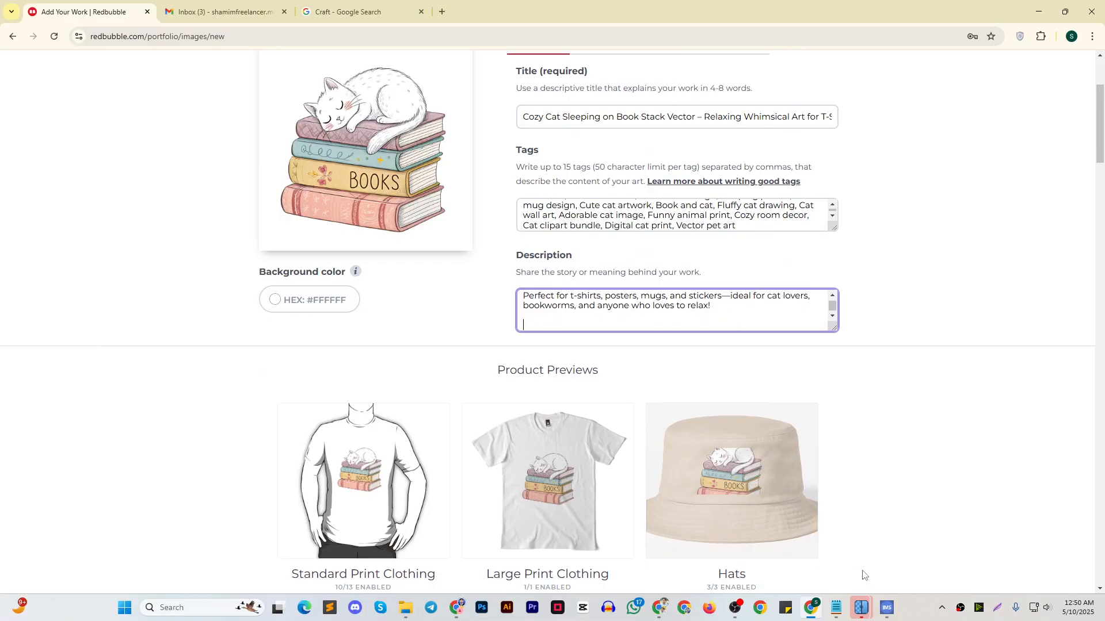
{"action": "left_click", "coordinate": [836, 607]}
{"action": "left_click_drag", "start_coordinate": [567, 289], "coordinate": [765, 420]}
{"action": "left_click", "coordinate": [913, 95]}
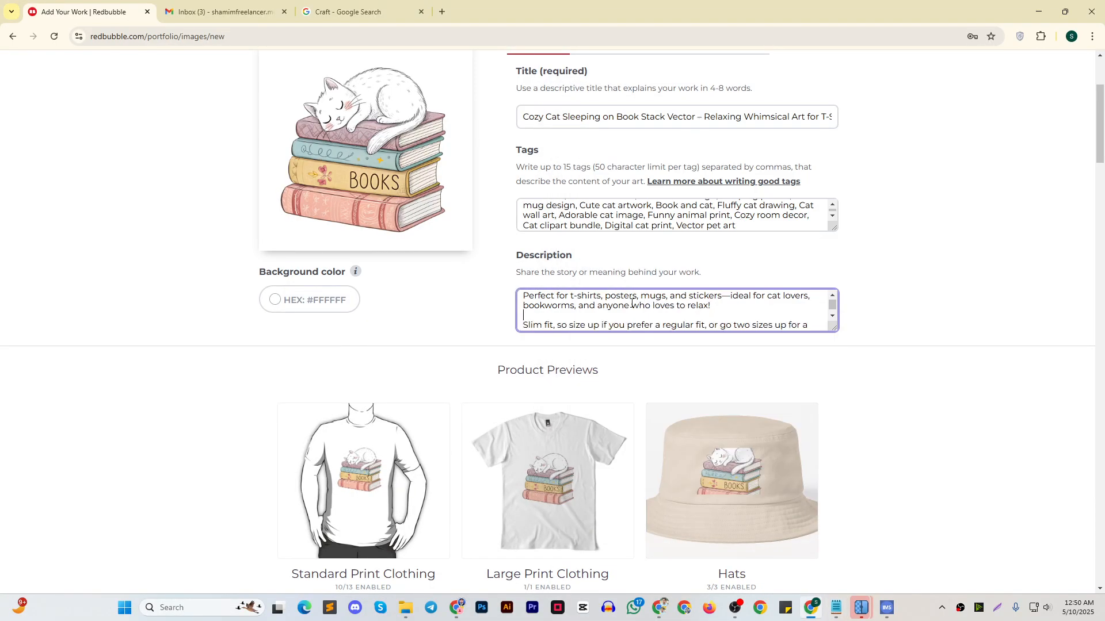
Review the completed listing text and the product previews, from clothing and mugs through to the advanced products and media options
{"action": "scroll", "coordinate": [660, 307], "scroll_direction": "up", "scroll_amount": 3}
{"action": "scroll", "coordinate": [667, 313], "scroll_direction": "down", "scroll_amount": 9}
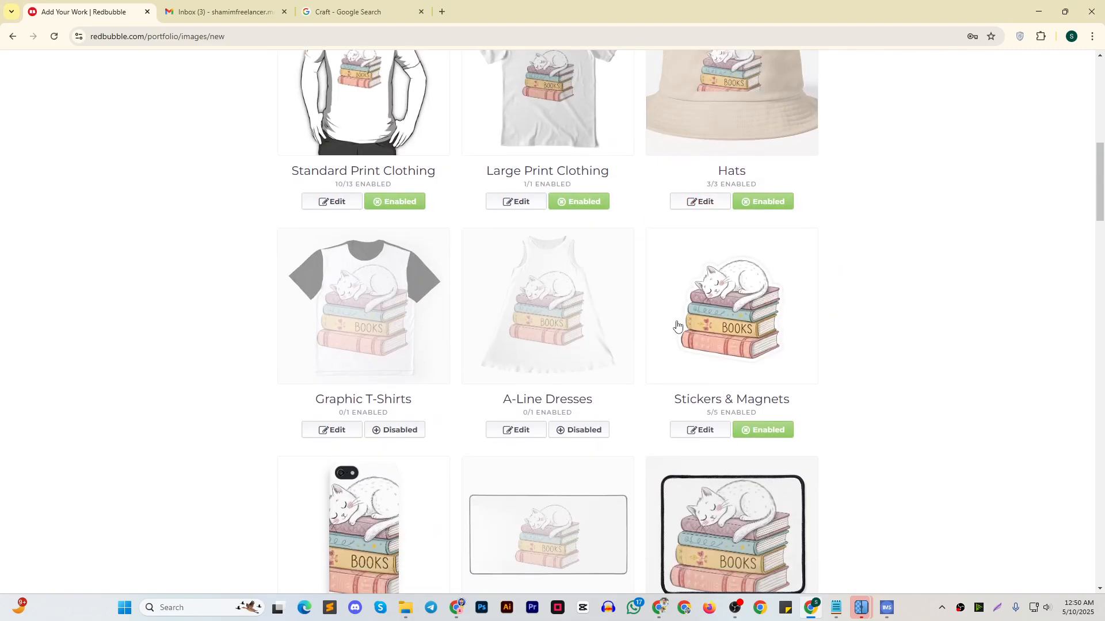
{"action": "scroll", "coordinate": [679, 317], "scroll_direction": "up", "scroll_amount": 8}
{"action": "scroll", "coordinate": [745, 289], "scroll_direction": "down", "scroll_amount": 20}
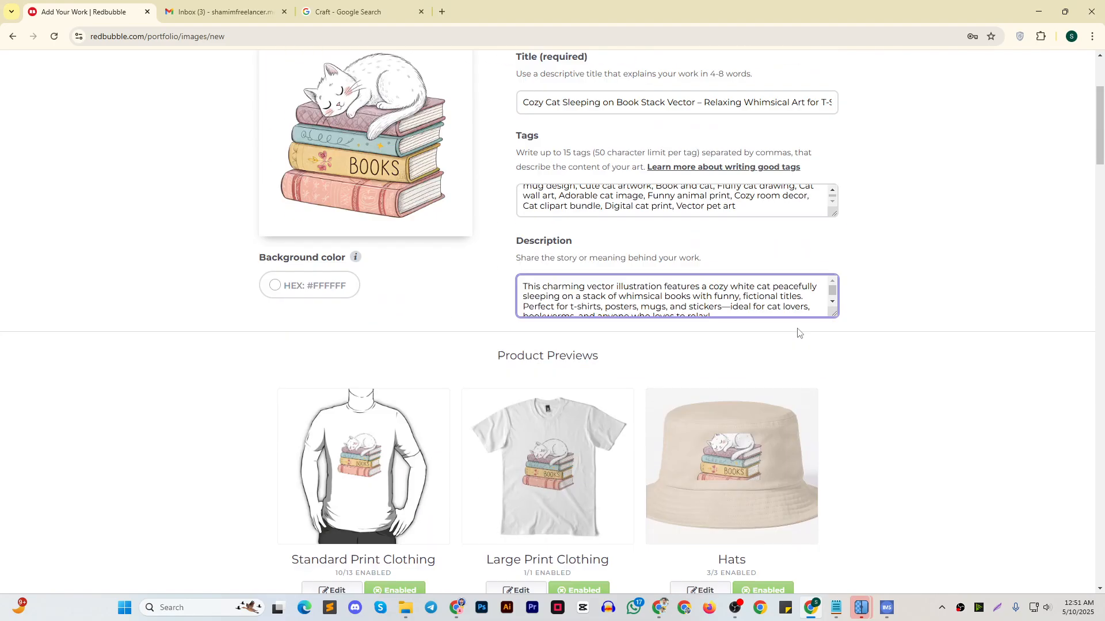
{"action": "scroll", "coordinate": [898, 335], "scroll_direction": "down", "scroll_amount": 10}
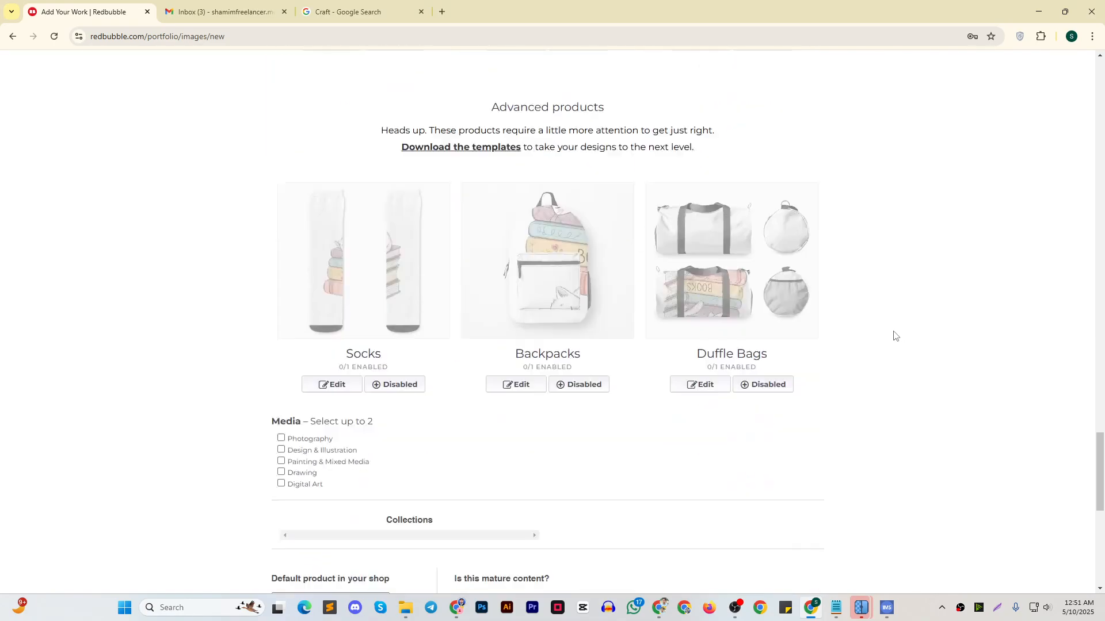
{"action": "scroll", "coordinate": [805, 345], "scroll_direction": "up", "scroll_amount": 6}
{"action": "scroll", "coordinate": [705, 259], "scroll_direction": "up", "scroll_amount": 17}
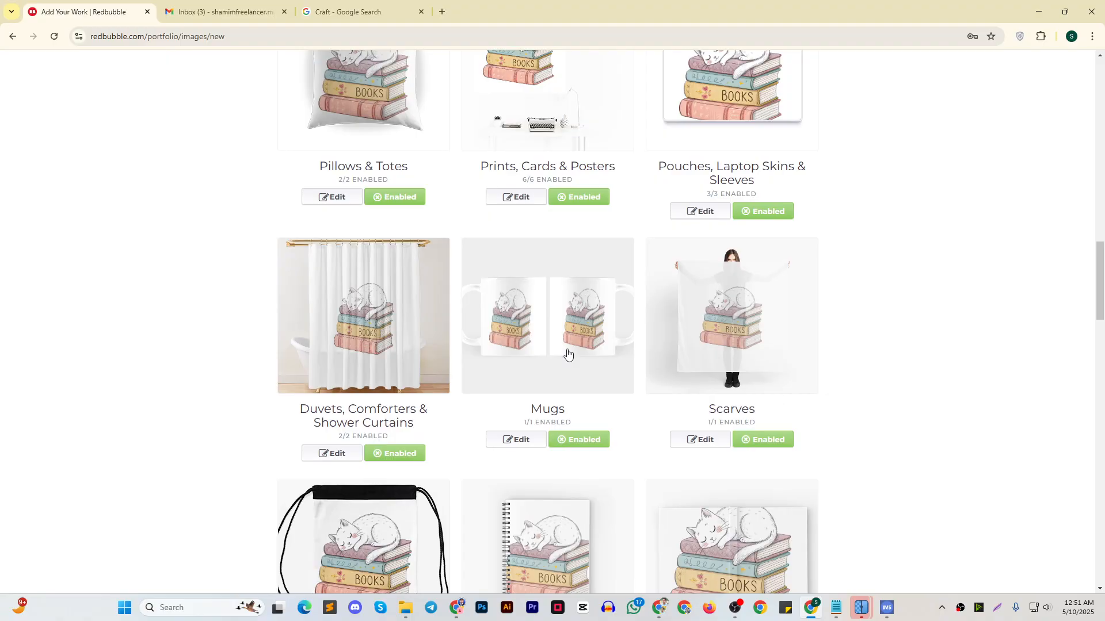
{"action": "scroll", "coordinate": [561, 357], "scroll_direction": "up", "scroll_amount": 11}
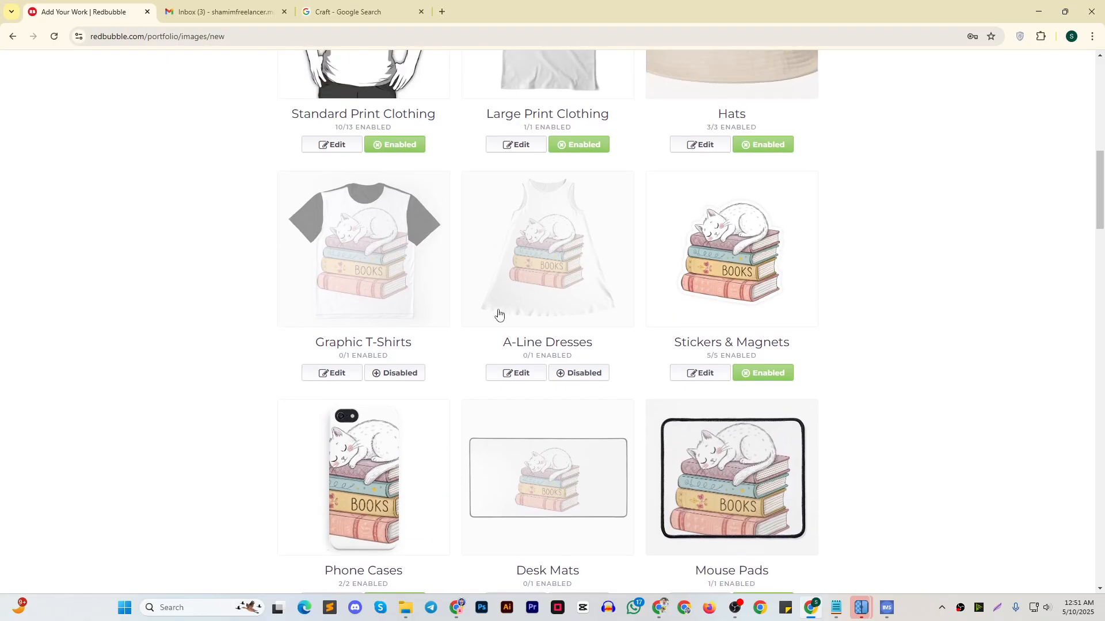
{"action": "scroll", "coordinate": [498, 313], "scroll_direction": "up", "scroll_amount": 4}
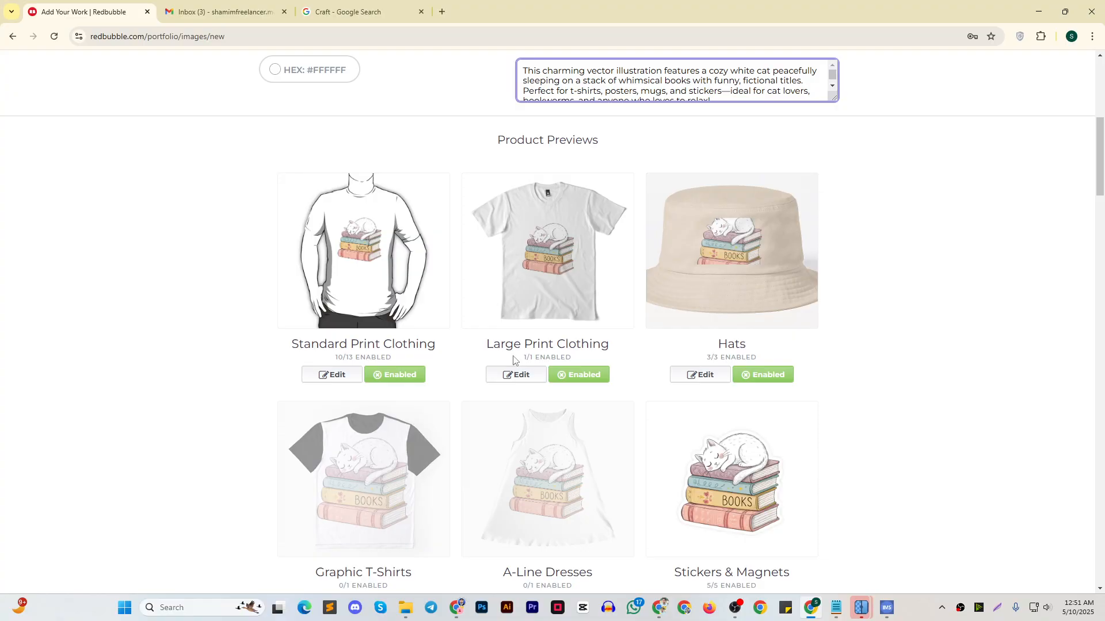
Disable the Prints, Cards & Posters product group for the cat-on-books design
{"action": "scroll", "coordinate": [532, 349], "scroll_direction": "down", "scroll_amount": 4}
{"action": "scroll", "coordinate": [715, 256], "scroll_direction": "up", "scroll_amount": 2}
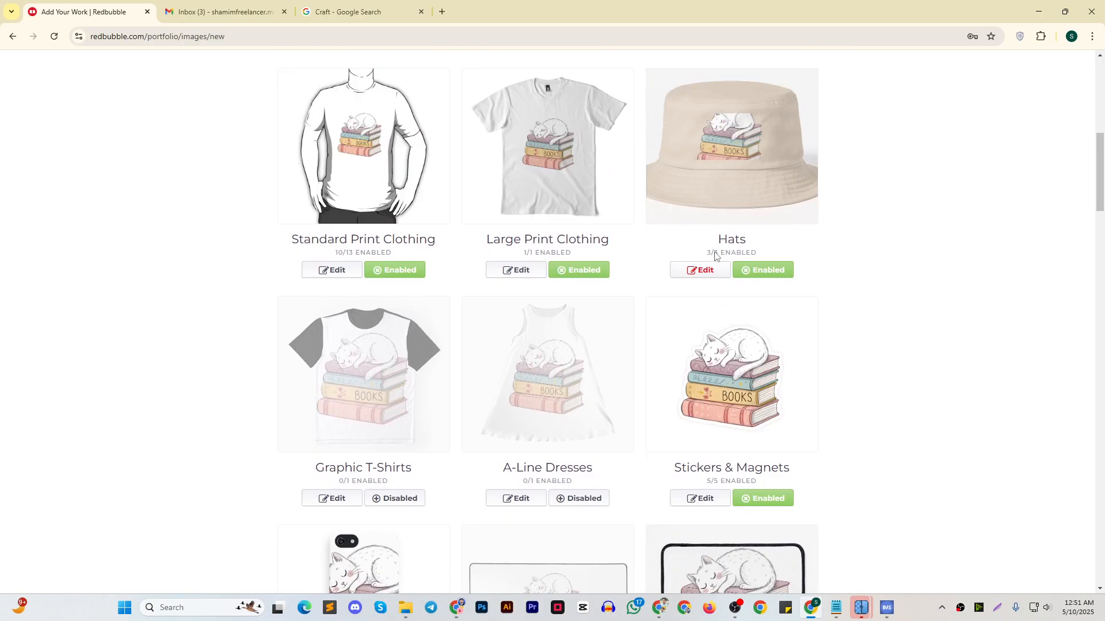
{"action": "scroll", "coordinate": [715, 256], "scroll_direction": "down", "scroll_amount": 4}
{"action": "scroll", "coordinate": [715, 256], "scroll_direction": "up", "scroll_amount": 5}
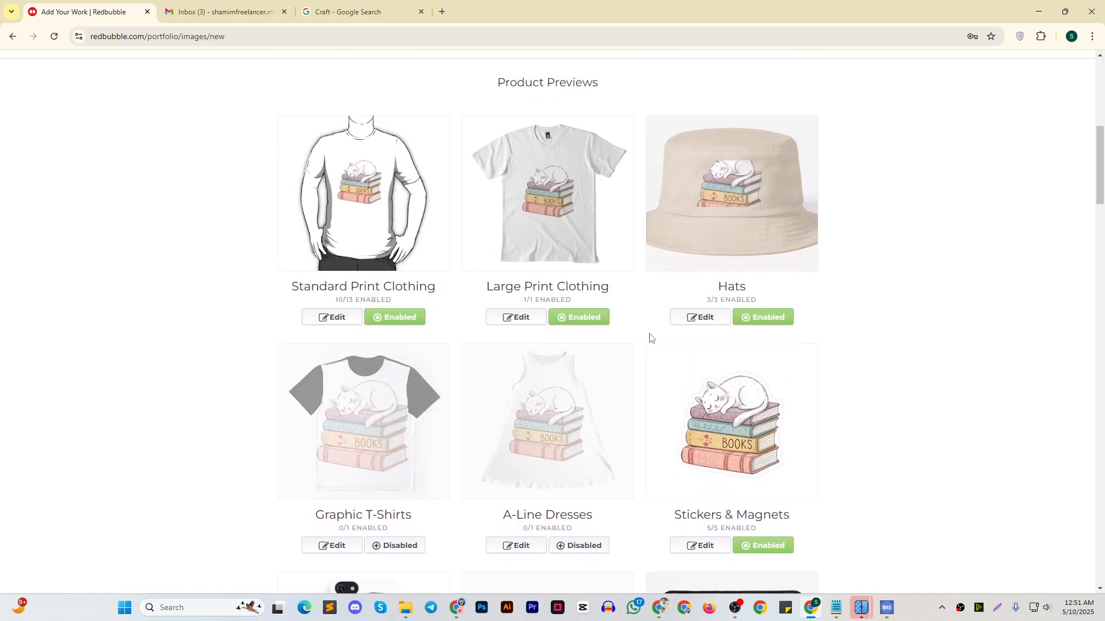
{"action": "scroll", "coordinate": [646, 352], "scroll_direction": "down", "scroll_amount": 8}
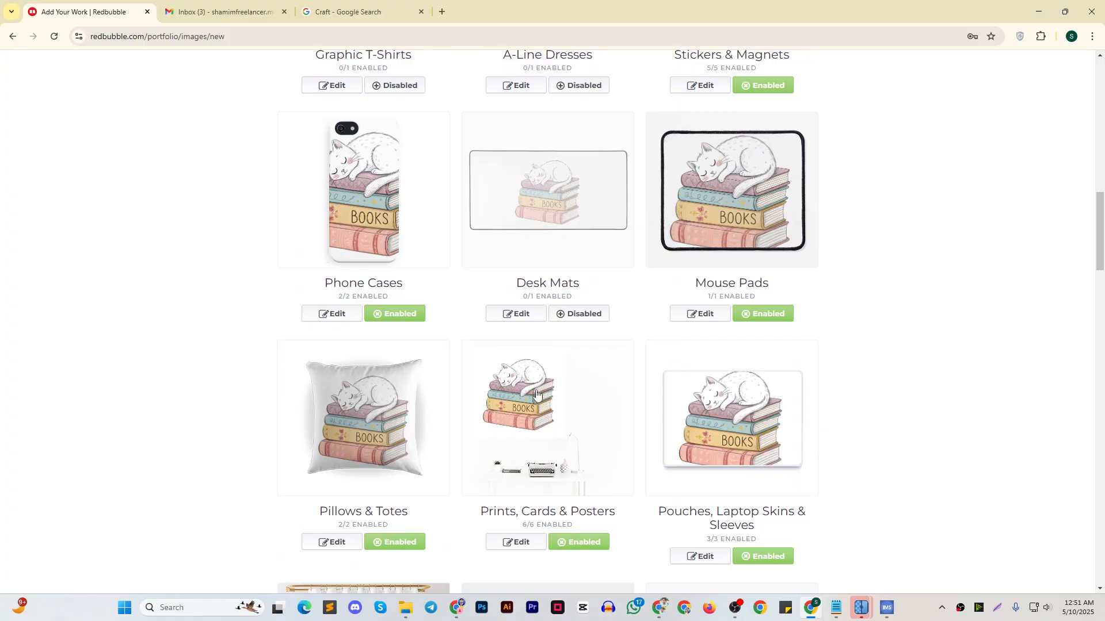
{"action": "scroll", "coordinate": [529, 382], "scroll_direction": "down", "scroll_amount": 4}
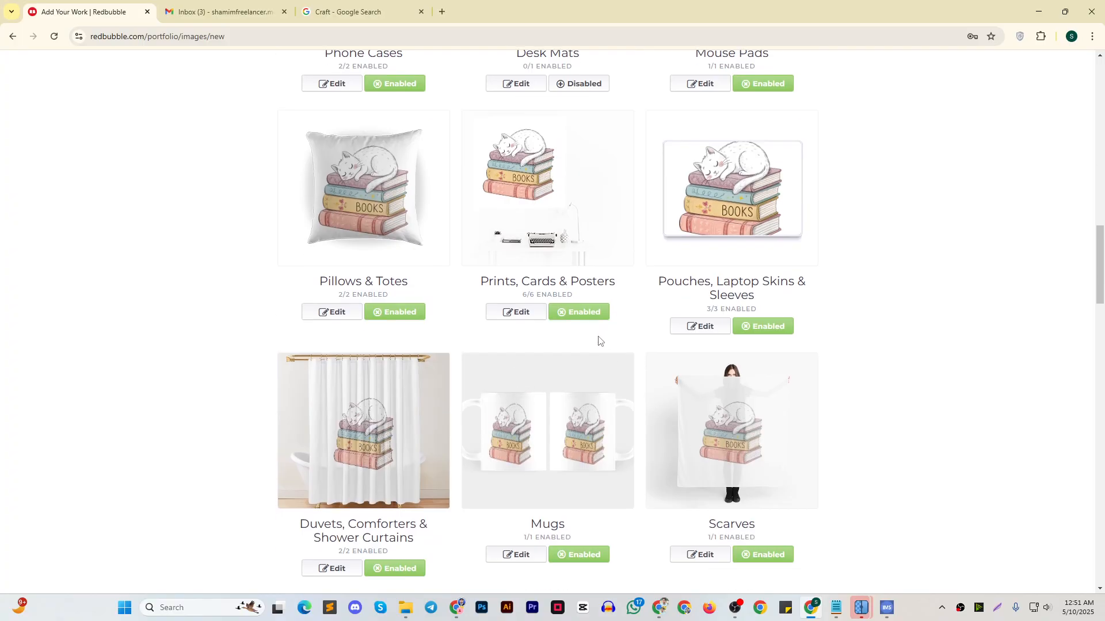
{"action": "scroll", "coordinate": [598, 342], "scroll_direction": "up", "scroll_amount": 2}
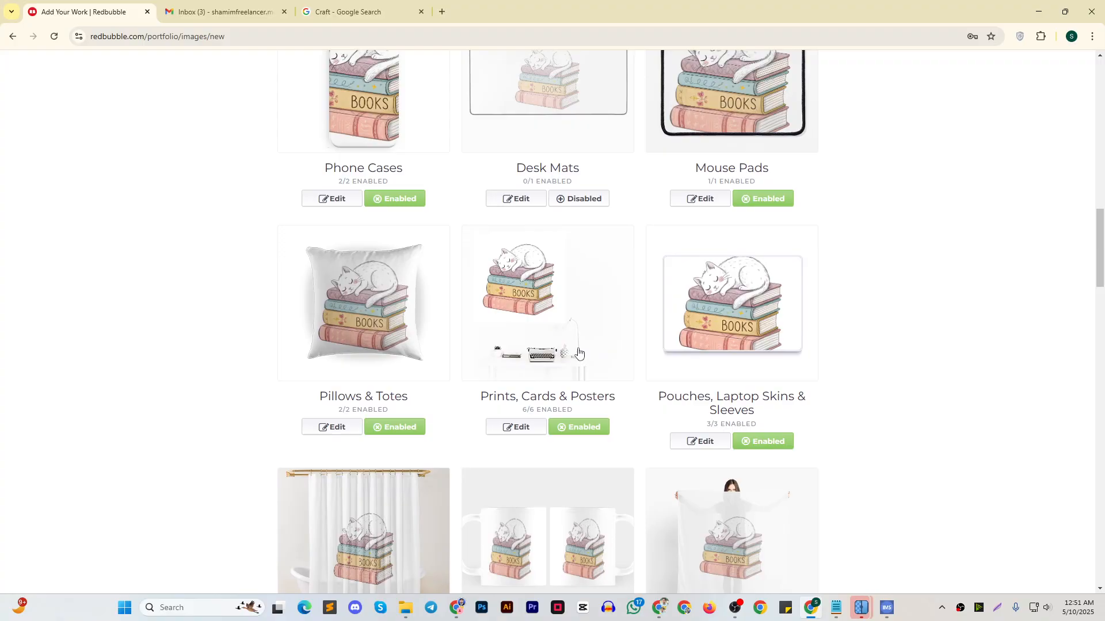
{"action": "left_click", "coordinate": [571, 433]}
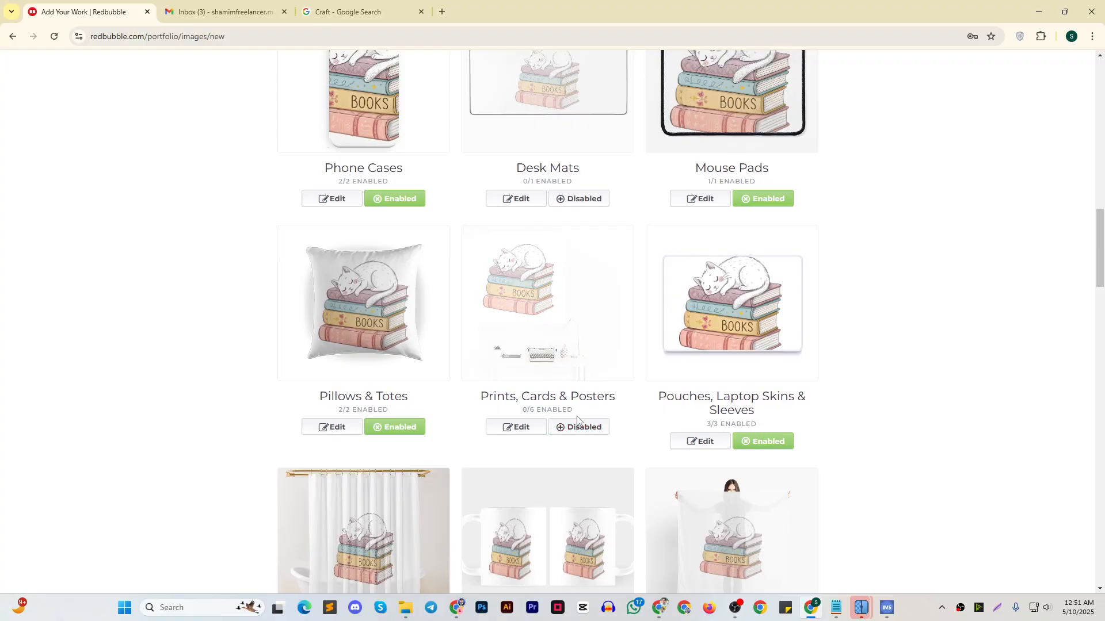
Enable the A-Line Dresses and Graphic T-Shirts products for the design
{"action": "scroll", "coordinate": [573, 403], "scroll_direction": "up", "scroll_amount": 3}
{"action": "scroll", "coordinate": [572, 377], "scroll_direction": "up", "scroll_amount": 3}
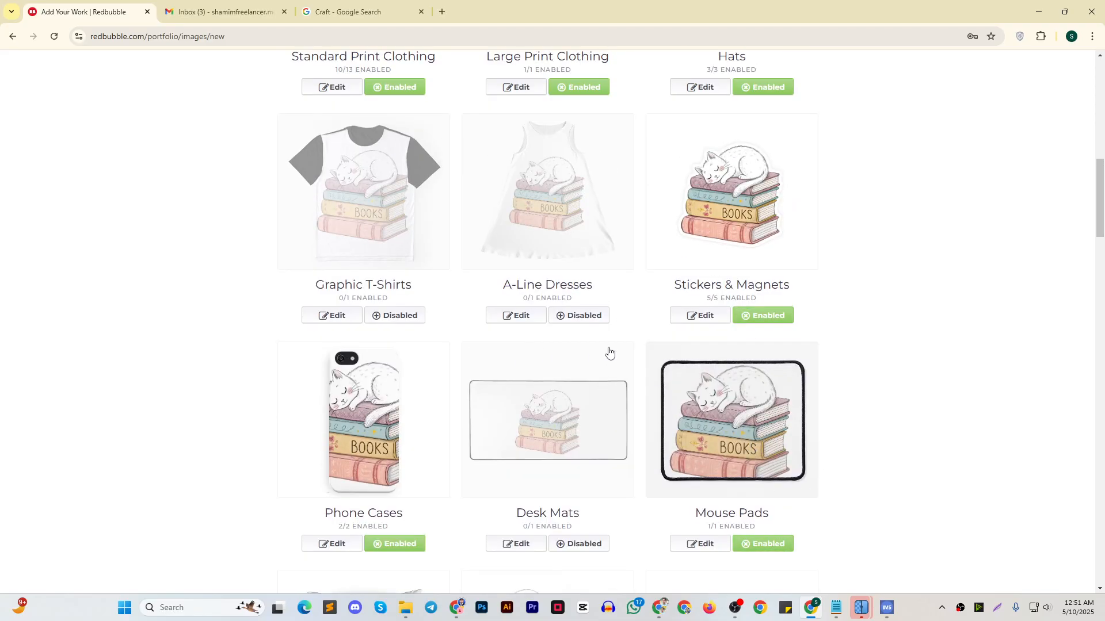
{"action": "left_click", "coordinate": [599, 320]}
{"action": "scroll", "coordinate": [604, 331], "scroll_direction": "up", "scroll_amount": 4}
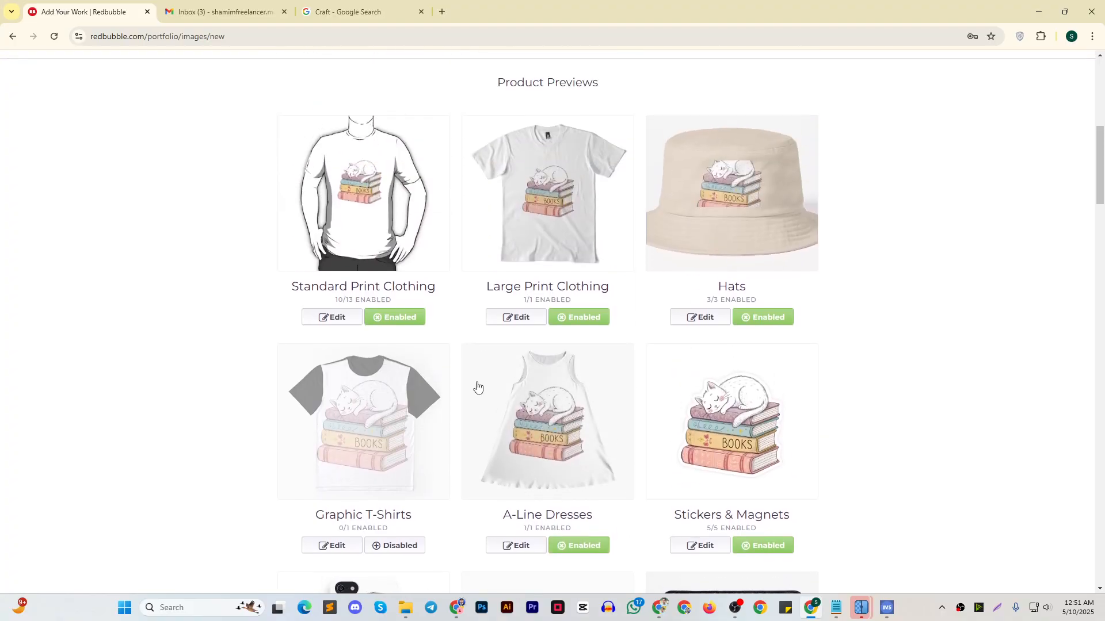
{"action": "left_click", "coordinate": [392, 550]}
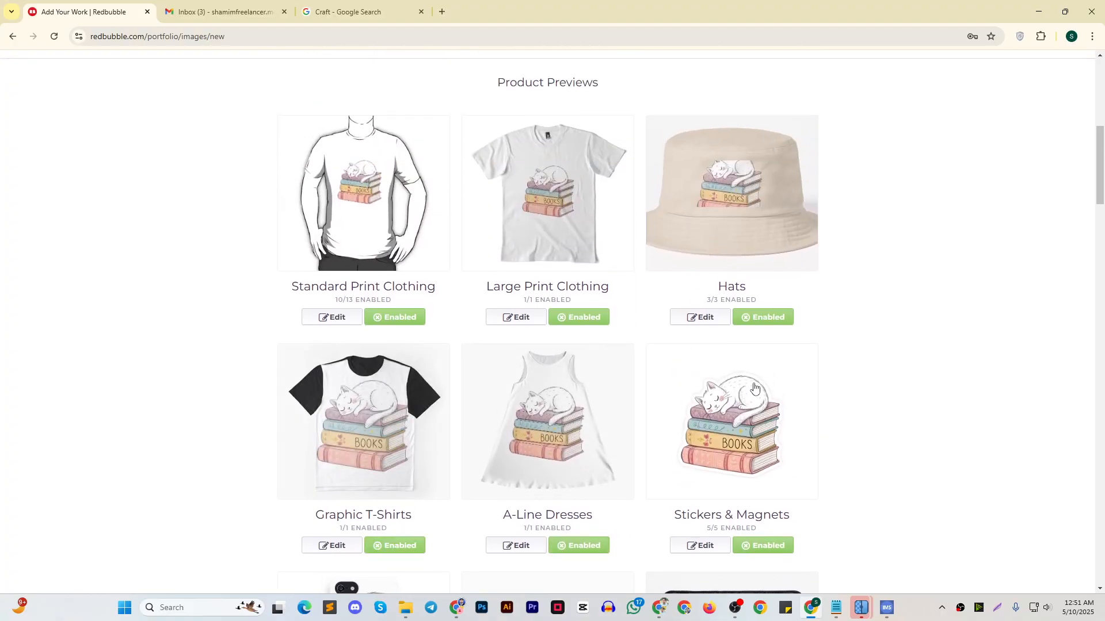
Disable the Duvets, Comforters & Shower Curtains group, and switch Hardcover Journals off and back on
{"action": "scroll", "coordinate": [783, 374], "scroll_direction": "down", "scroll_amount": 3}
{"action": "scroll", "coordinate": [784, 368], "scroll_direction": "up", "scroll_amount": 1}
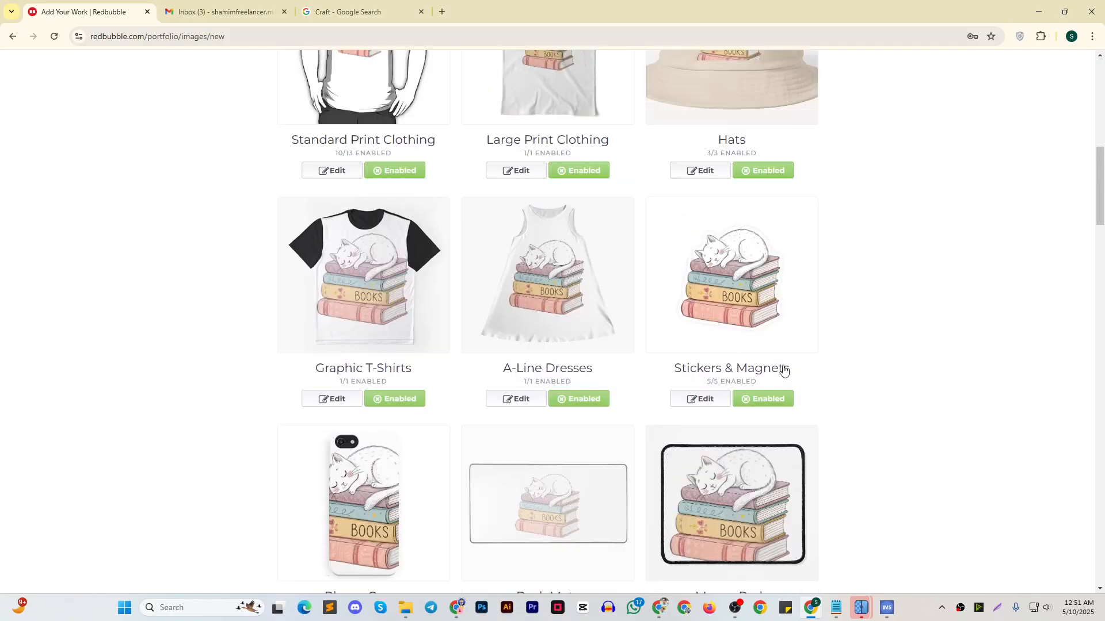
{"action": "scroll", "coordinate": [748, 357], "scroll_direction": "down", "scroll_amount": 6}
{"action": "scroll", "coordinate": [711, 344], "scroll_direction": "down", "scroll_amount": 6}
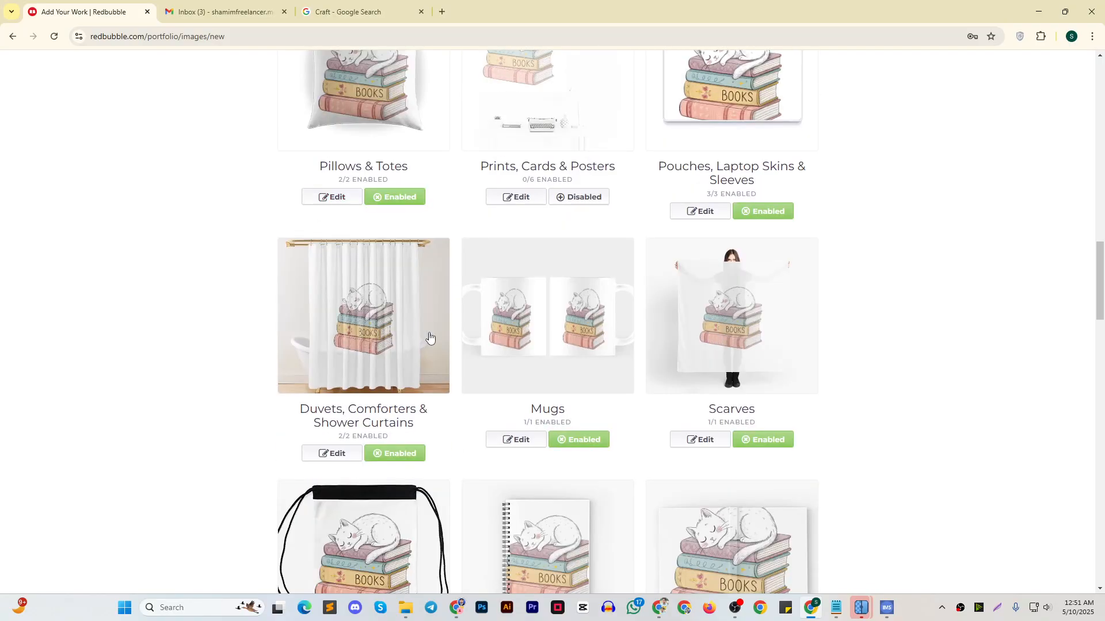
{"action": "scroll", "coordinate": [406, 289], "scroll_direction": "up", "scroll_amount": 2}
{"action": "scroll", "coordinate": [376, 206], "scroll_direction": "down", "scroll_amount": 4}
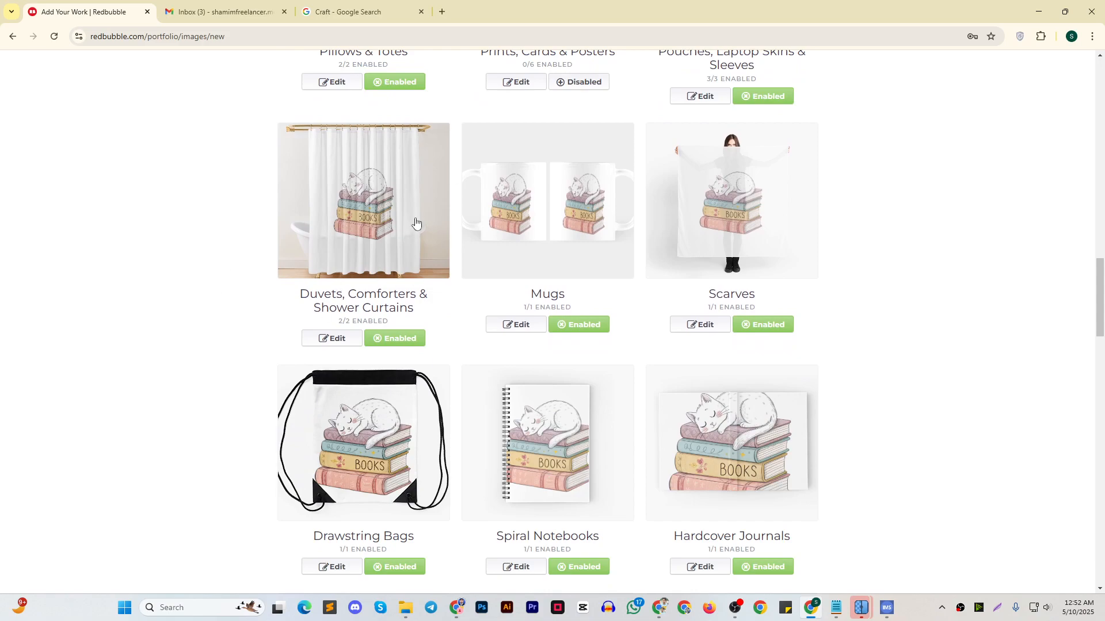
{"action": "scroll", "coordinate": [431, 221], "scroll_direction": "down", "scroll_amount": 2}
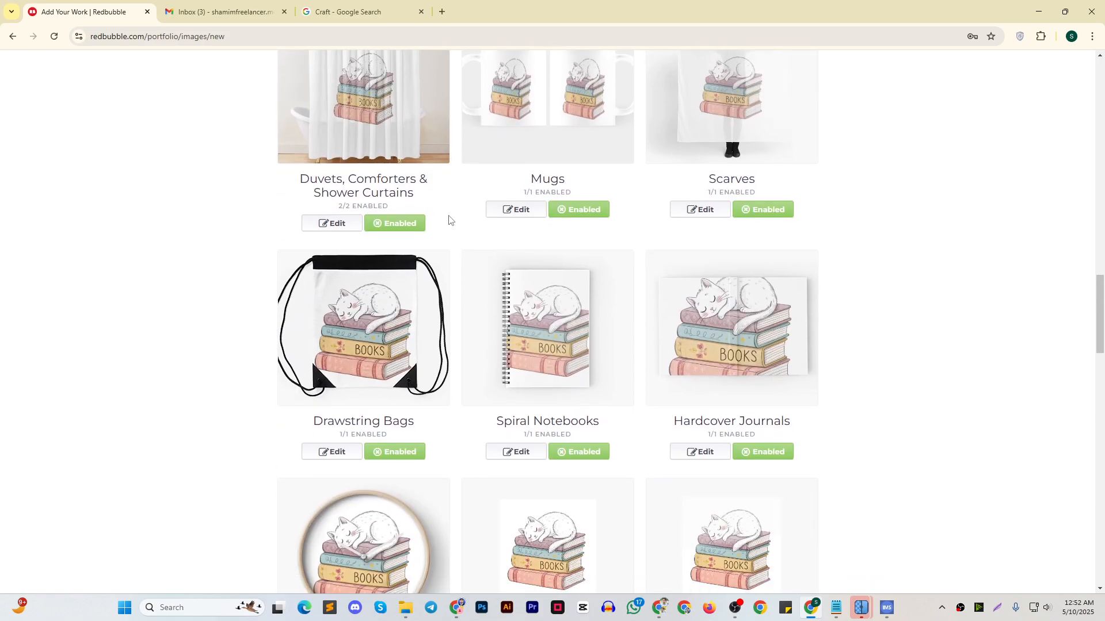
{"action": "left_click", "coordinate": [390, 224]}
{"action": "scroll", "coordinate": [646, 316], "scroll_direction": "down", "scroll_amount": 3}
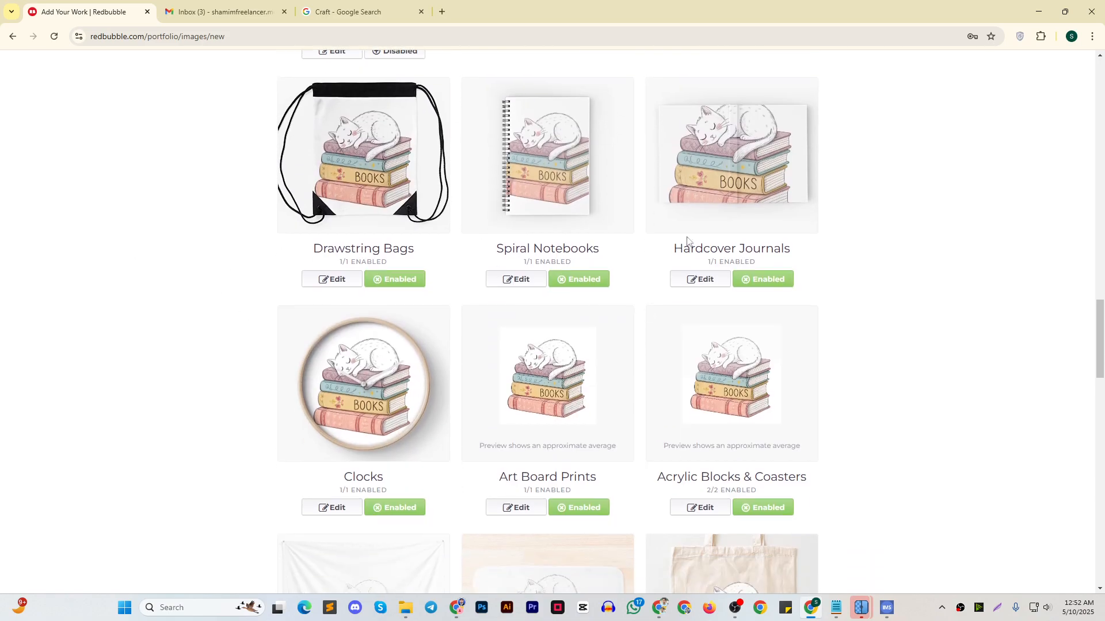
{"action": "left_click", "coordinate": [773, 283]}
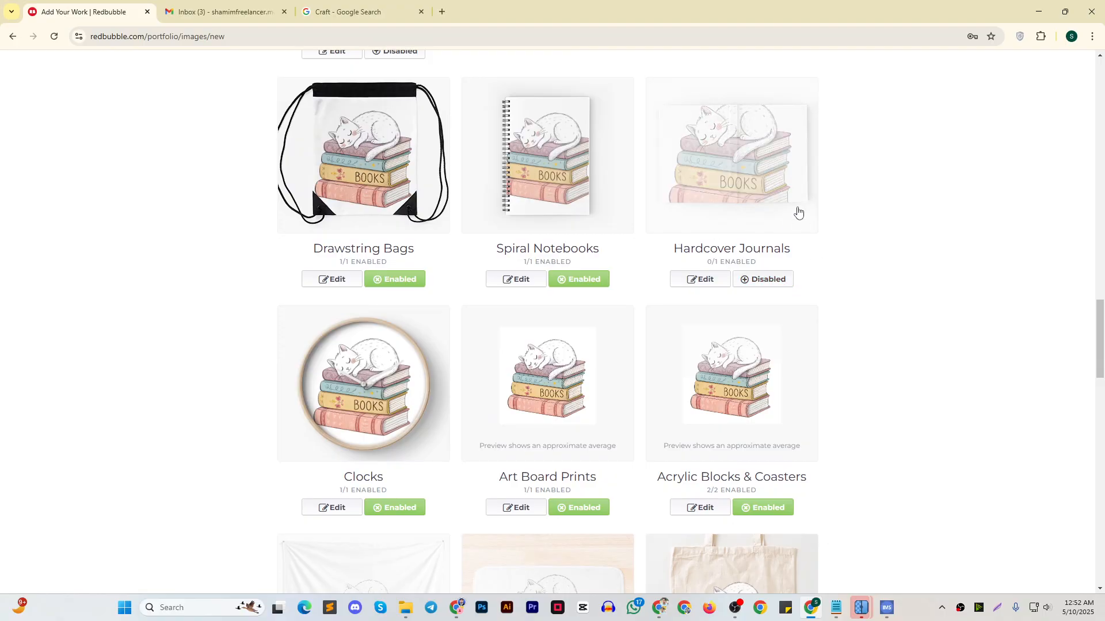
{"action": "left_click", "coordinate": [767, 279]}
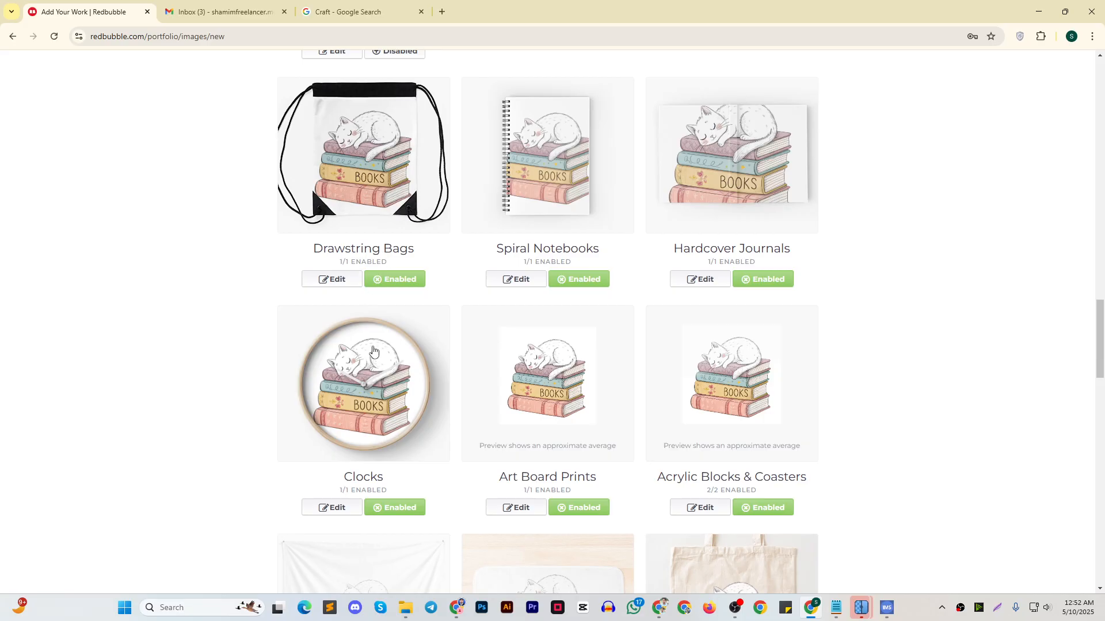
Enable the Bath Mats and Aprons products for the design
{"action": "scroll", "coordinate": [374, 349], "scroll_direction": "down", "scroll_amount": 2}
{"action": "scroll", "coordinate": [735, 329], "scroll_direction": "down", "scroll_amount": 3}
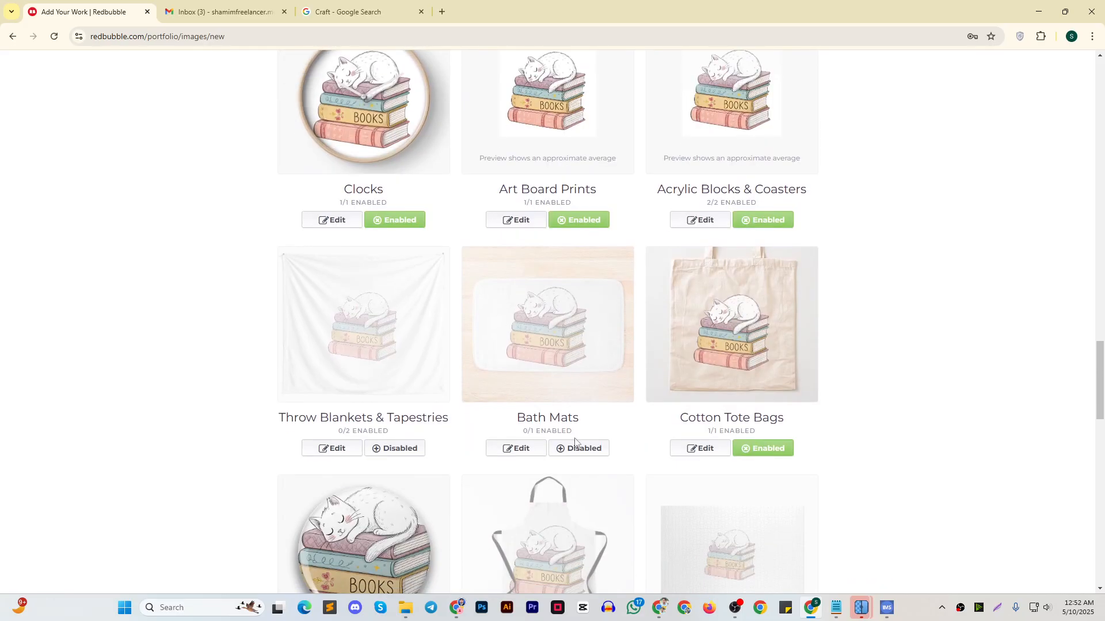
{"action": "left_click", "coordinate": [580, 449]}
{"action": "scroll", "coordinate": [424, 377], "scroll_direction": "down", "scroll_amount": 1}
{"action": "scroll", "coordinate": [705, 378], "scroll_direction": "down", "scroll_amount": 3}
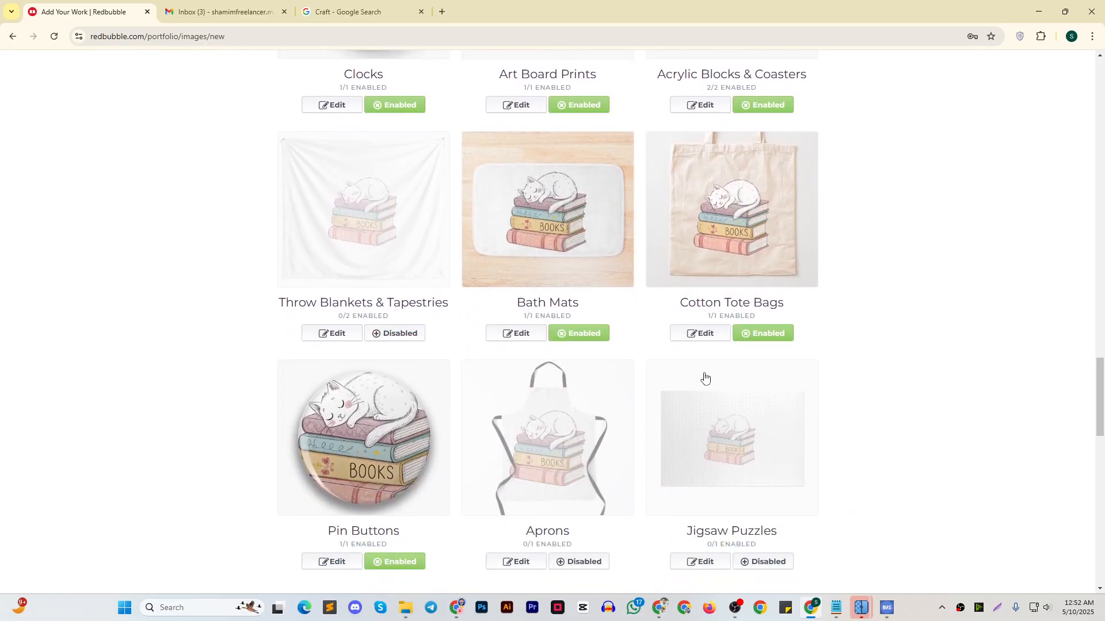
{"action": "left_click", "coordinate": [575, 447]}
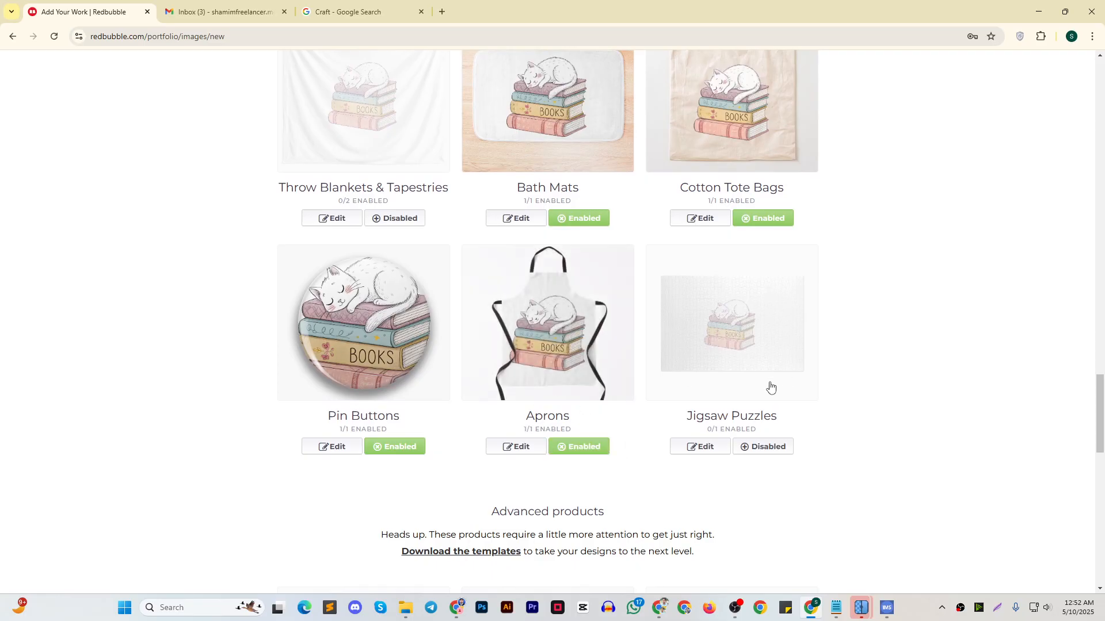
Enable Backpacks among the advanced products
{"action": "scroll", "coordinate": [733, 420], "scroll_direction": "down", "scroll_amount": 6}
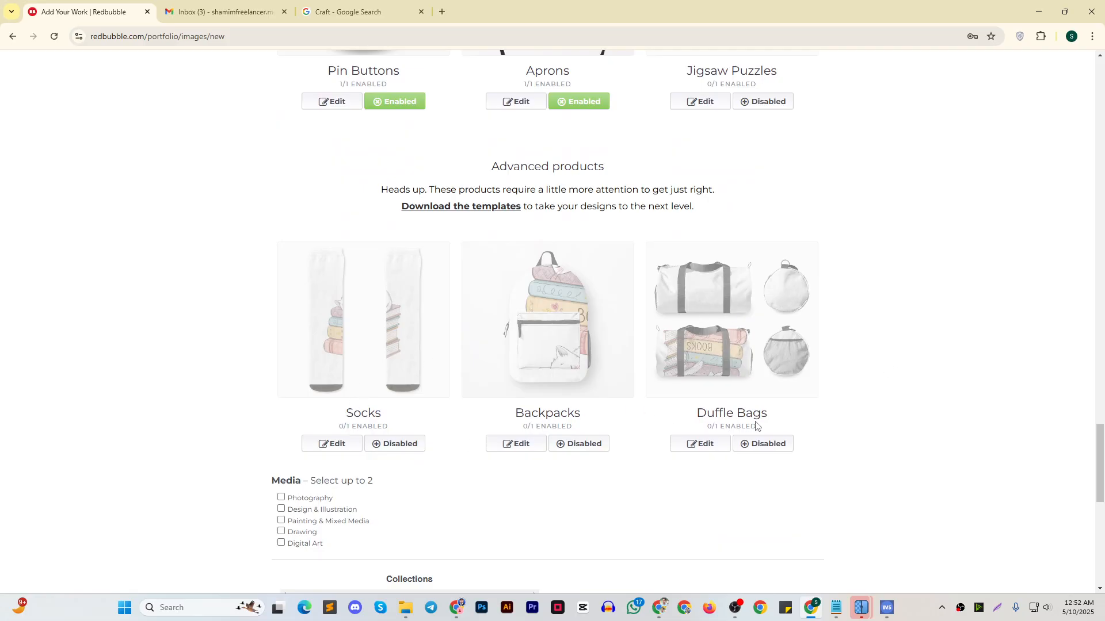
{"action": "scroll", "coordinate": [699, 412], "scroll_direction": "down", "scroll_amount": 2}
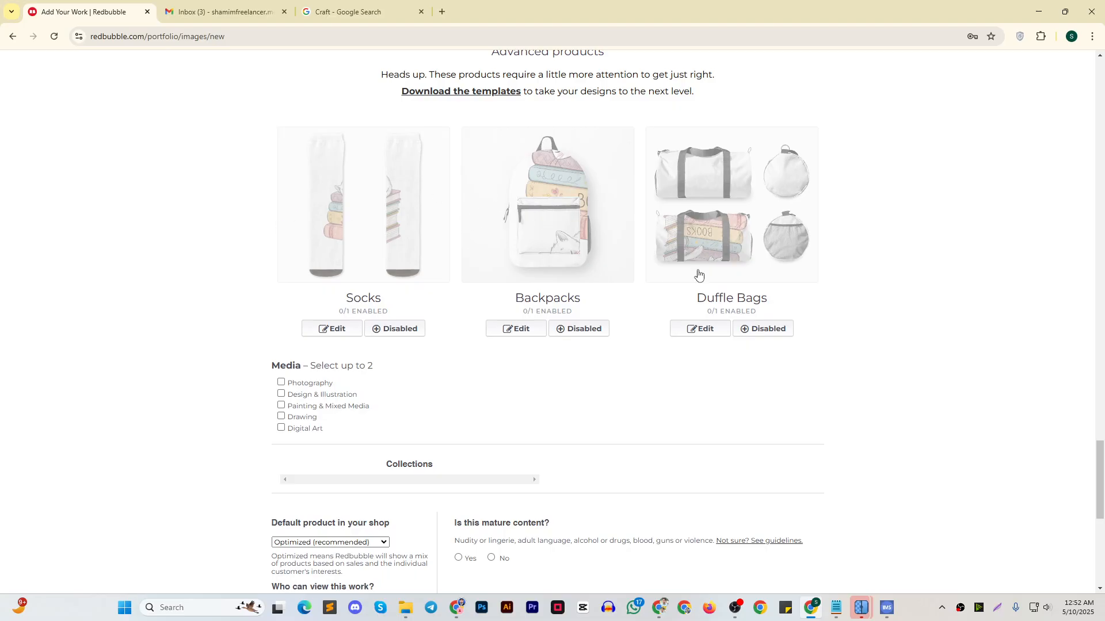
{"action": "left_click", "coordinate": [582, 331]}
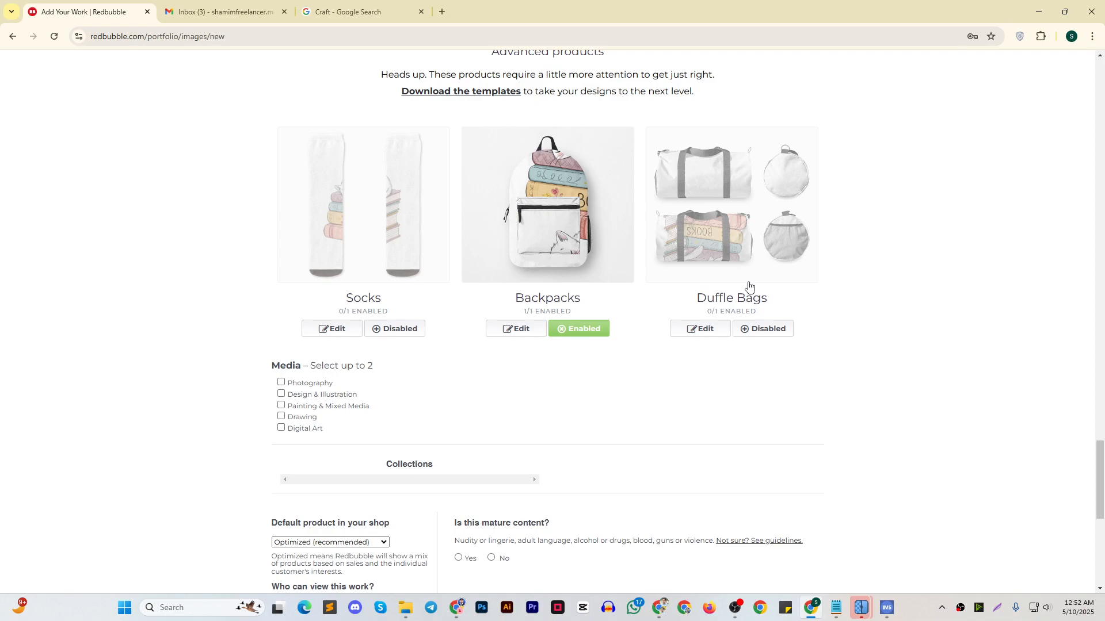
{"action": "scroll", "coordinate": [751, 282], "scroll_direction": "up", "scroll_amount": 1}
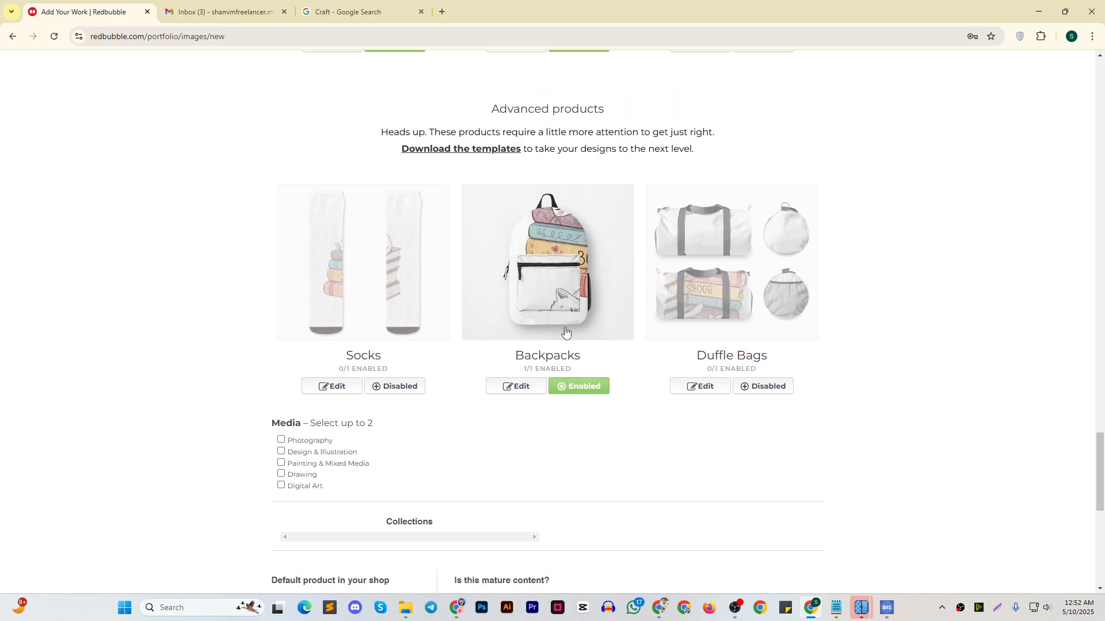
Set the work's media types to Digital Art and Painting & Mixed Media
{"action": "scroll", "coordinate": [414, 305], "scroll_direction": "down", "scroll_amount": 3}
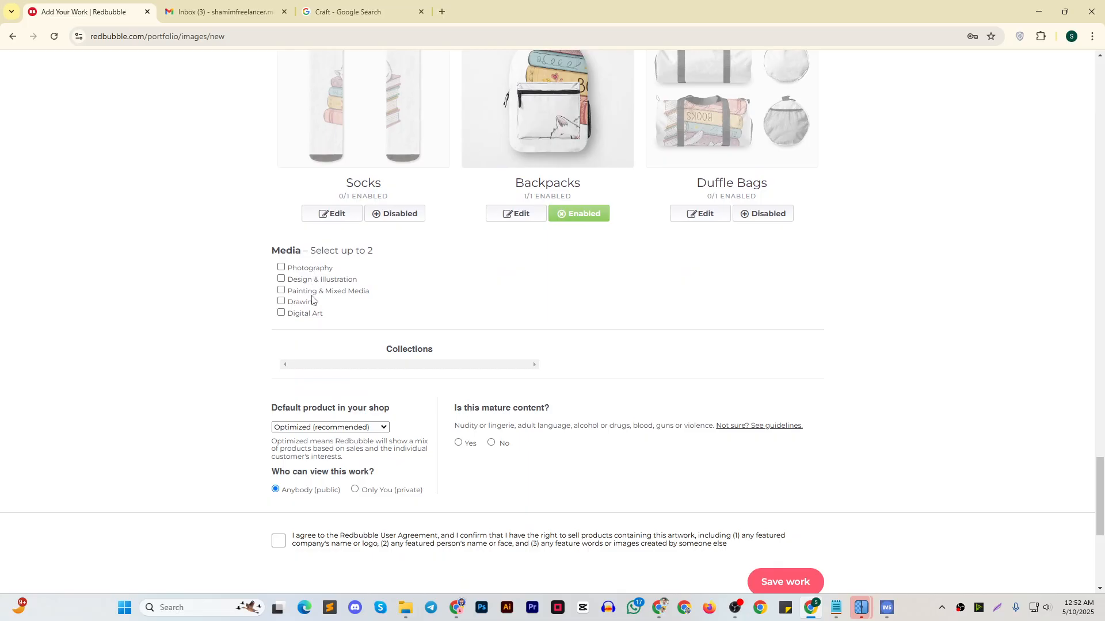
{"action": "left_click", "coordinate": [282, 314]}
{"action": "left_click", "coordinate": [292, 292]}
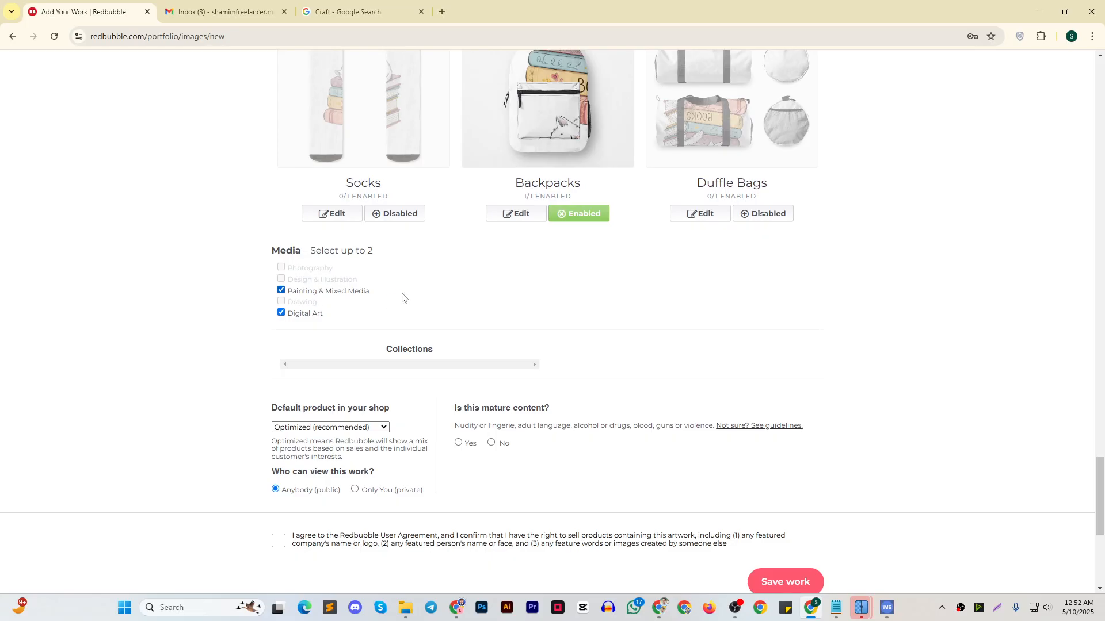
Set the default product in the shop to Sticker and mark the work as not containing mature content
{"action": "scroll", "coordinate": [429, 305], "scroll_direction": "down", "scroll_amount": 2}
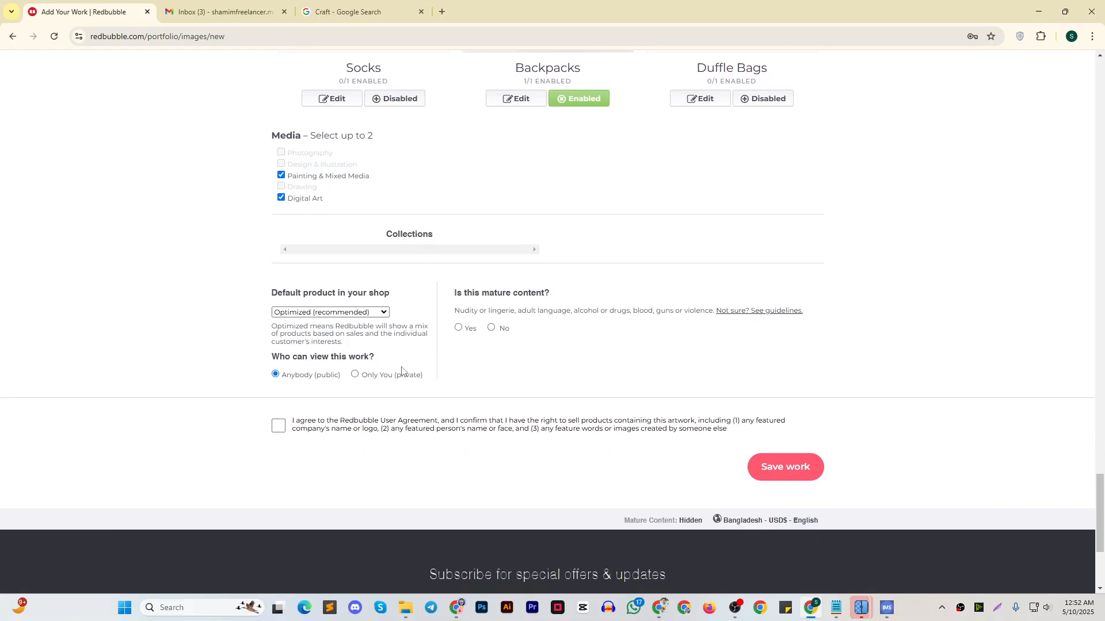
{"action": "left_click", "coordinate": [346, 314]}
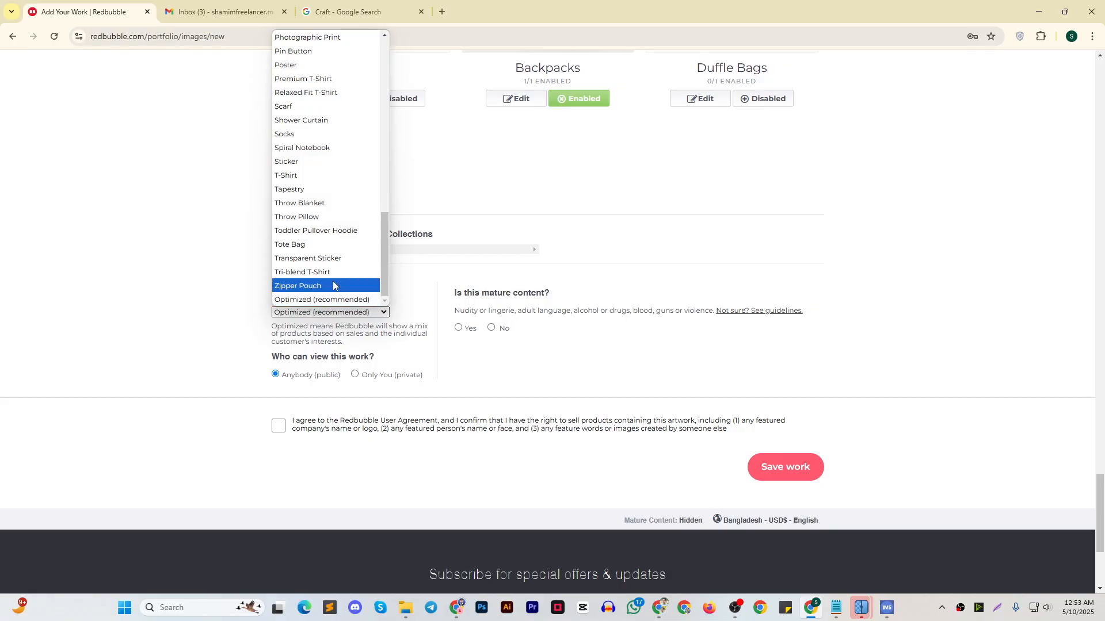
{"action": "scroll", "coordinate": [326, 284], "scroll_direction": "up", "scroll_amount": 15}
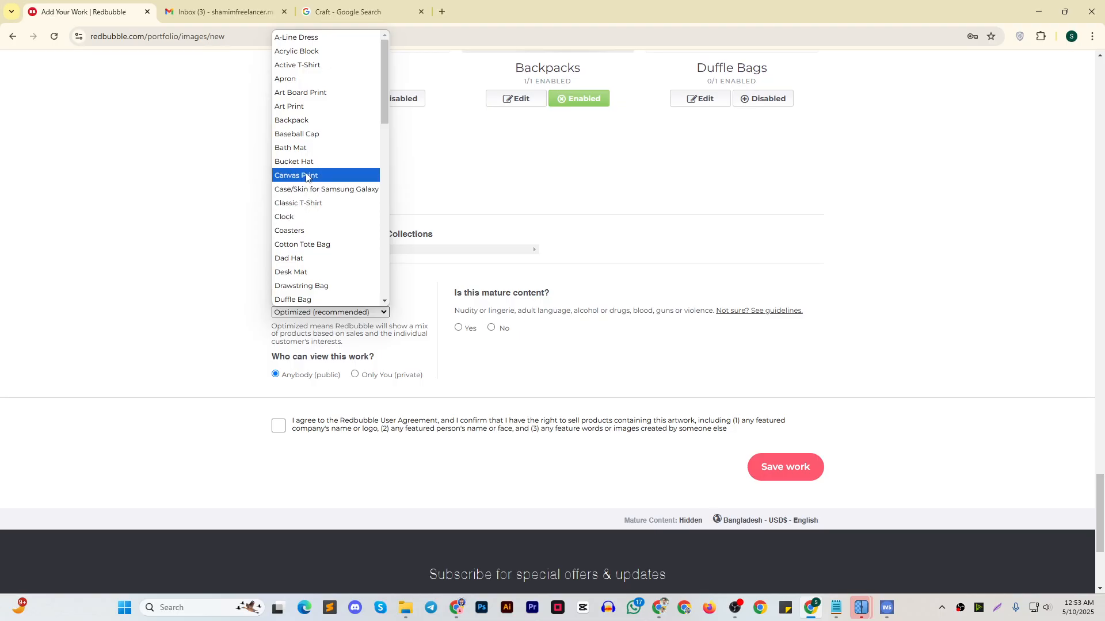
{"action": "scroll", "coordinate": [310, 204], "scroll_direction": "down", "scroll_amount": 5}
{"action": "scroll", "coordinate": [315, 201], "scroll_direction": "up", "scroll_amount": 1}
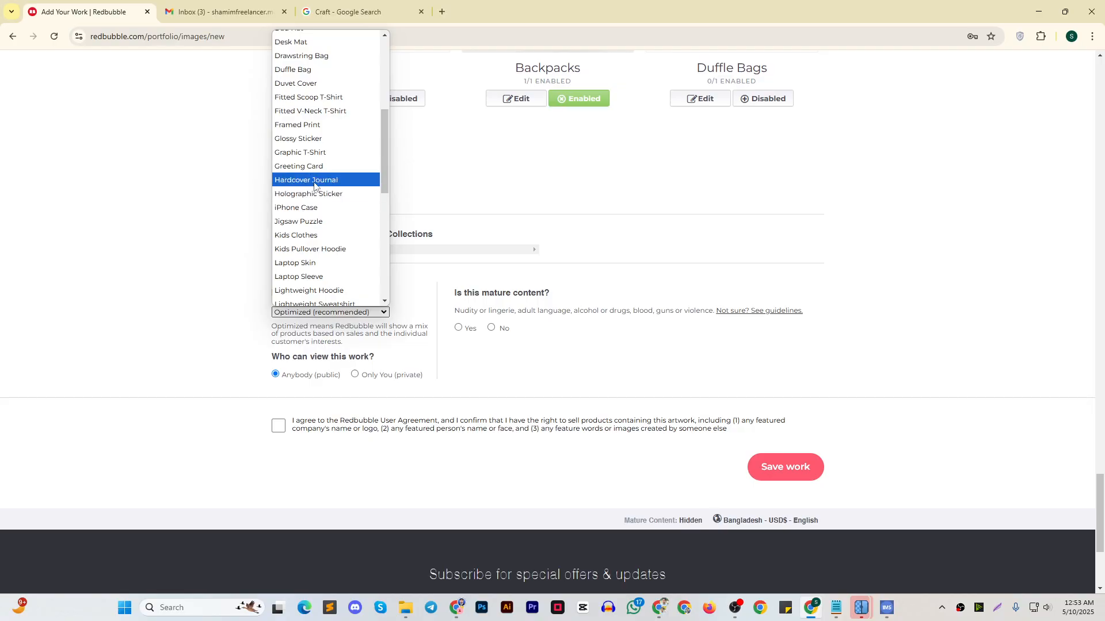
{"action": "scroll", "coordinate": [310, 237], "scroll_direction": "up", "scroll_amount": 3}
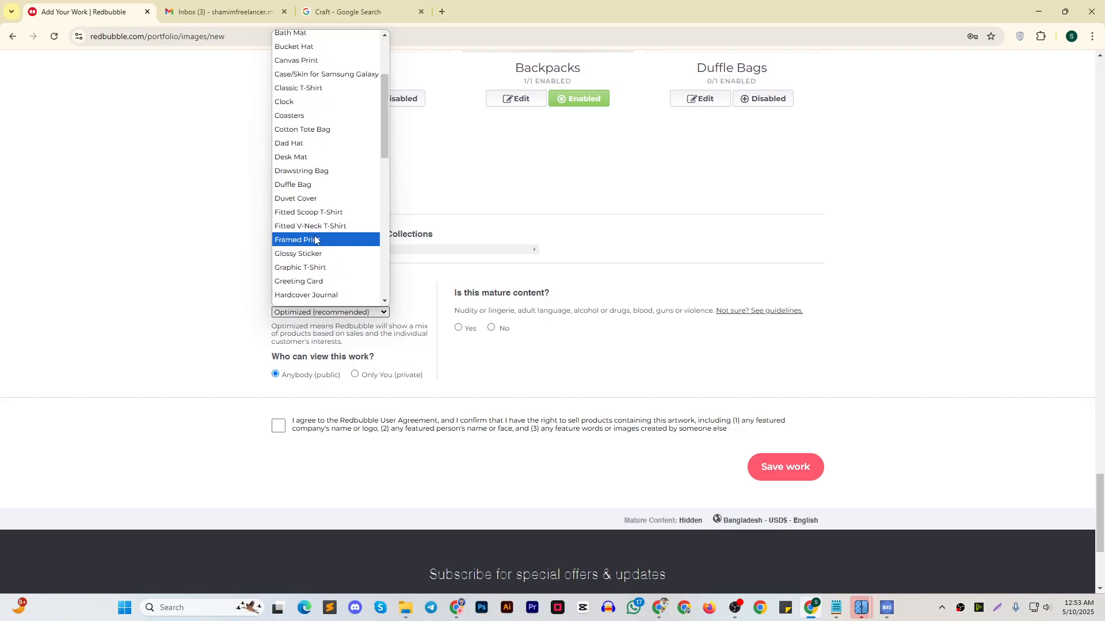
{"action": "scroll", "coordinate": [316, 285], "scroll_direction": "down", "scroll_amount": 3}
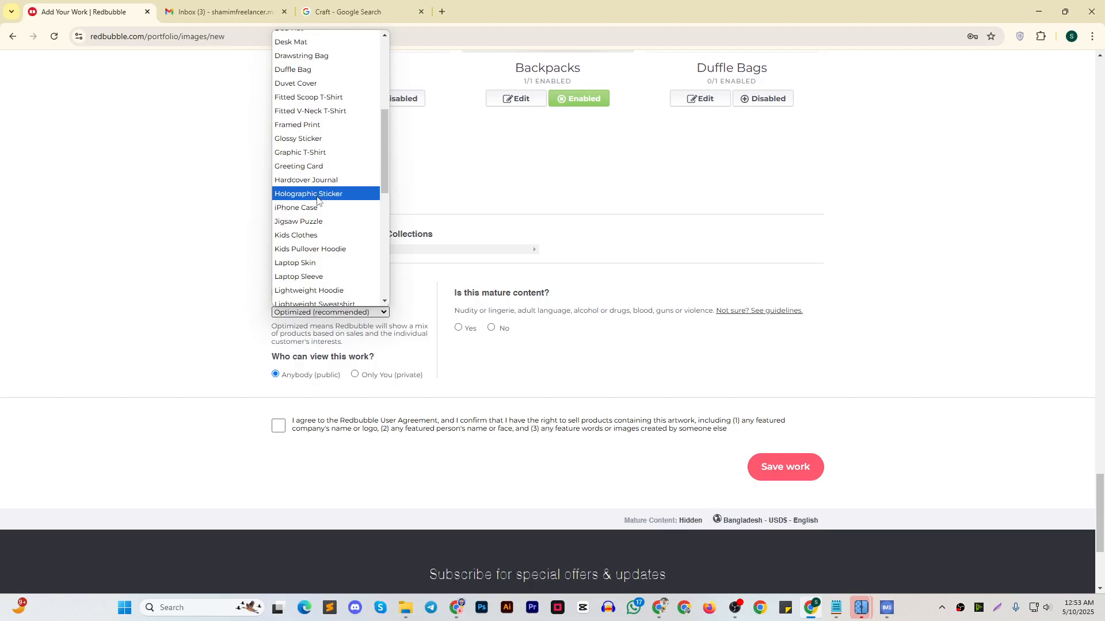
{"action": "scroll", "coordinate": [319, 271], "scroll_direction": "down", "scroll_amount": 5}
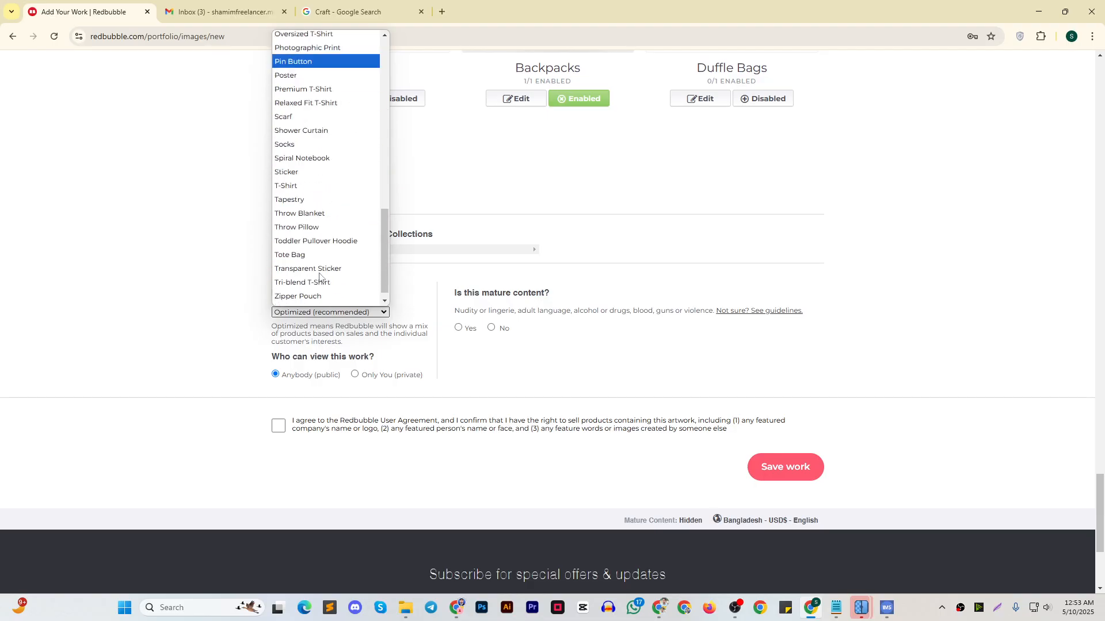
{"action": "scroll", "coordinate": [319, 275], "scroll_direction": "down", "scroll_amount": 1}
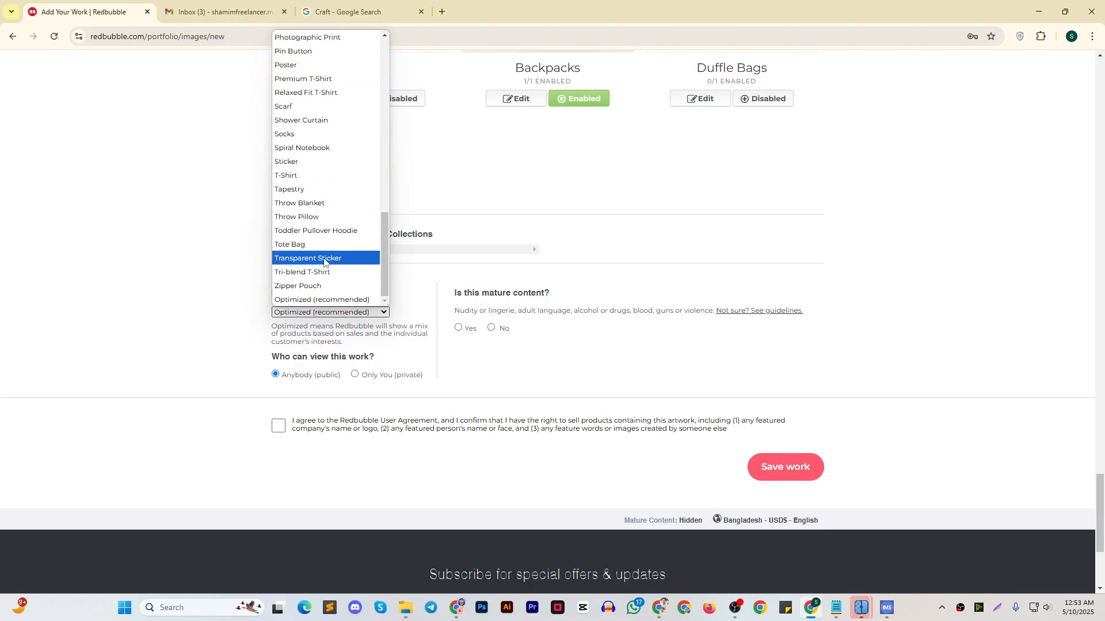
{"action": "left_click", "coordinate": [302, 162]}
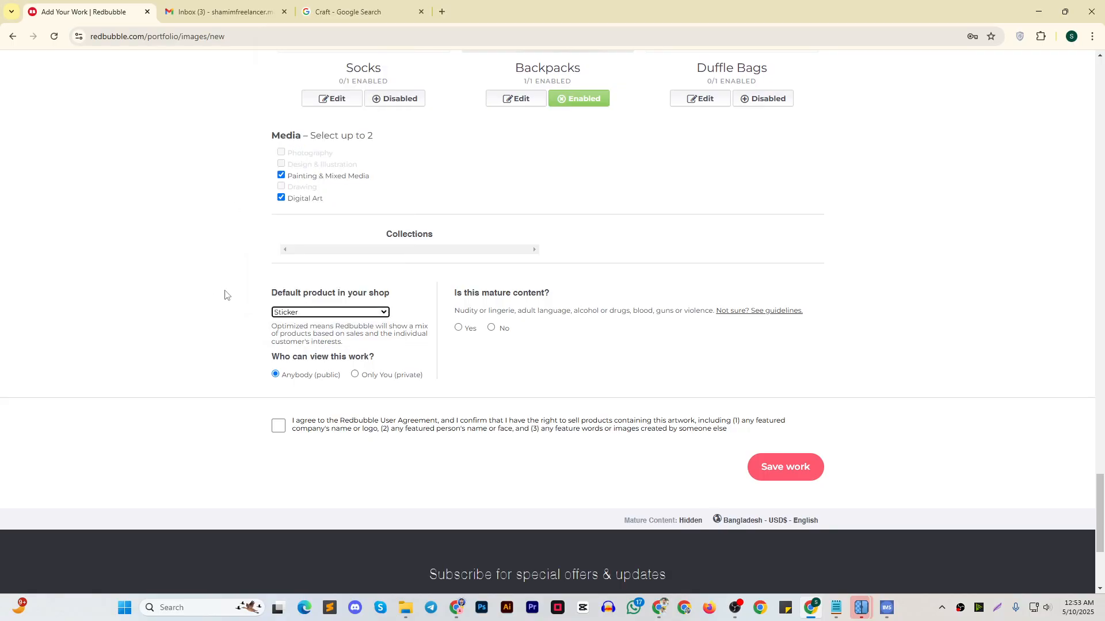
{"action": "left_click", "coordinate": [201, 286]}
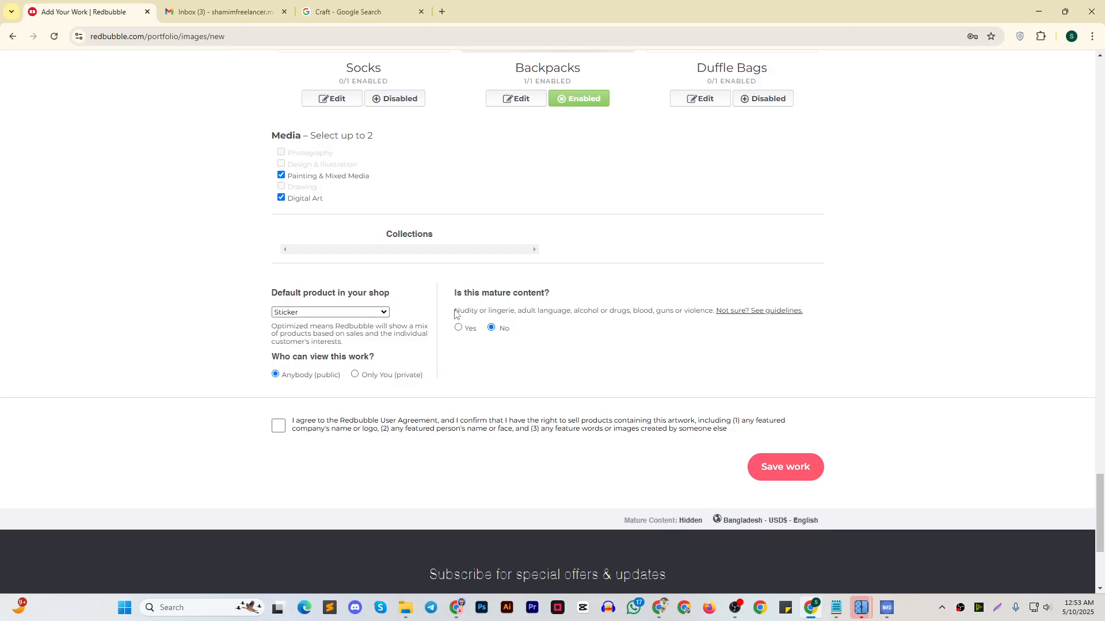
Accept the Redbubble User Agreement and artwork rights confirmation, check the listing details, and save the work
{"action": "left_click_drag", "start_coordinate": [454, 313], "coordinate": [532, 336]}
{"action": "left_click", "coordinate": [562, 328]}
{"action": "left_click", "coordinate": [279, 427]}
{"action": "scroll", "coordinate": [497, 368], "scroll_direction": "up", "scroll_amount": 5}
{"action": "scroll", "coordinate": [694, 375], "scroll_direction": "up", "scroll_amount": 10}
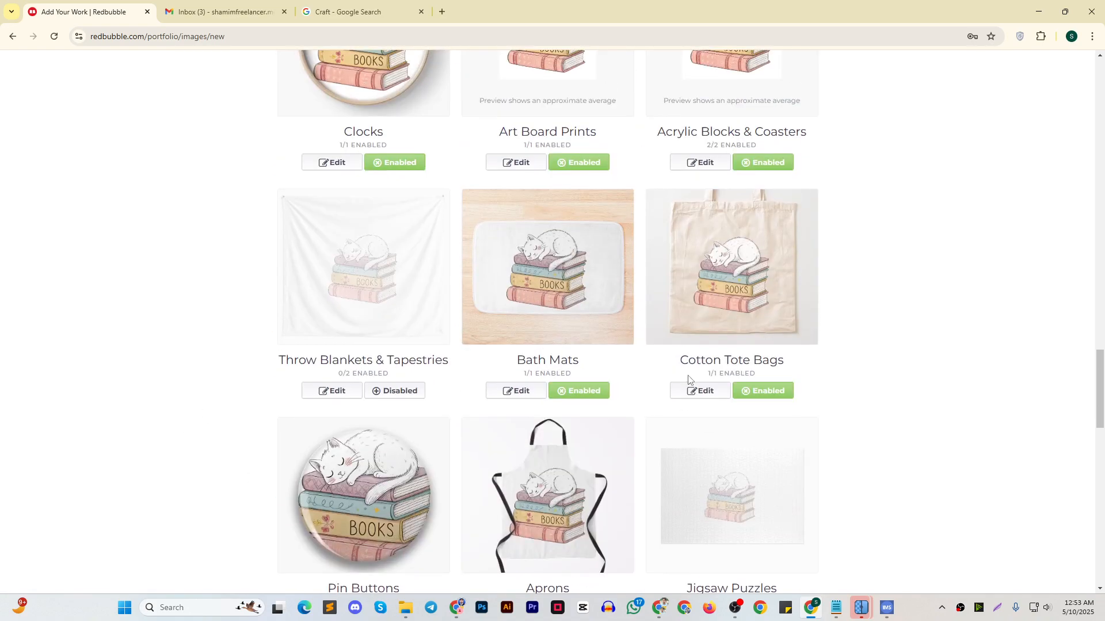
{"action": "scroll", "coordinate": [689, 378], "scroll_direction": "up", "scroll_amount": 20}
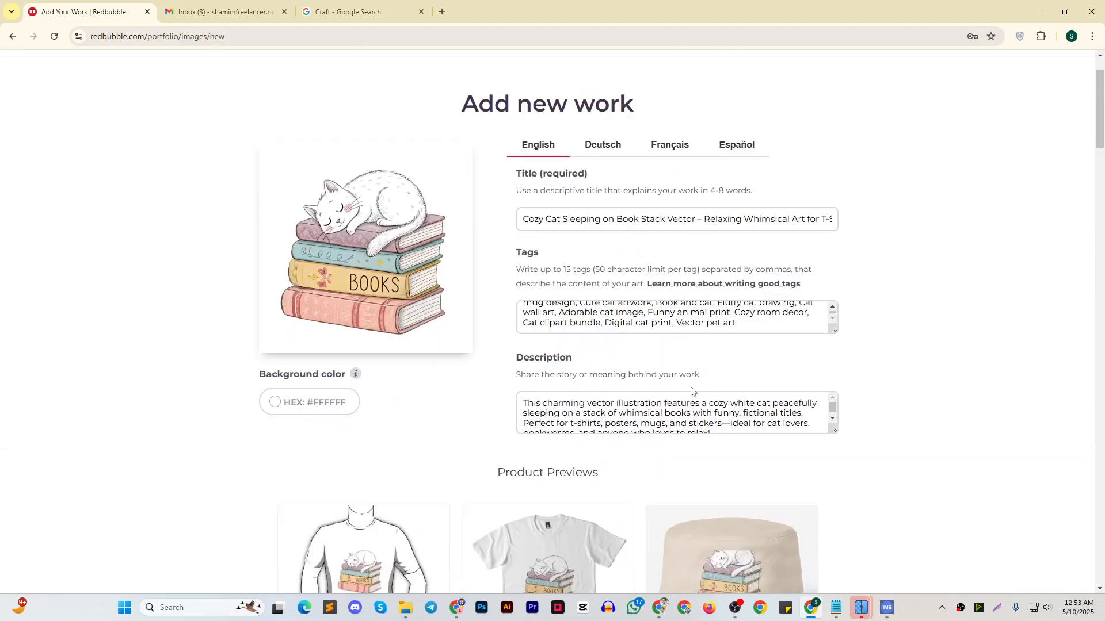
{"action": "scroll", "coordinate": [924, 350], "scroll_direction": "down", "scroll_amount": 20}
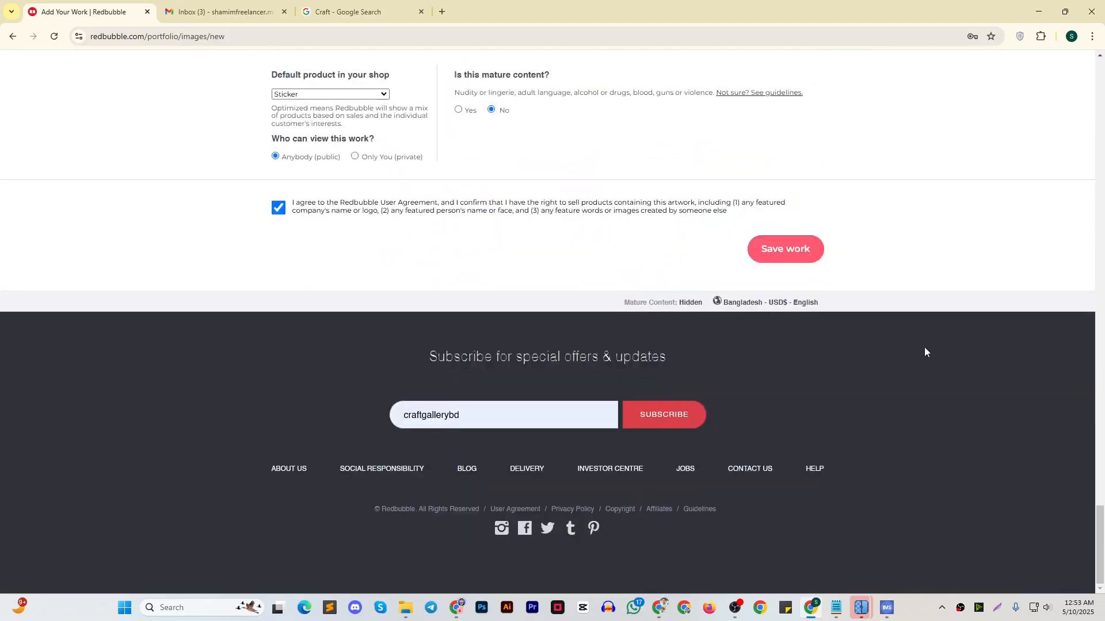
{"action": "scroll", "coordinate": [915, 354], "scroll_direction": "up", "scroll_amount": 3}
{"action": "left_click", "coordinate": [786, 421]}
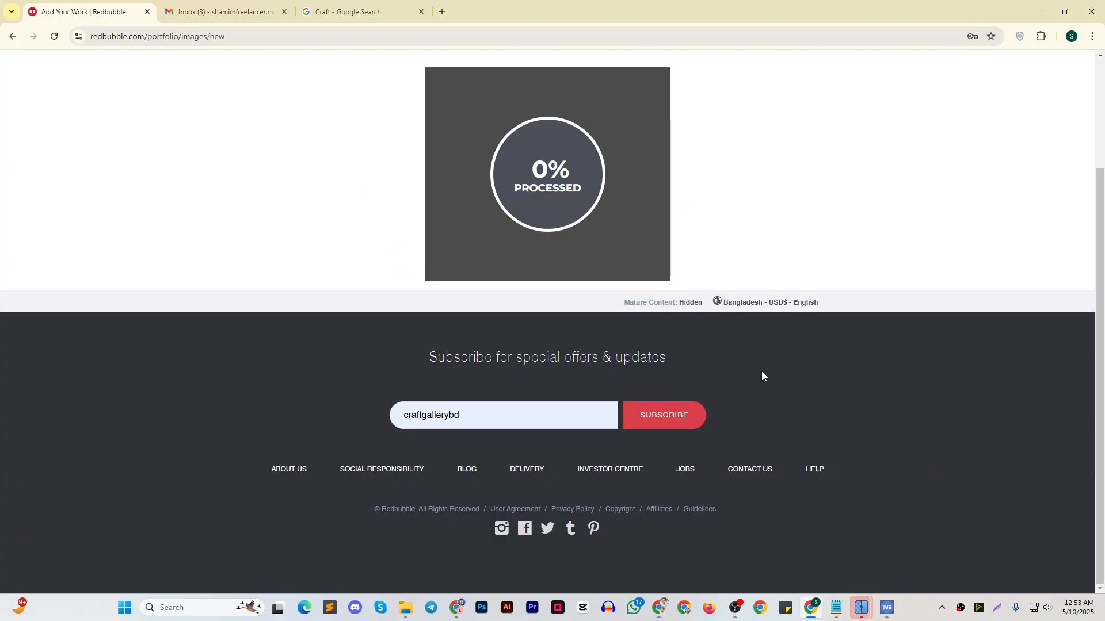
{"action": "scroll", "coordinate": [761, 375], "scroll_direction": "up", "scroll_amount": 2}
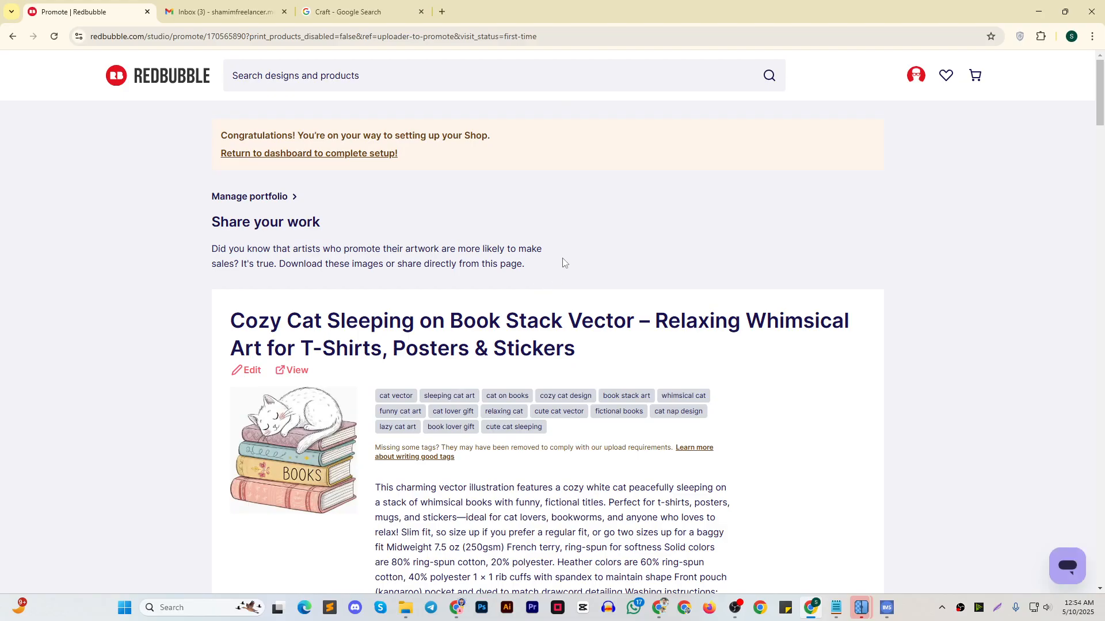
Review the saved work's title, tags and description on the Share your work page
{"action": "scroll", "coordinate": [278, 239], "scroll_direction": "down", "scroll_amount": 2}
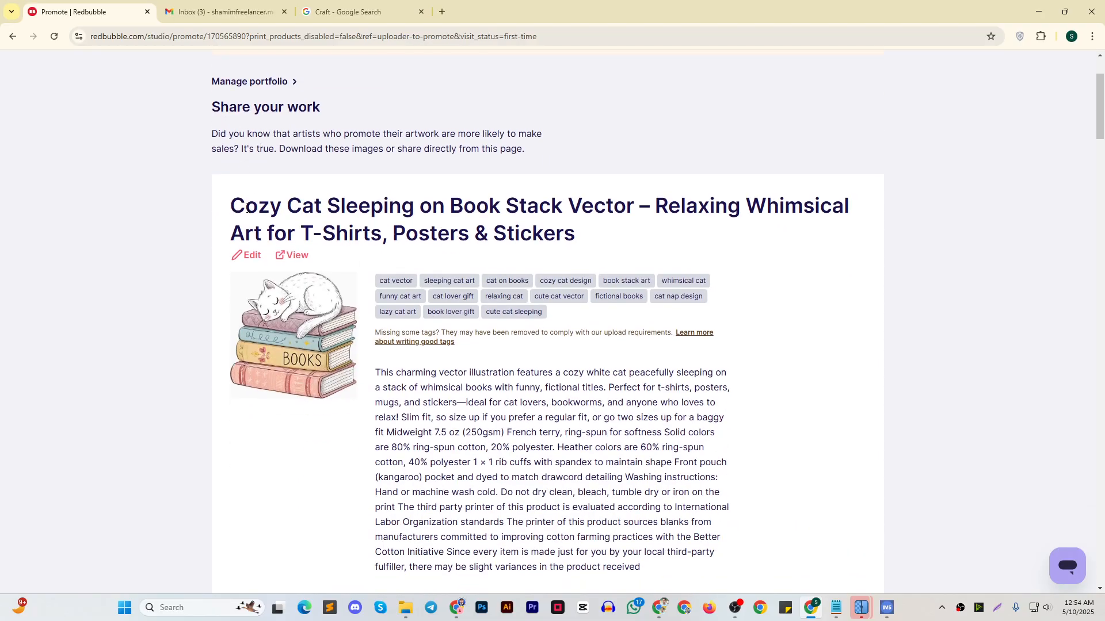
{"action": "left_click_drag", "start_coordinate": [247, 210], "coordinate": [565, 234]}
{"action": "scroll", "coordinate": [437, 210], "scroll_direction": "down", "scroll_amount": 3}
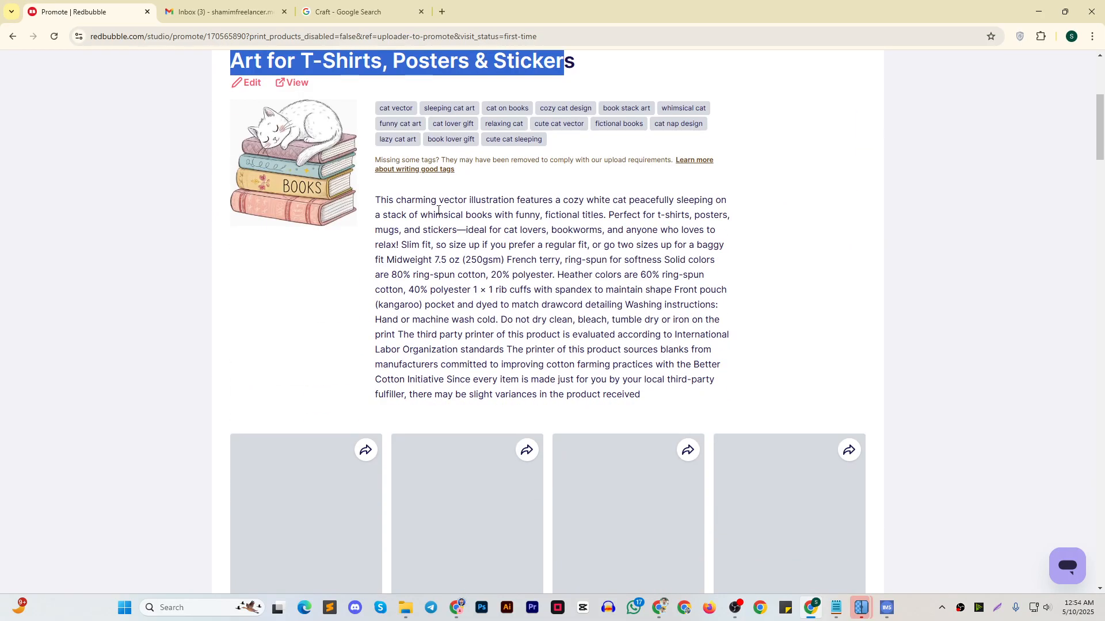
{"action": "left_click_drag", "start_coordinate": [424, 200], "coordinate": [491, 245]}
Check the download, link and product page options available for the Oversized T-Shirt
{"action": "scroll", "coordinate": [279, 230], "scroll_direction": "down", "scroll_amount": 5}
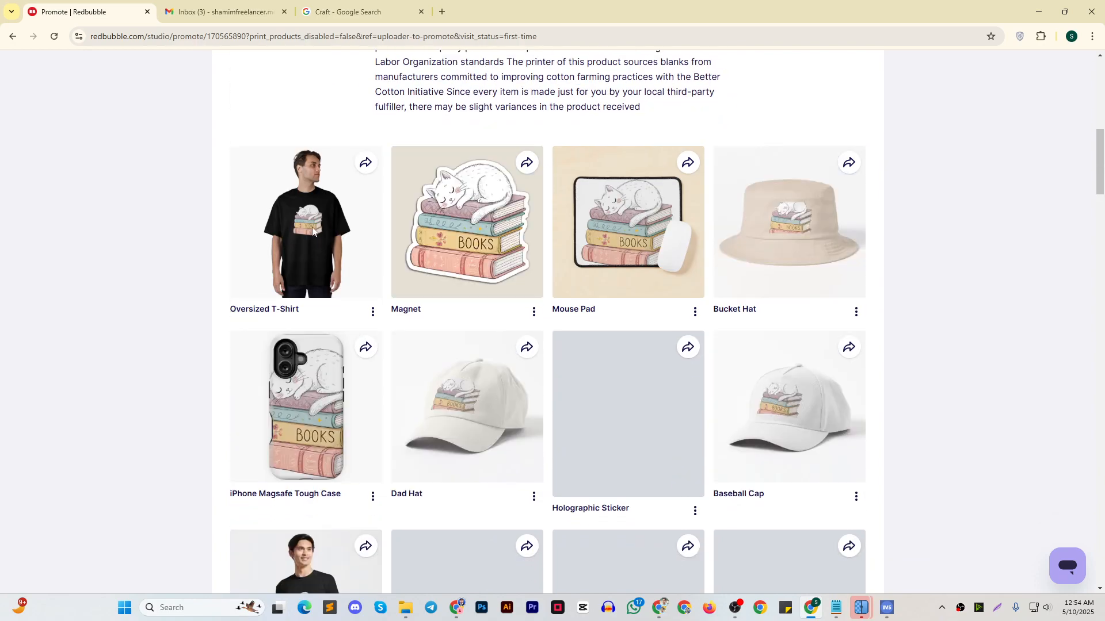
{"action": "scroll", "coordinate": [345, 228], "scroll_direction": "down", "scroll_amount": 3}
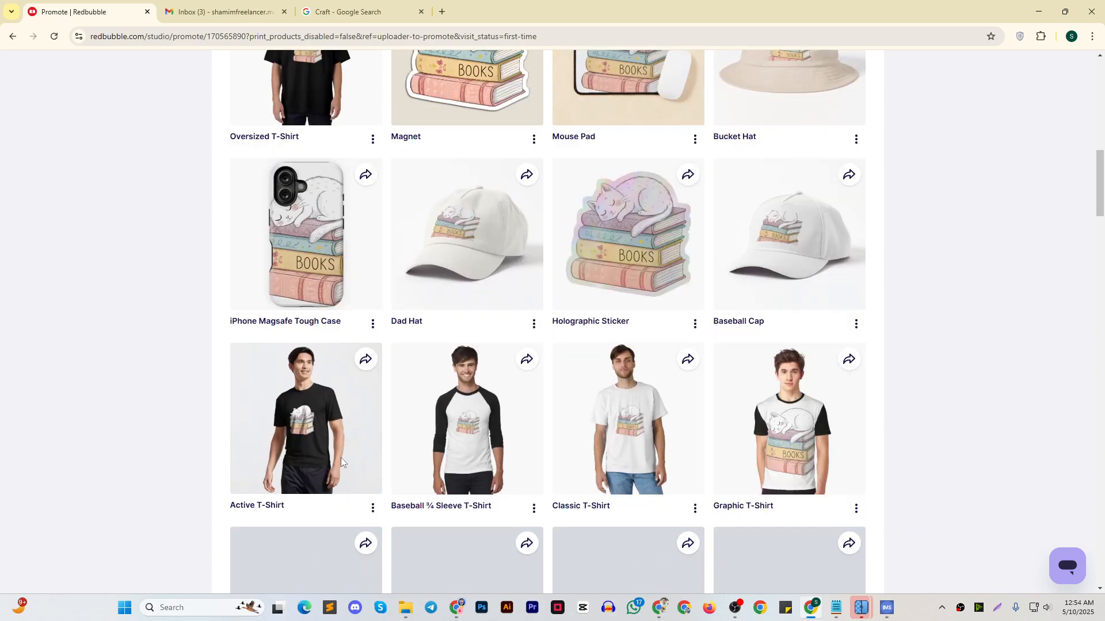
{"action": "scroll", "coordinate": [382, 305], "scroll_direction": "up", "scroll_amount": 3}
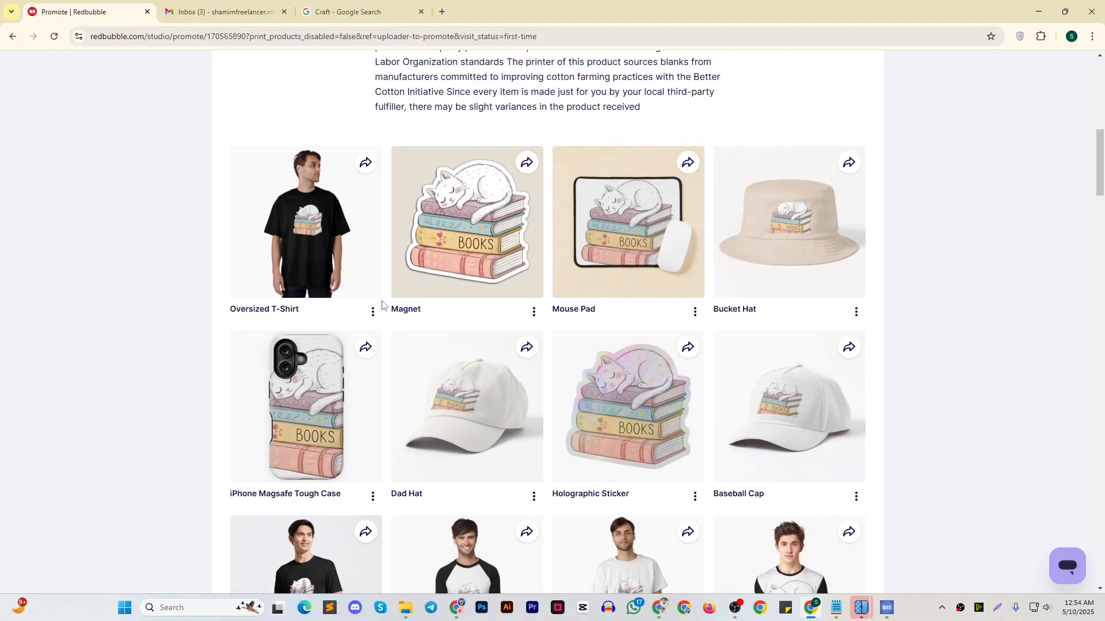
{"action": "left_click", "coordinate": [373, 314]}
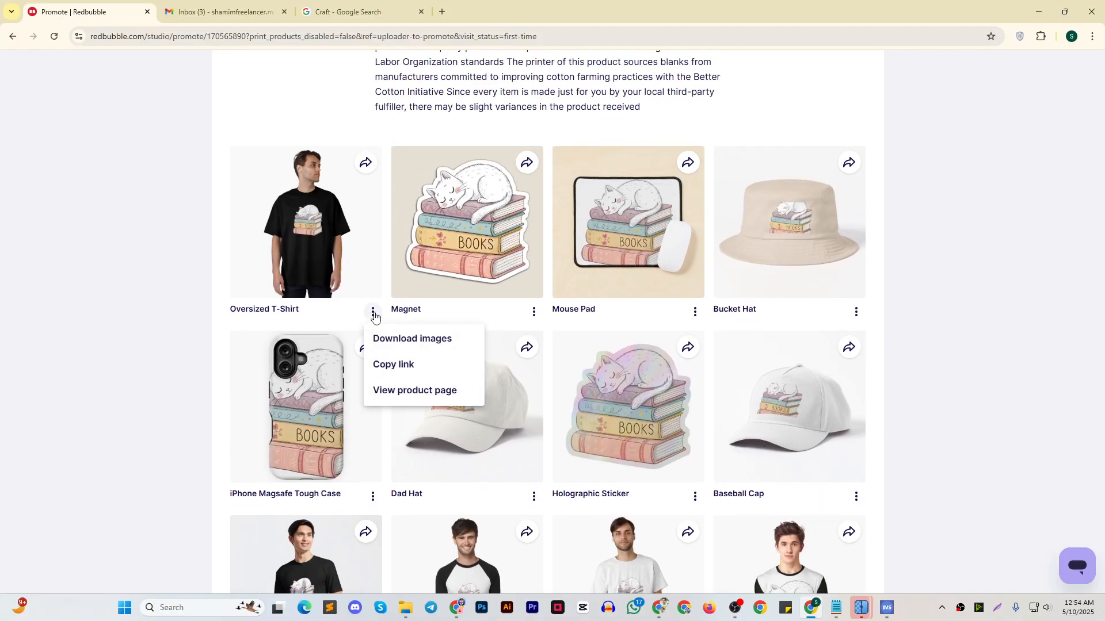
{"action": "left_click", "coordinate": [373, 314]}
Examine the work's product previews, from shirts and hoodies to stickers, phone cases and bags
{"action": "scroll", "coordinate": [713, 265], "scroll_direction": "down", "scroll_amount": 15}
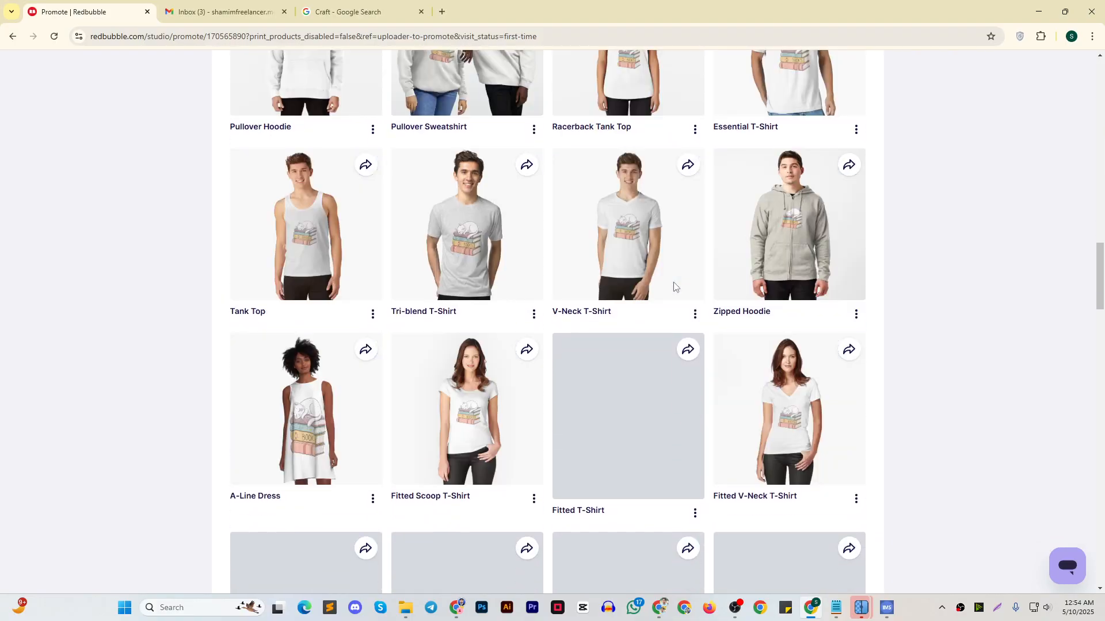
{"action": "scroll", "coordinate": [1095, 521], "scroll_direction": "down", "scroll_amount": 6}
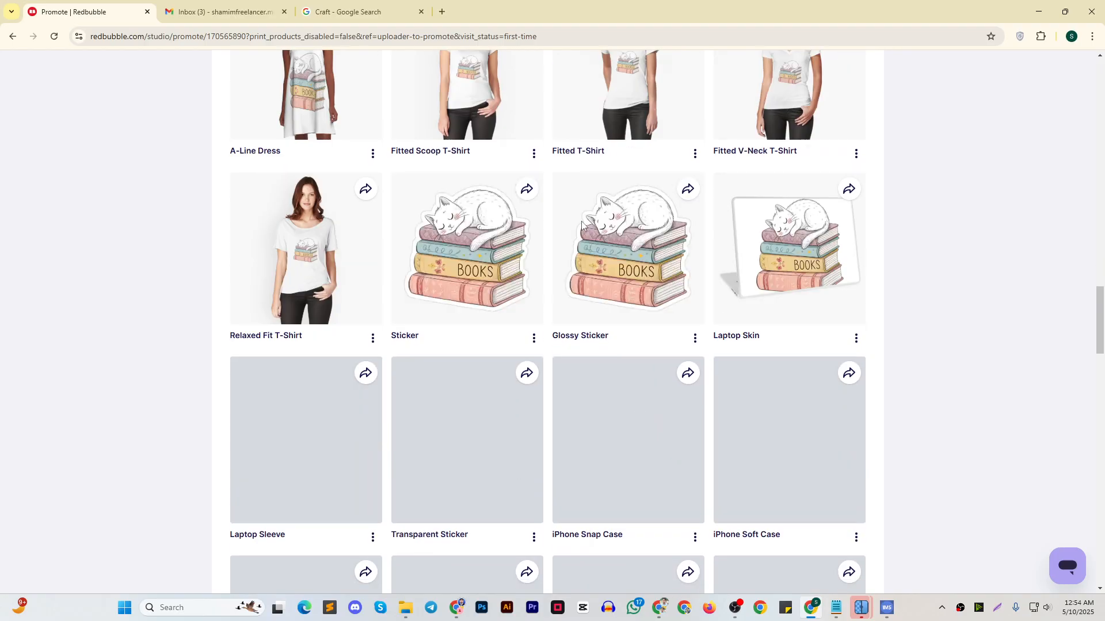
{"action": "scroll", "coordinate": [1095, 521], "scroll_direction": "down", "scroll_amount": 5}
{"action": "scroll", "coordinate": [582, 276], "scroll_direction": "up", "scroll_amount": 6}
{"action": "scroll", "coordinate": [583, 276], "scroll_direction": "down", "scroll_amount": 20}
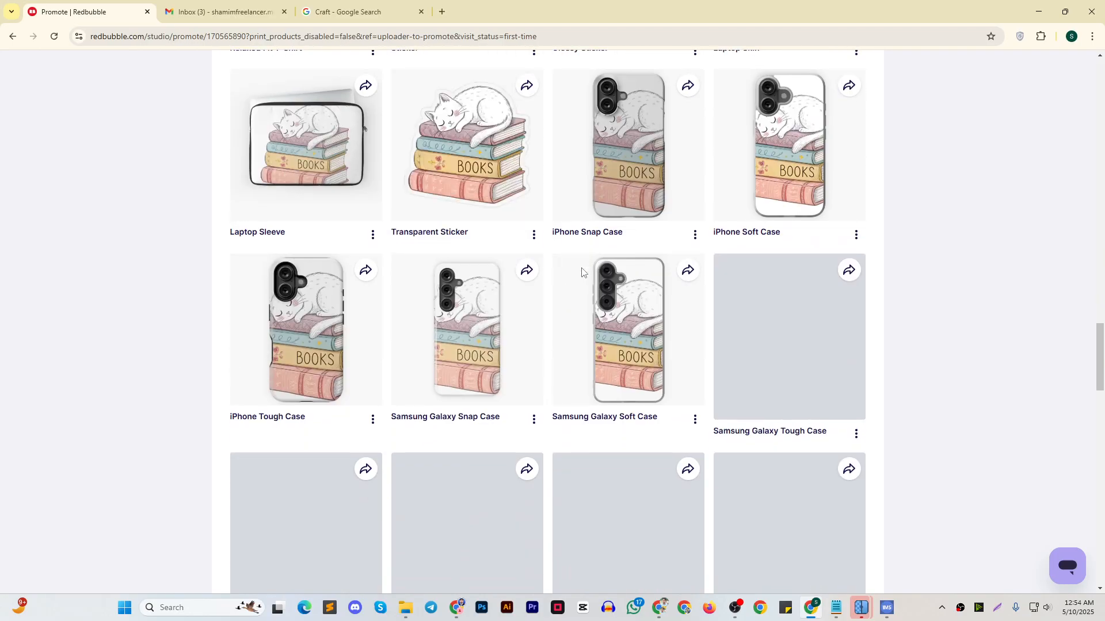
{"action": "scroll", "coordinate": [586, 288], "scroll_direction": "up", "scroll_amount": 20}
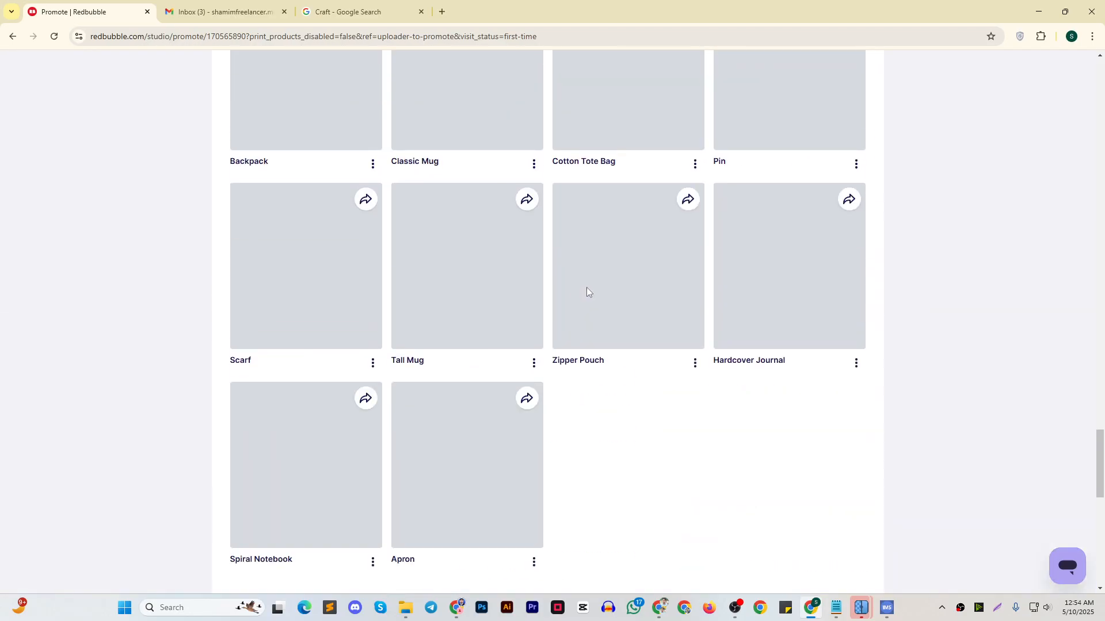
{"action": "scroll", "coordinate": [578, 291], "scroll_direction": "up", "scroll_amount": 8}
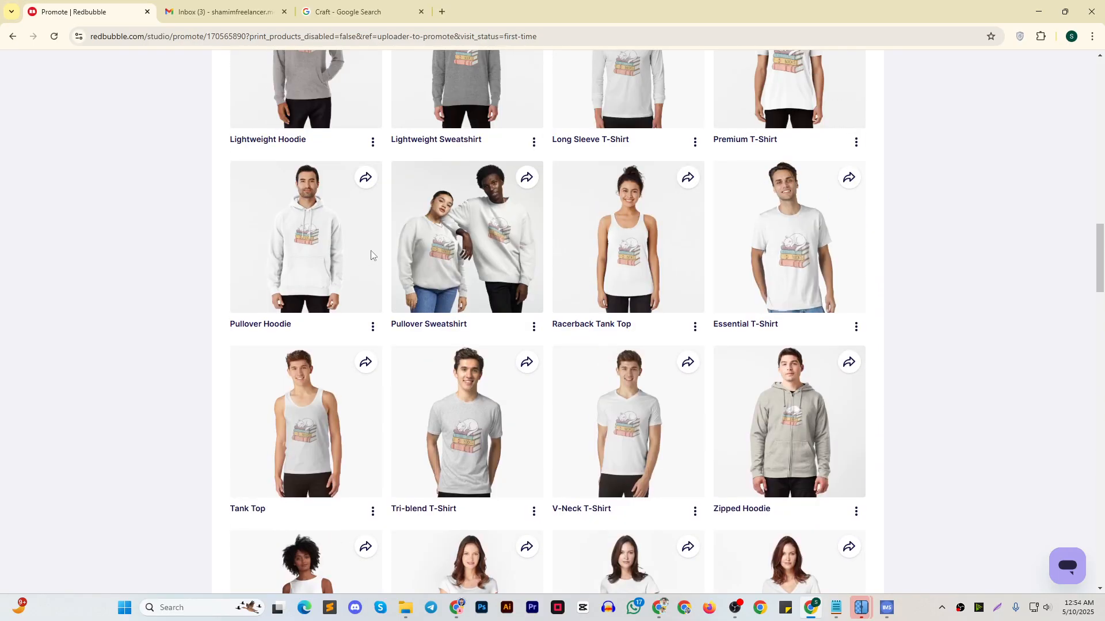
{"action": "scroll", "coordinate": [473, 259], "scroll_direction": "up", "scroll_amount": 2}
{"action": "scroll", "coordinate": [714, 291], "scroll_direction": "up", "scroll_amount": 3}
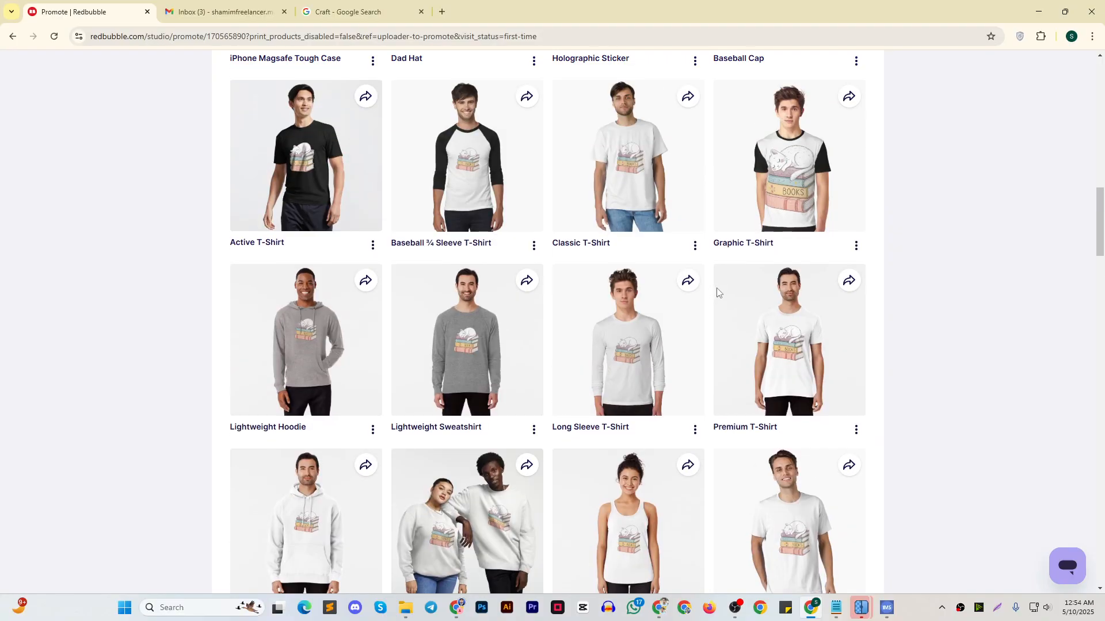
{"action": "scroll", "coordinate": [716, 292], "scroll_direction": "up", "scroll_amount": 14}
{"action": "scroll", "coordinate": [714, 284], "scroll_direction": "down", "scroll_amount": 5}
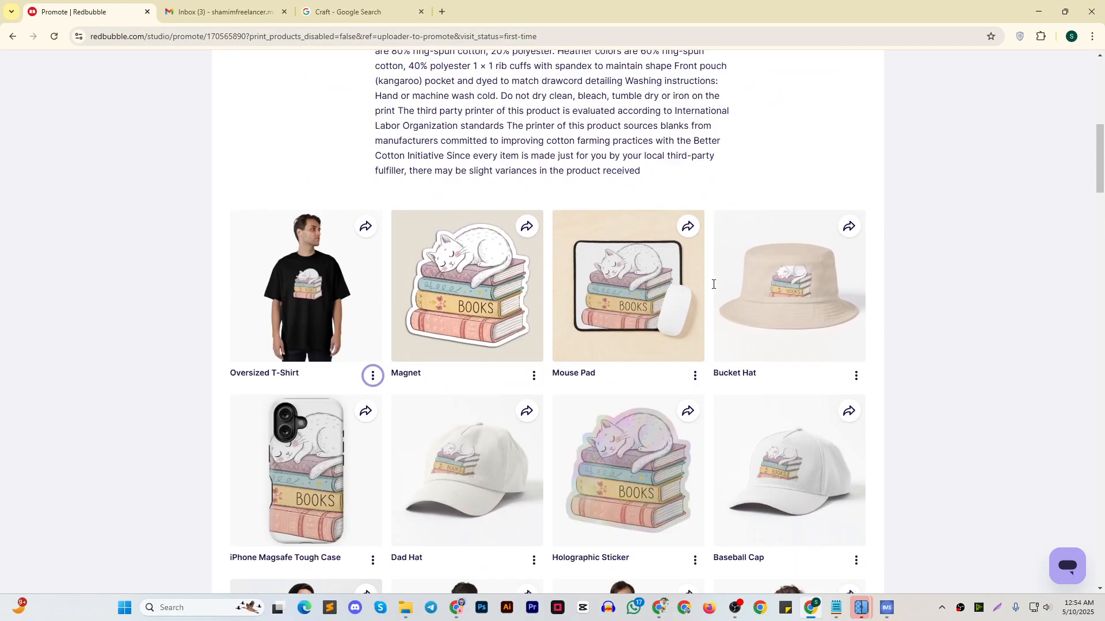
{"action": "scroll", "coordinate": [708, 284], "scroll_direction": "down", "scroll_amount": 4}
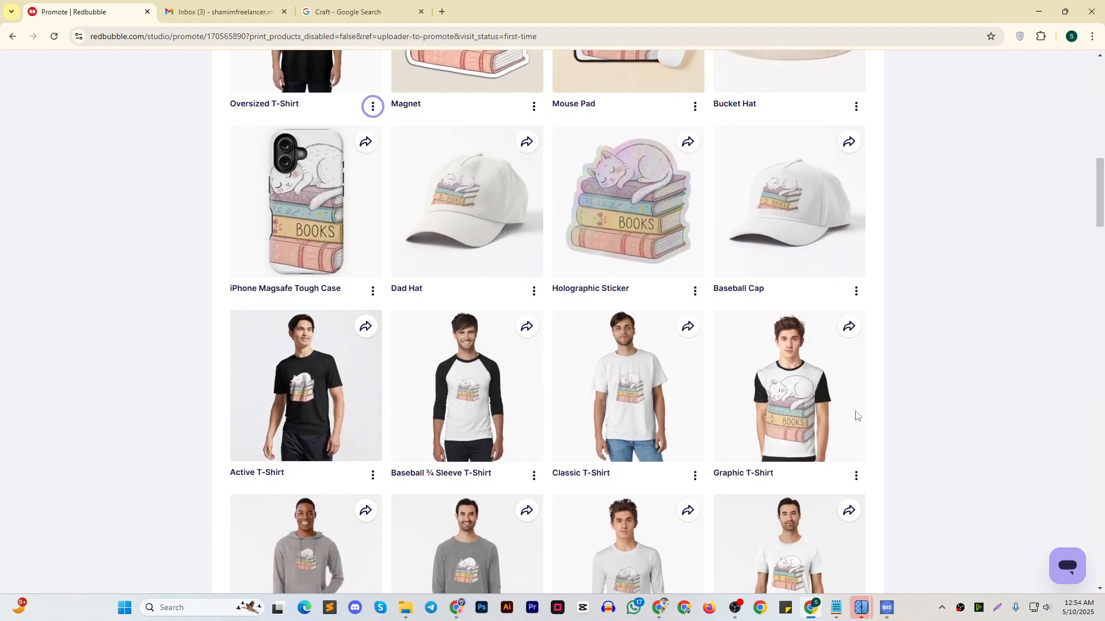
{"action": "scroll", "coordinate": [846, 403], "scroll_direction": "down", "scroll_amount": 4}
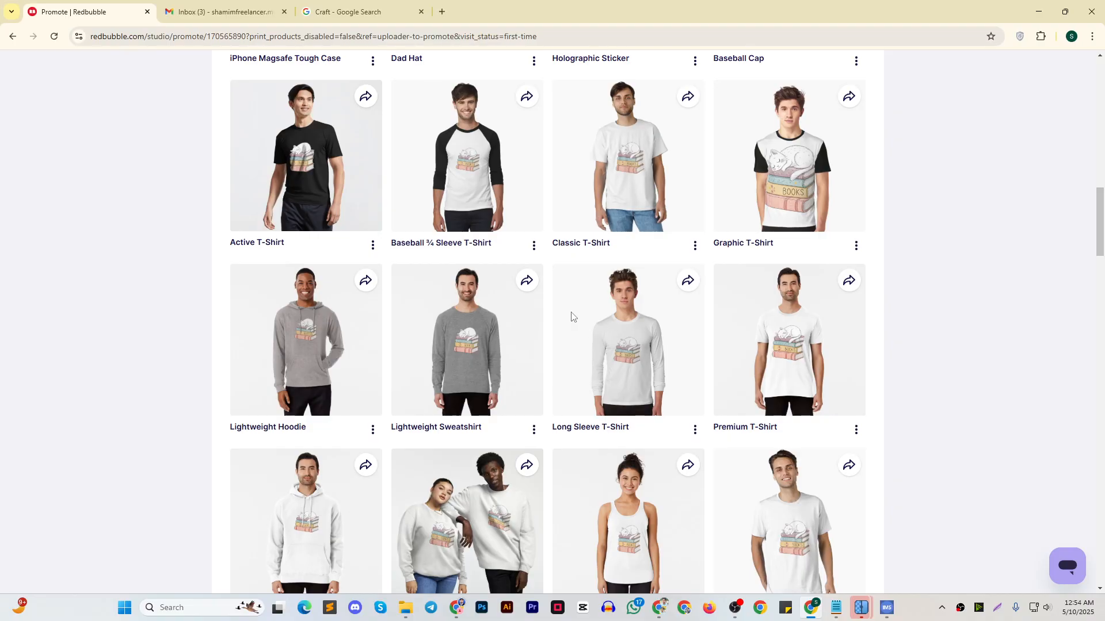
{"action": "scroll", "coordinate": [516, 316], "scroll_direction": "up", "scroll_amount": 5}
{"action": "scroll", "coordinate": [516, 316], "scroll_direction": "up", "scroll_amount": 4}
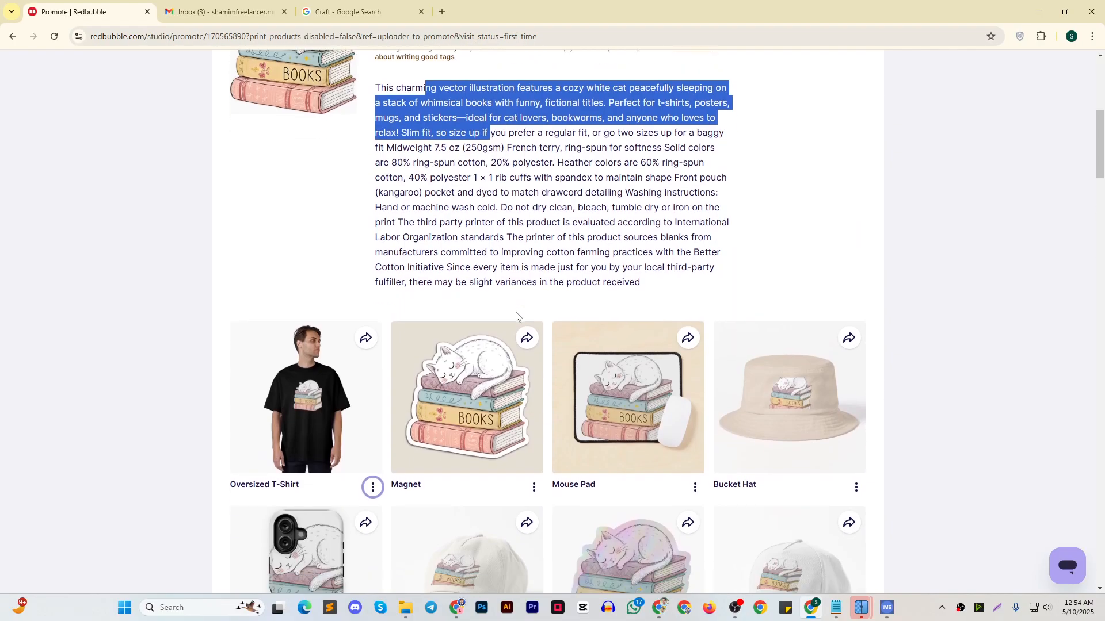
View the social sharing options for the Tank Top and dismiss them
{"action": "scroll", "coordinate": [517, 316], "scroll_direction": "down", "scroll_amount": 15}
{"action": "left_click", "coordinate": [373, 308]}
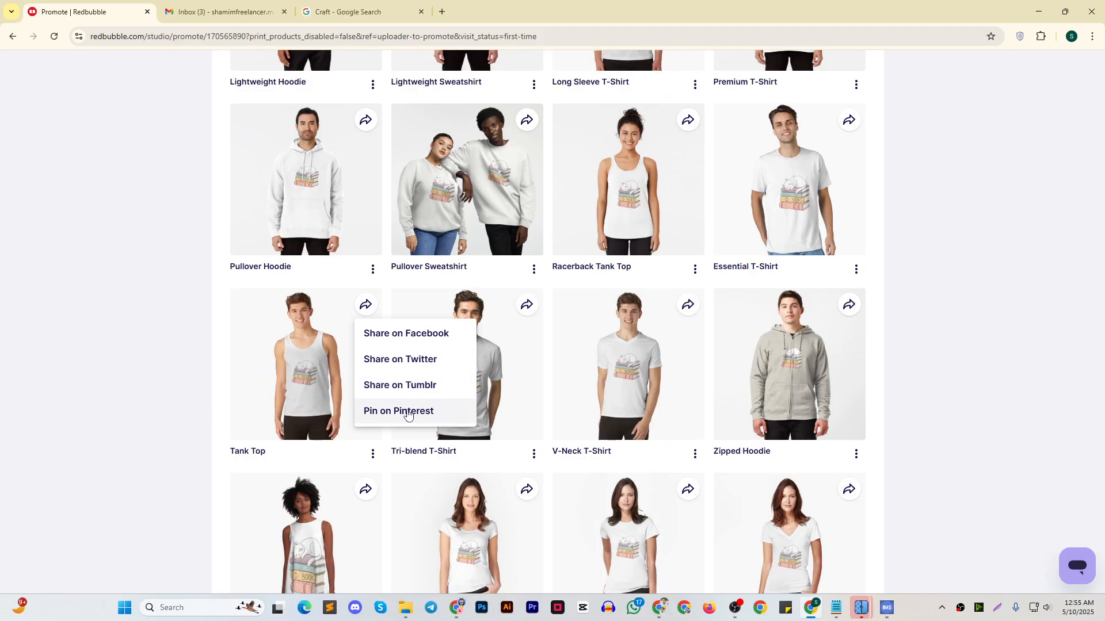
{"action": "left_click", "coordinate": [992, 340]}
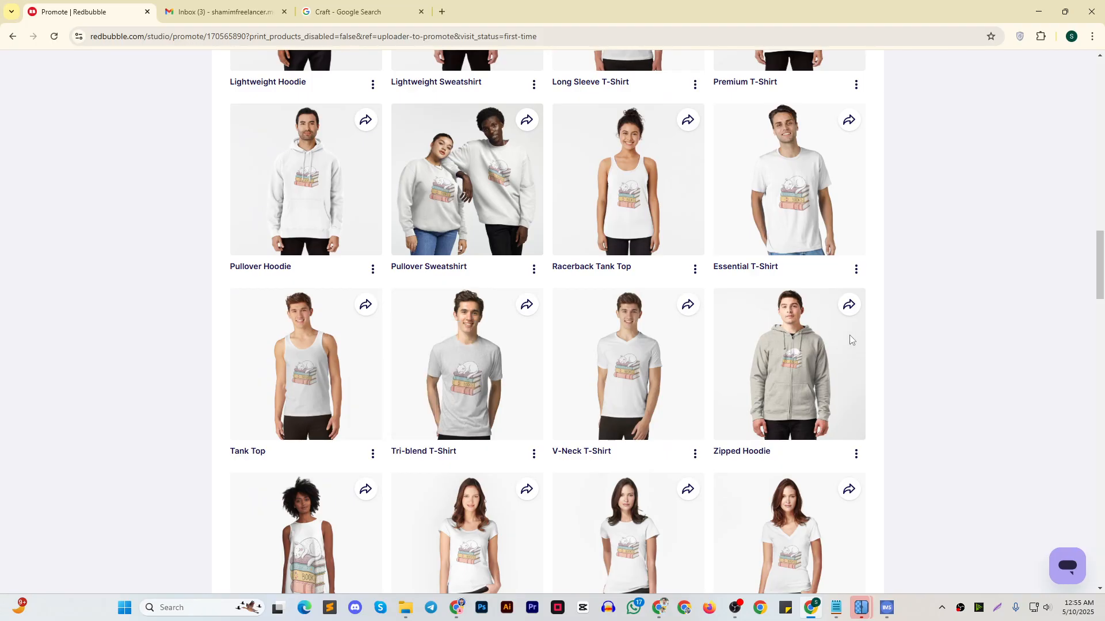
View the social sharing options for the A-Line Dress and dismiss them
{"action": "scroll", "coordinate": [850, 340], "scroll_direction": "down", "scroll_amount": 20}
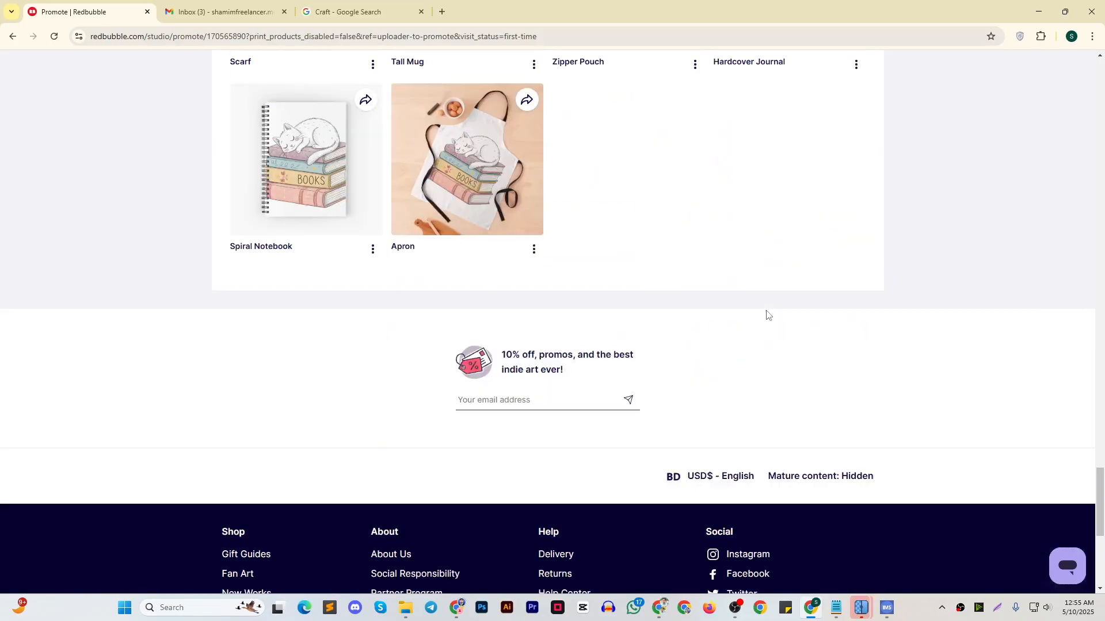
{"action": "scroll", "coordinate": [766, 315], "scroll_direction": "up", "scroll_amount": 20}
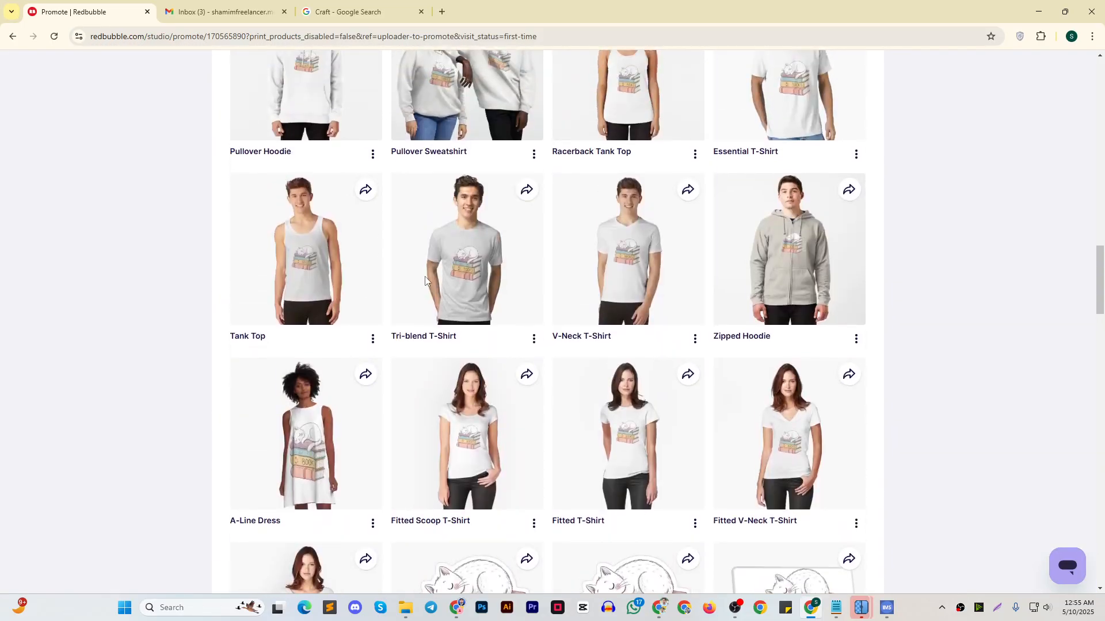
{"action": "left_click", "coordinate": [366, 374]}
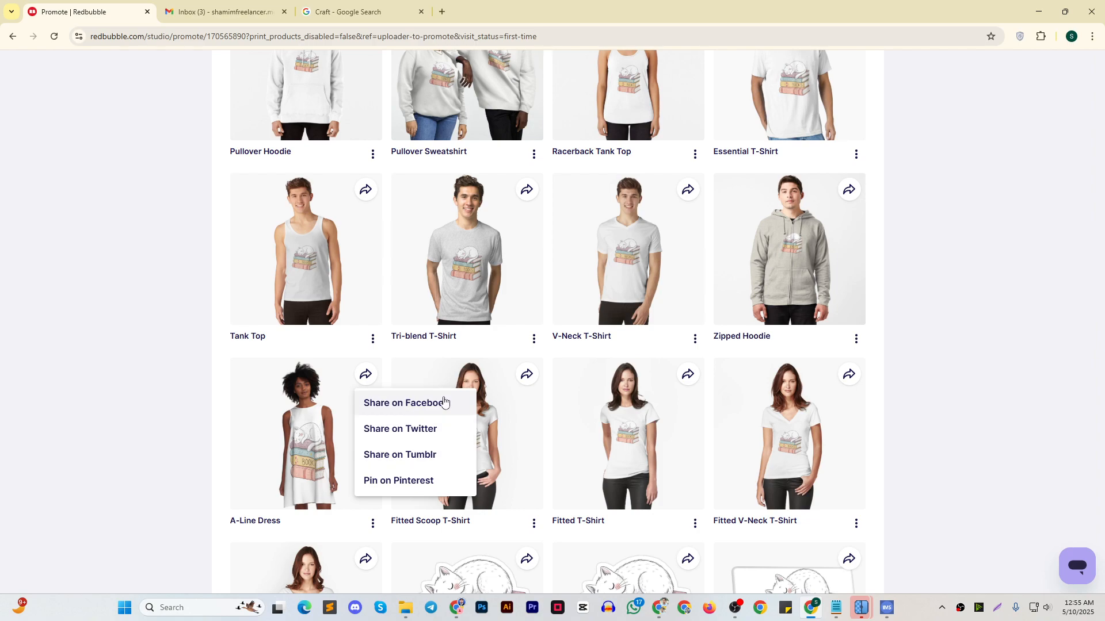
{"action": "left_click", "coordinate": [973, 383]}
Review the whole Share your work page once more, from the work's details to the last product preview
{"action": "scroll", "coordinate": [932, 391], "scroll_direction": "up", "scroll_amount": 6}
{"action": "scroll", "coordinate": [889, 398], "scroll_direction": "up", "scroll_amount": 5}
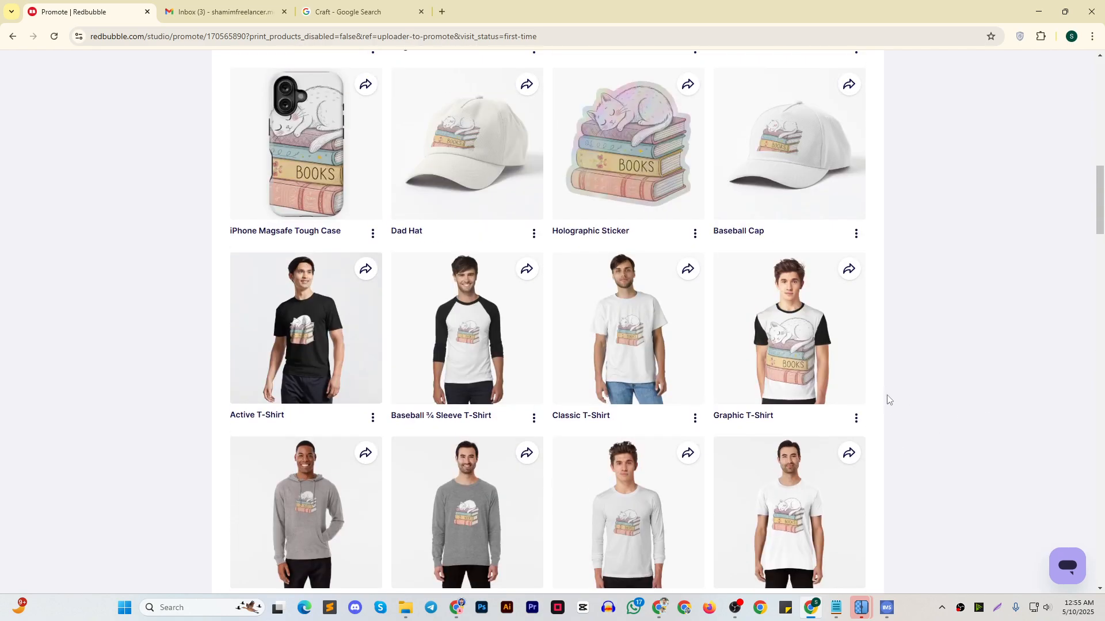
{"action": "scroll", "coordinate": [892, 397], "scroll_direction": "up", "scroll_amount": 10}
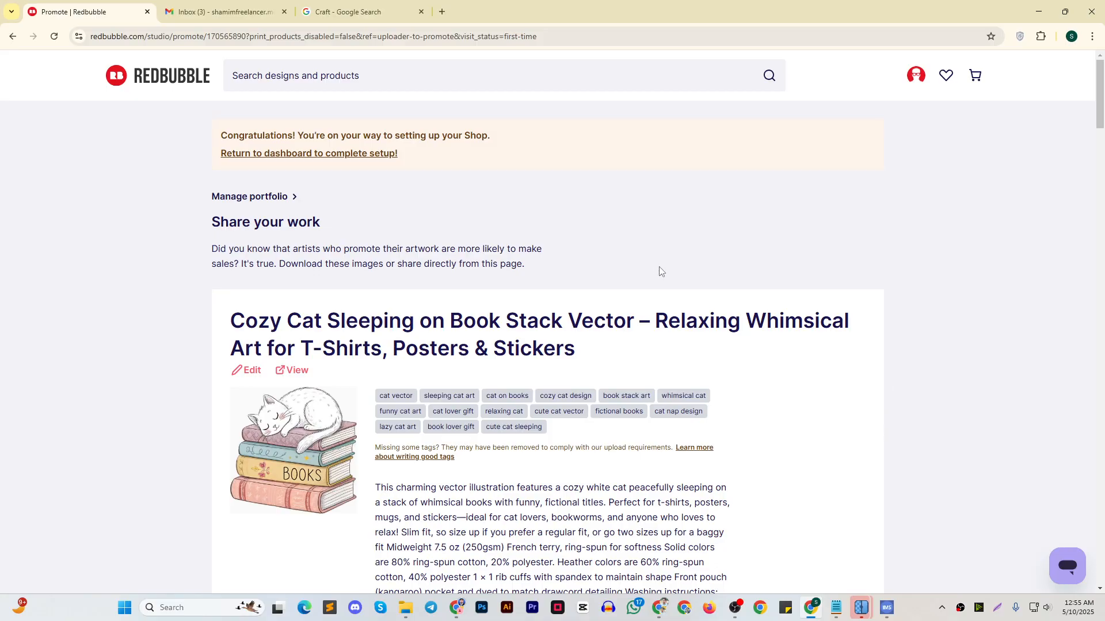
{"action": "scroll", "coordinate": [664, 267], "scroll_direction": "down", "scroll_amount": 20}
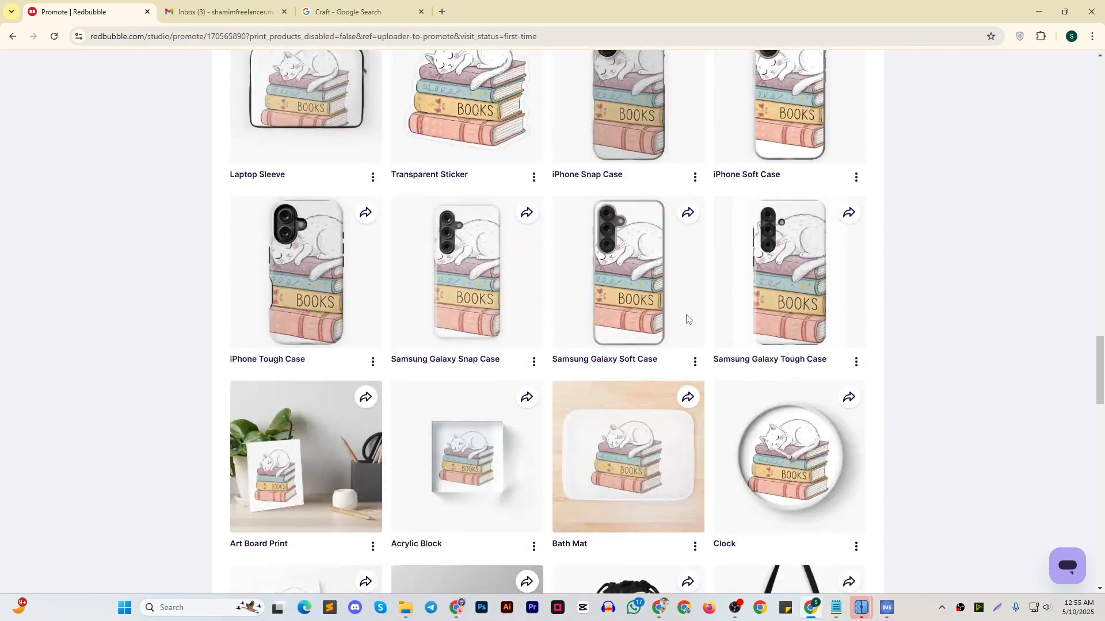
{"action": "scroll", "coordinate": [686, 319], "scroll_direction": "down", "scroll_amount": 14}
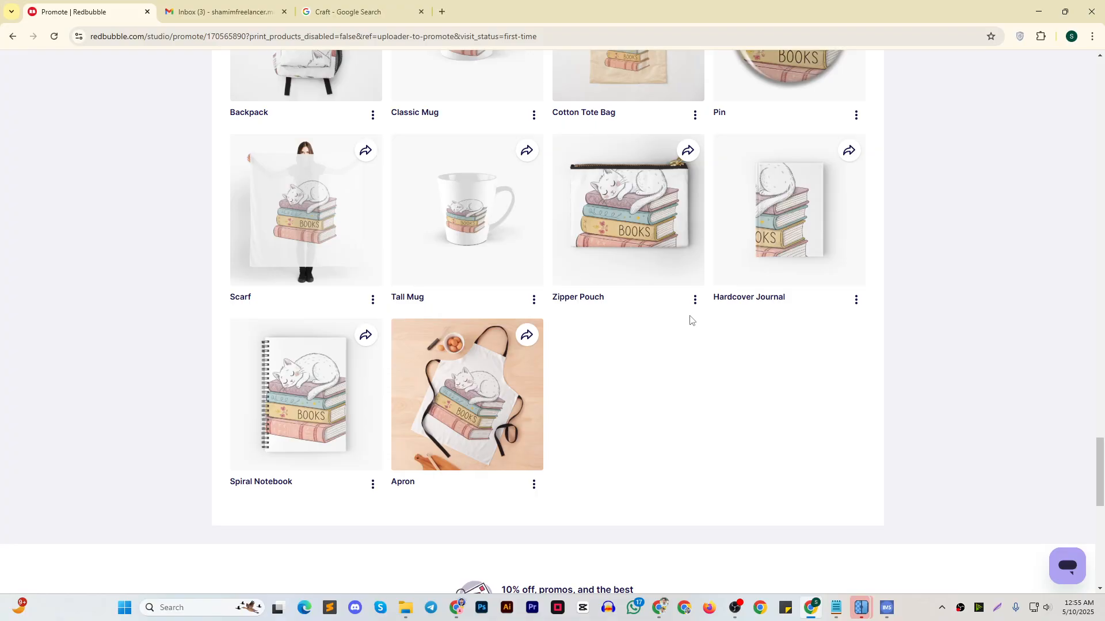
{"action": "scroll", "coordinate": [689, 338], "scroll_direction": "down", "scroll_amount": 5}
{"action": "scroll", "coordinate": [708, 340], "scroll_direction": "up", "scroll_amount": 15}
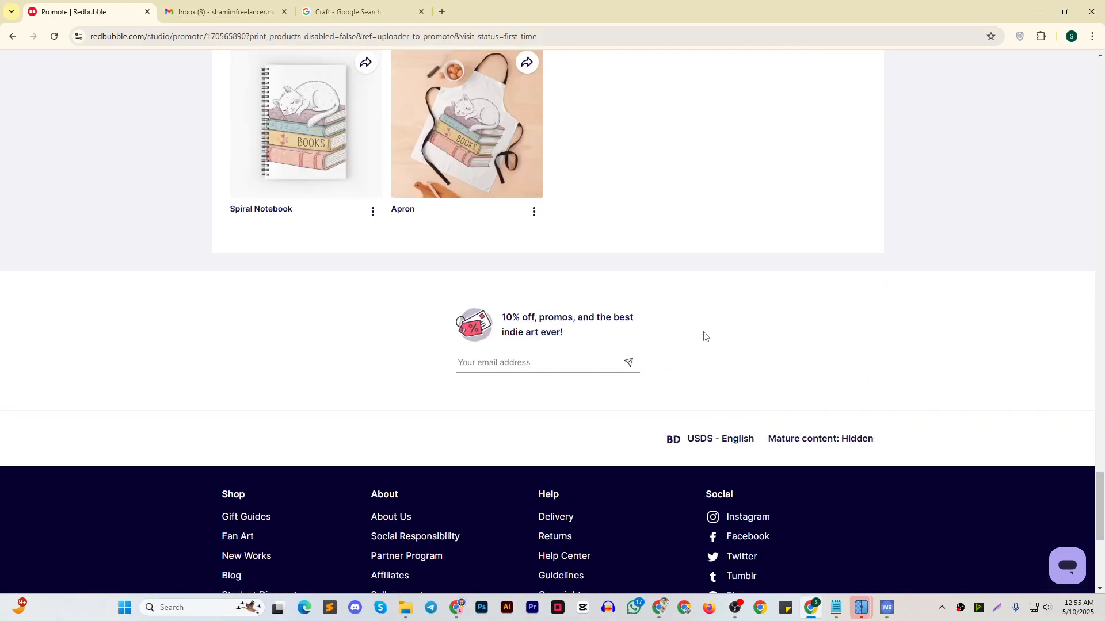
{"action": "scroll", "coordinate": [685, 327], "scroll_direction": "up", "scroll_amount": 15}
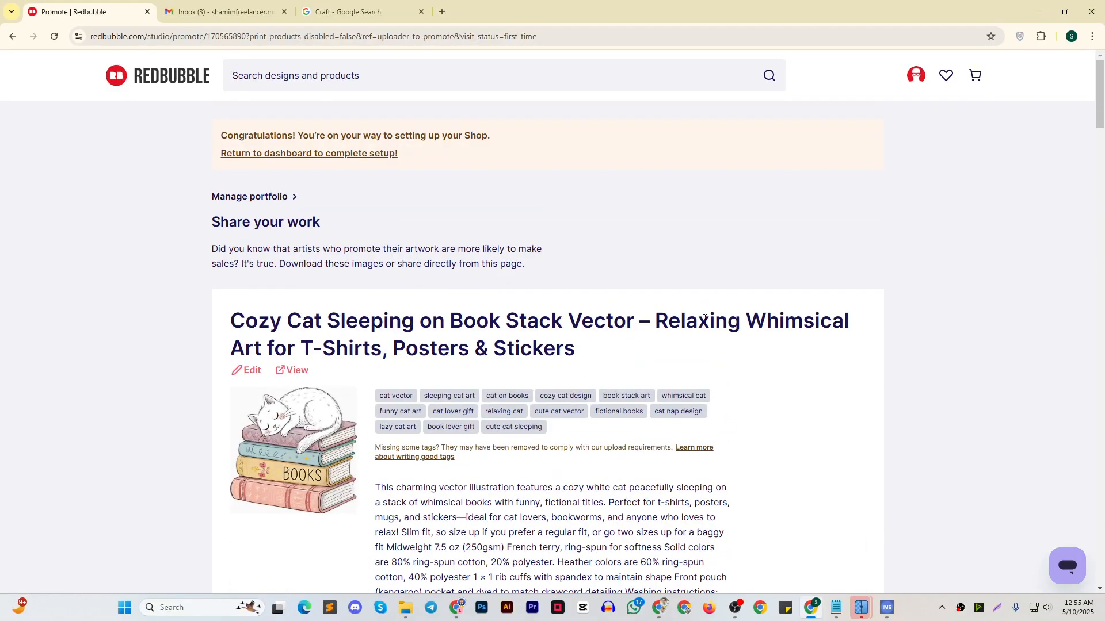
Return to the dashboard to continue the shop setup and start adding another design
{"action": "left_click", "coordinate": [258, 151]}
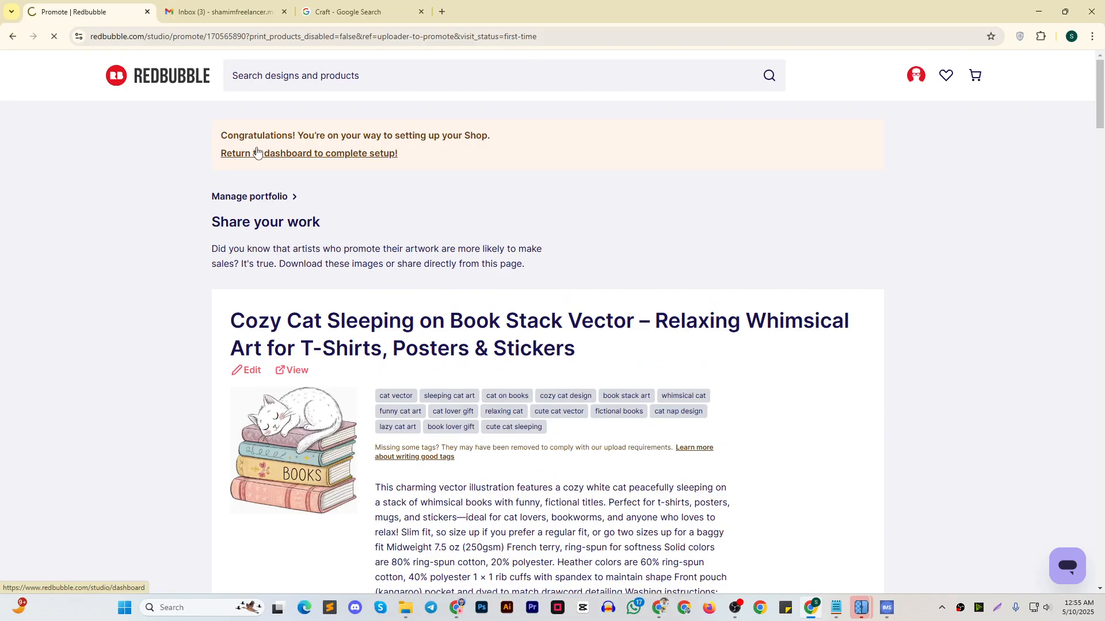
{"action": "scroll", "coordinate": [241, 200], "scroll_direction": "down", "scroll_amount": 3}
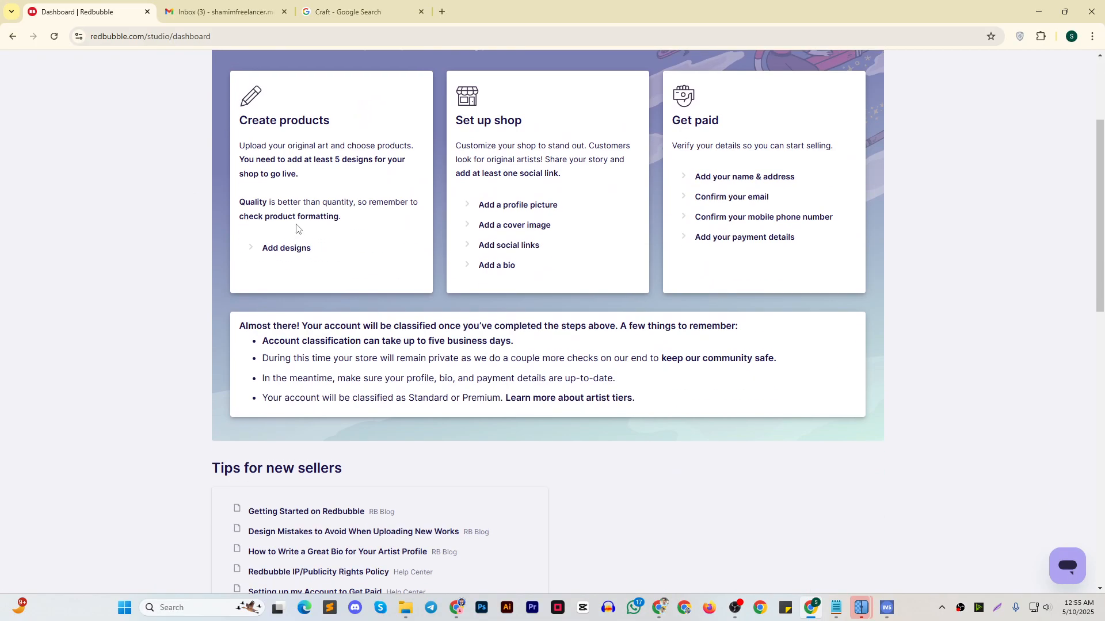
{"action": "scroll", "coordinate": [299, 216], "scroll_direction": "up", "scroll_amount": 1}
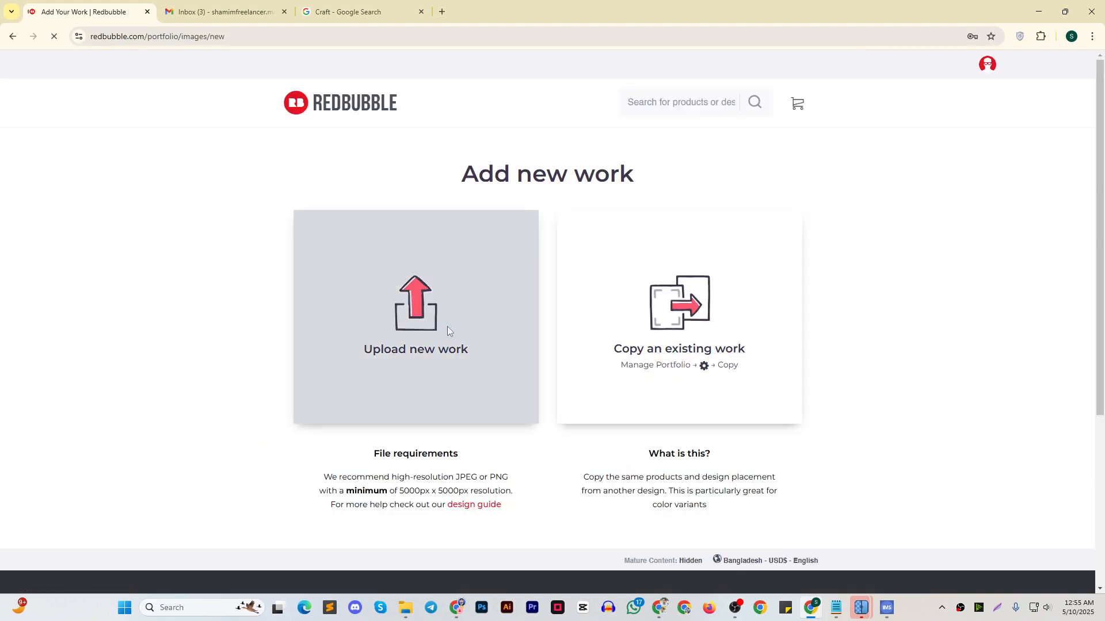
Upload the second cat-on-books illustration, the file ending in "(2)", from the PNG folder as a new work
{"action": "left_click", "coordinate": [444, 326]}
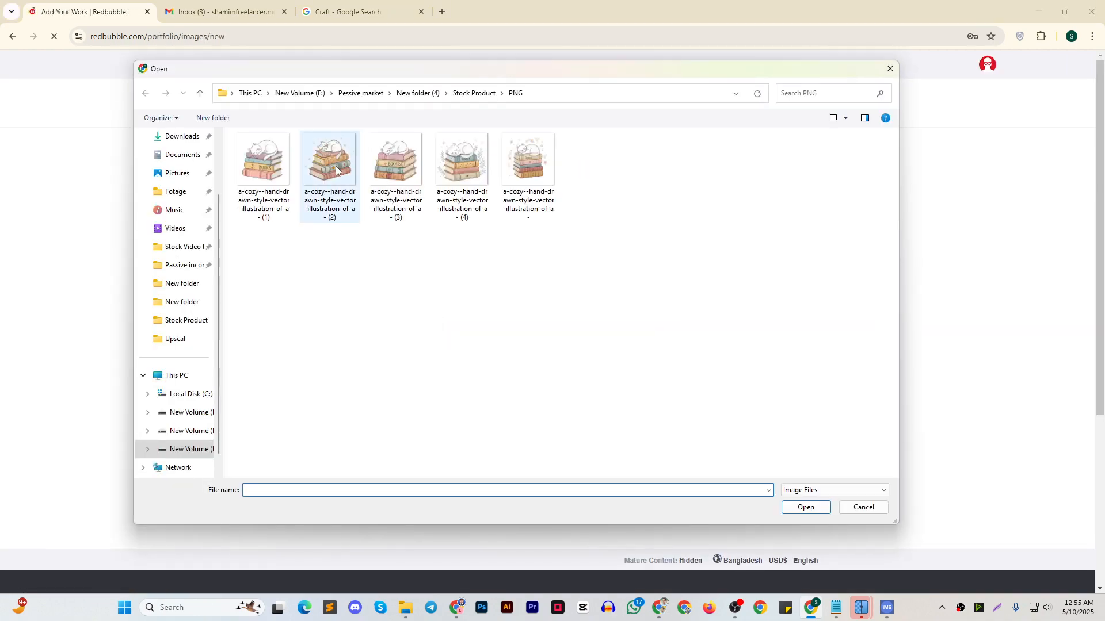
{"action": "left_click", "coordinate": [336, 170]}
{"action": "left_click", "coordinate": [806, 508]}
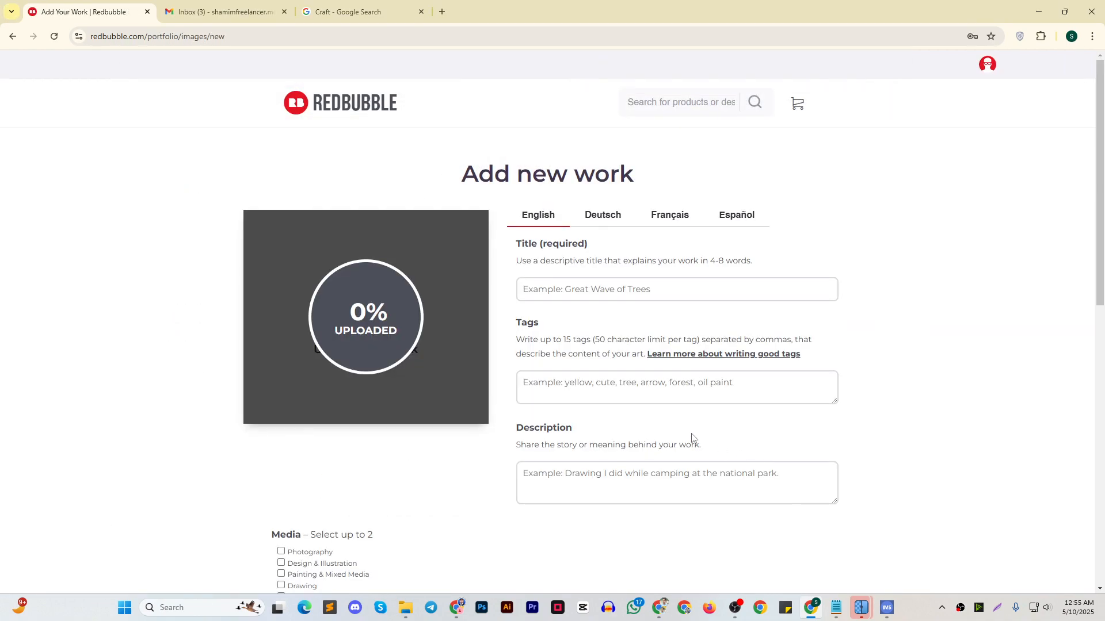
Copy the "Cozy Cat Sleeping on Book Stack Vector" product title from the notes into the work's title
{"action": "left_click", "coordinate": [837, 607]}
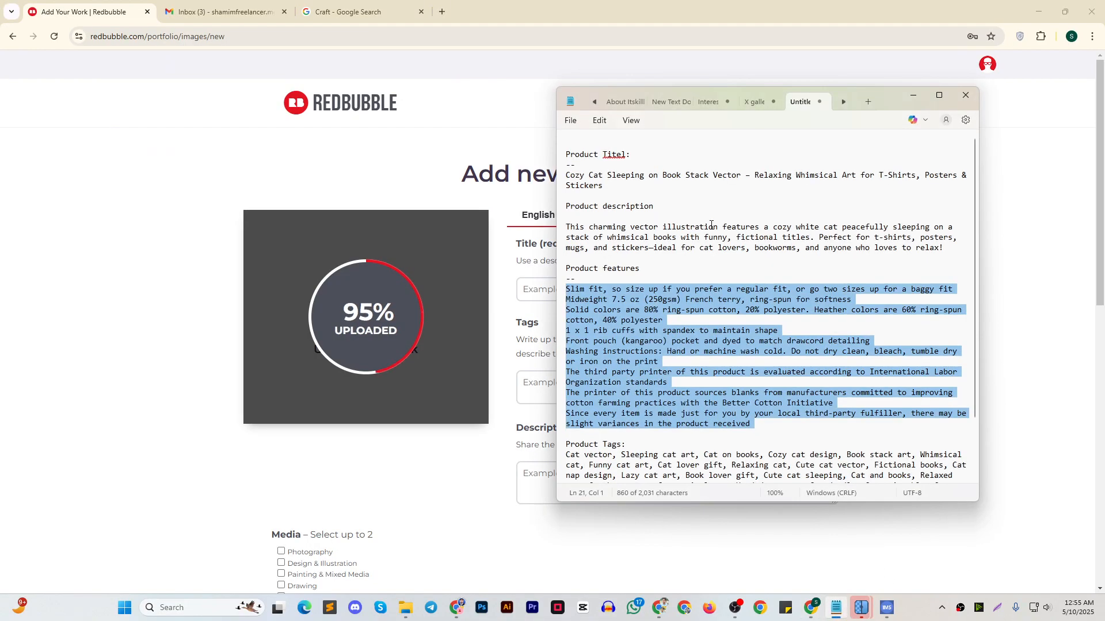
{"action": "triple_click", "coordinate": [574, 180]}
{"action": "key", "text": "ctrl+c"}
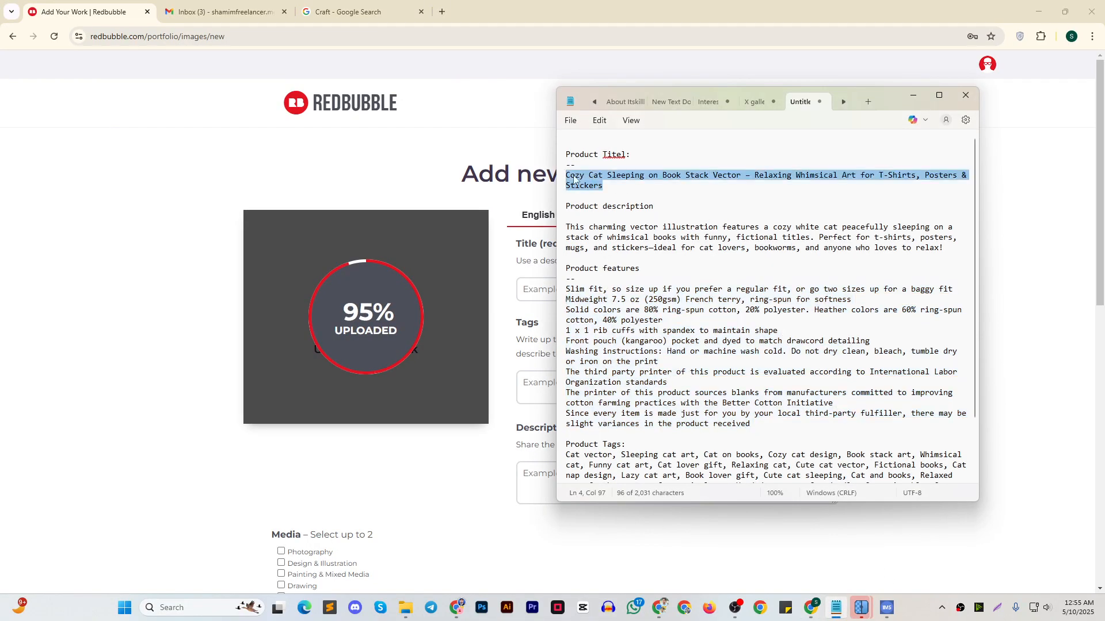
{"action": "left_click", "coordinate": [913, 95]}
{"action": "left_click", "coordinate": [587, 289]}
{"action": "key", "text": "ctrl+v"}
Copy the full product tags list from the notes into the work's tags
{"action": "left_click", "coordinate": [596, 384]}
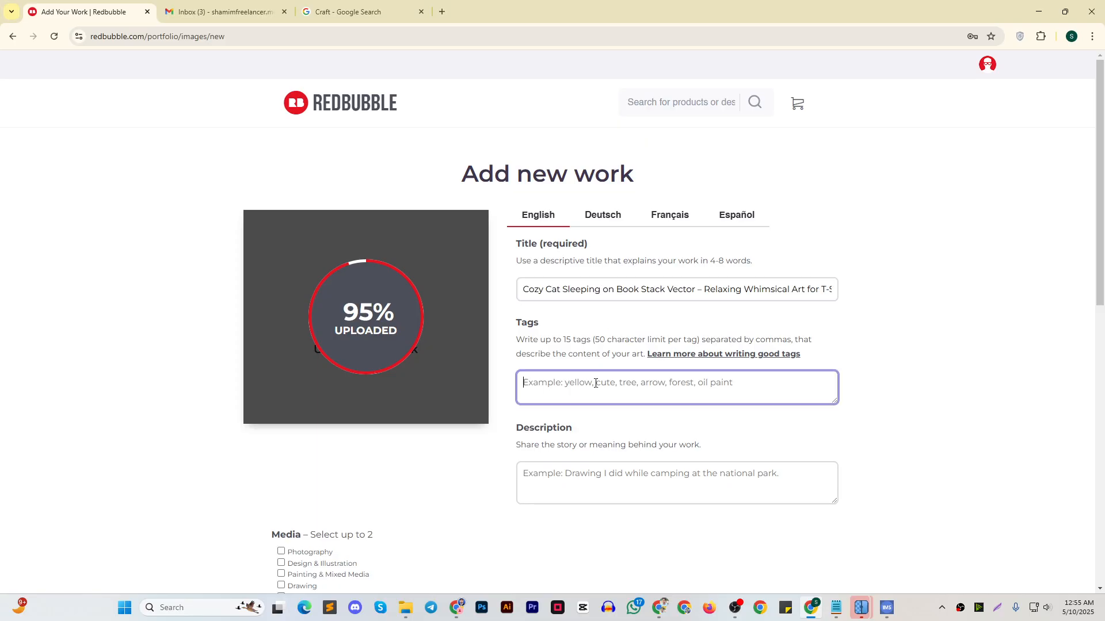
{"action": "left_click", "coordinate": [836, 607]}
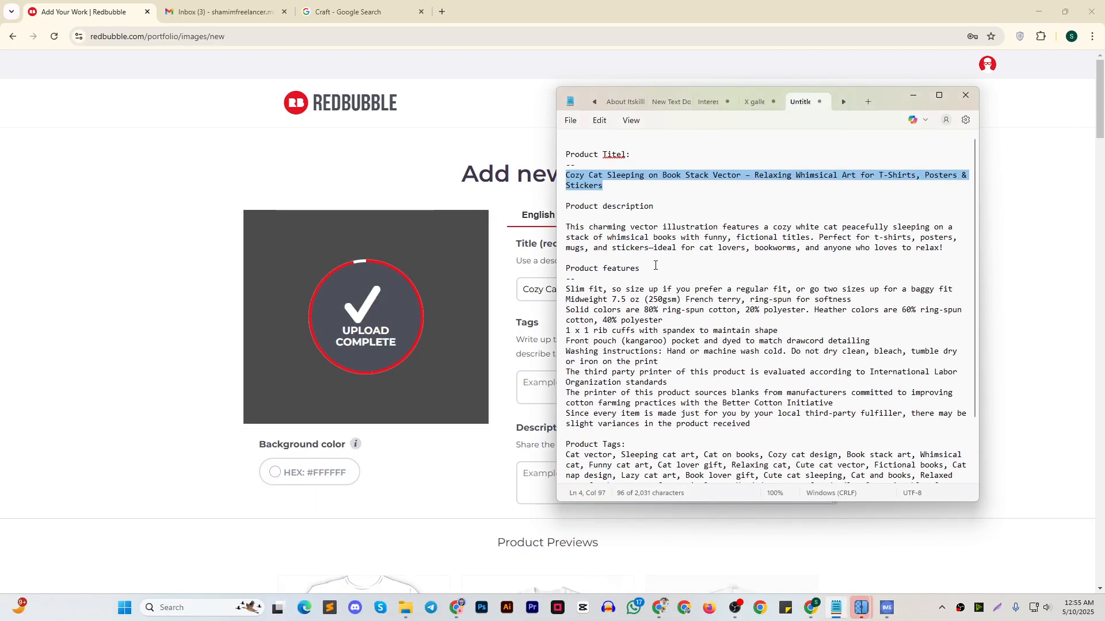
{"action": "left_click_drag", "start_coordinate": [962, 251], "coordinate": [567, 228]}
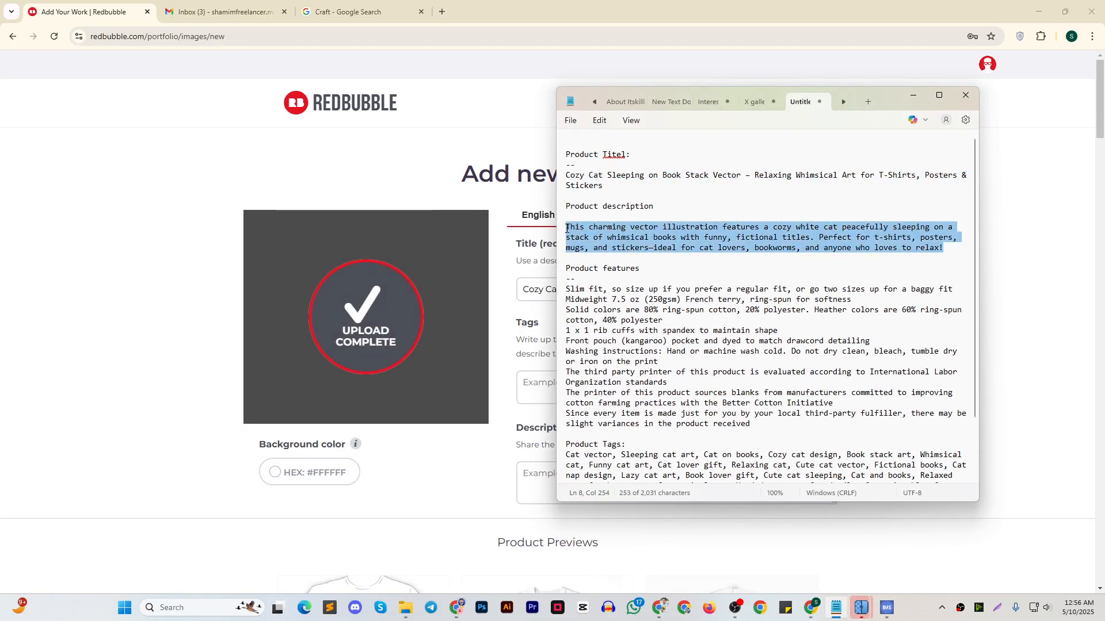
{"action": "left_click_drag", "start_coordinate": [897, 94], "coordinate": [949, 77]}
{"action": "scroll", "coordinate": [799, 338], "scroll_direction": "down", "scroll_amount": 2}
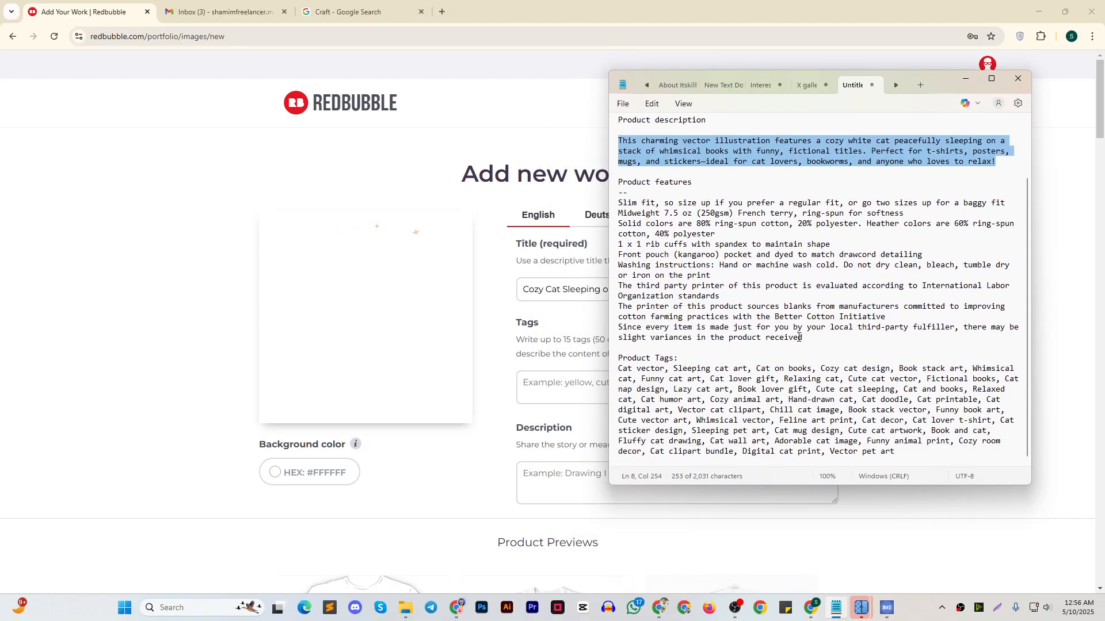
{"action": "left_click_drag", "start_coordinate": [903, 471], "coordinate": [607, 372]}
{"action": "key", "text": "ctrl+c"}
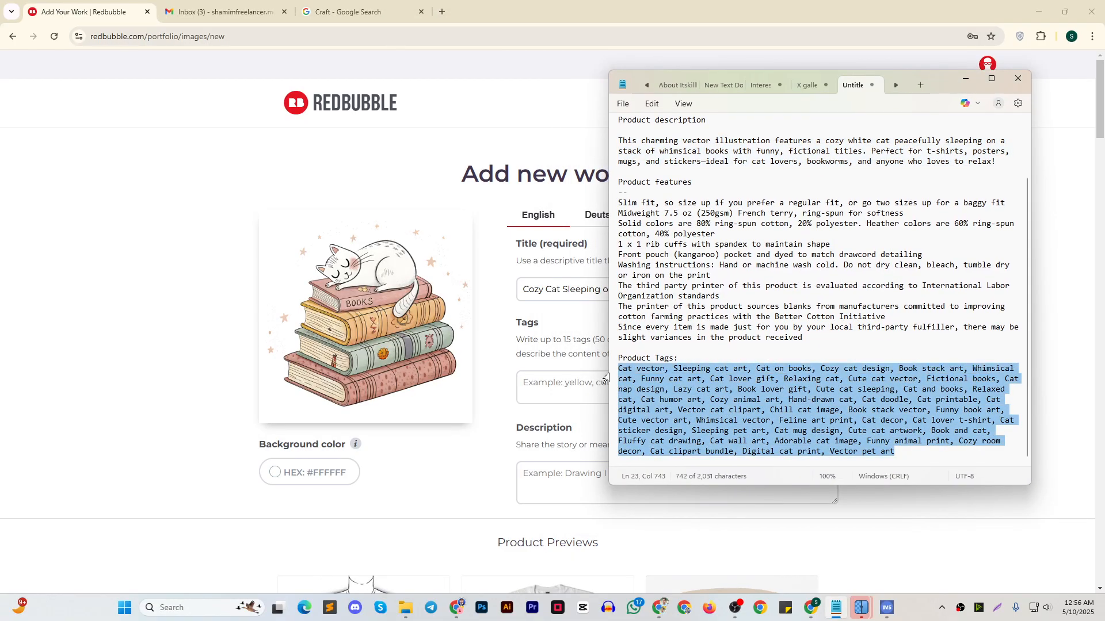
{"action": "left_click", "coordinate": [583, 389]}
{"action": "key", "text": "ctrl+v"}
Copy the product features text from the notes into the work's description
{"action": "left_click", "coordinate": [658, 493]}
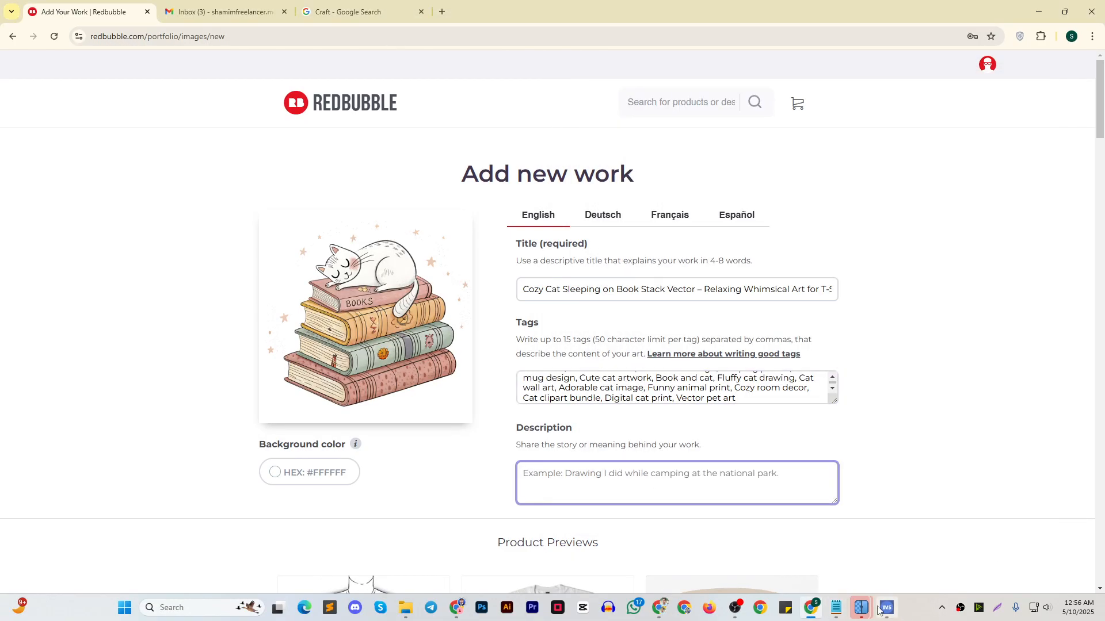
{"action": "key", "text": "alt+Tab"}
{"action": "left_click_drag", "start_coordinate": [843, 327], "coordinate": [597, 204]}
{"action": "left_click_drag", "start_coordinate": [804, 338], "coordinate": [619, 212]}
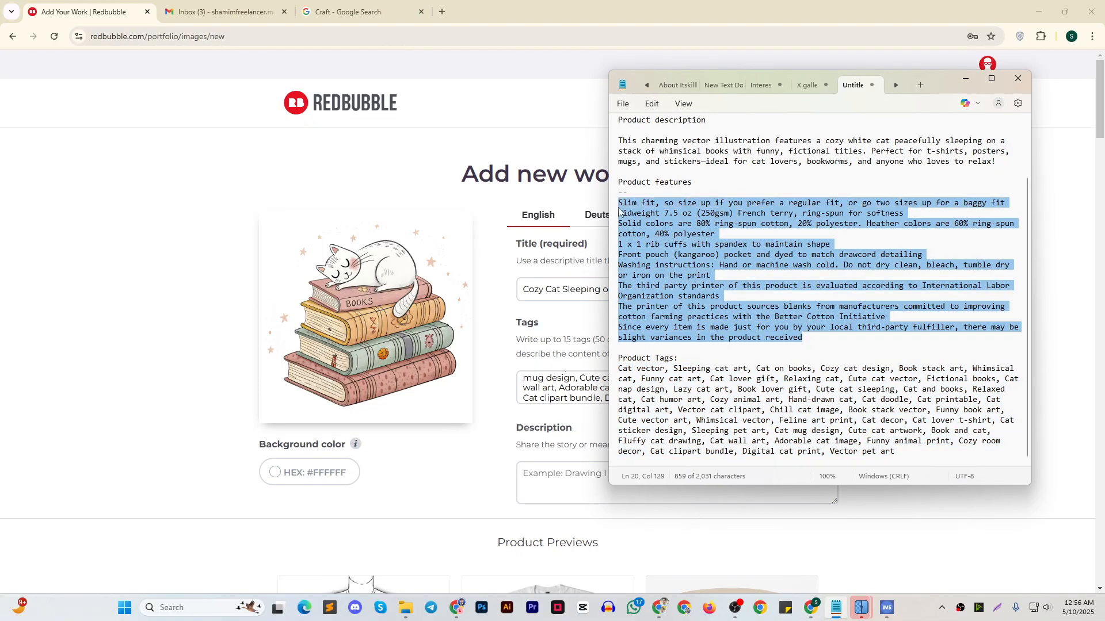
{"action": "key", "text": "ctrl+c"}
{"action": "left_click", "coordinate": [975, 80]}
{"action": "key", "text": "ctrl+v"}
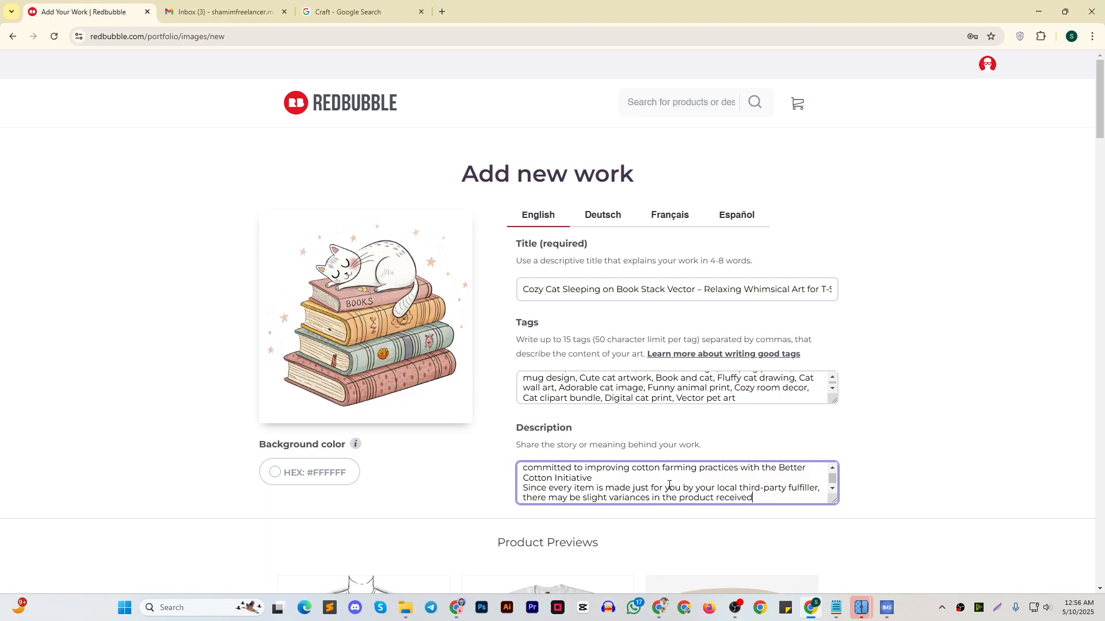
Copy the product description paragraph from the notes and return to the upload form
{"action": "left_click", "coordinate": [843, 607]}
{"action": "left_click_drag", "start_coordinate": [998, 232], "coordinate": [573, 209]}
{"action": "left_click", "coordinate": [968, 80]}
Examine the entered tags and description text for completeness, from beginning to end
{"action": "scroll", "coordinate": [730, 306], "scroll_direction": "down", "scroll_amount": 1}
{"action": "left_click", "coordinate": [758, 358]}
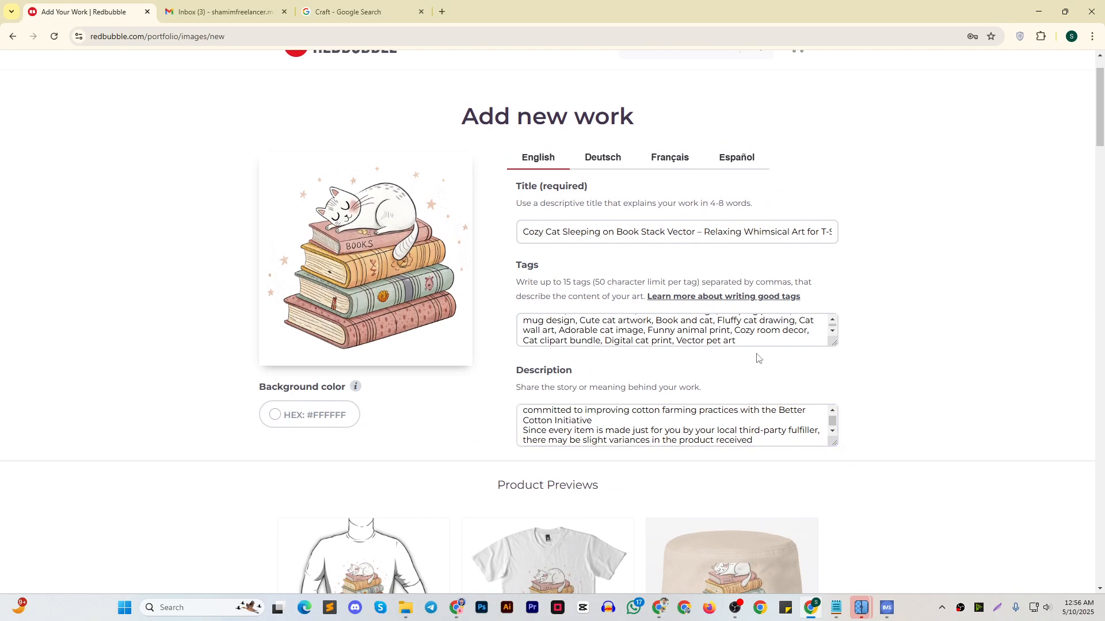
{"action": "left_click", "coordinate": [748, 346]}
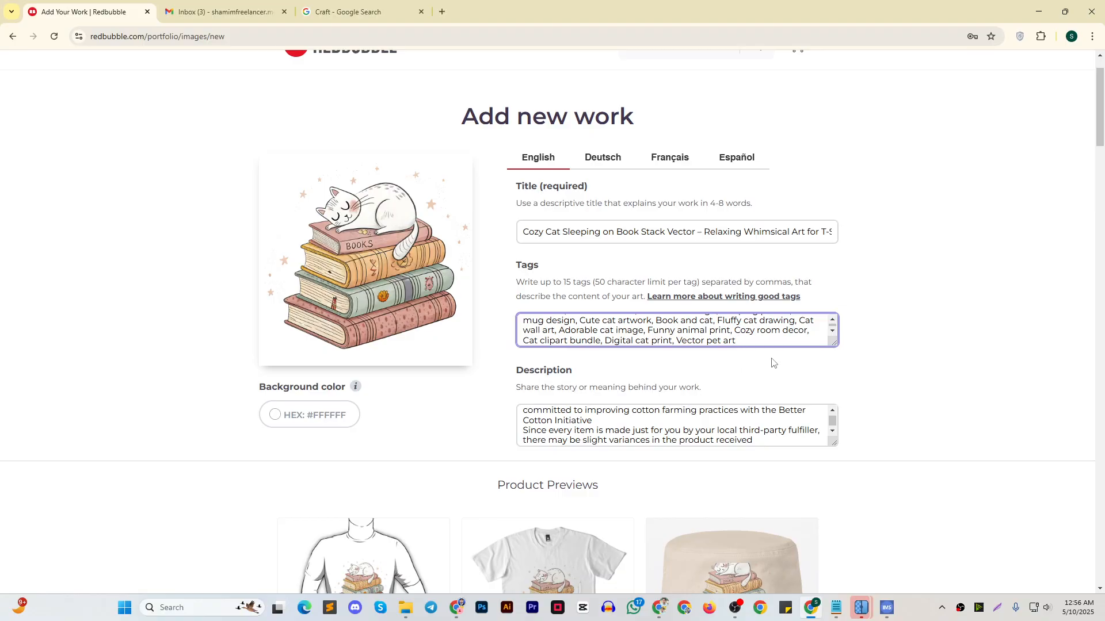
{"action": "scroll", "coordinate": [661, 334], "scroll_direction": "up", "scroll_amount": 4}
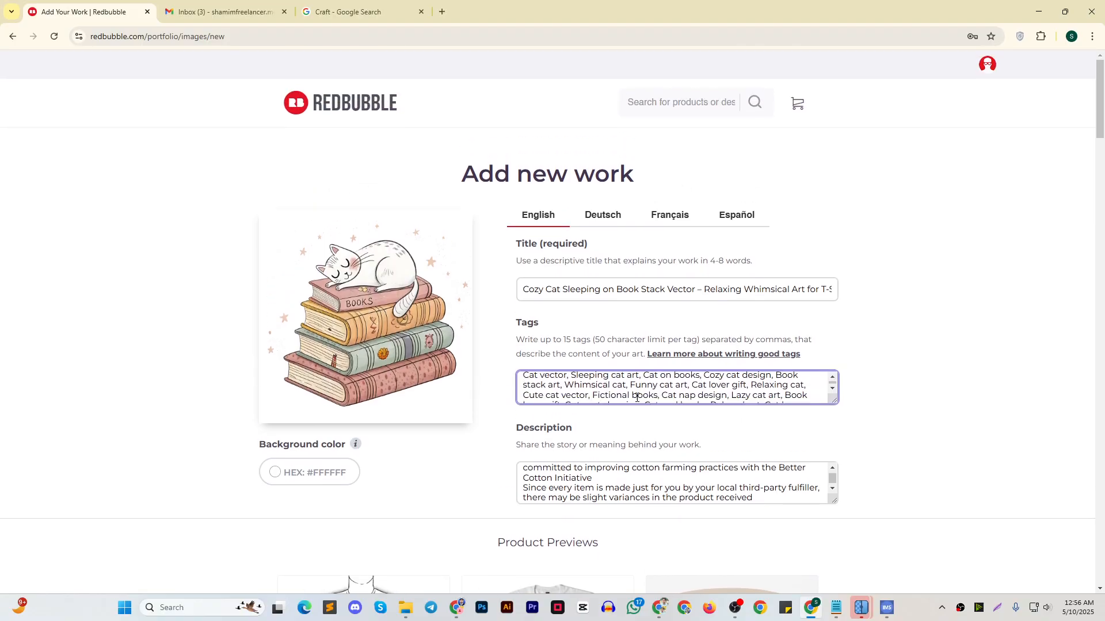
{"action": "scroll", "coordinate": [637, 397], "scroll_direction": "down", "scroll_amount": 3}
{"action": "scroll", "coordinate": [637, 396], "scroll_direction": "up", "scroll_amount": 4}
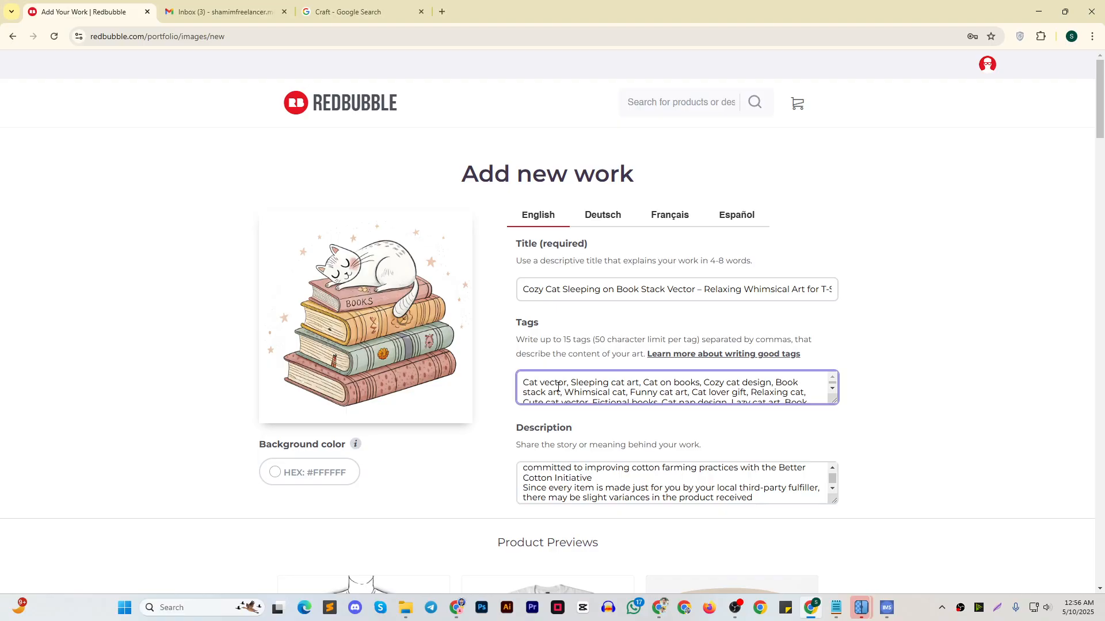
{"action": "scroll", "coordinate": [557, 387], "scroll_direction": "down", "scroll_amount": 3}
{"action": "scroll", "coordinate": [625, 474], "scroll_direction": "up", "scroll_amount": 4}
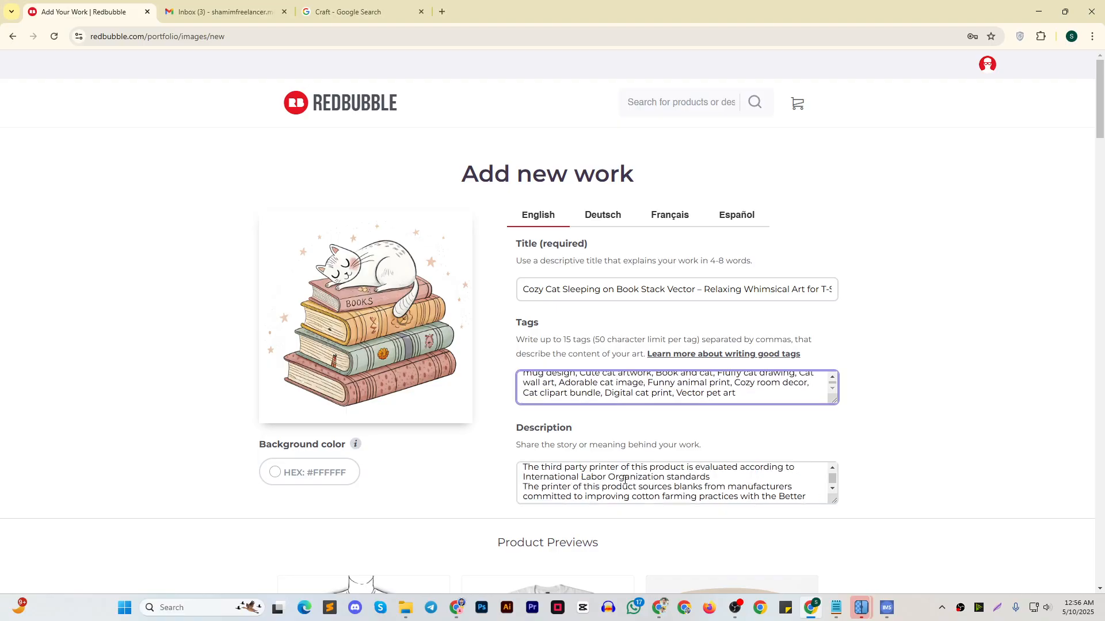
Insert the copied description paragraph on its own line ahead of the product features, and check the combined text
{"action": "left_click", "coordinate": [525, 474]}
{"action": "key", "text": "ctrl+v"}
{"action": "key", "text": "Return"}
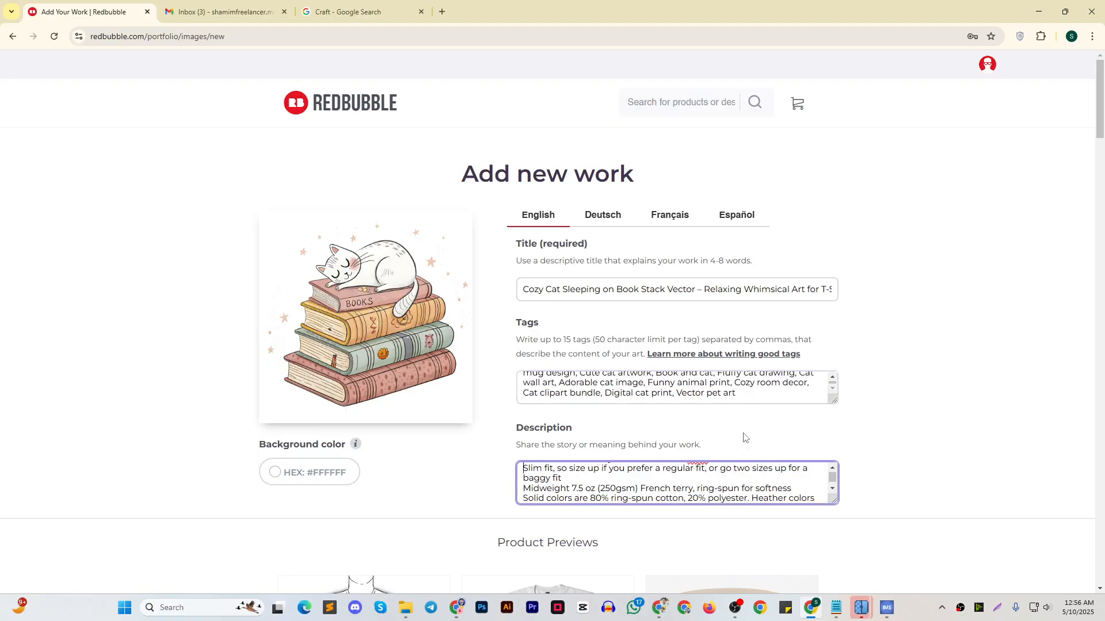
{"action": "scroll", "coordinate": [722, 488], "scroll_direction": "up", "scroll_amount": 1}
{"action": "scroll", "coordinate": [722, 487], "scroll_direction": "down", "scroll_amount": 1}
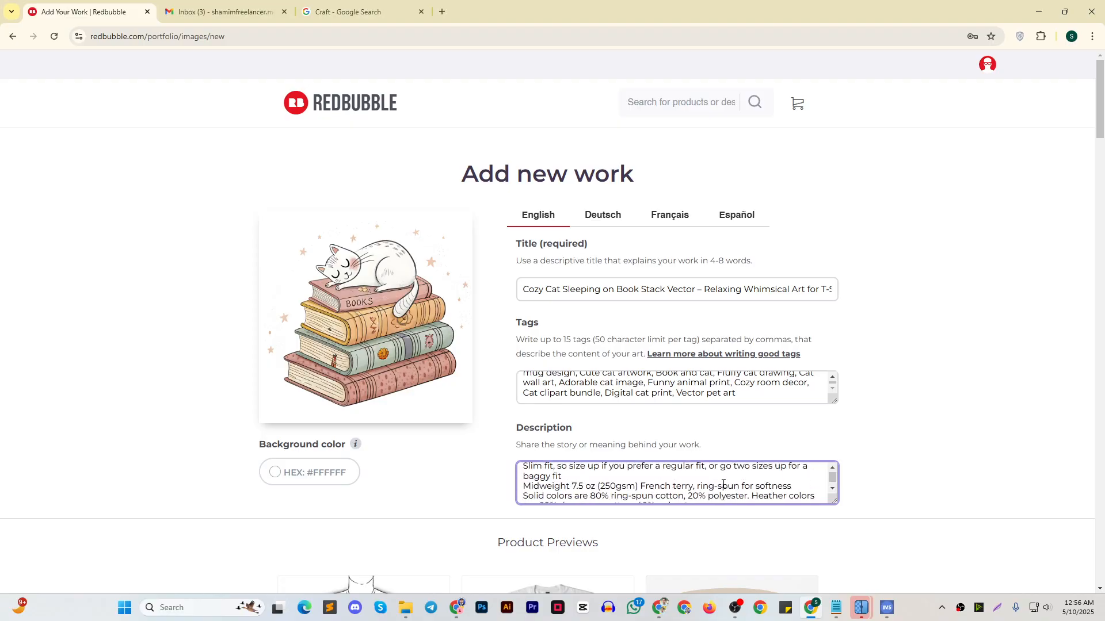
{"action": "scroll", "coordinate": [723, 487], "scroll_direction": "up", "scroll_amount": 1}
{"action": "scroll", "coordinate": [827, 368], "scroll_direction": "down", "scroll_amount": 9}
Enable the A-Line Dresses and Aprons products for this design
{"action": "scroll", "coordinate": [812, 352], "scroll_direction": "down", "scroll_amount": 6}
{"action": "scroll", "coordinate": [803, 349], "scroll_direction": "up", "scroll_amount": 3}
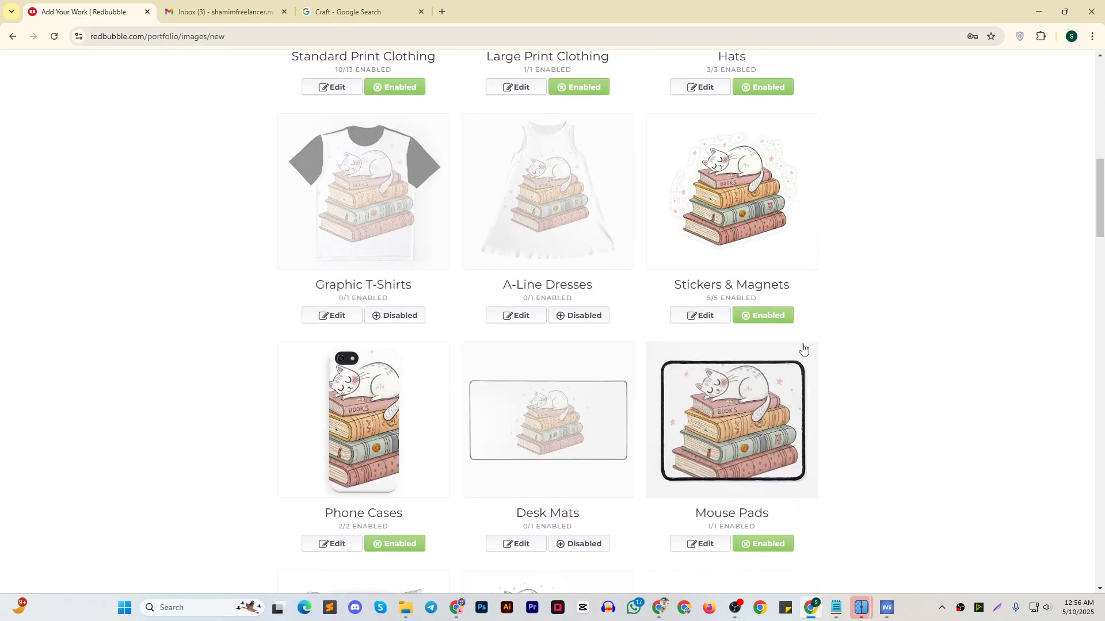
{"action": "left_click", "coordinate": [578, 315]}
{"action": "scroll", "coordinate": [817, 320], "scroll_direction": "down", "scroll_amount": 14}
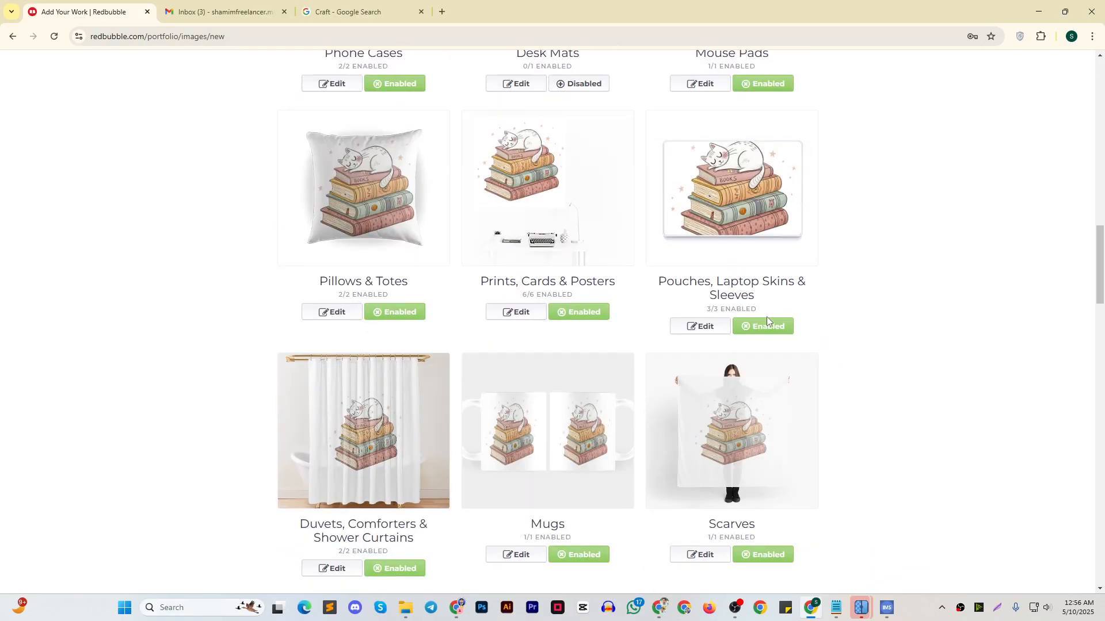
{"action": "scroll", "coordinate": [767, 320], "scroll_direction": "down", "scroll_amount": 12}
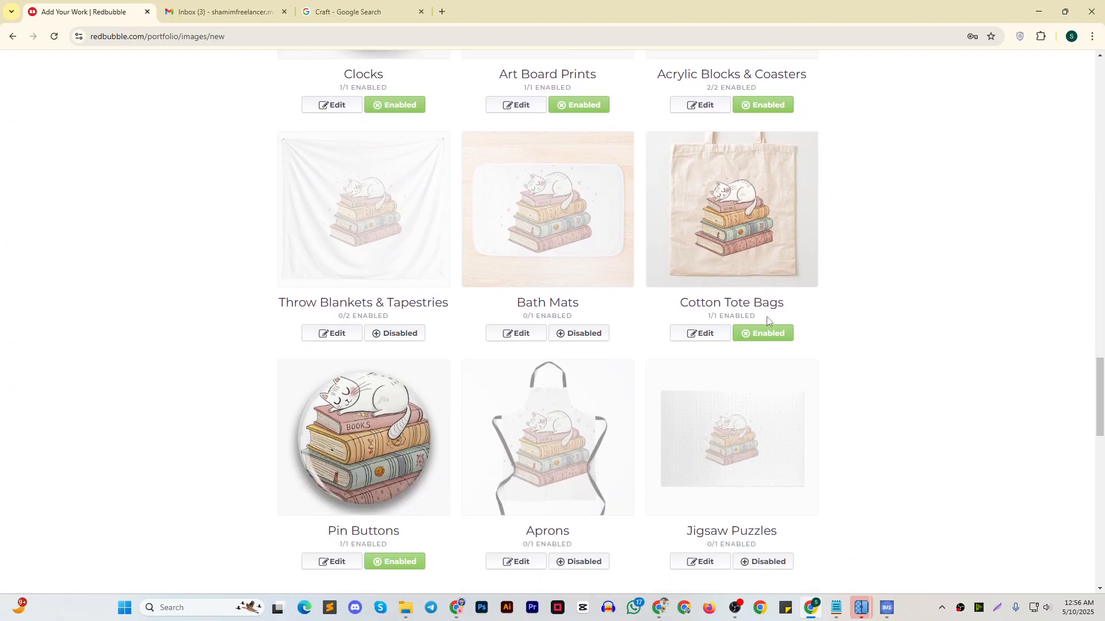
{"action": "left_click", "coordinate": [580, 447]}
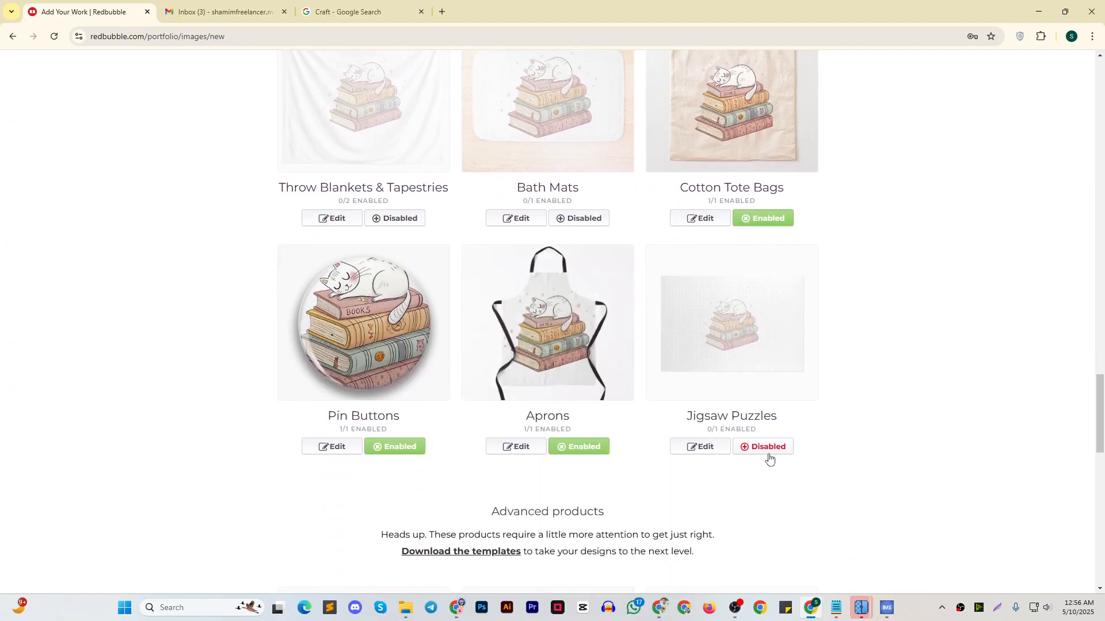
Look over the remaining product previews and mark the work's media as Digital Art
{"action": "scroll", "coordinate": [570, 386], "scroll_direction": "up", "scroll_amount": 4}
{"action": "scroll", "coordinate": [568, 387], "scroll_direction": "up", "scroll_amount": 20}
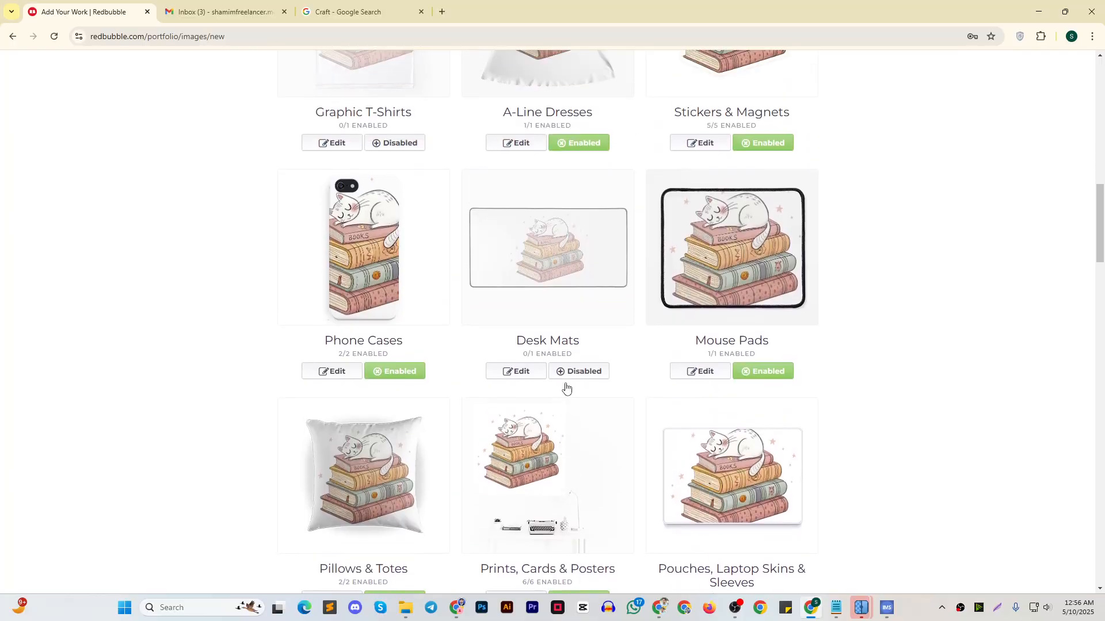
{"action": "scroll", "coordinate": [564, 389], "scroll_direction": "down", "scroll_amount": 20}
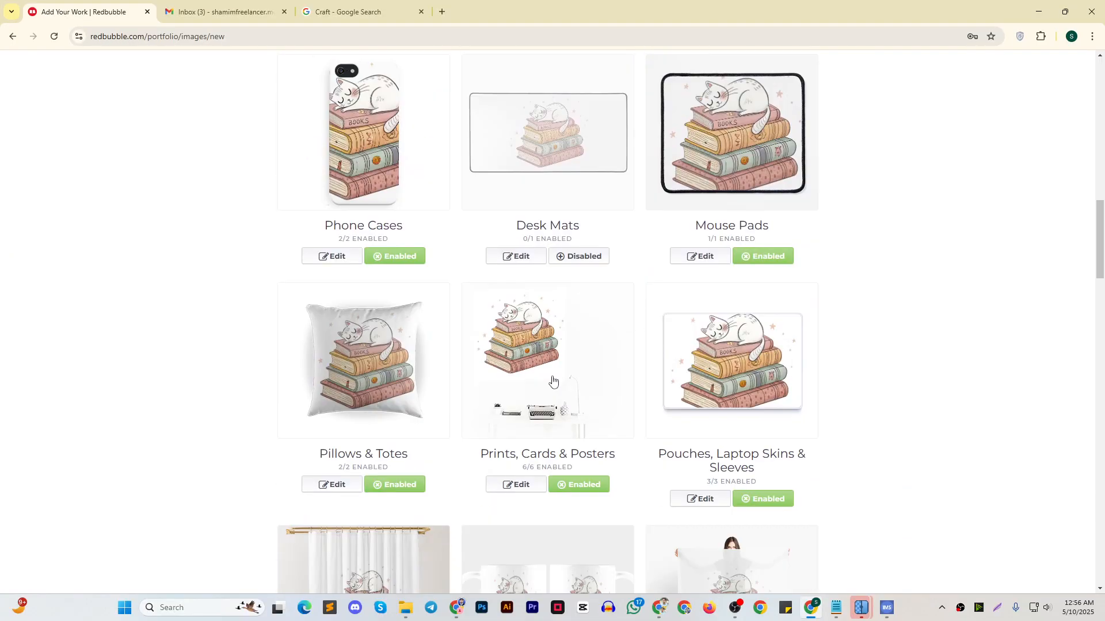
{"action": "scroll", "coordinate": [551, 383], "scroll_direction": "down", "scroll_amount": 20}
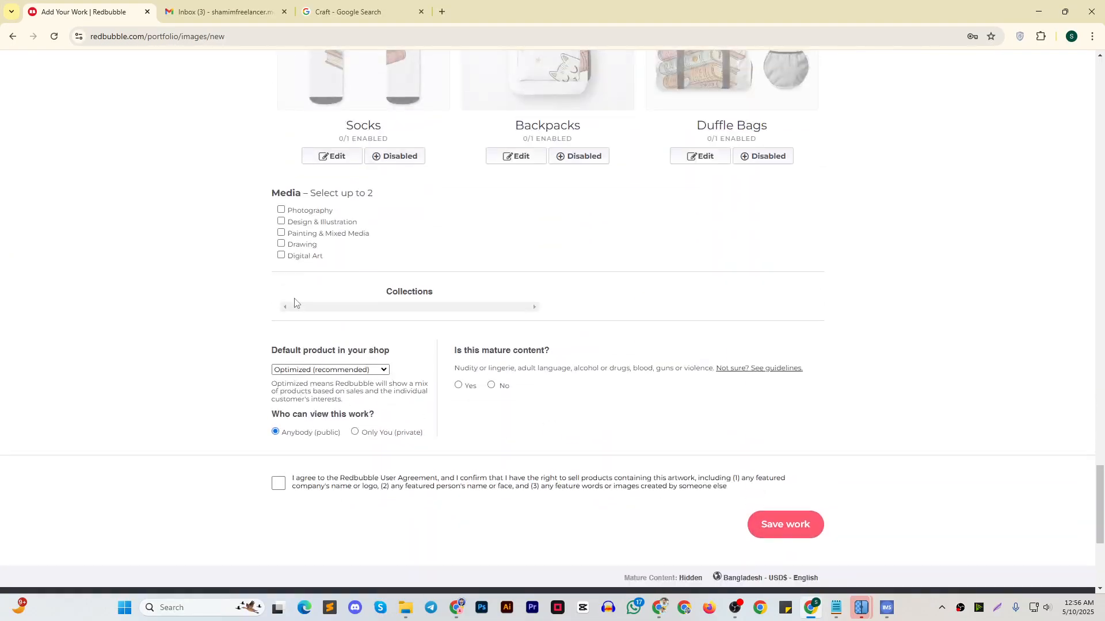
Enable the Backpacks product and add Painting & Mixed Media as the second media type
{"action": "scroll", "coordinate": [411, 244], "scroll_direction": "up", "scroll_amount": 3}
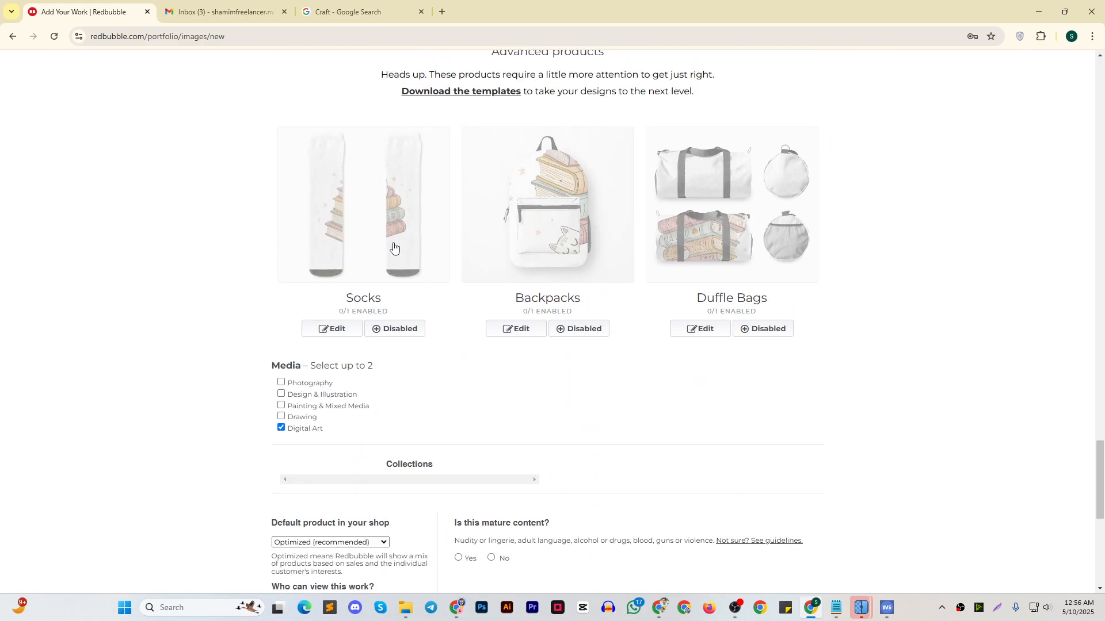
{"action": "left_click", "coordinate": [579, 329]}
{"action": "scroll", "coordinate": [523, 378], "scroll_direction": "up", "scroll_amount": 4}
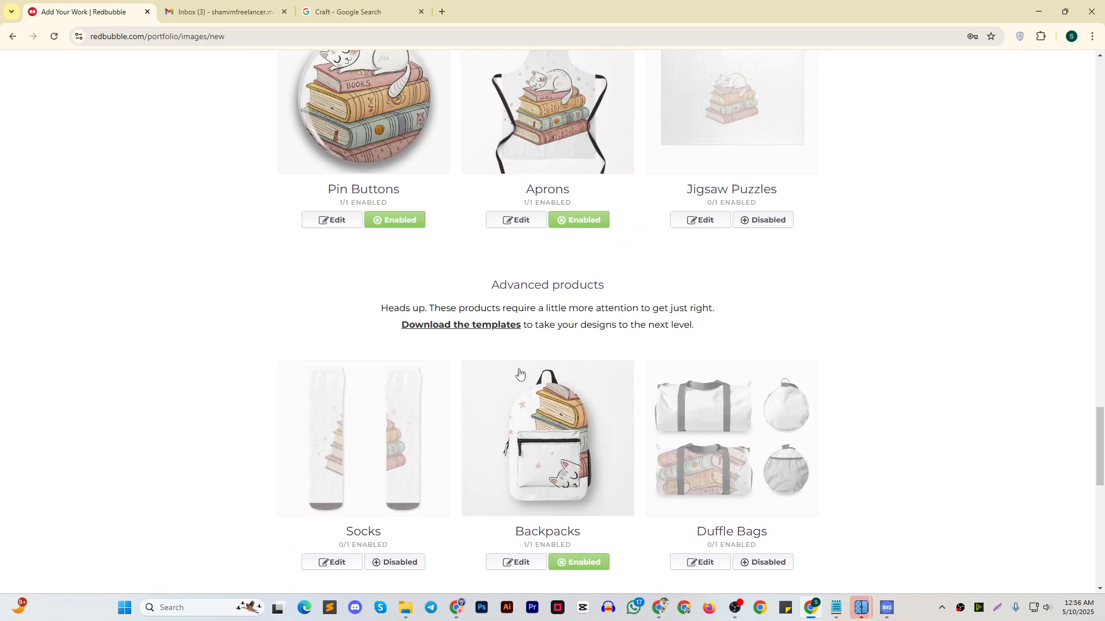
{"action": "scroll", "coordinate": [499, 358], "scroll_direction": "down", "scroll_amount": 6}
{"action": "left_click", "coordinate": [302, 292]}
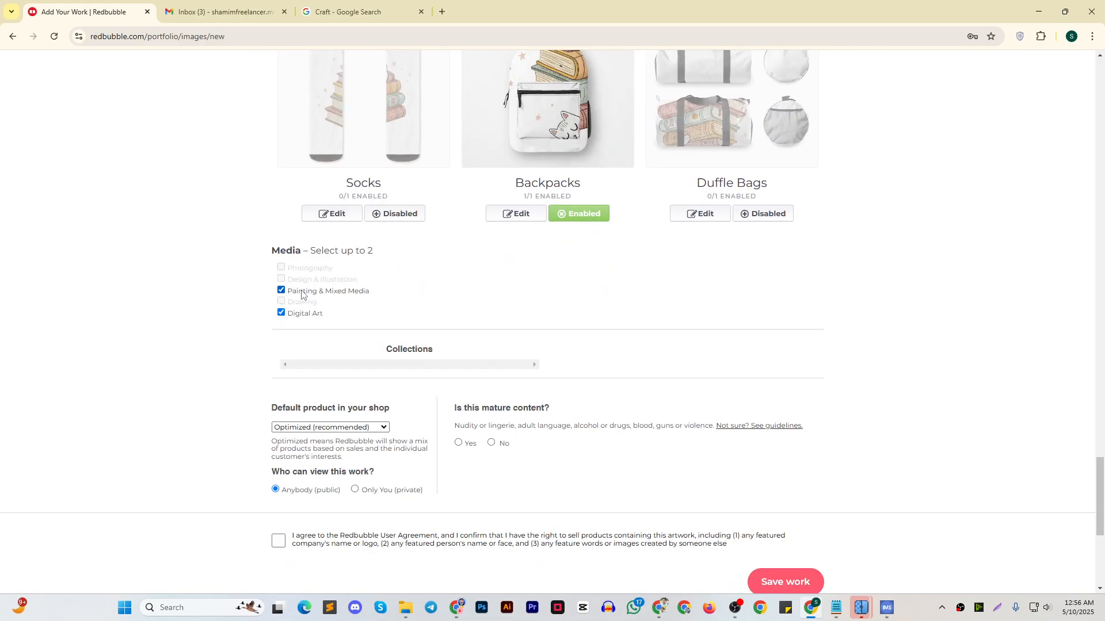
Declare the work as not mature content and accept the user agreement and rights confirmation
{"action": "scroll", "coordinate": [464, 316], "scroll_direction": "down", "scroll_amount": 2}
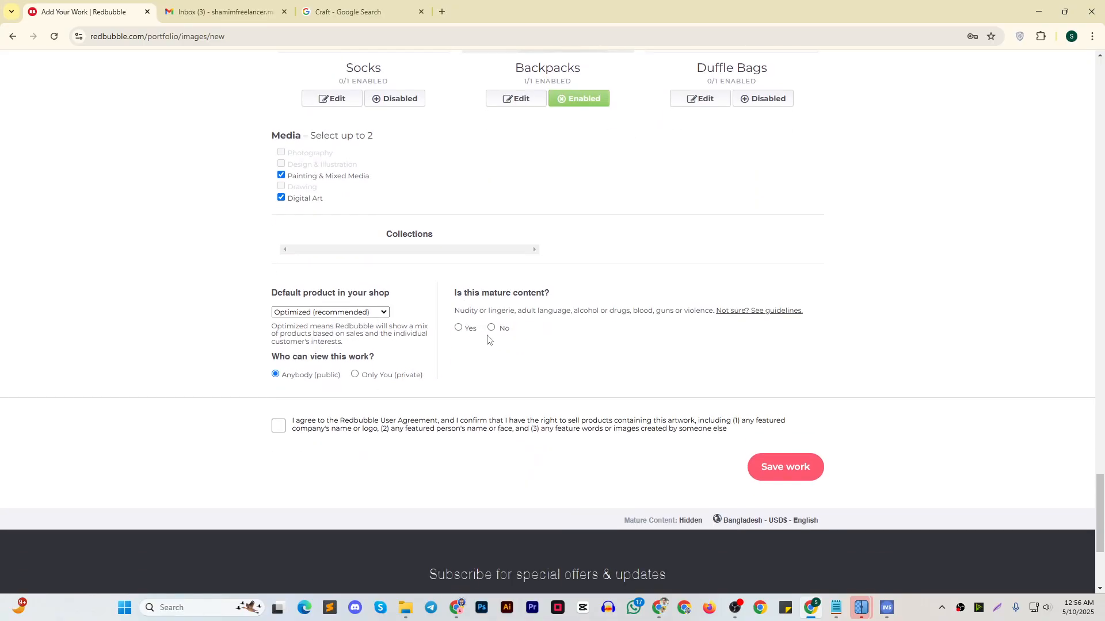
{"action": "left_click", "coordinate": [280, 427]}
{"action": "scroll", "coordinate": [661, 364], "scroll_direction": "up", "scroll_amount": 2}
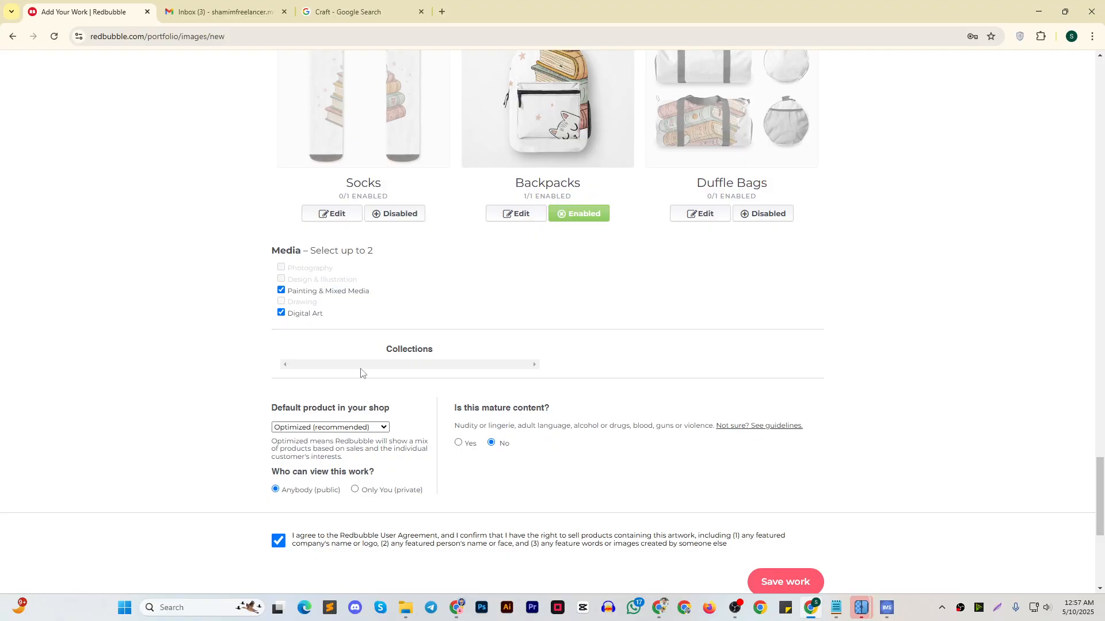
Set the default product in the shop to Sticker and save the work
{"action": "left_click", "coordinate": [363, 427]}
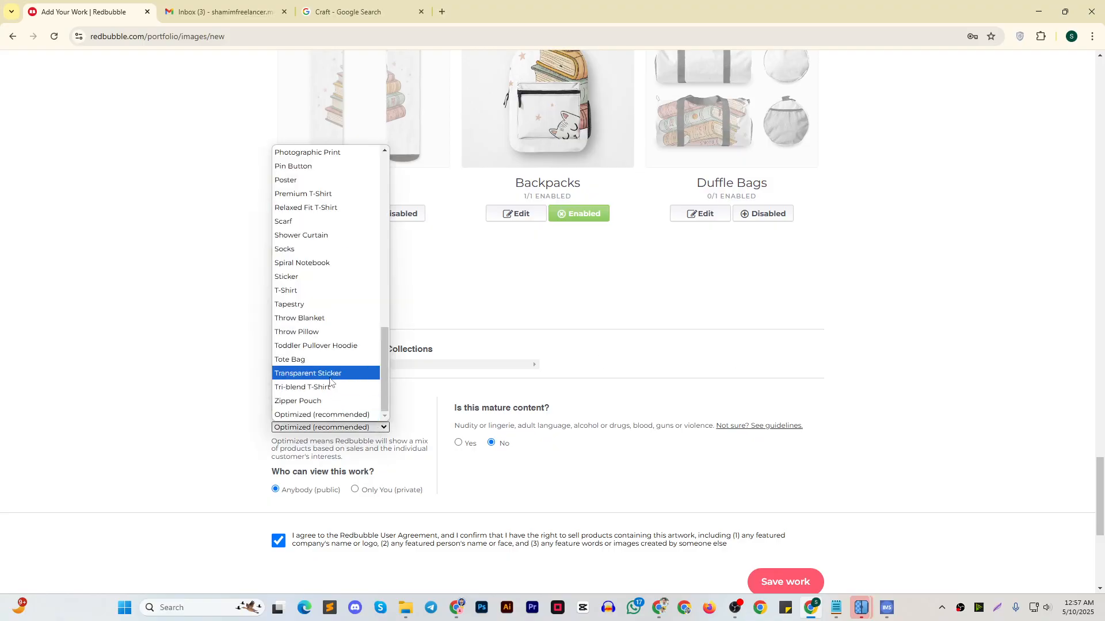
{"action": "left_click", "coordinate": [310, 278]}
{"action": "scroll", "coordinate": [805, 431], "scroll_direction": "down", "scroll_amount": 4}
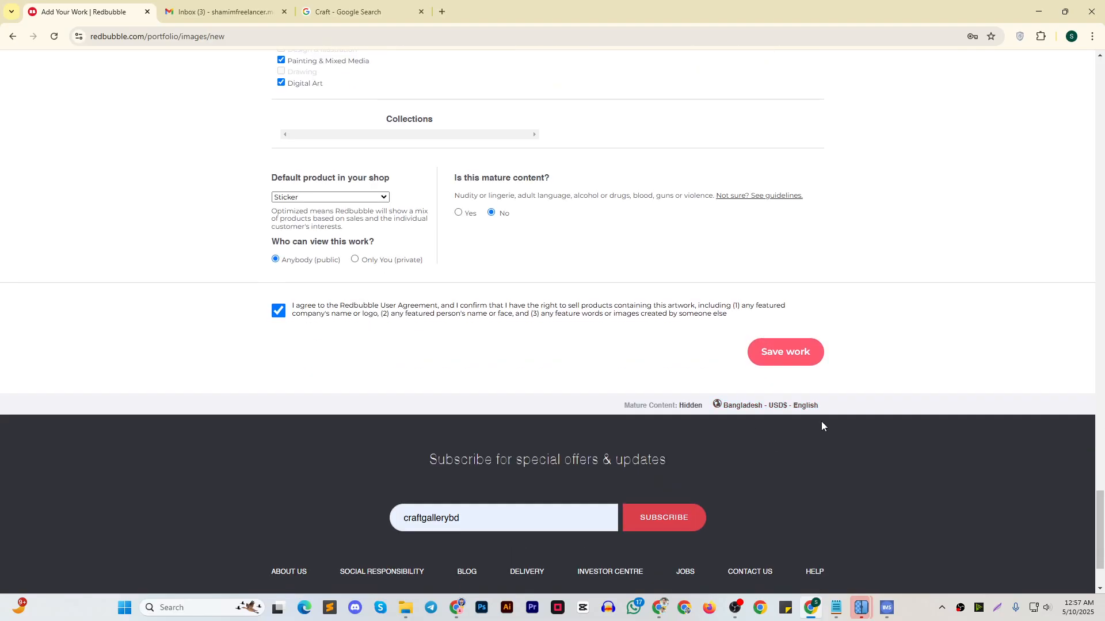
{"action": "left_click", "coordinate": [780, 353]}
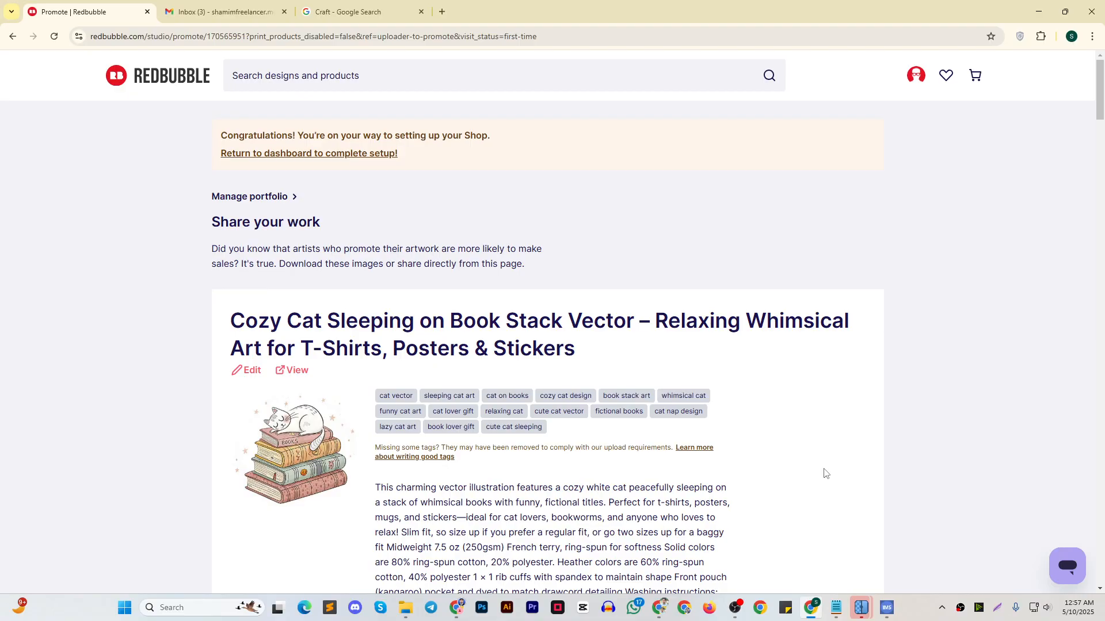
{"action": "scroll", "coordinate": [671, 390], "scroll_direction": "down", "scroll_amount": 12}
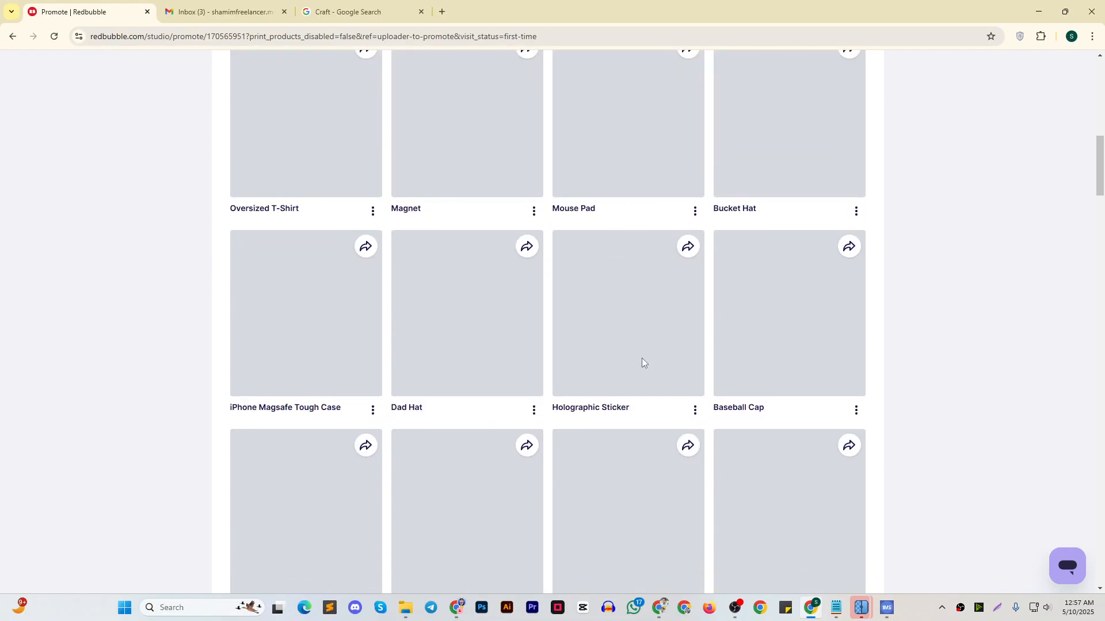
Look over the published work's product list and return to the dashboard to complete the shop setup
{"action": "scroll", "coordinate": [678, 378], "scroll_direction": "down", "scroll_amount": 15}
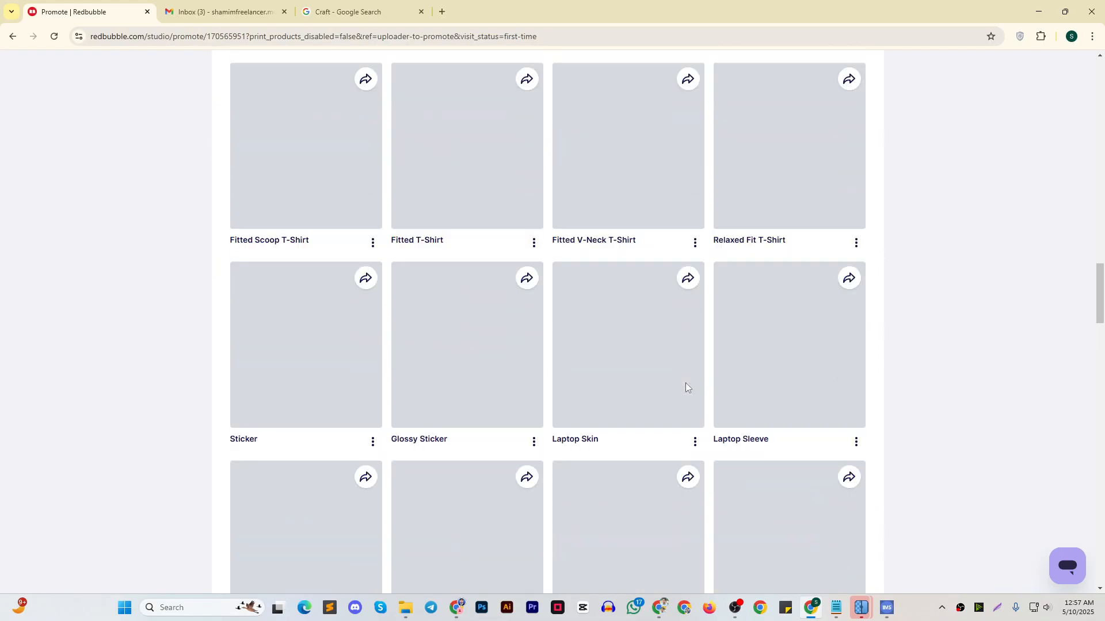
{"action": "left_click_drag", "start_coordinate": [1099, 374], "coordinate": [971, 202]}
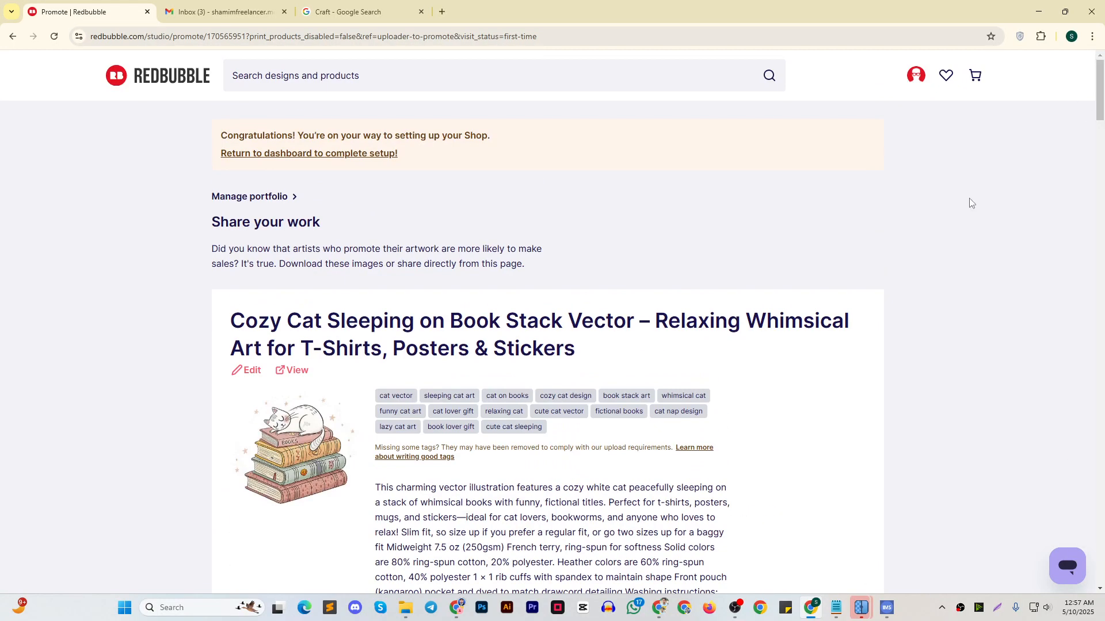
{"action": "left_click", "coordinate": [325, 156]}
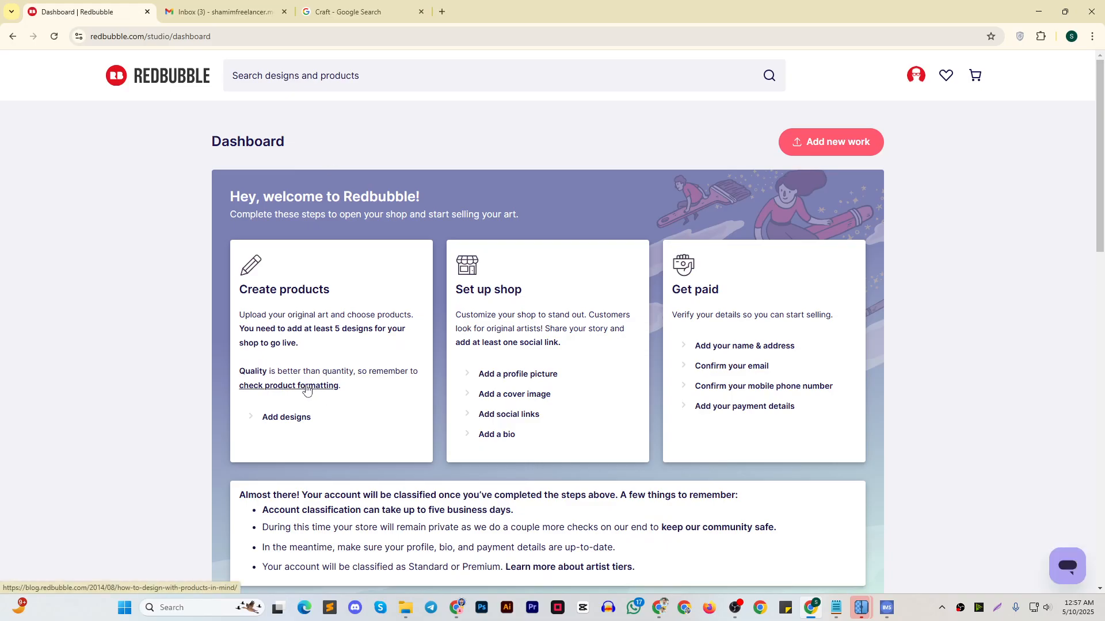
{"action": "left_click", "coordinate": [308, 387]}
{"action": "left_click", "coordinate": [284, 12]}
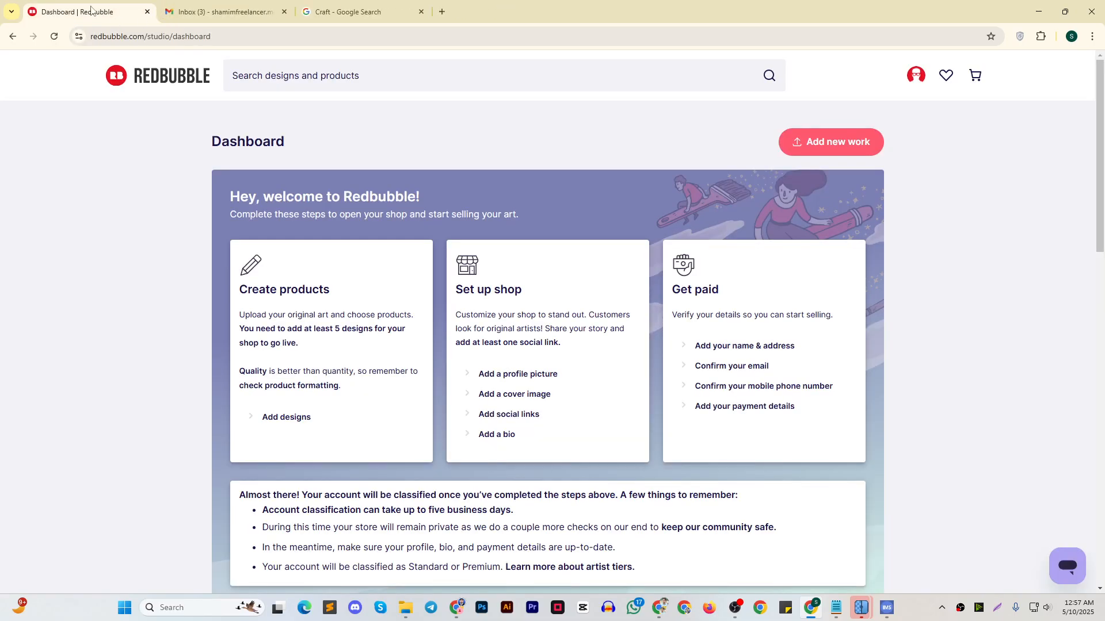
Add another design by uploading the cat-on-books image "a-cozy--hand-drawn-style-vector-illustration-of-a- (3)" as a new work
{"action": "left_click", "coordinate": [274, 424]}
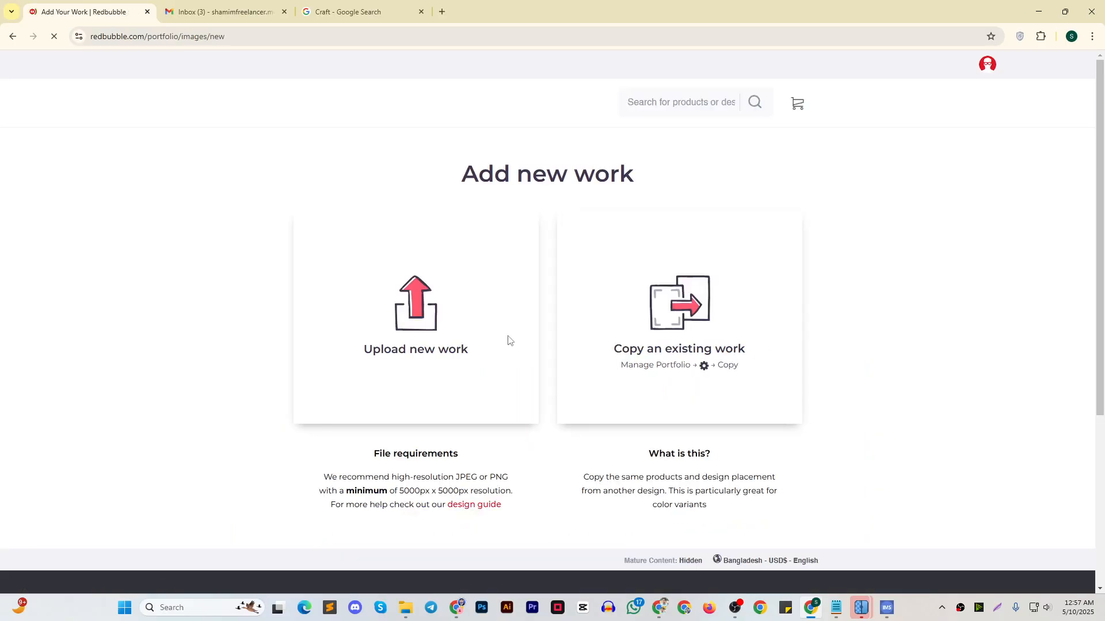
{"action": "left_click", "coordinate": [444, 347]}
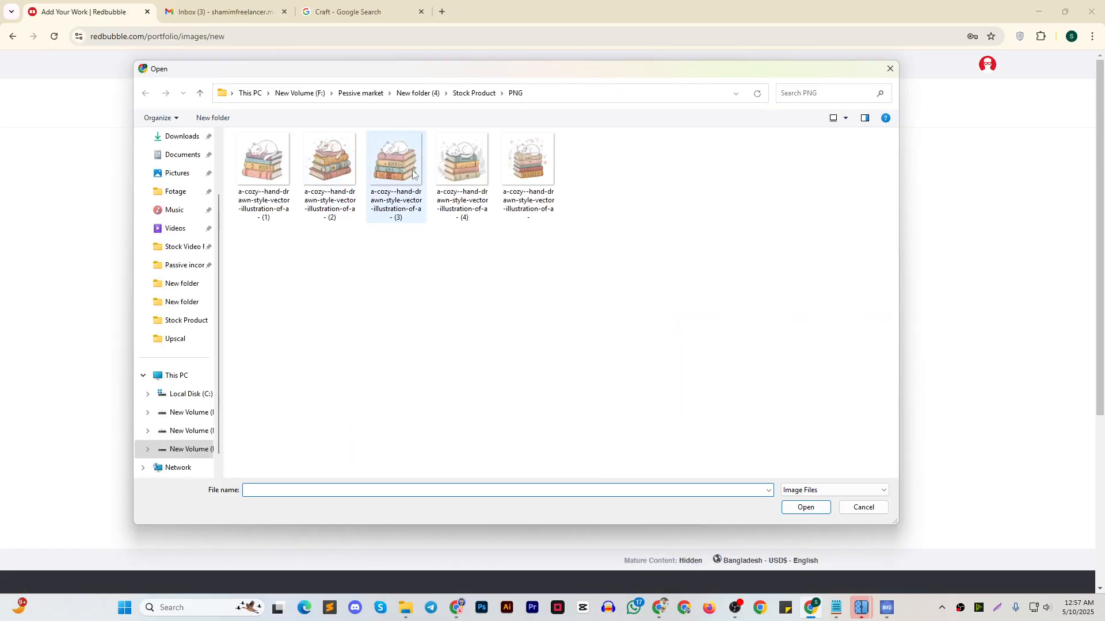
{"action": "left_click", "coordinate": [396, 167]}
{"action": "left_click", "coordinate": [801, 509]}
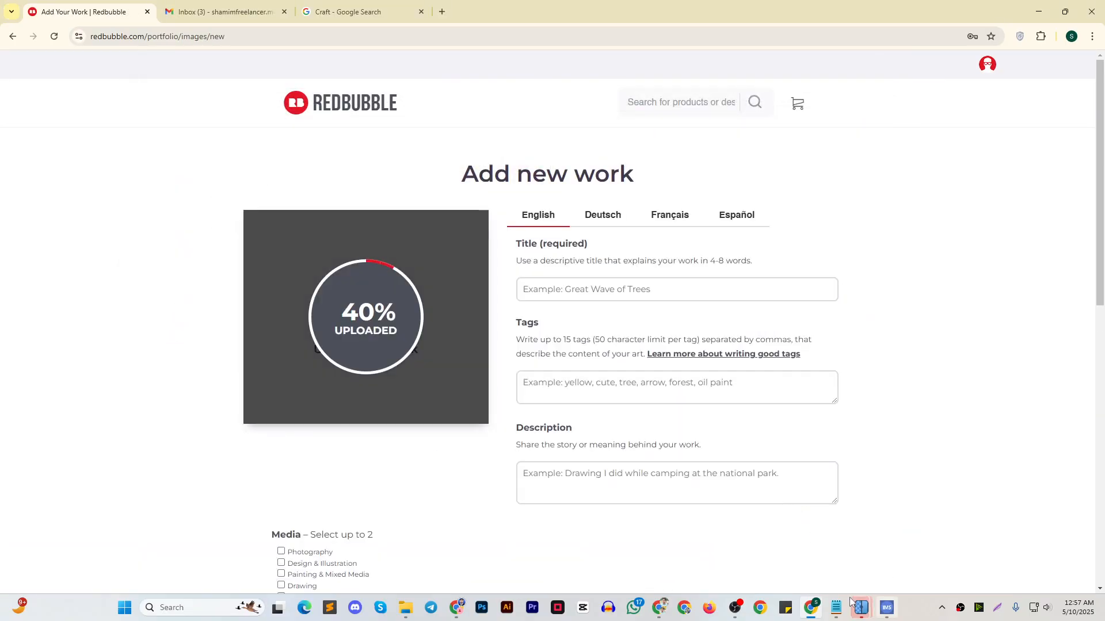
Copy the title "Cozy Cat Sleeping on Book Stack Vector – Relaxing Whimsical Art for T-Shirts, Posters & Stickers" from the notes into the new work's title
{"action": "left_click", "coordinate": [836, 608]}
{"action": "left_click_drag", "start_coordinate": [656, 169], "coordinate": [612, 159]}
{"action": "key", "text": "ctrl+c"}
{"action": "left_click", "coordinate": [967, 79]}
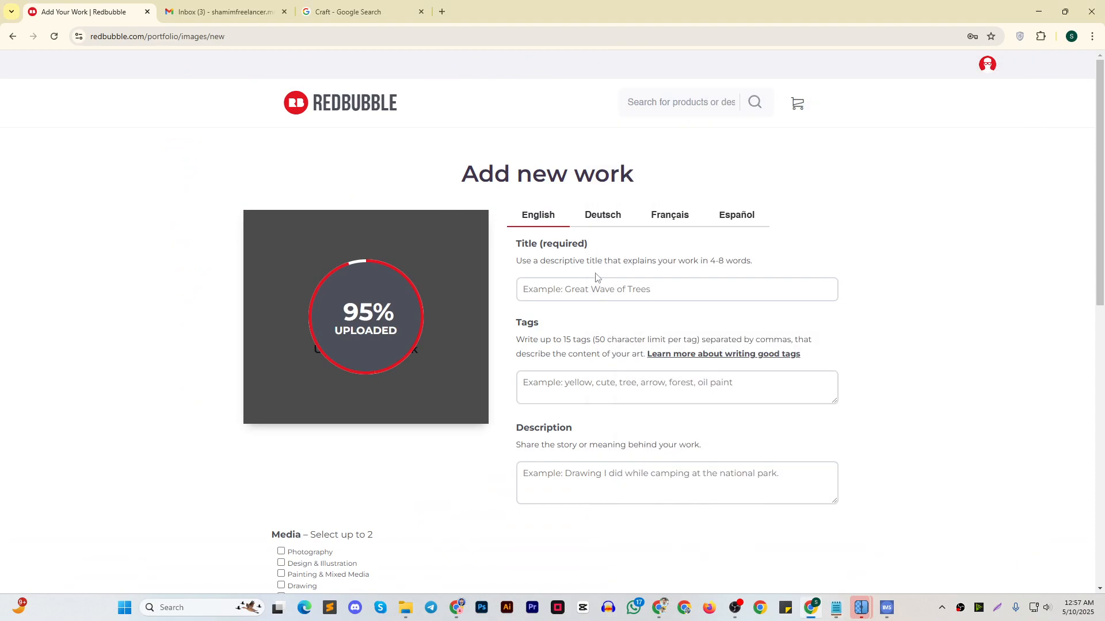
{"action": "left_click", "coordinate": [592, 290]}
{"action": "key", "text": "ctrl+v"}
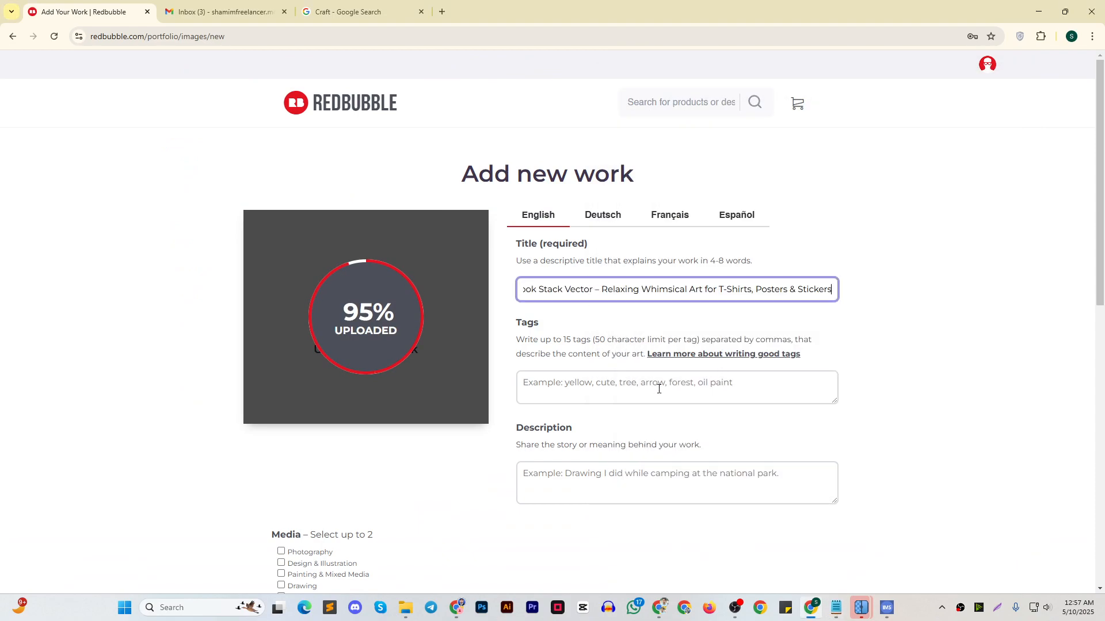
Copy the full product tag list, from "Cat vector" to "Vector pet art", from the notes into the work's tags
{"action": "left_click", "coordinate": [660, 389]}
{"action": "left_click", "coordinate": [836, 609]}
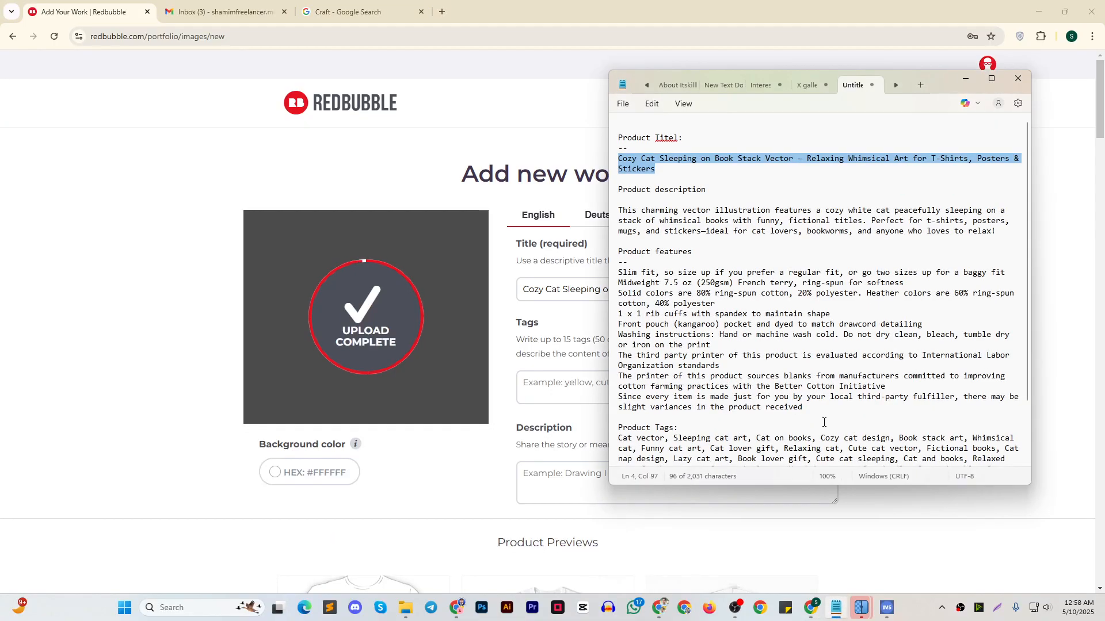
{"action": "scroll", "coordinate": [824, 422], "scroll_direction": "down", "scroll_amount": 2}
{"action": "left_click_drag", "start_coordinate": [915, 454], "coordinate": [617, 364]}
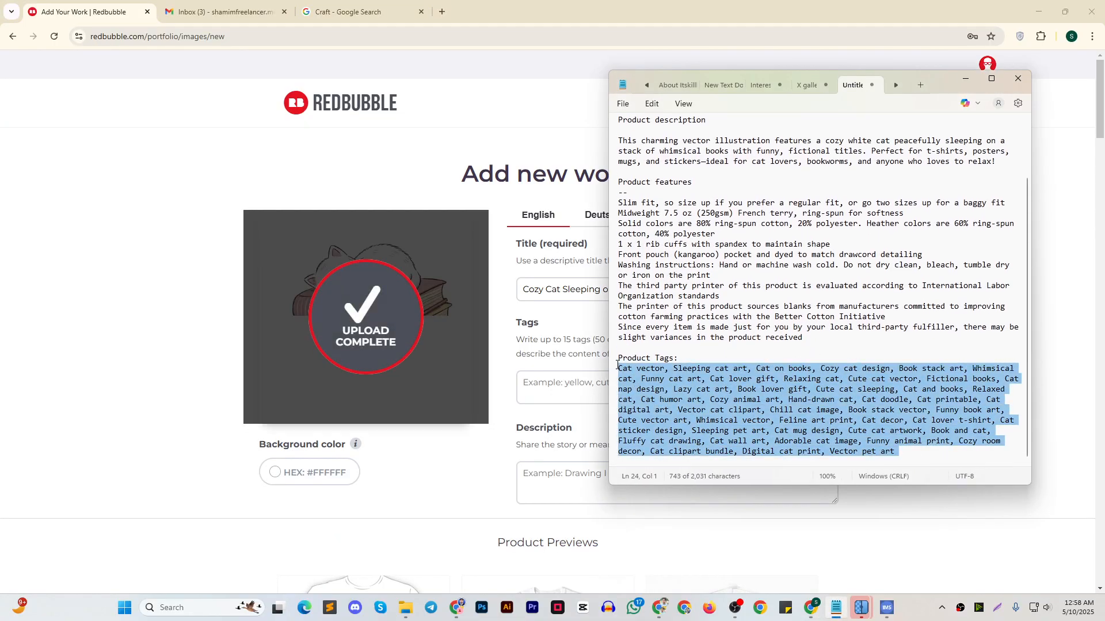
{"action": "key", "text": "ctrl+c"}
{"action": "left_click", "coordinate": [967, 79]}
{"action": "key", "text": "ctrl+v"}
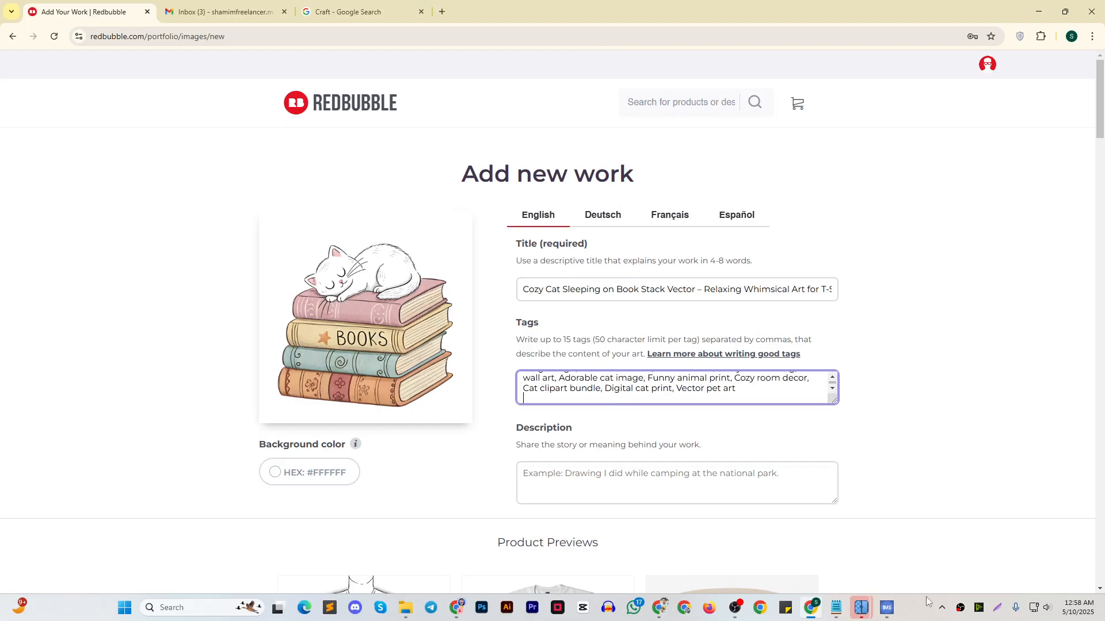
Copy the product features text, starting "Slim fit, so size up", from the notes into the work's description
{"action": "left_click", "coordinate": [836, 608]}
{"action": "scroll", "coordinate": [817, 407], "scroll_direction": "up", "scroll_amount": 3}
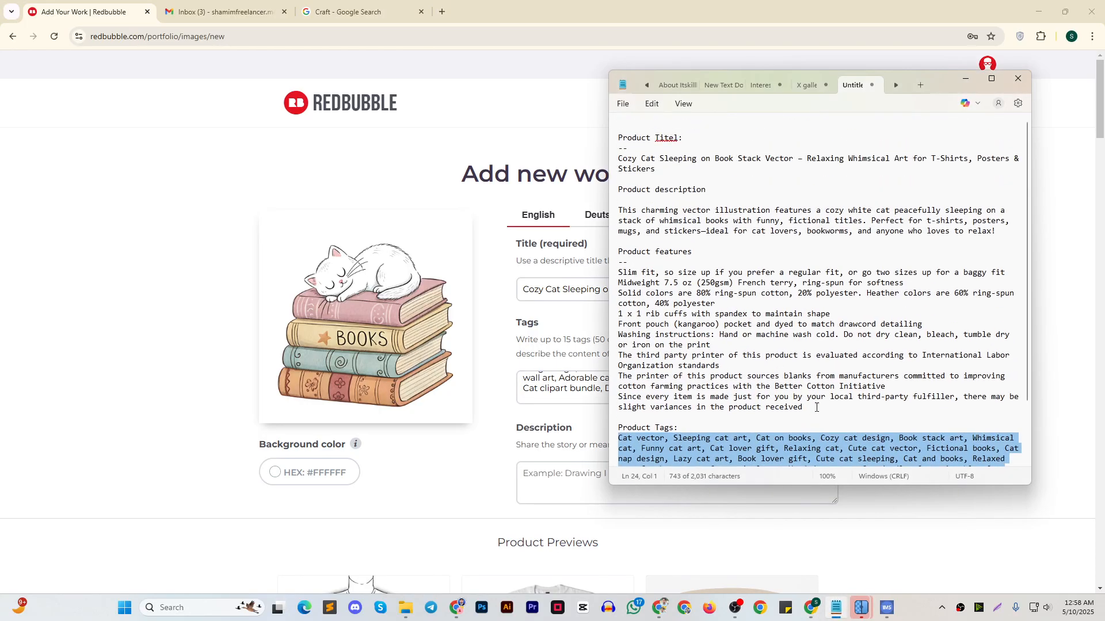
{"action": "left_click_drag", "start_coordinate": [817, 407], "coordinate": [598, 273]}
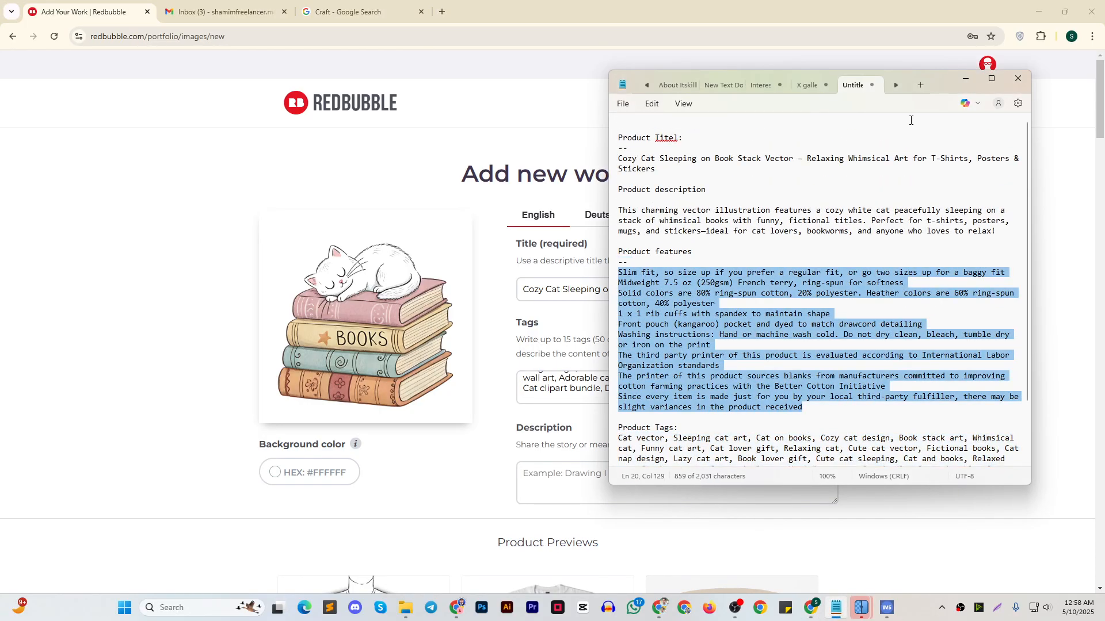
{"action": "left_click", "coordinate": [967, 79]}
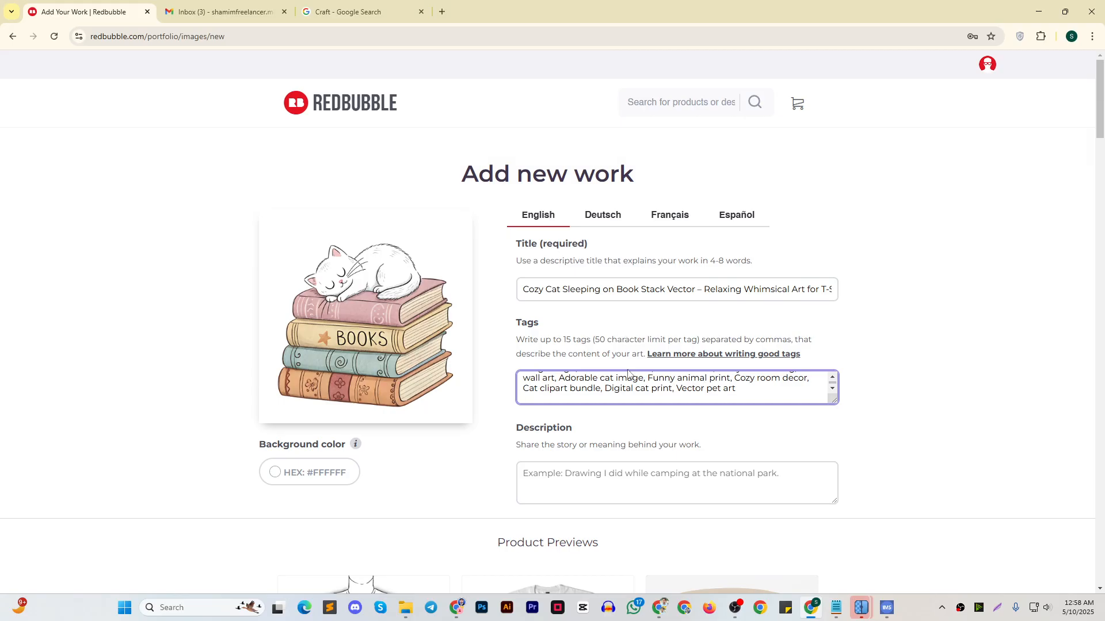
{"action": "scroll", "coordinate": [630, 392], "scroll_direction": "up", "scroll_amount": 2}
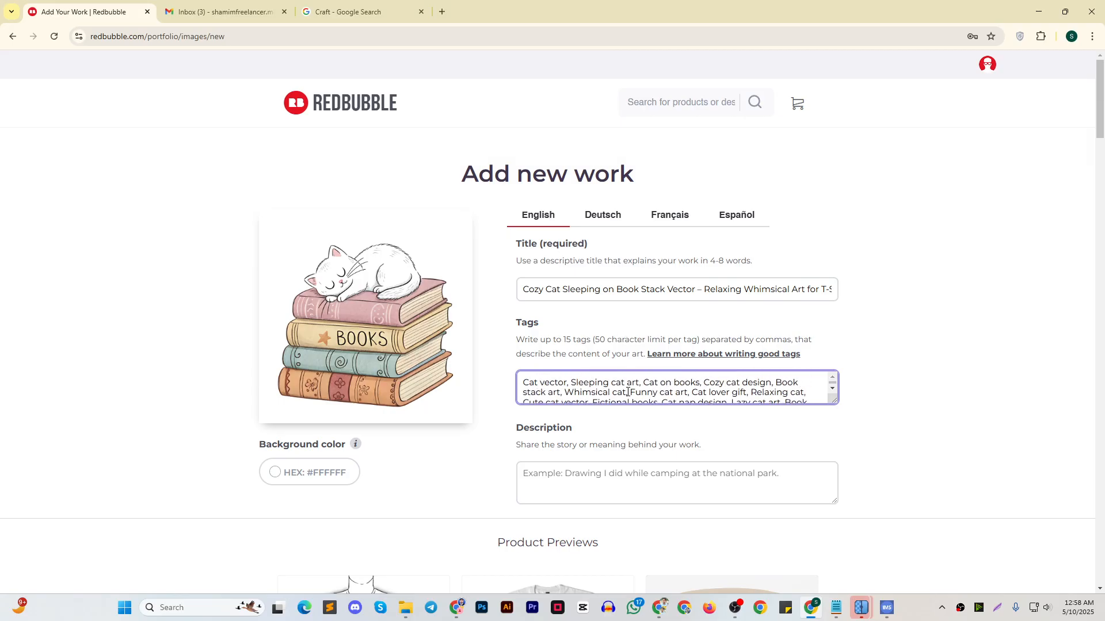
{"action": "left_click", "coordinate": [612, 472]}
{"action": "left_click", "coordinate": [836, 607]}
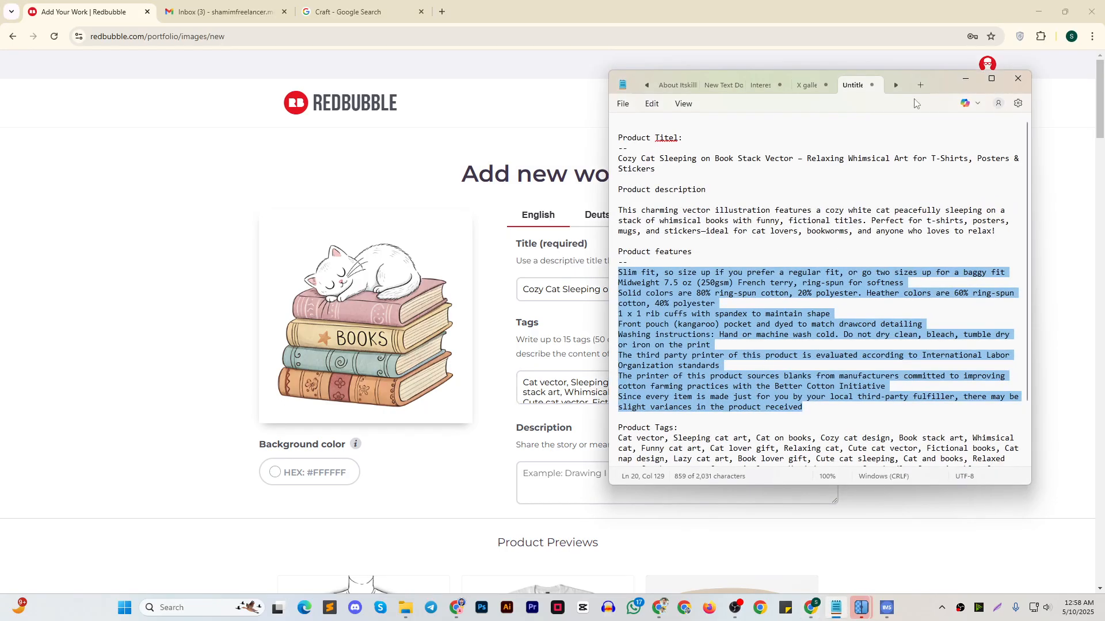
{"action": "key", "text": "ctrl+c"}
{"action": "left_click", "coordinate": [967, 79]}
{"action": "key", "text": "ctrl+v"}
Try to insert the "This charming vector illustration" paragraph from the notes ahead of the features text in the description
{"action": "left_click", "coordinate": [838, 609]}
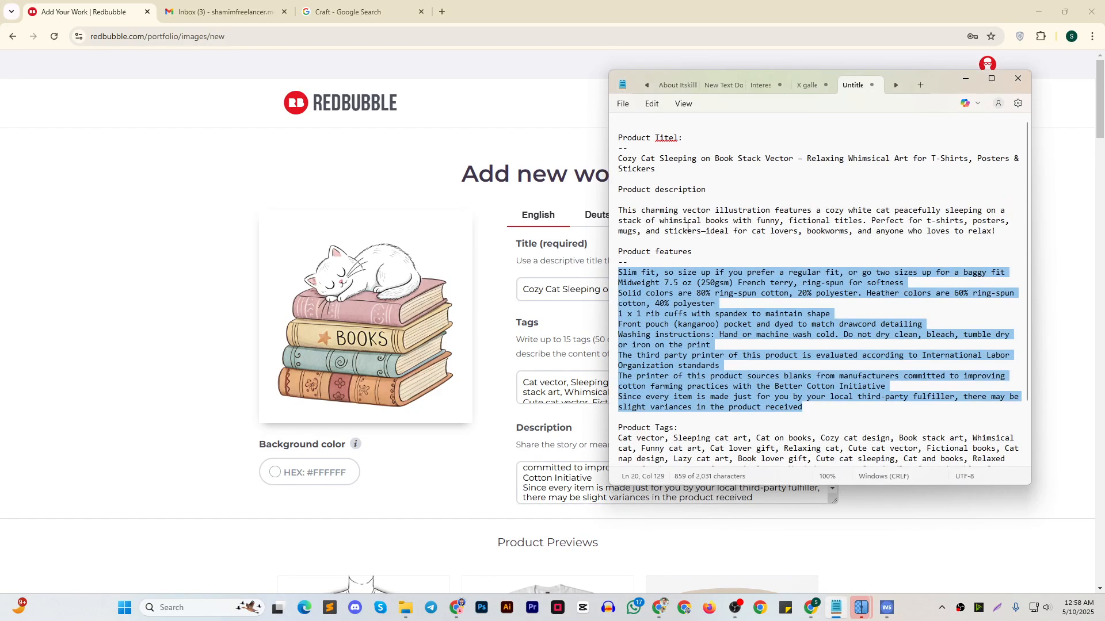
{"action": "left_click_drag", "start_coordinate": [622, 209], "coordinate": [994, 233]}
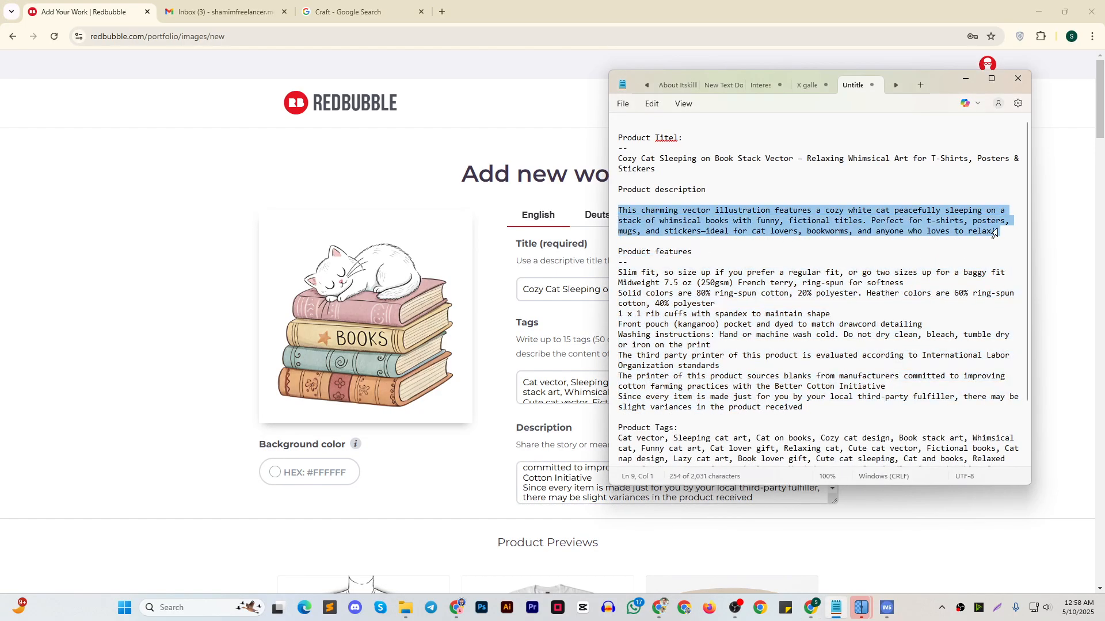
{"action": "left_click", "coordinate": [966, 79]}
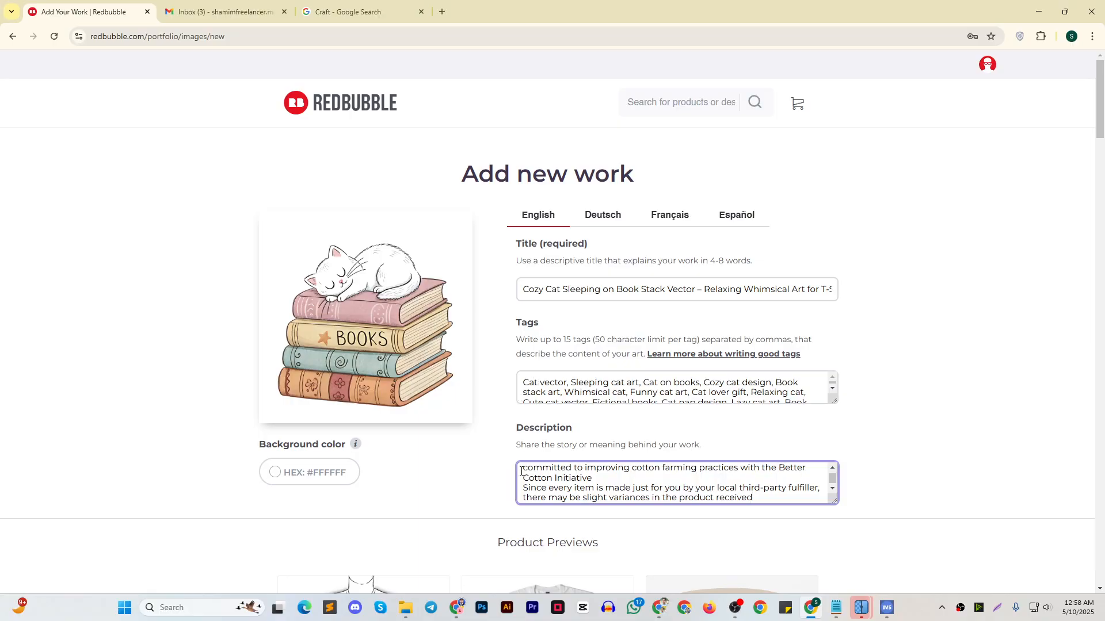
{"action": "scroll", "coordinate": [528, 473], "scroll_direction": "up", "scroll_amount": 2}
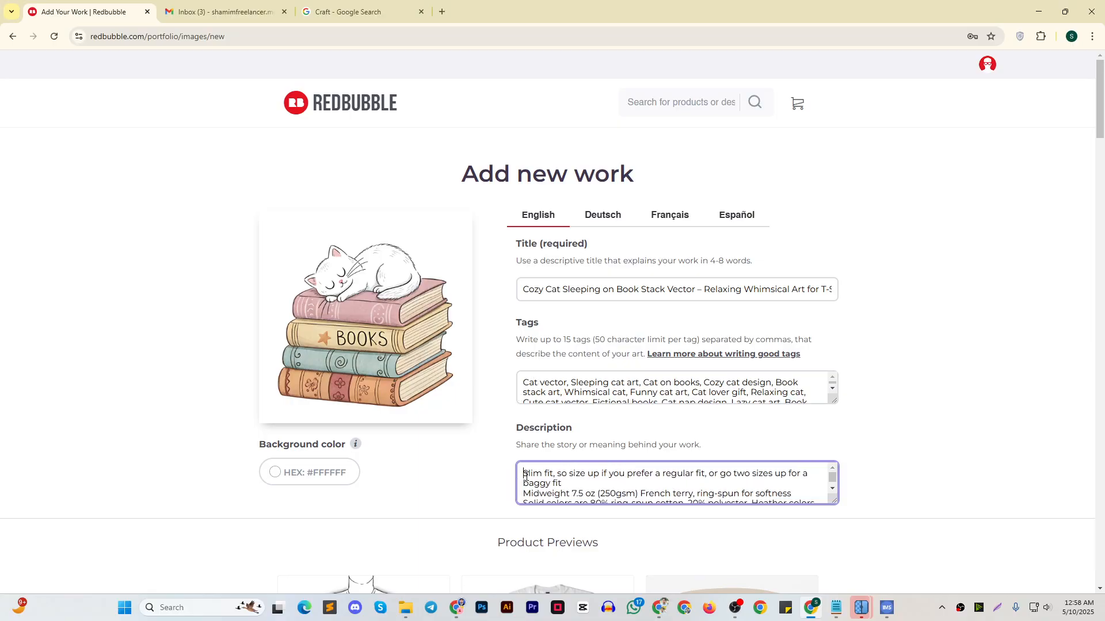
{"action": "key", "text": "ctrl+v"}
{"action": "key", "text": "ctrl+z"}
Enable the A-Line Dresses product for the new work
{"action": "scroll", "coordinate": [650, 380], "scroll_direction": "down", "scroll_amount": 6}
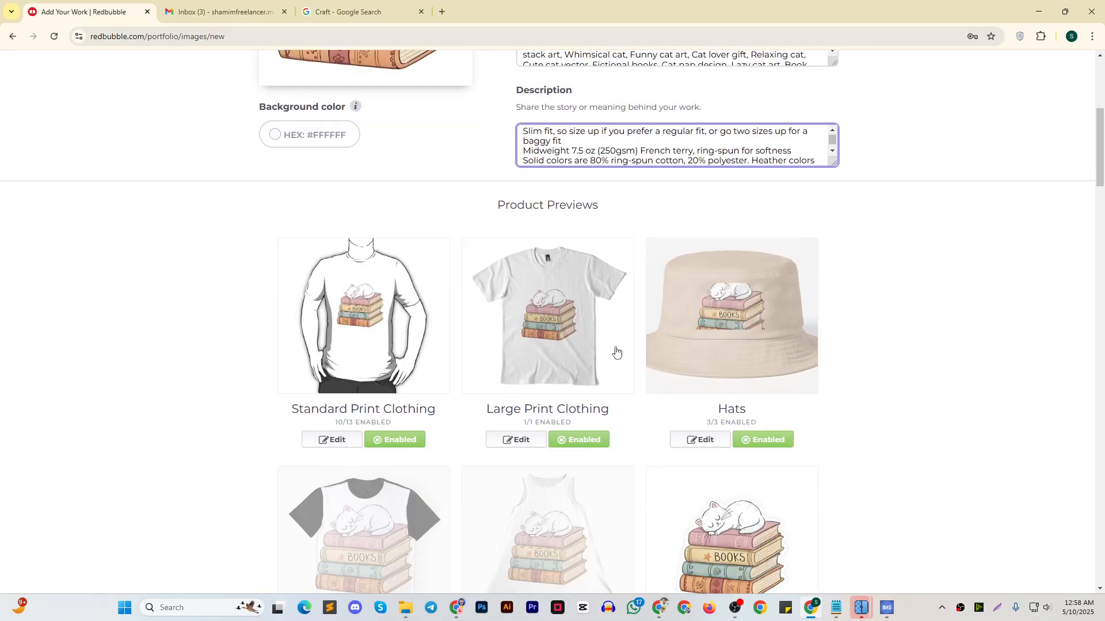
{"action": "scroll", "coordinate": [616, 352], "scroll_direction": "down", "scroll_amount": 5}
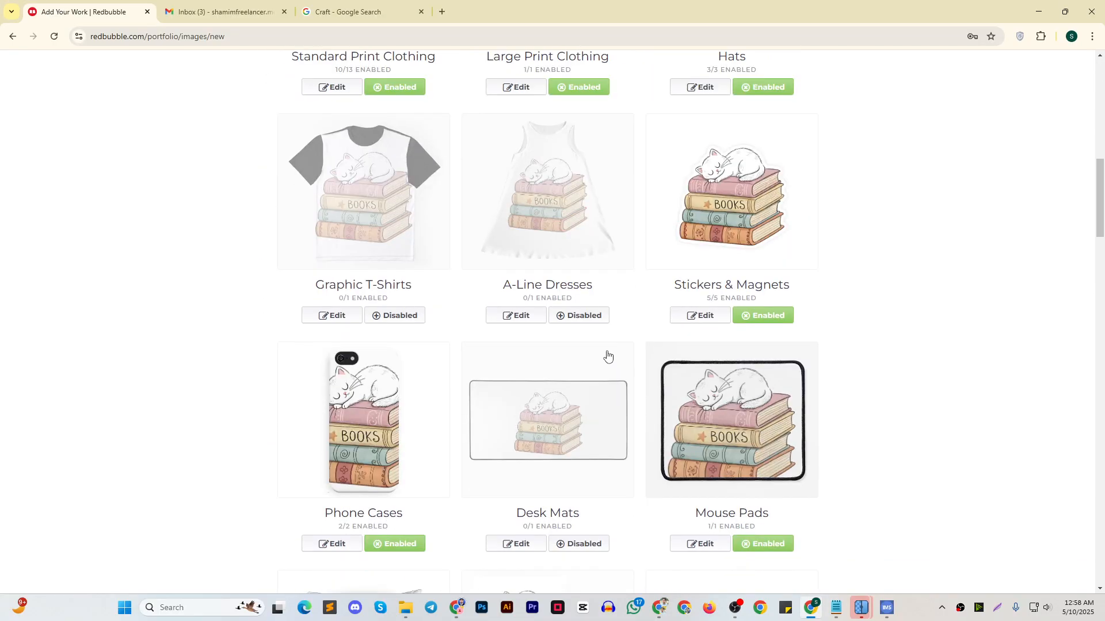
{"action": "left_click", "coordinate": [593, 318]}
{"action": "scroll", "coordinate": [598, 321], "scroll_direction": "down", "scroll_amount": 6}
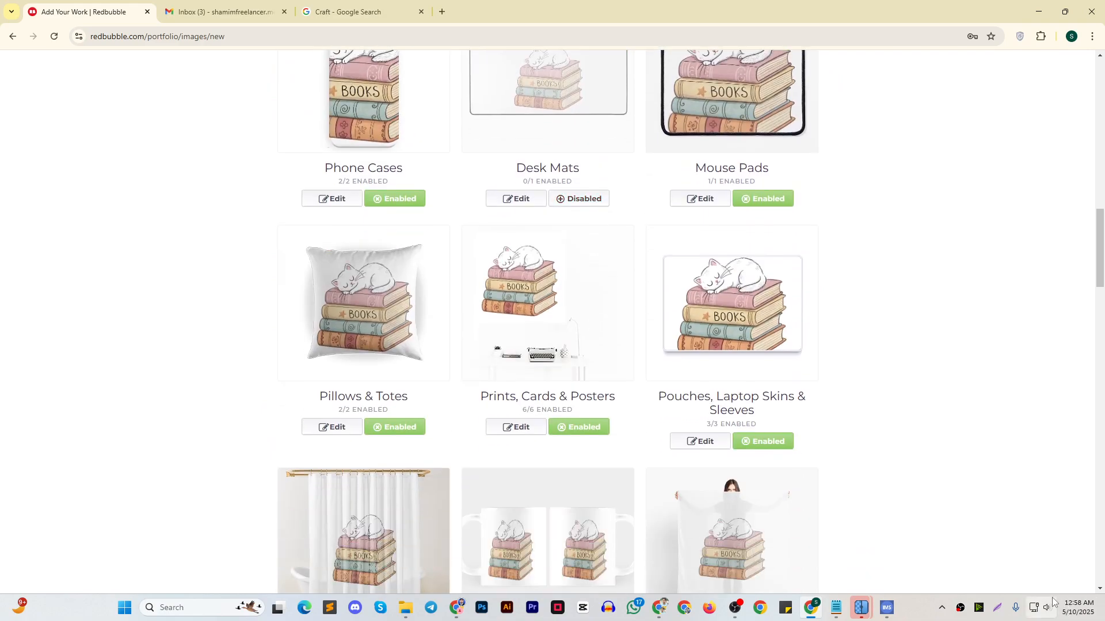
Lower the computer's sound volume slightly in the system quick settings
{"action": "left_click", "coordinate": [1047, 607]}
{"action": "left_click", "coordinate": [955, 543]}
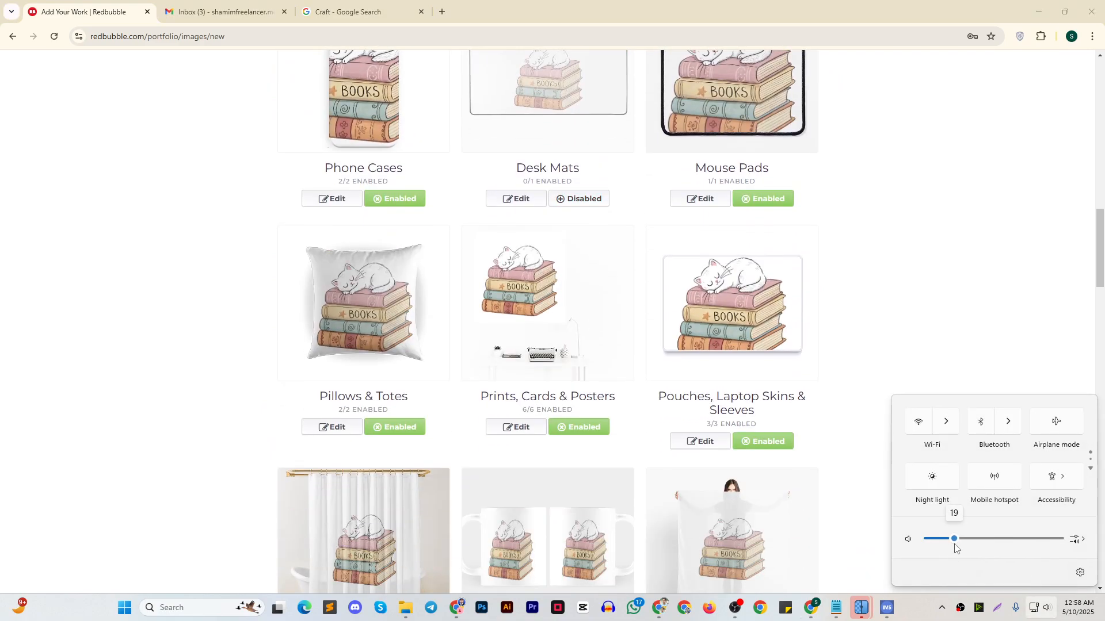
{"action": "left_click_drag", "start_coordinate": [954, 544], "coordinate": [950, 545]}
{"action": "left_click", "coordinate": [920, 615]}
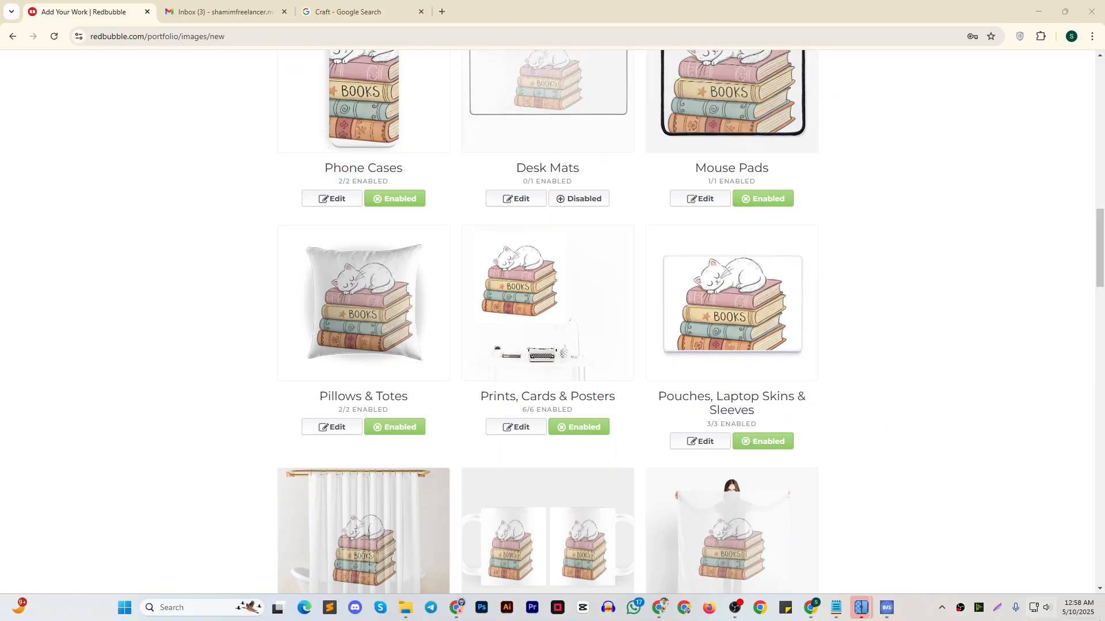
Enable the Bath Mats and Aprons products for the new work
{"action": "scroll", "coordinate": [599, 285], "scroll_direction": "down", "scroll_amount": 8}
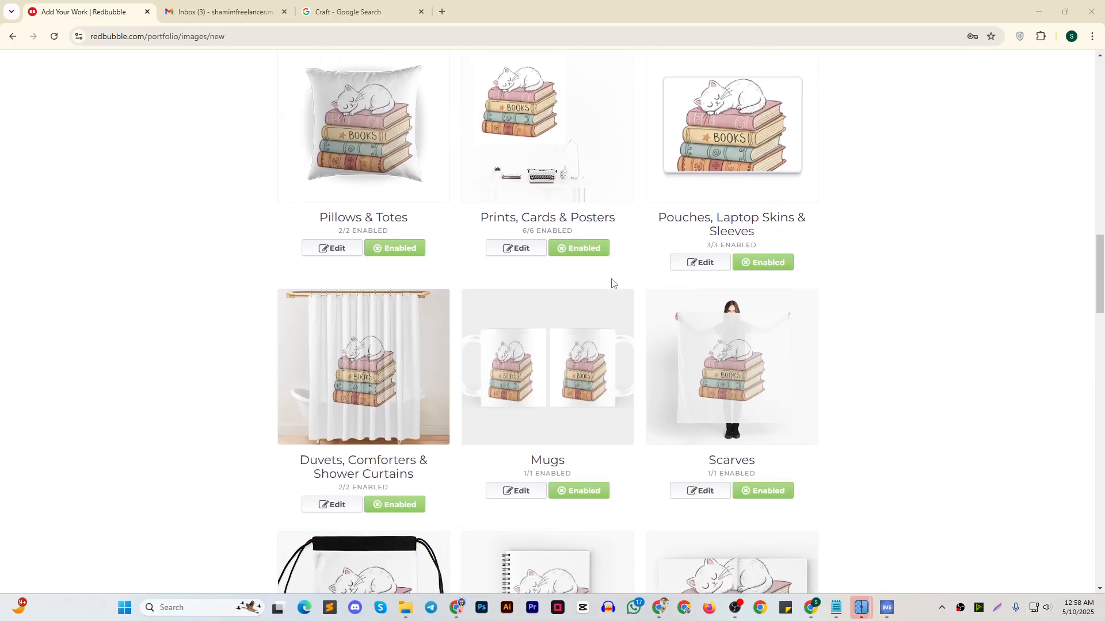
{"action": "scroll", "coordinate": [619, 290], "scroll_direction": "down", "scroll_amount": 9}
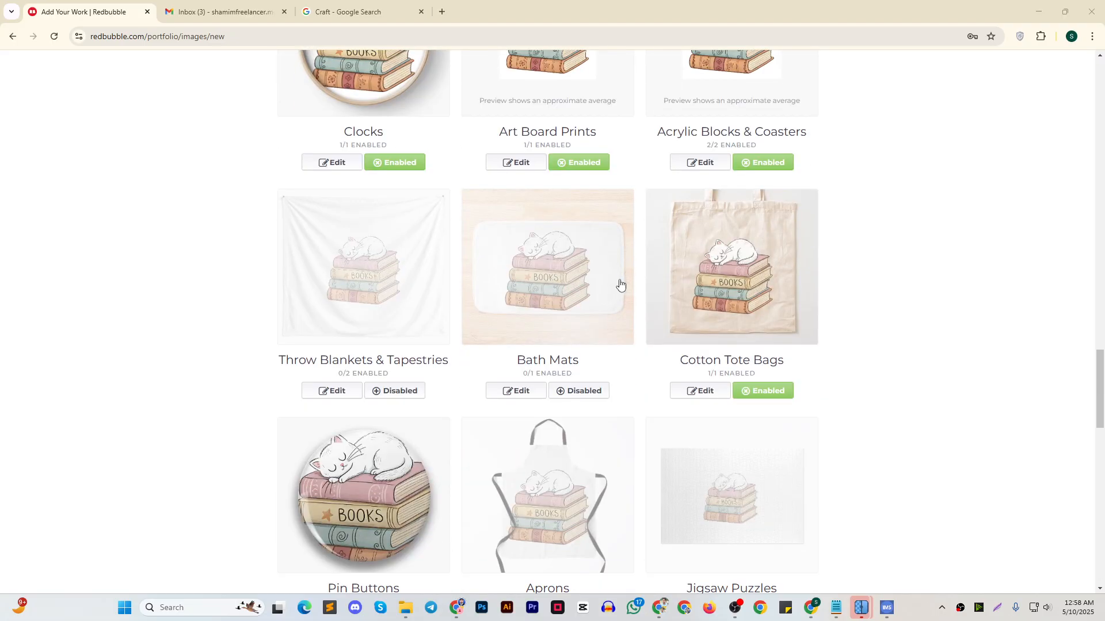
{"action": "left_click", "coordinate": [596, 397]}
{"action": "scroll", "coordinate": [596, 397], "scroll_direction": "down", "scroll_amount": 4}
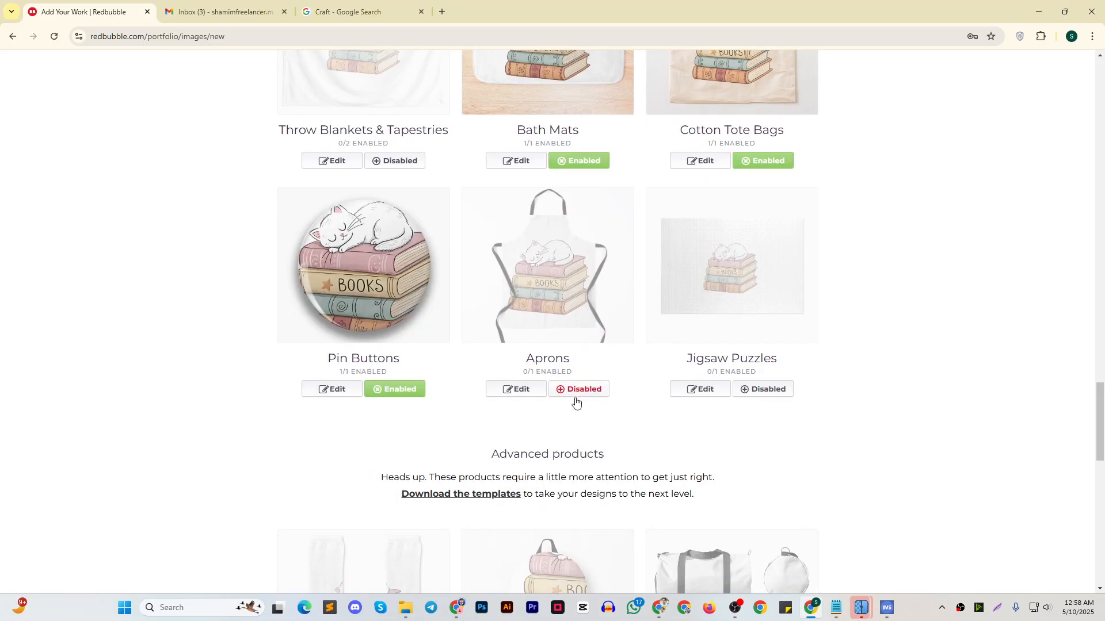
{"action": "left_click", "coordinate": [577, 393]}
Enable the Backpacks product and mark the work's media as Digital Art and Painting & Mixed Media
{"action": "scroll", "coordinate": [661, 326], "scroll_direction": "down", "scroll_amount": 2}
{"action": "scroll", "coordinate": [662, 327], "scroll_direction": "down", "scroll_amount": 6}
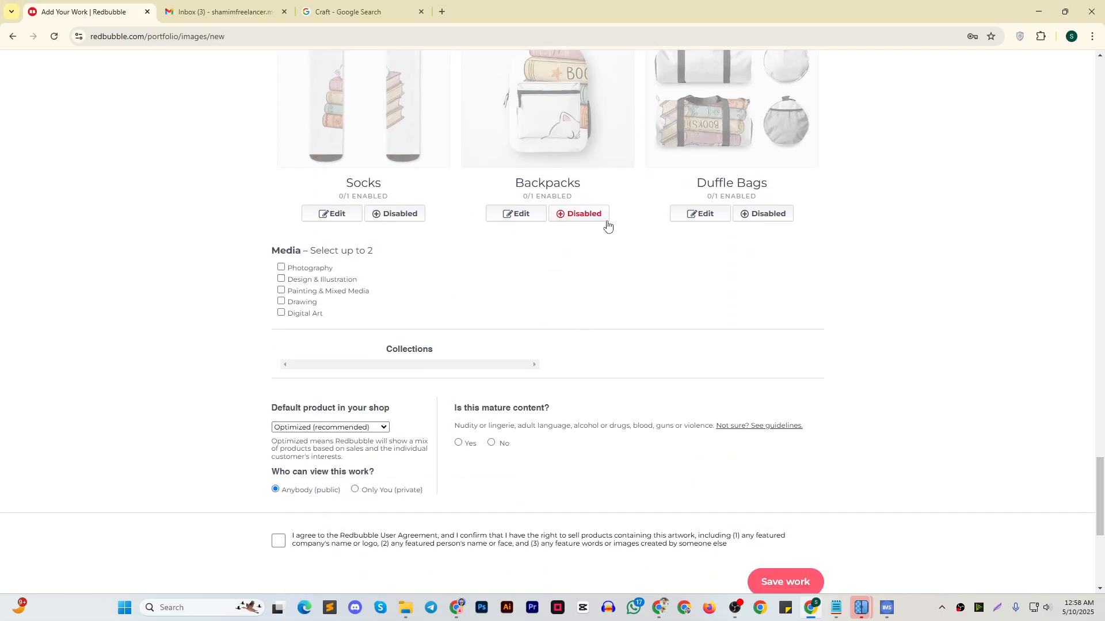
{"action": "left_click", "coordinate": [604, 218]}
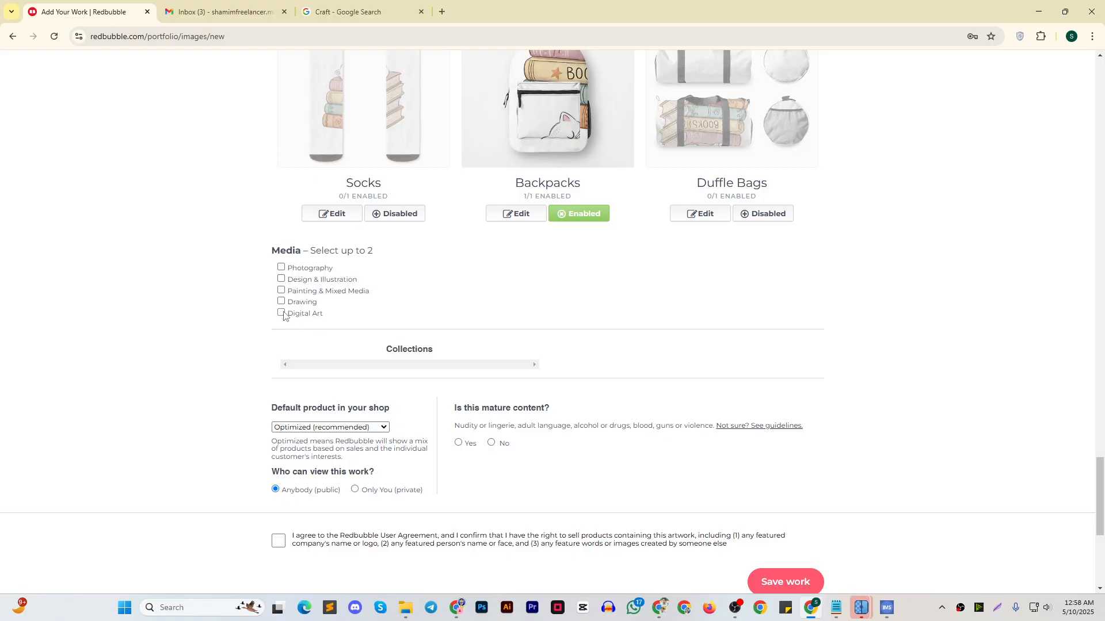
{"action": "left_click", "coordinate": [281, 291]}
Declare the work as not mature content and set the default product in the shop to Sticker
{"action": "scroll", "coordinate": [612, 330], "scroll_direction": "down", "scroll_amount": 2}
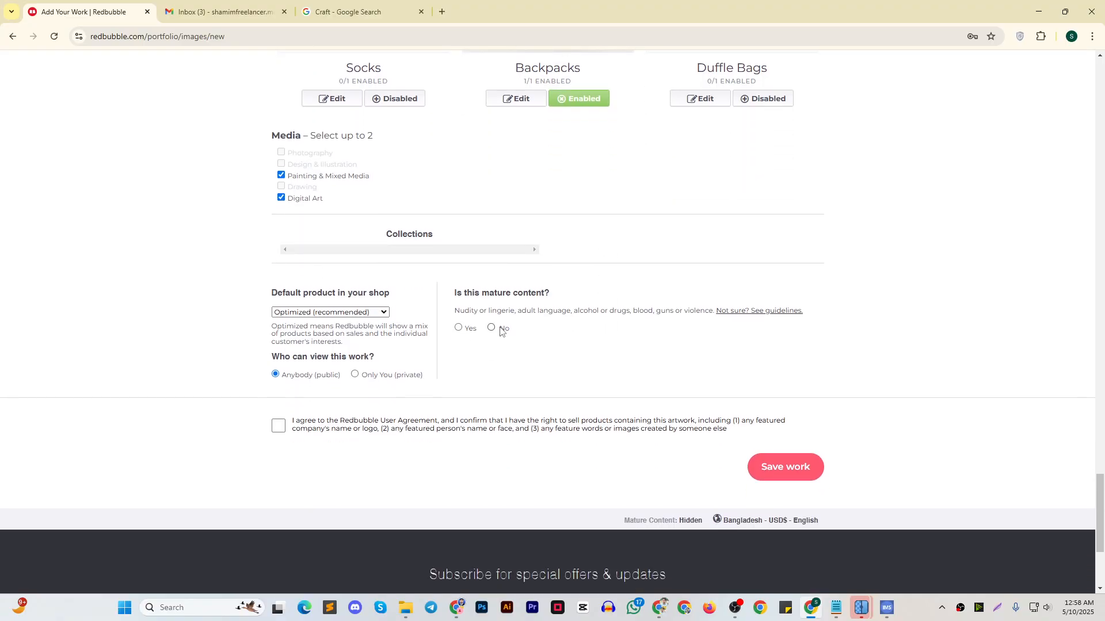
{"action": "left_click", "coordinate": [330, 312]}
{"action": "scroll", "coordinate": [328, 282], "scroll_direction": "down", "scroll_amount": 4}
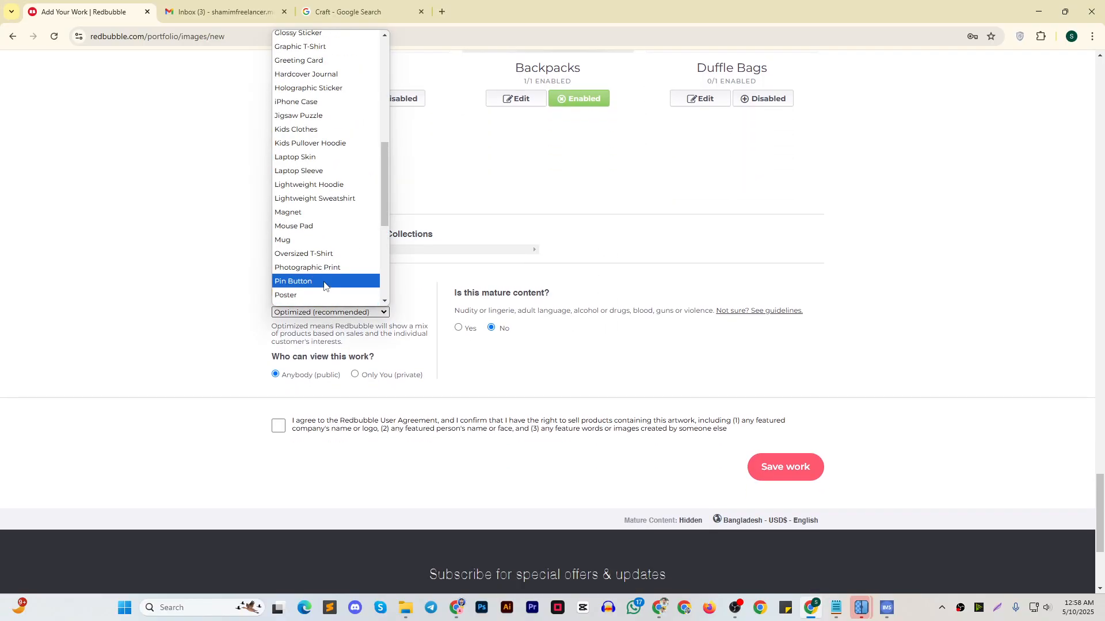
{"action": "scroll", "coordinate": [328, 249], "scroll_direction": "up", "scroll_amount": 4}
{"action": "scroll", "coordinate": [328, 253], "scroll_direction": "down", "scroll_amount": 8}
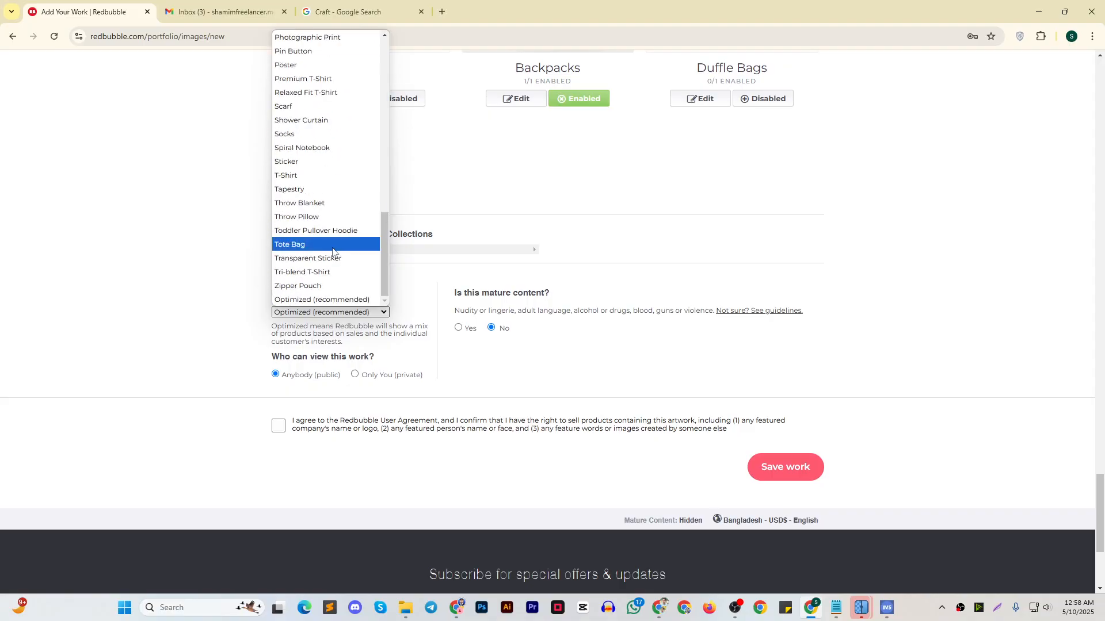
{"action": "left_click", "coordinate": [314, 161]}
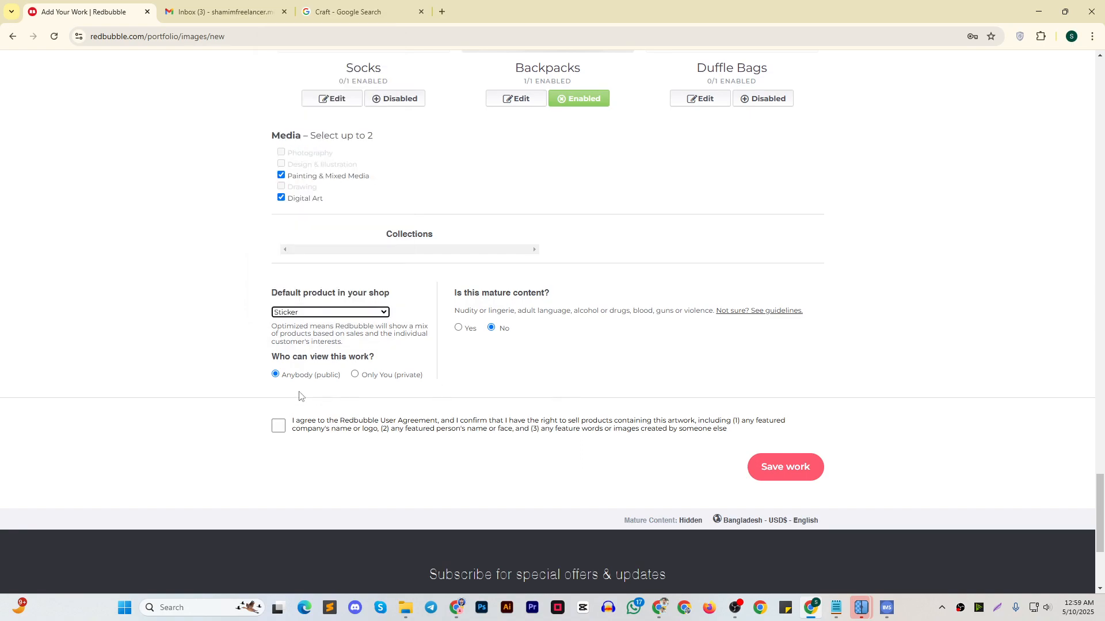
Accept the Redbubble User Agreement, check the enabled products once more and save the work
{"action": "left_click", "coordinate": [272, 426]}
{"action": "scroll", "coordinate": [698, 294], "scroll_direction": "up", "scroll_amount": 3}
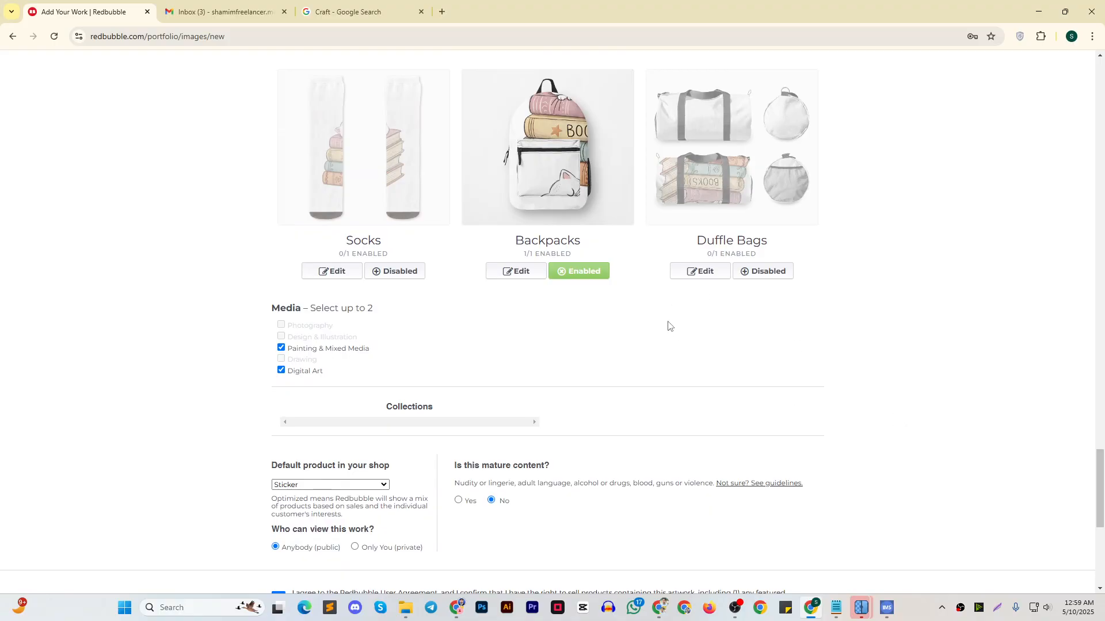
{"action": "scroll", "coordinate": [681, 337], "scroll_direction": "up", "scroll_amount": 7}
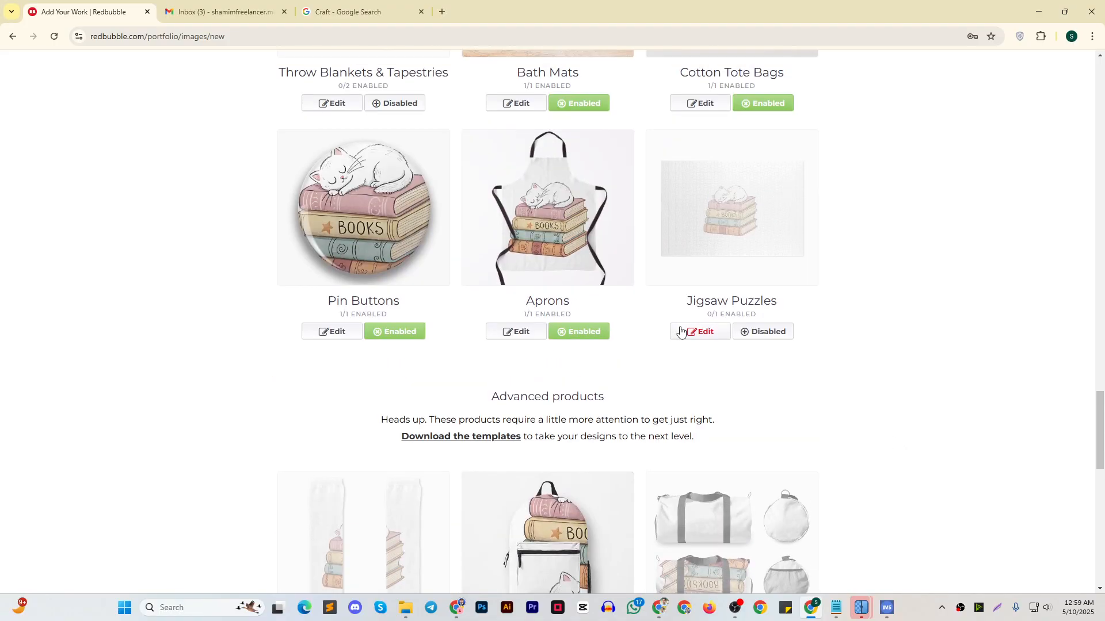
{"action": "scroll", "coordinate": [698, 336], "scroll_direction": "up", "scroll_amount": 14}
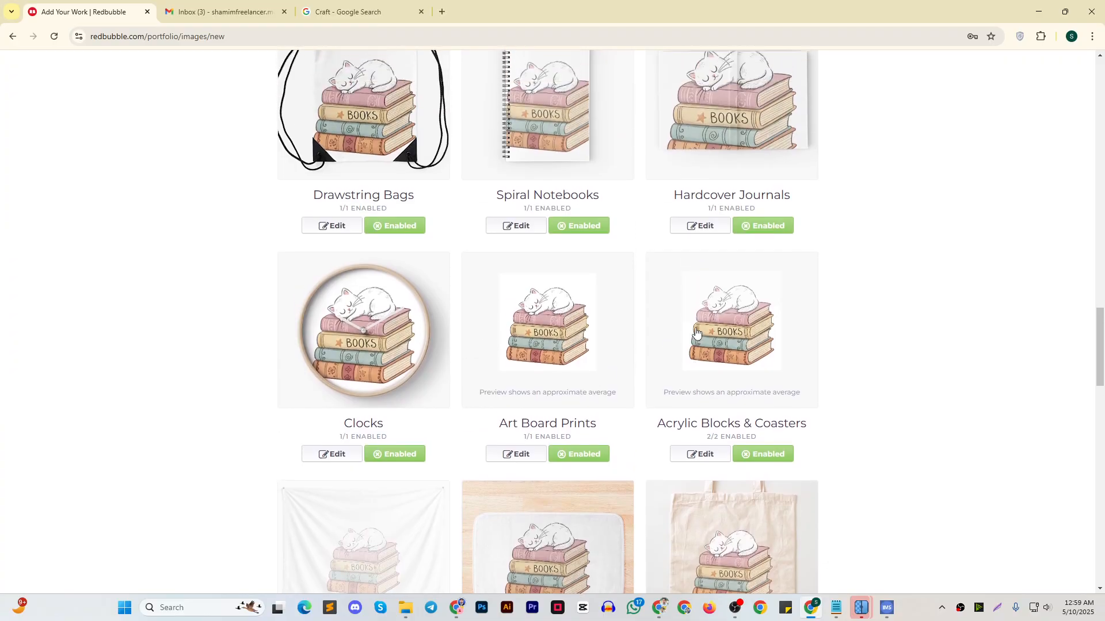
{"action": "scroll", "coordinate": [697, 328], "scroll_direction": "up", "scroll_amount": 9}
{"action": "scroll", "coordinate": [699, 339], "scroll_direction": "down", "scroll_amount": 20}
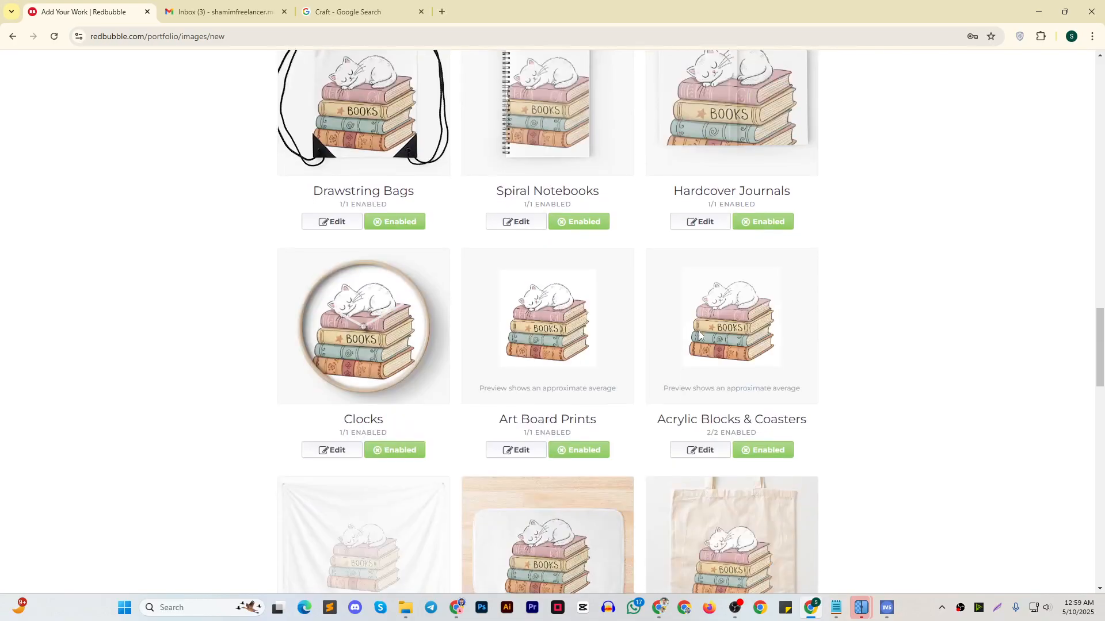
{"action": "scroll", "coordinate": [698, 338], "scroll_direction": "down", "scroll_amount": 6}
{"action": "scroll", "coordinate": [686, 348], "scroll_direction": "up", "scroll_amount": 4}
{"action": "scroll", "coordinate": [728, 353], "scroll_direction": "down", "scroll_amount": 6}
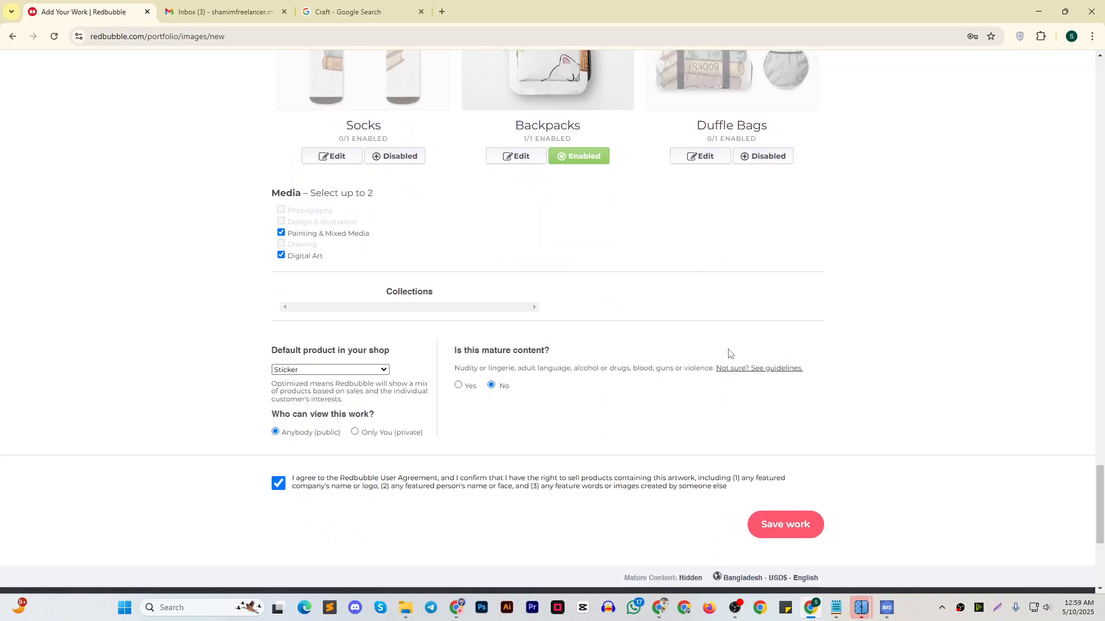
{"action": "left_click", "coordinate": [795, 357]}
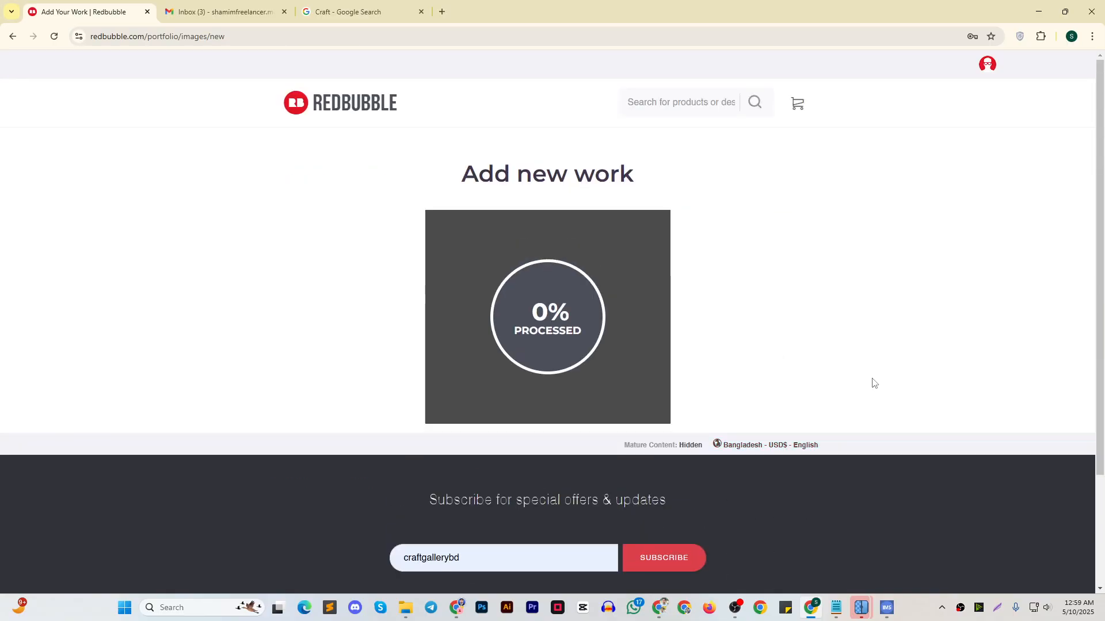
{"action": "left_click", "coordinate": [836, 608]}
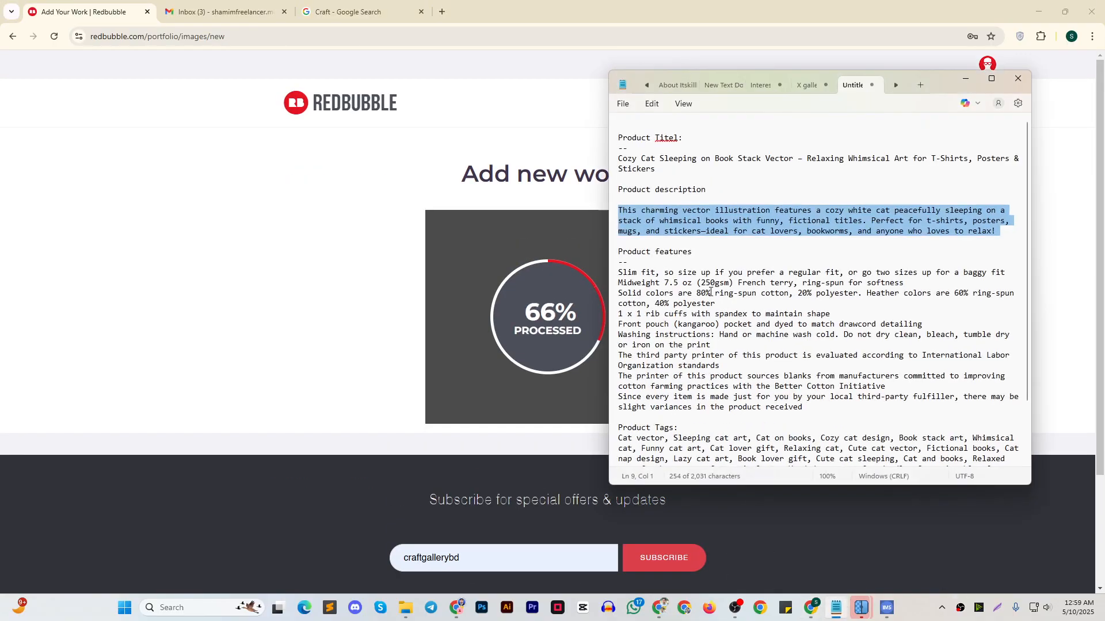
{"action": "left_click", "coordinate": [966, 79]}
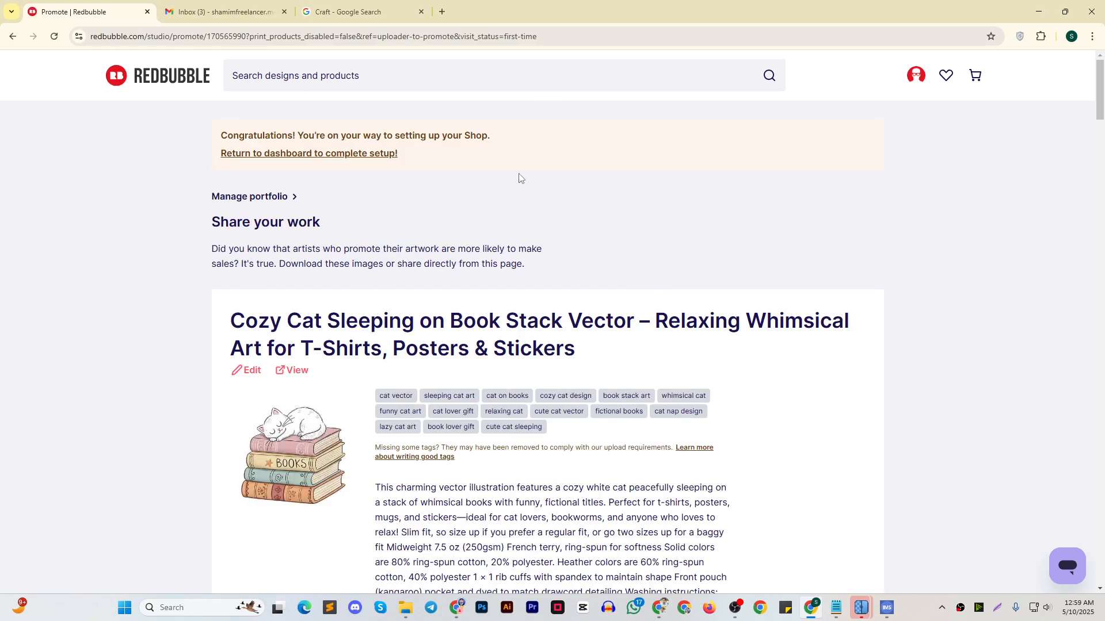
Return to the shop dashboard and upload the image "a-cozy--hand-drawn-style-vector-illustration-of-a- (4)" as a new design
{"action": "left_click", "coordinate": [353, 153]}
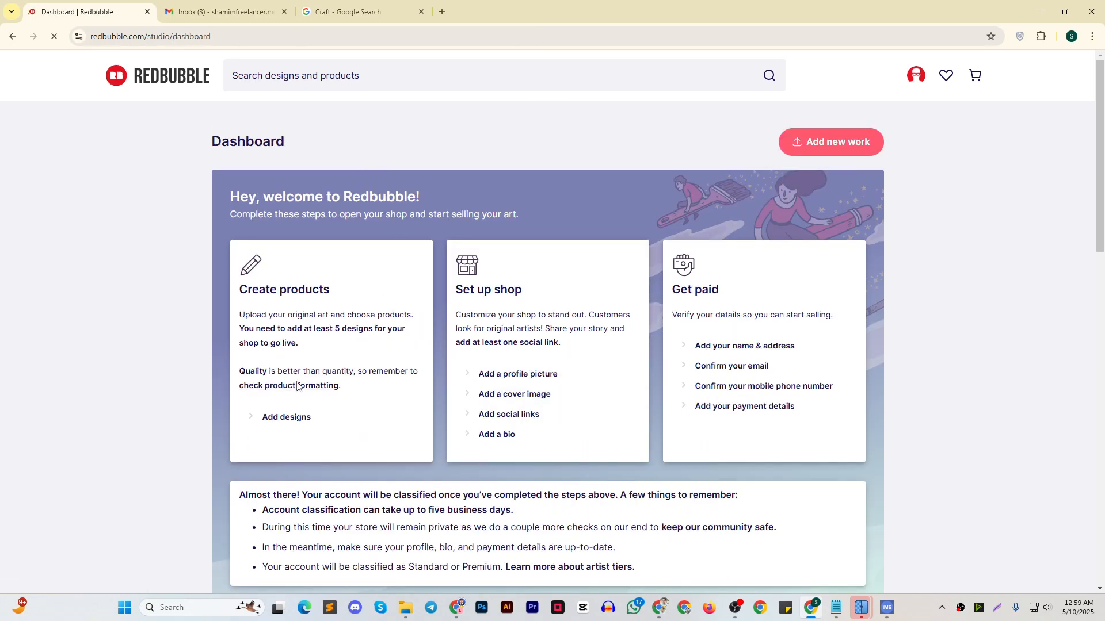
{"action": "left_click", "coordinate": [288, 418]}
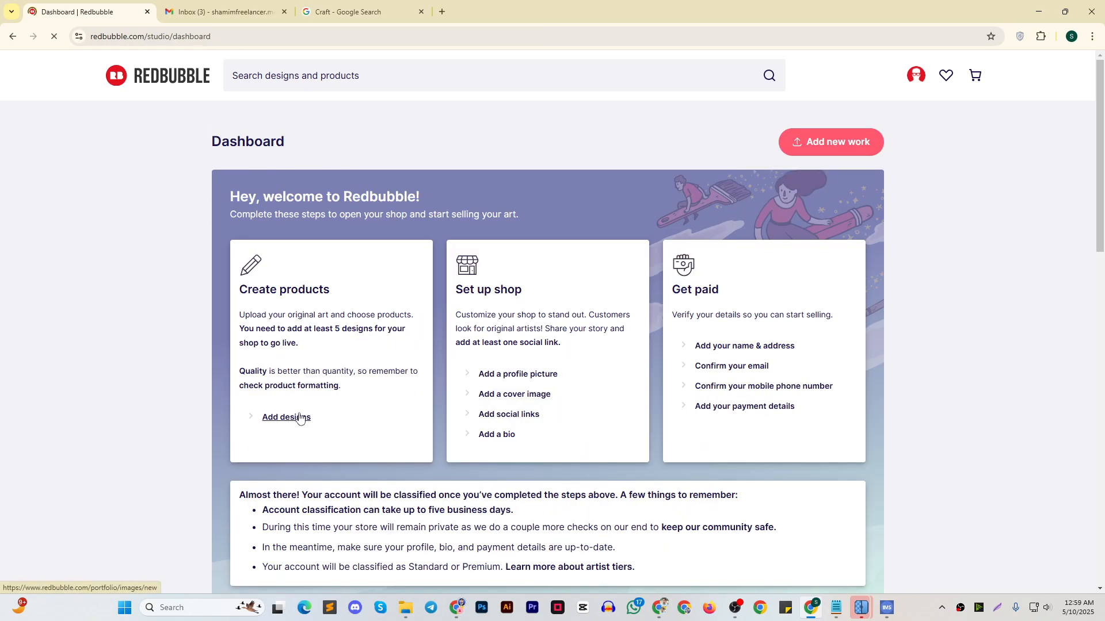
{"action": "left_click", "coordinate": [438, 317]}
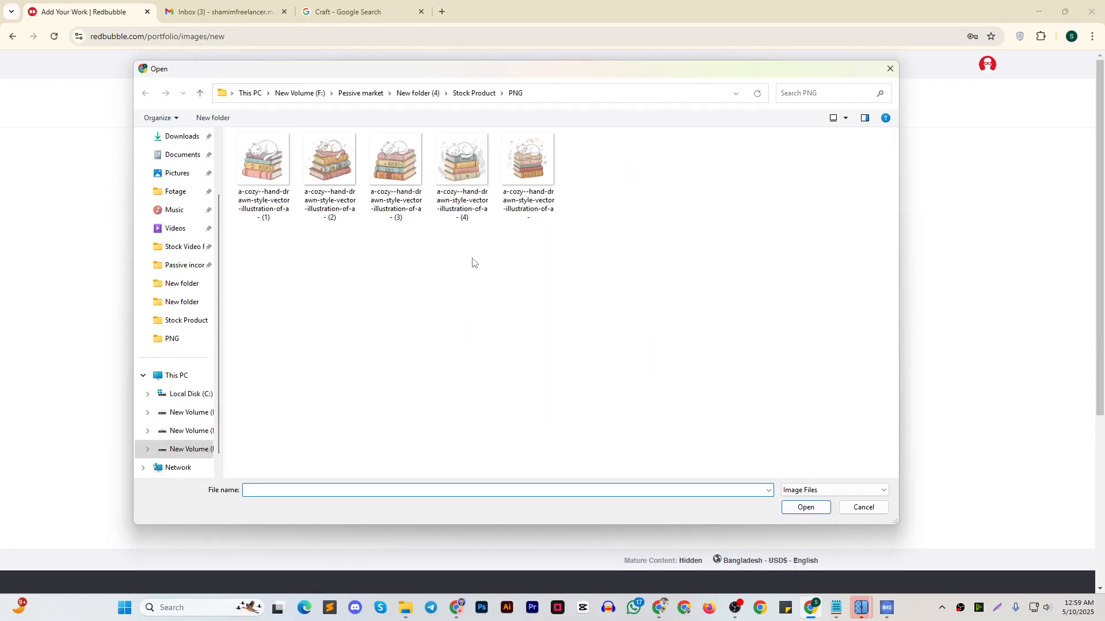
{"action": "left_click", "coordinate": [462, 164]}
{"action": "left_click", "coordinate": [806, 508]}
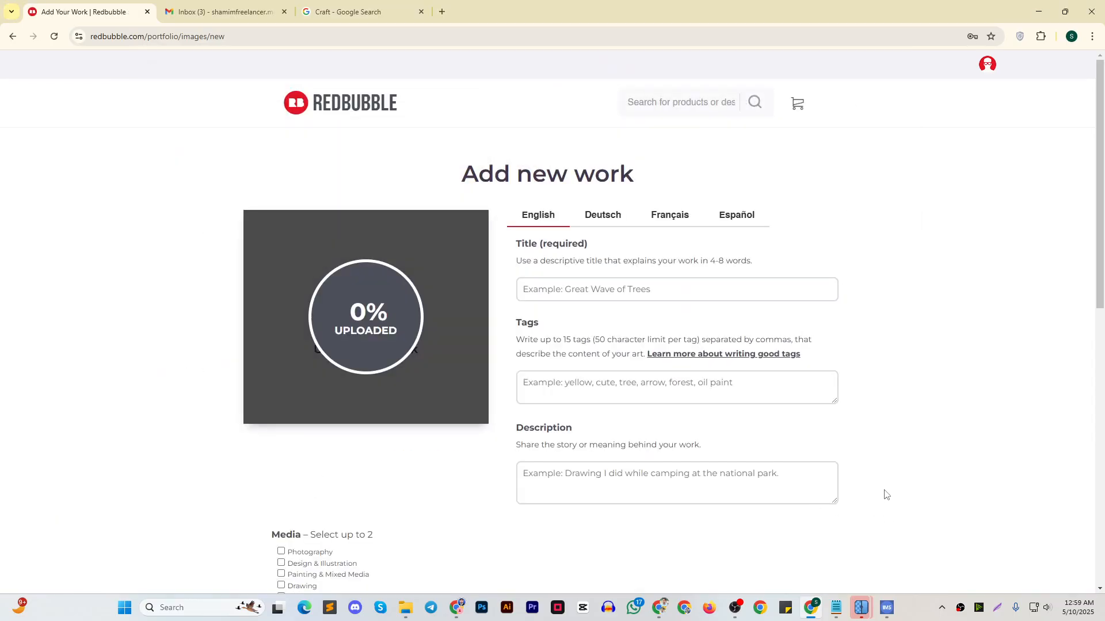
Copy "Cozy Cat Sleeping on Book Stack Vector – Relaxing Whimsical Art for T-Shirts, Posters & Stickers" from the notes into the work's Title
{"action": "left_click", "coordinate": [836, 607]}
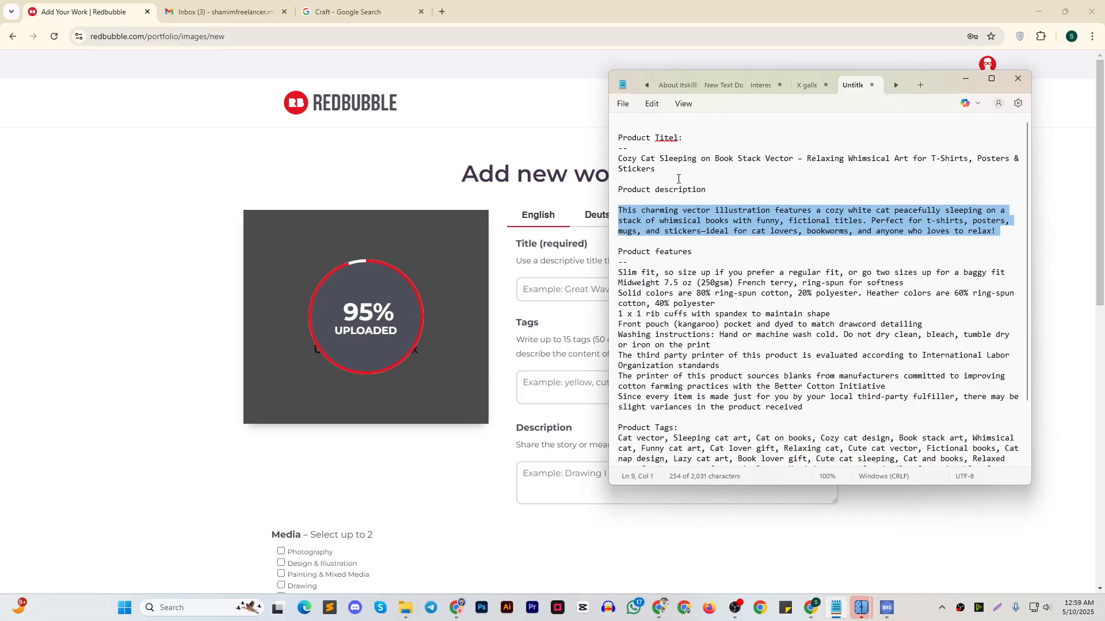
{"action": "left_click_drag", "start_coordinate": [678, 179], "coordinate": [610, 162]}
{"action": "key", "text": "ctrl+c"}
{"action": "left_click", "coordinate": [965, 78]}
{"action": "left_click", "coordinate": [657, 288]}
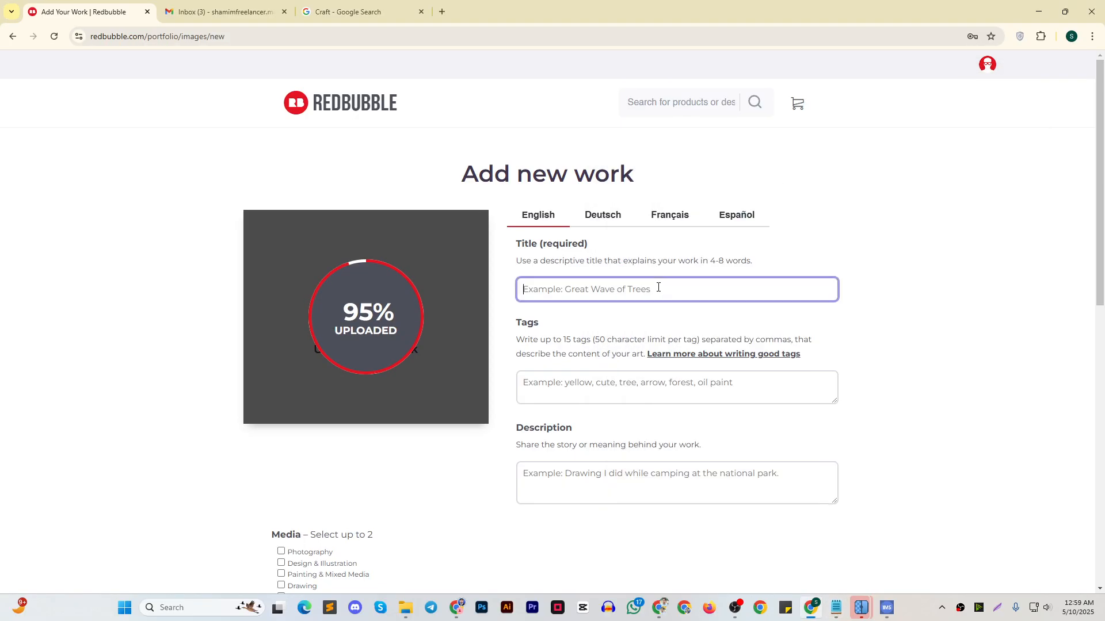
{"action": "key", "text": "ctrl+v"}
Copy the full product tags list from the notes, "Cat vector" through "Vector pet art", into the new work's Tags
{"action": "left_click", "coordinate": [835, 607]}
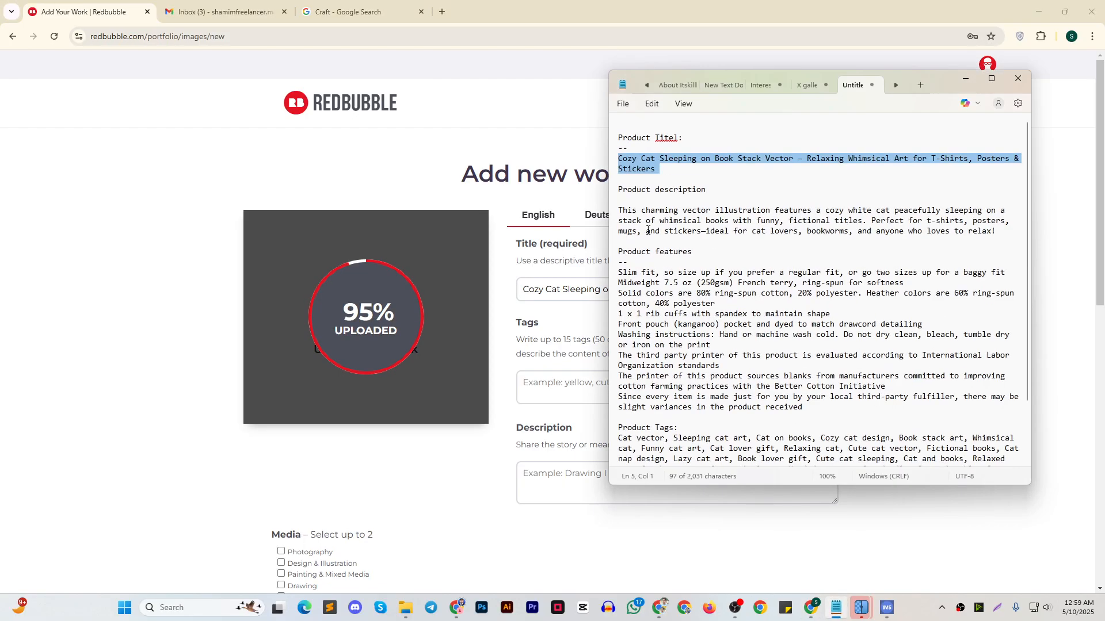
{"action": "left_click", "coordinate": [618, 210]}
{"action": "scroll", "coordinate": [717, 410], "scroll_direction": "down", "scroll_amount": 3}
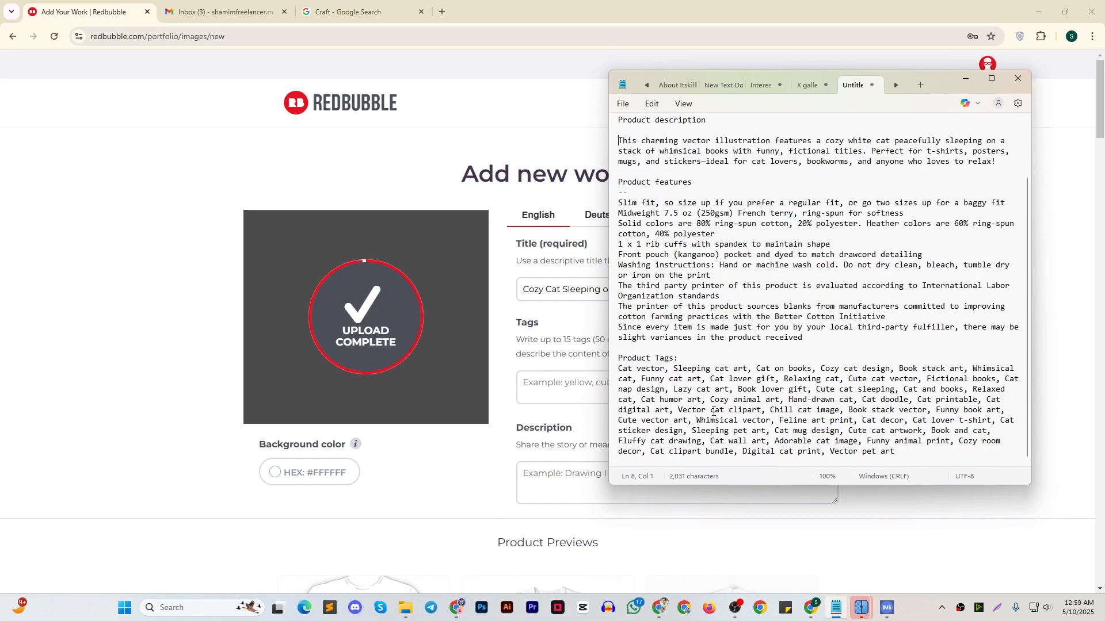
{"action": "left_click_drag", "start_coordinate": [904, 452], "coordinate": [618, 369]}
{"action": "key", "text": "ctrl+c"}
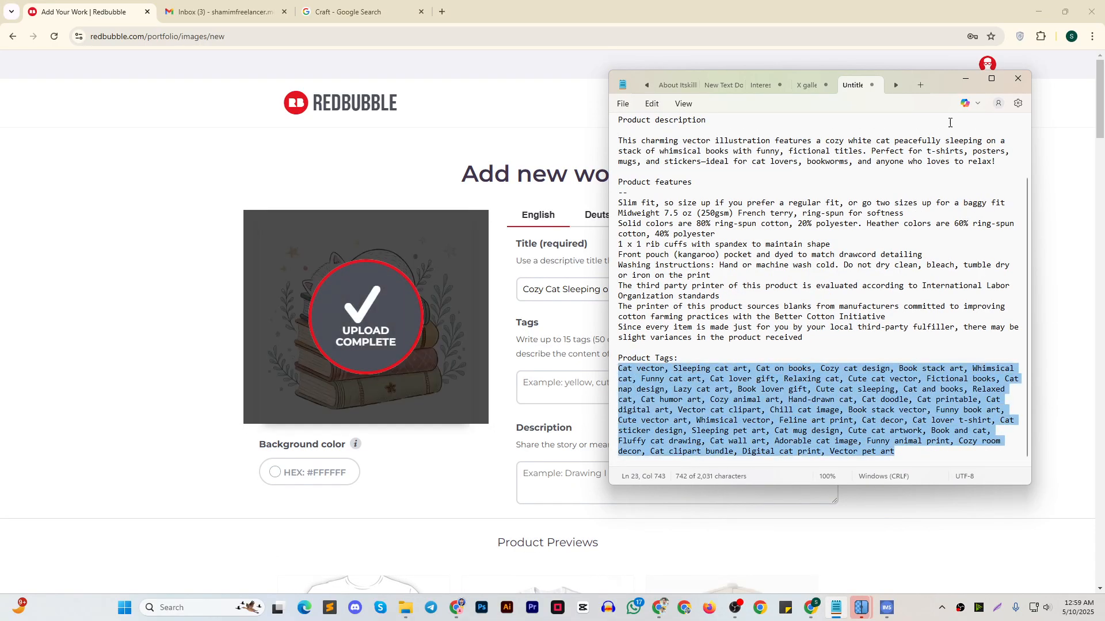
{"action": "left_click", "coordinate": [967, 80]}
{"action": "left_click", "coordinate": [659, 402]}
{"action": "key", "text": "ctrl+v"}
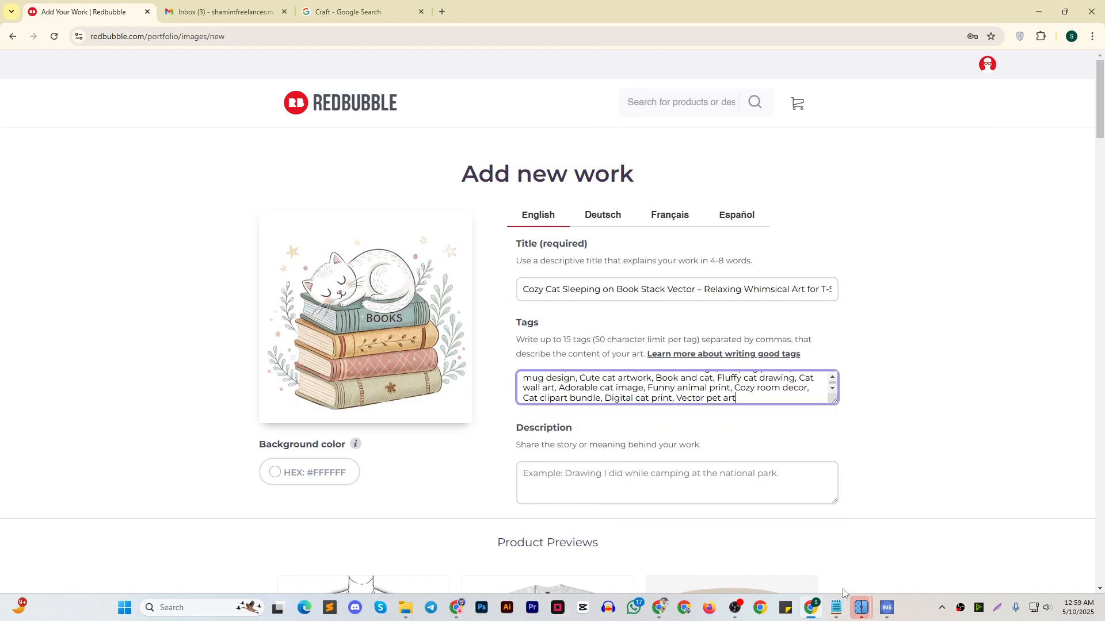
Copy the product features text from the notes, starting with "Slim fit", into the new work's Description
{"action": "left_click", "coordinate": [836, 608]}
{"action": "left_click_drag", "start_coordinate": [803, 338], "coordinate": [616, 203]}
{"action": "key", "text": "ctrl+c"}
{"action": "left_click", "coordinate": [961, 77]}
{"action": "left_click", "coordinate": [602, 488]}
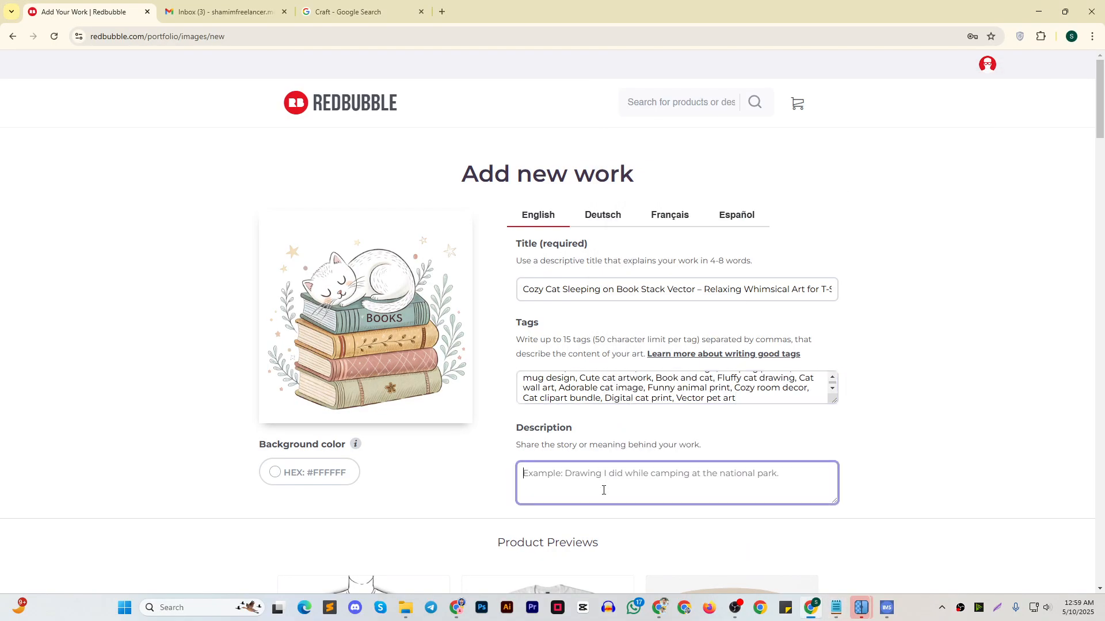
{"action": "key", "text": "ctrl+v"}
Copy the product description paragraph starting "This charming vector illustration" from the notes to the beginning of the Description, before the features
{"action": "left_click", "coordinate": [838, 611]}
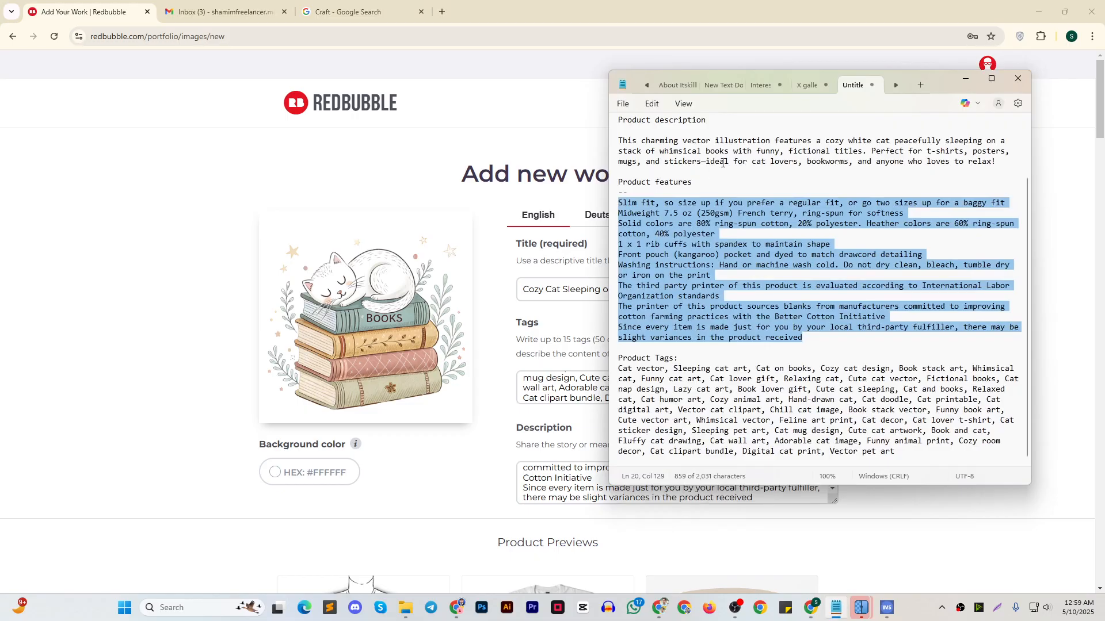
{"action": "scroll", "coordinate": [722, 163], "scroll_direction": "up", "scroll_amount": 3}
{"action": "left_click_drag", "start_coordinate": [620, 210], "coordinate": [999, 232]}
{"action": "key", "text": "ctrl+c"}
{"action": "left_click", "coordinate": [966, 79]}
{"action": "scroll", "coordinate": [561, 403], "scroll_direction": "up", "scroll_amount": 3}
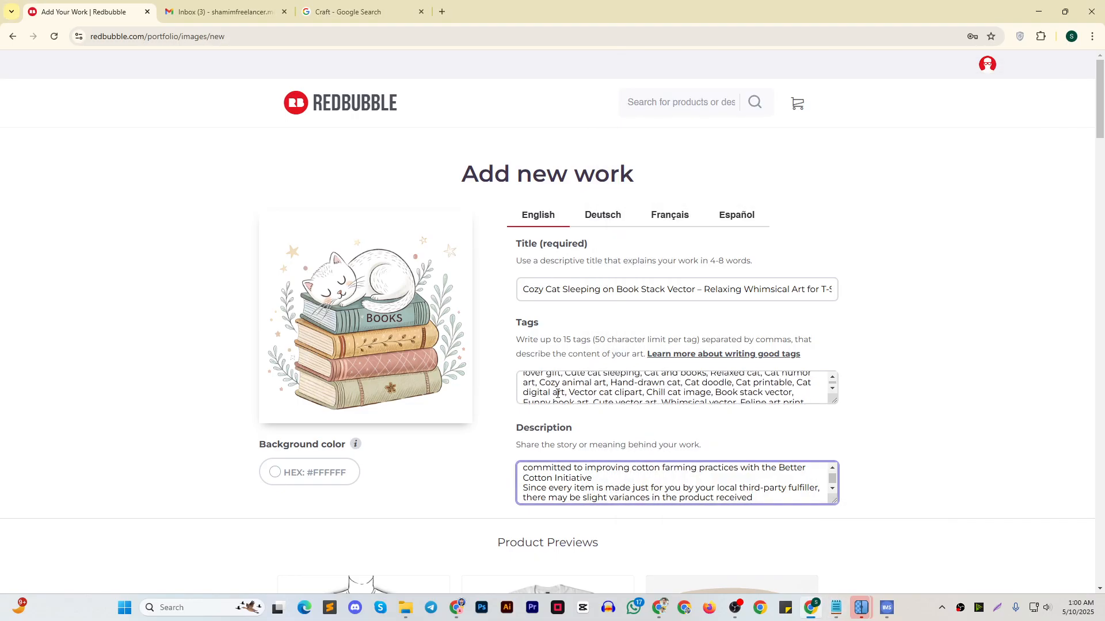
{"action": "scroll", "coordinate": [542, 484], "scroll_direction": "up", "scroll_amount": 3}
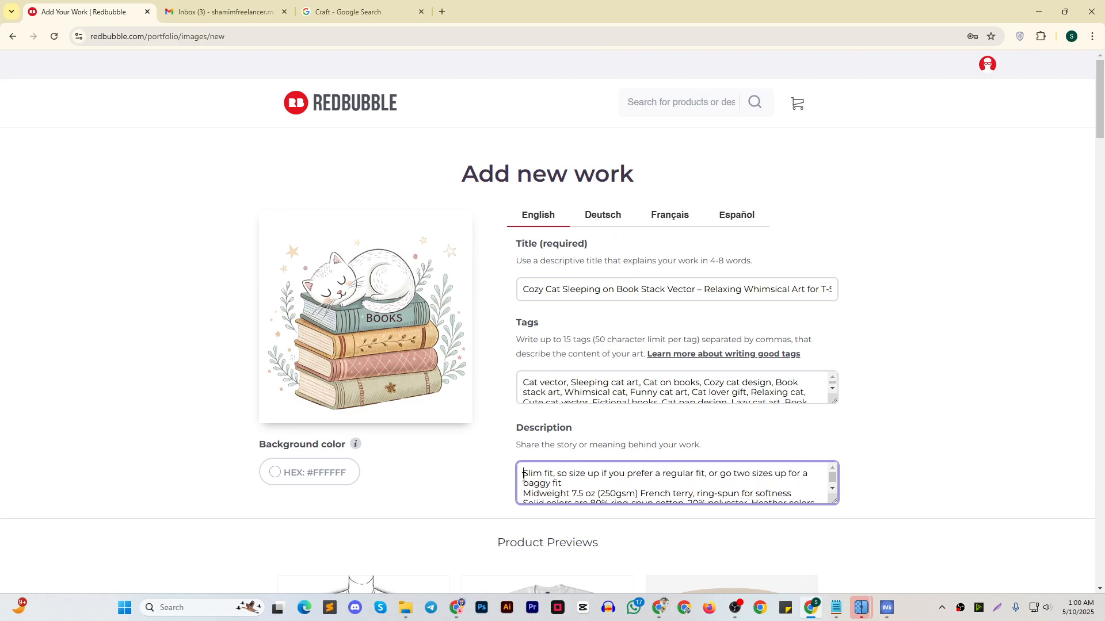
{"action": "key", "text": "ctrl+v"}
{"action": "key", "text": "ctrl+z"}
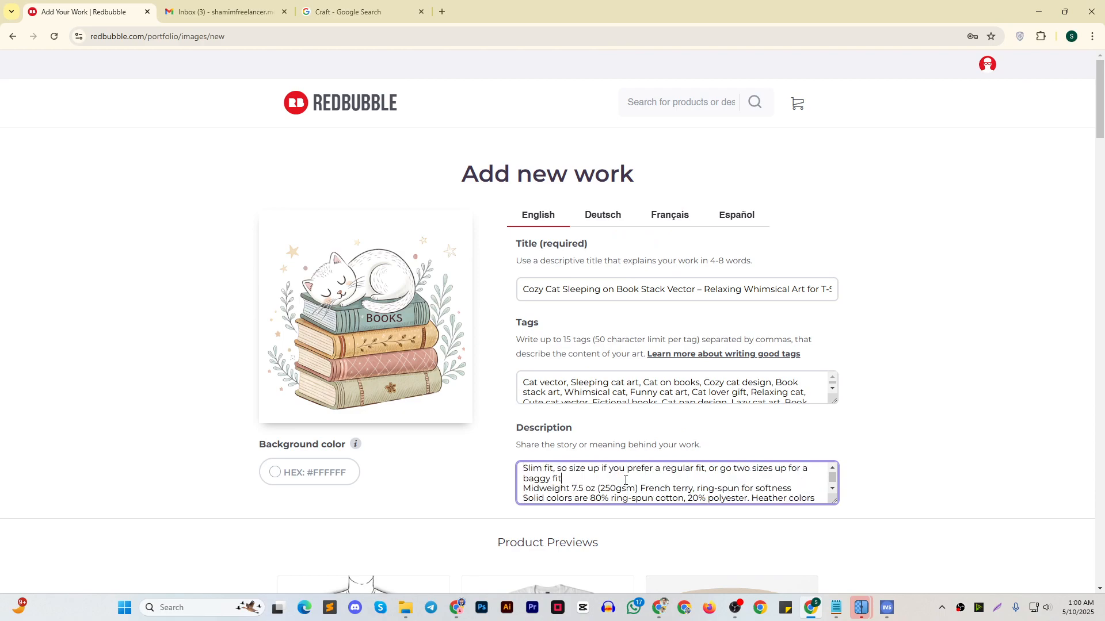
{"action": "key", "text": "ctrl+a"}
Enable the Graphic T-Shirts and Desk Mats products for the new work
{"action": "scroll", "coordinate": [821, 333], "scroll_direction": "down", "scroll_amount": 10}
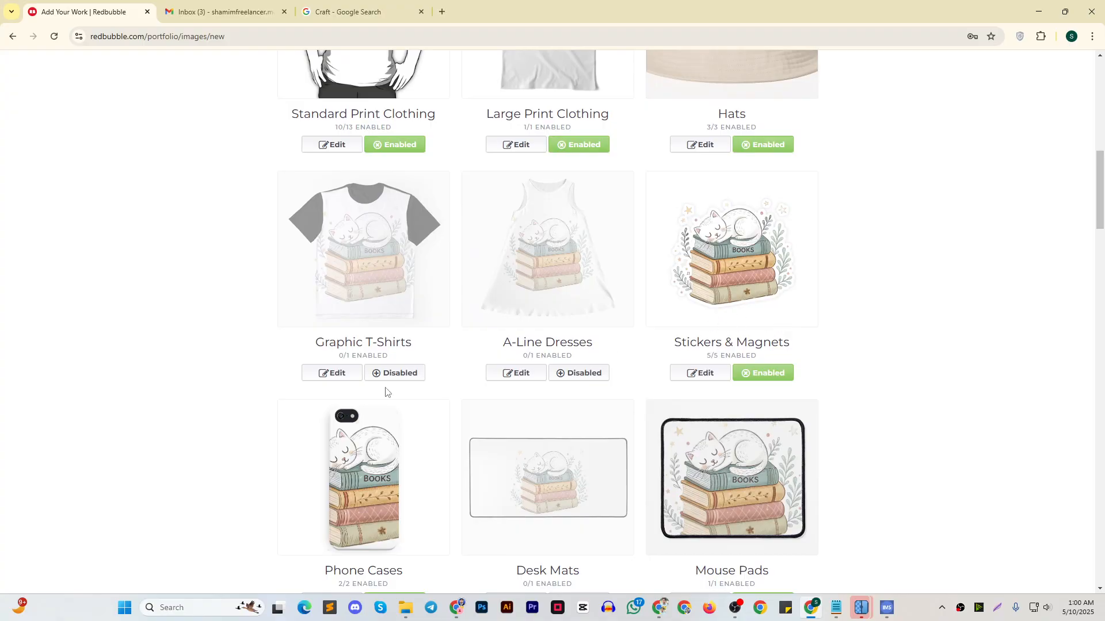
{"action": "left_click", "coordinate": [406, 377]}
{"action": "scroll", "coordinate": [807, 297], "scroll_direction": "down", "scroll_amount": 4}
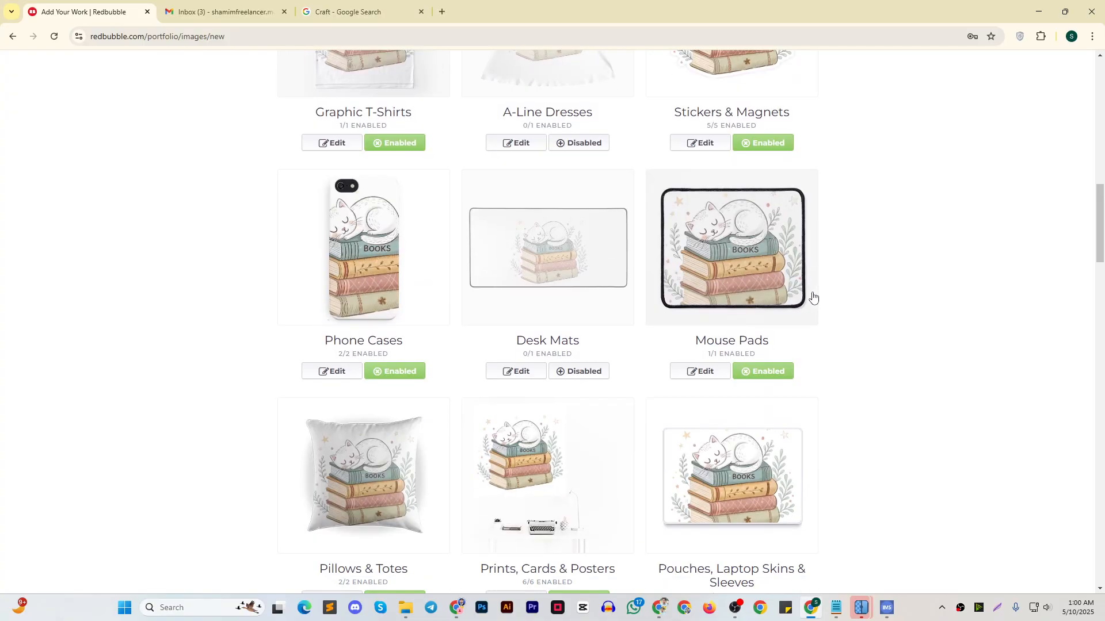
{"action": "left_click", "coordinate": [604, 378]}
{"action": "scroll", "coordinate": [659, 377], "scroll_direction": "down", "scroll_amount": 12}
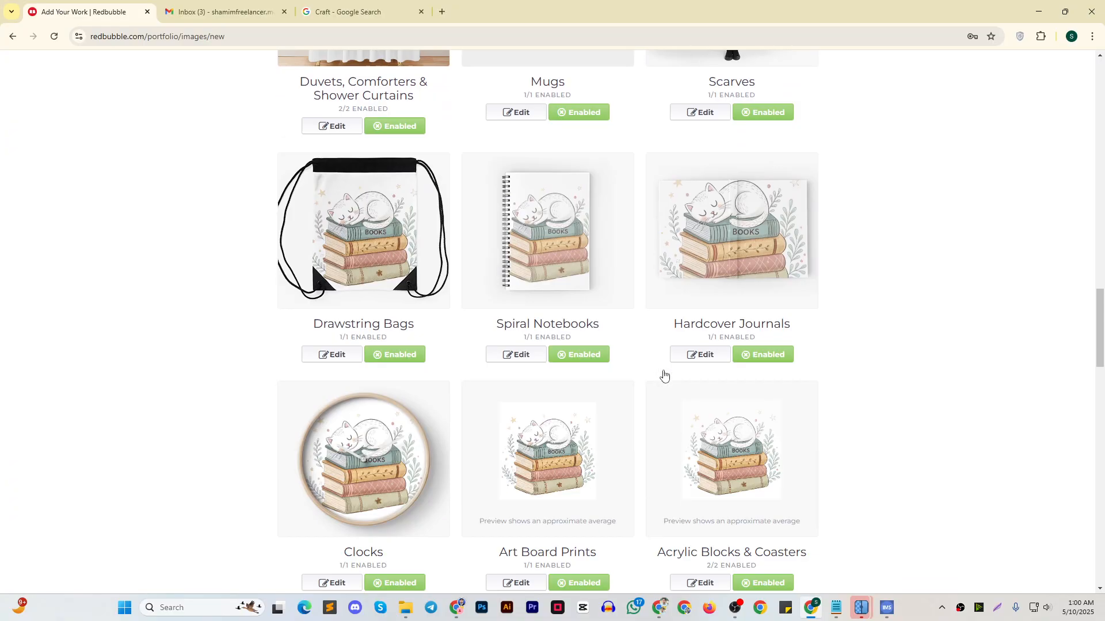
{"action": "scroll", "coordinate": [665, 376], "scroll_direction": "up", "scroll_amount": 3}
{"action": "left_click", "coordinate": [394, 280]}
Enable the Bath Mats and Aprons products for the new work
{"action": "scroll", "coordinate": [592, 320], "scroll_direction": "down", "scroll_amount": 11}
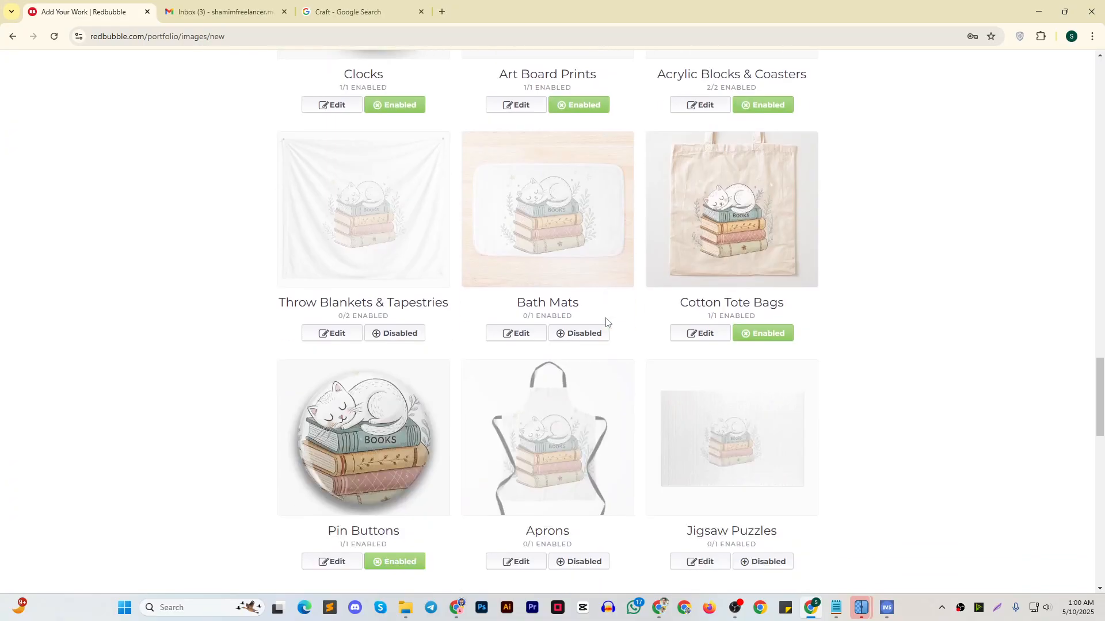
{"action": "scroll", "coordinate": [604, 319], "scroll_direction": "down", "scroll_amount": 3}
{"action": "scroll", "coordinate": [598, 310], "scroll_direction": "up", "scroll_amount": 2}
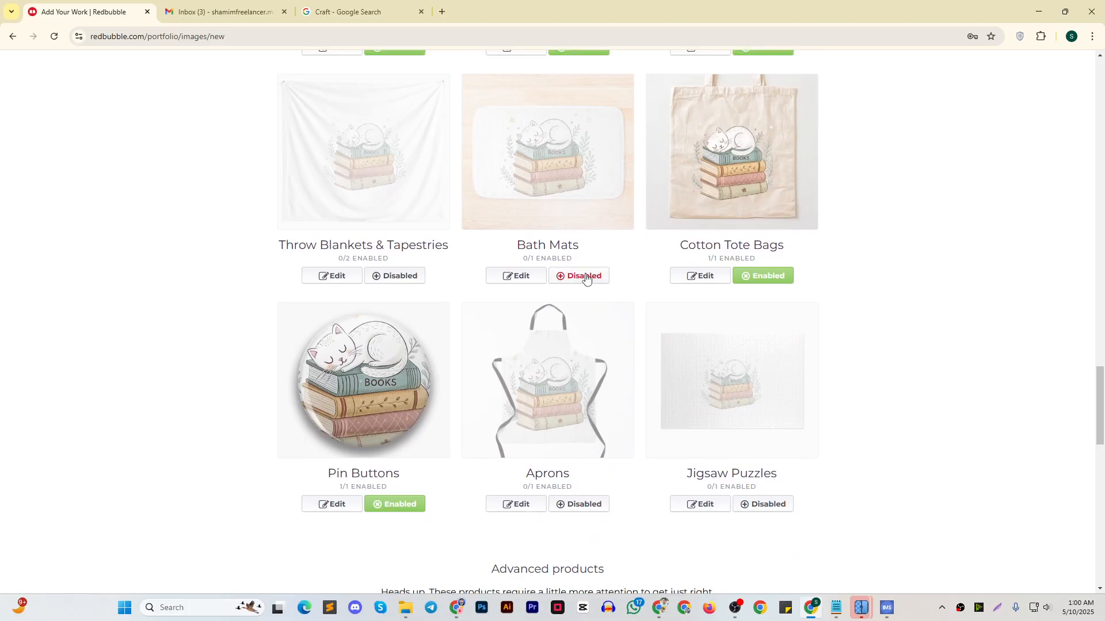
{"action": "left_click", "coordinate": [585, 279]}
{"action": "left_click", "coordinate": [572, 507]}
Mark the work's media as Painting & Mixed Media and Digital Art, and set the default shop product to Sticker
{"action": "scroll", "coordinate": [656, 415], "scroll_direction": "down", "scroll_amount": 7}
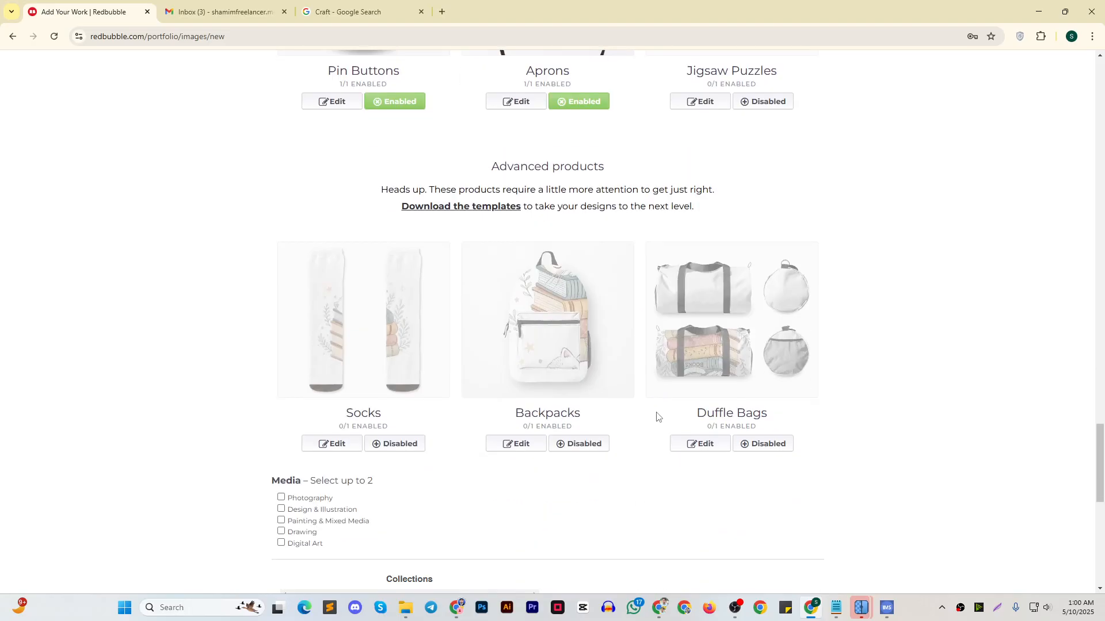
{"action": "scroll", "coordinate": [328, 398], "scroll_direction": "down", "scroll_amount": 2}
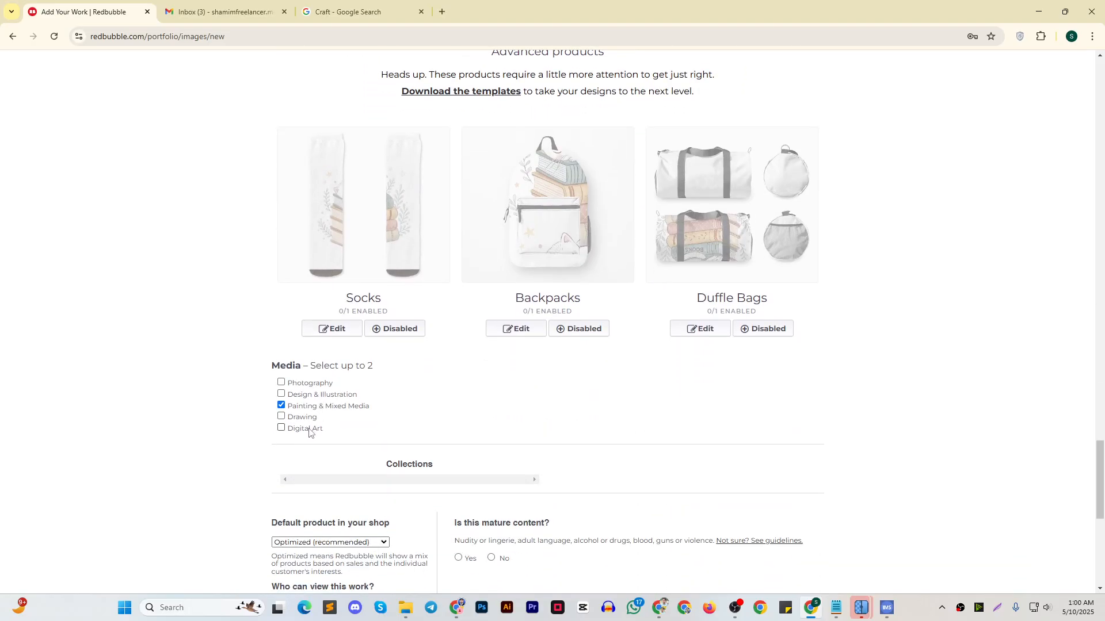
{"action": "left_click", "coordinate": [309, 429]}
{"action": "scroll", "coordinate": [562, 385], "scroll_direction": "down", "scroll_amount": 2}
{"action": "left_click", "coordinate": [330, 427]}
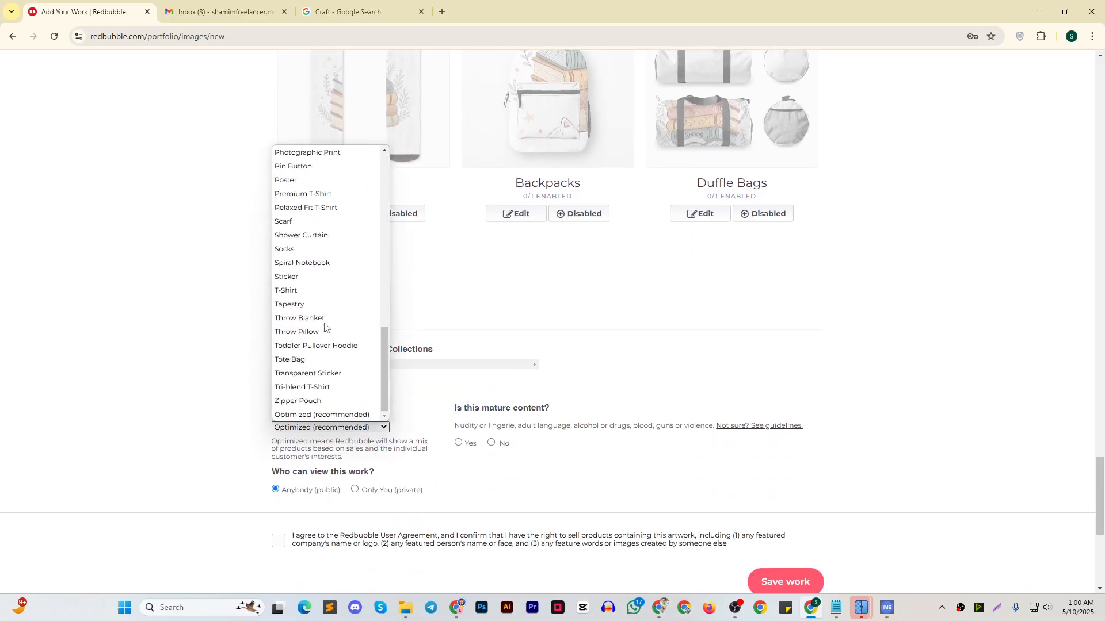
{"action": "left_click", "coordinate": [316, 277]}
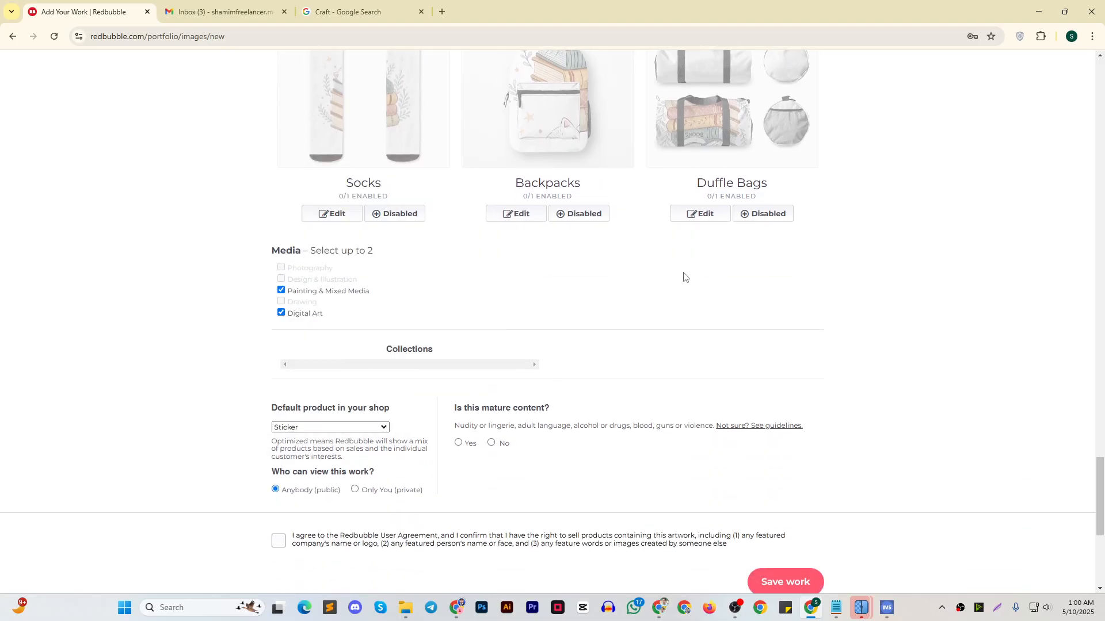
Declare the work as not mature content and accept the Redbubble User Agreement
{"action": "scroll", "coordinate": [683, 277], "scroll_direction": "down", "scroll_amount": 3}
{"action": "left_click", "coordinate": [283, 371]}
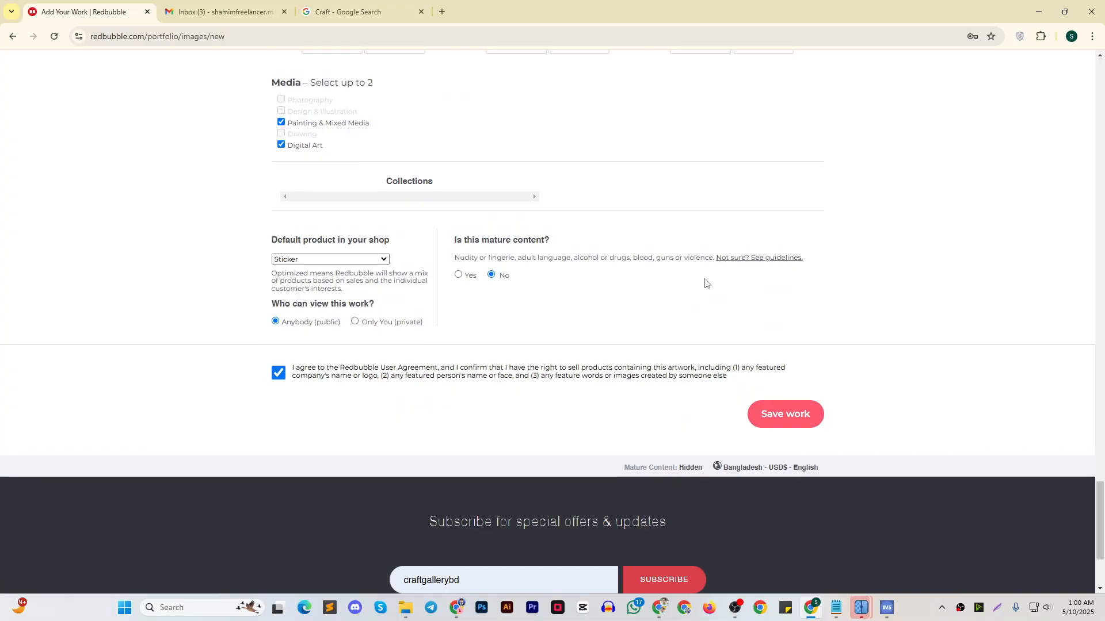
Enable the Backpacks product among the advanced products of the new work
{"action": "scroll", "coordinate": [701, 288], "scroll_direction": "up", "scroll_amount": 15}
{"action": "scroll", "coordinate": [609, 340], "scroll_direction": "down", "scroll_amount": 9}
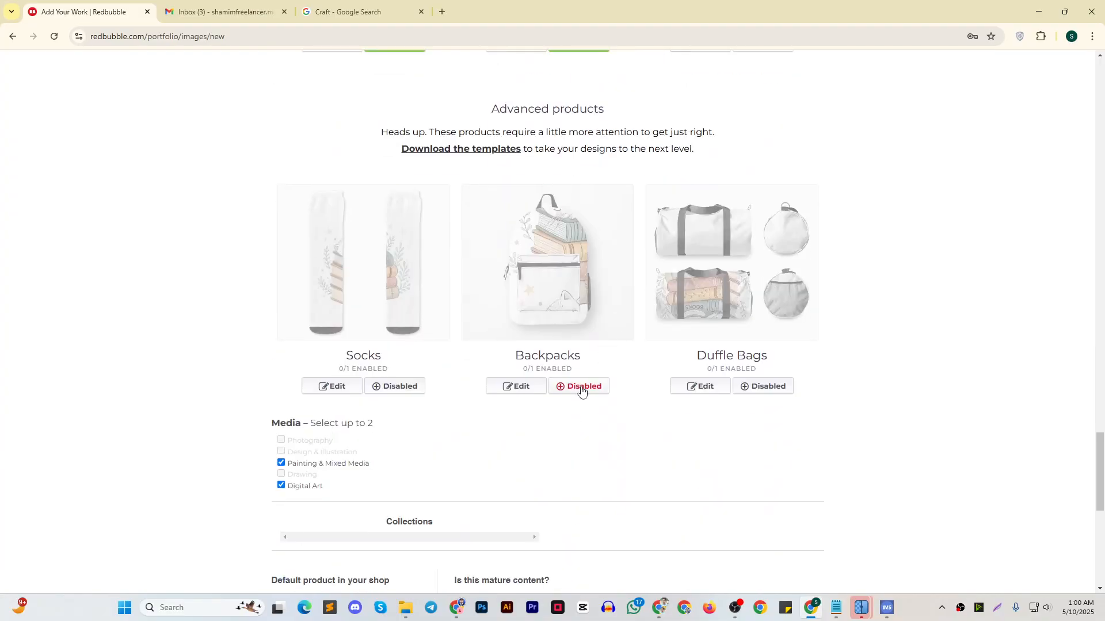
{"action": "left_click", "coordinate": [581, 387]}
{"action": "scroll", "coordinate": [961, 422], "scroll_direction": "down", "scroll_amount": 5}
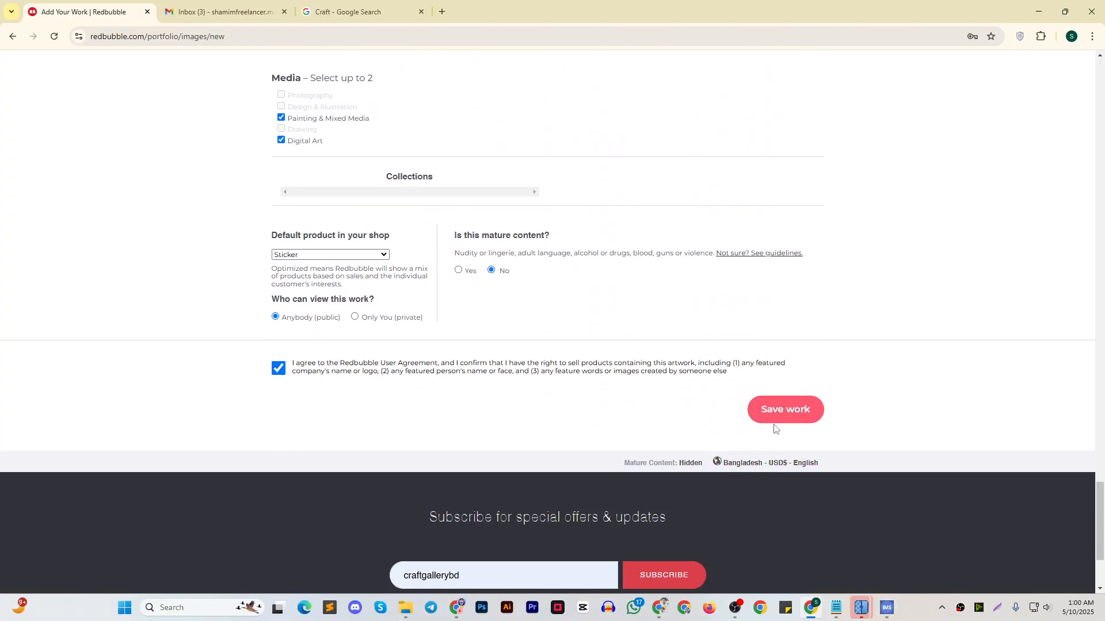
Save the completed cat-on-books work to the portfolio
{"action": "left_click", "coordinate": [772, 410]}
{"action": "scroll", "coordinate": [762, 380], "scroll_direction": "up", "scroll_amount": 3}
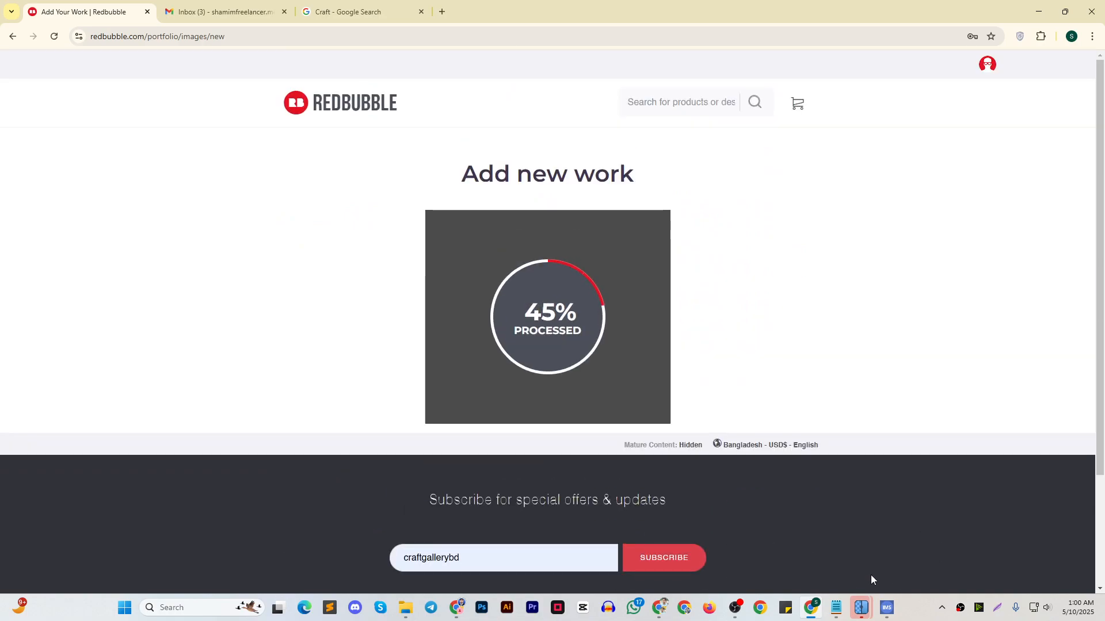
{"action": "left_click", "coordinate": [837, 607]}
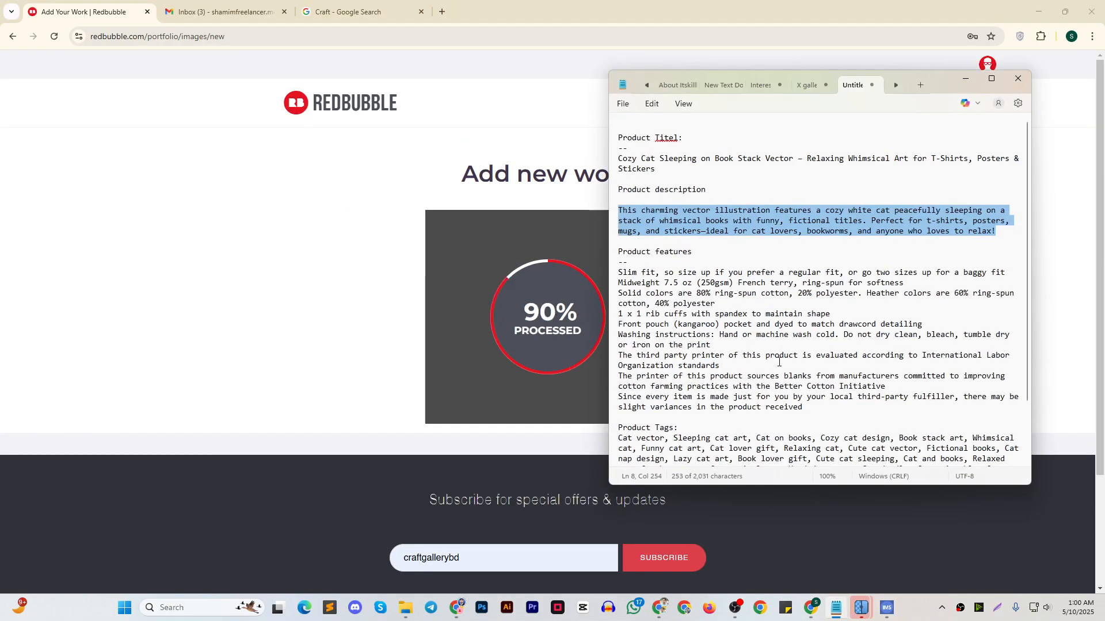
{"action": "left_click", "coordinate": [1047, 608]}
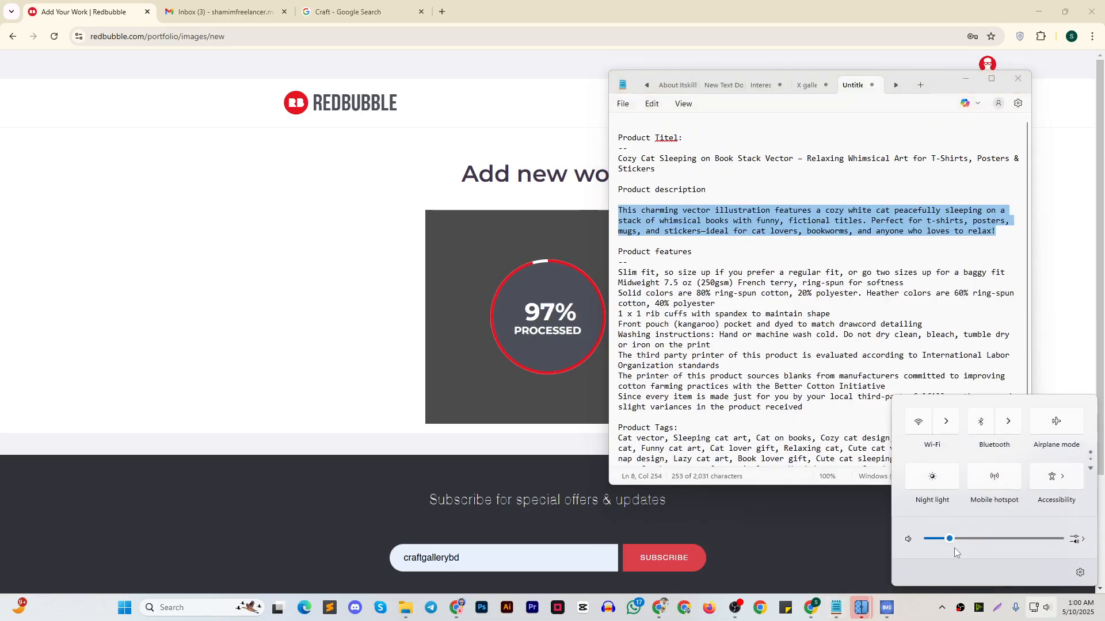
{"action": "left_click", "coordinate": [925, 605]}
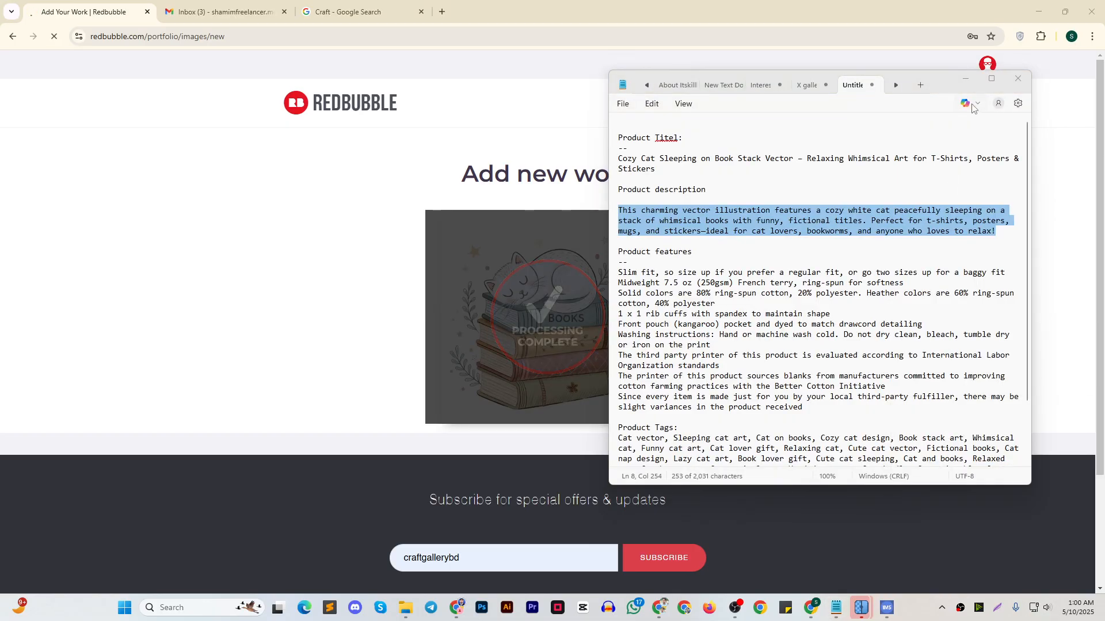
{"action": "left_click", "coordinate": [965, 79]}
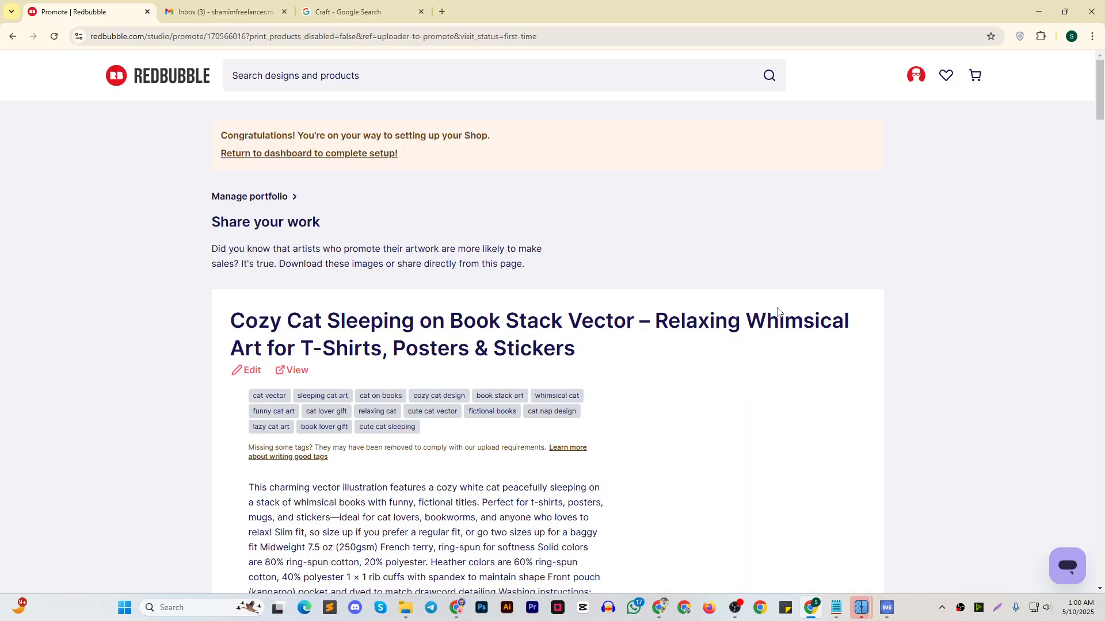
Return to the dashboard and start uploading another new design
{"action": "left_click", "coordinate": [349, 153]}
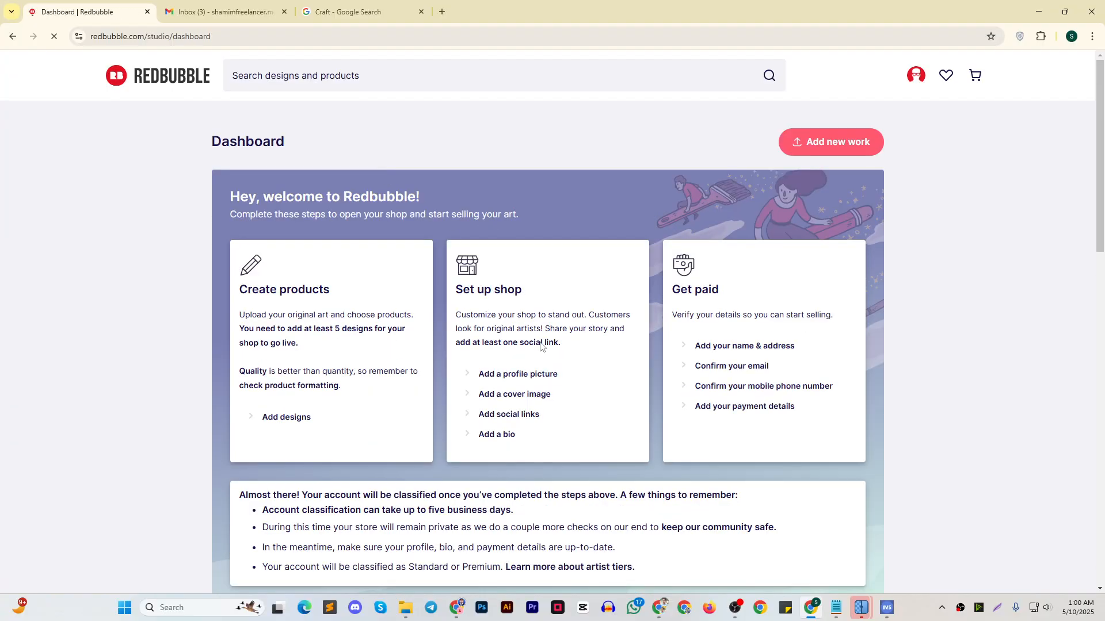
{"action": "left_click", "coordinate": [288, 418]}
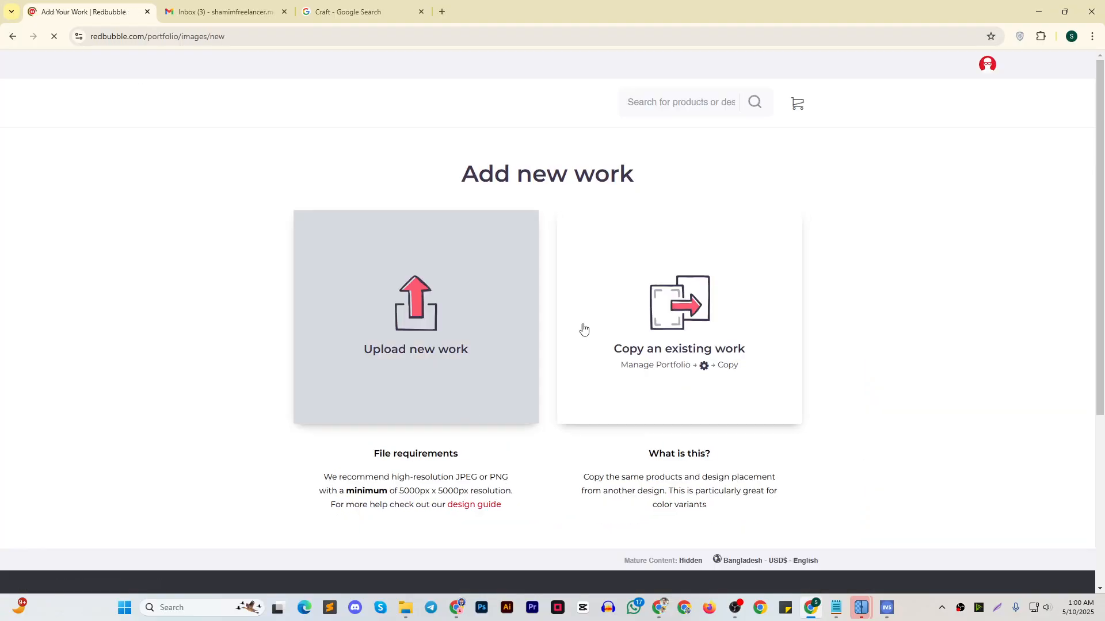
{"action": "left_click", "coordinate": [443, 309]}
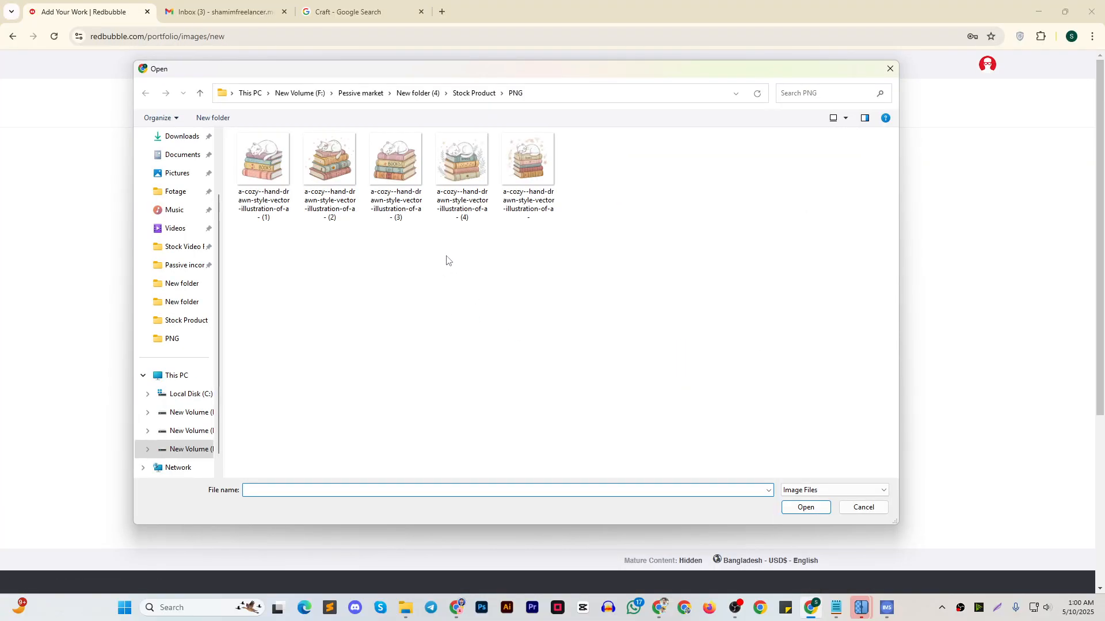
Upload the unnumbered cat PNG and paste the title "Cozy Cat Sleeping on Book Stack Vector – Relaxing Whimsical Art for T-Shirts, Posters & Stickers" from the notes
{"action": "left_click", "coordinate": [835, 612]}
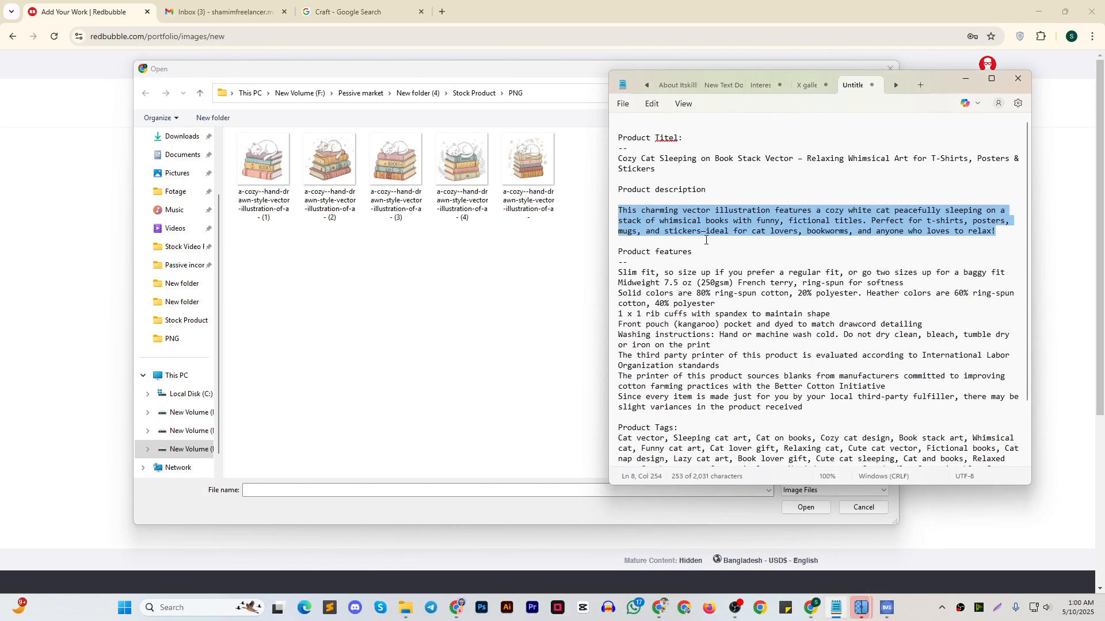
{"action": "left_click_drag", "start_coordinate": [667, 171], "coordinate": [607, 156]}
{"action": "key", "text": "ctrl+c"}
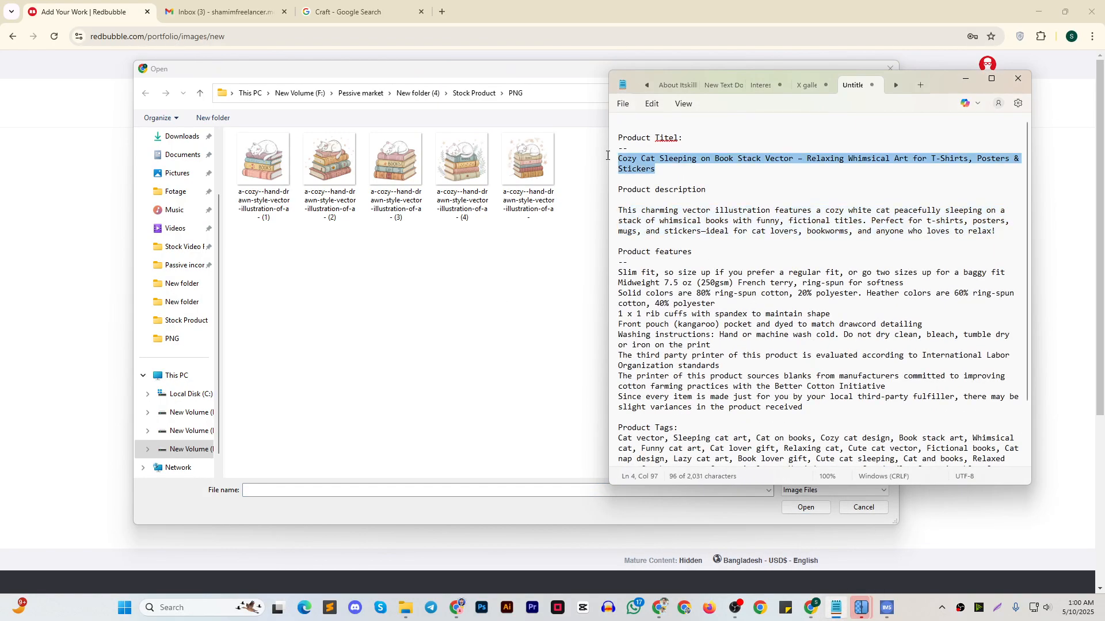
{"action": "left_click", "coordinate": [972, 81]}
{"action": "left_click", "coordinate": [528, 164]}
{"action": "key", "text": "Return"}
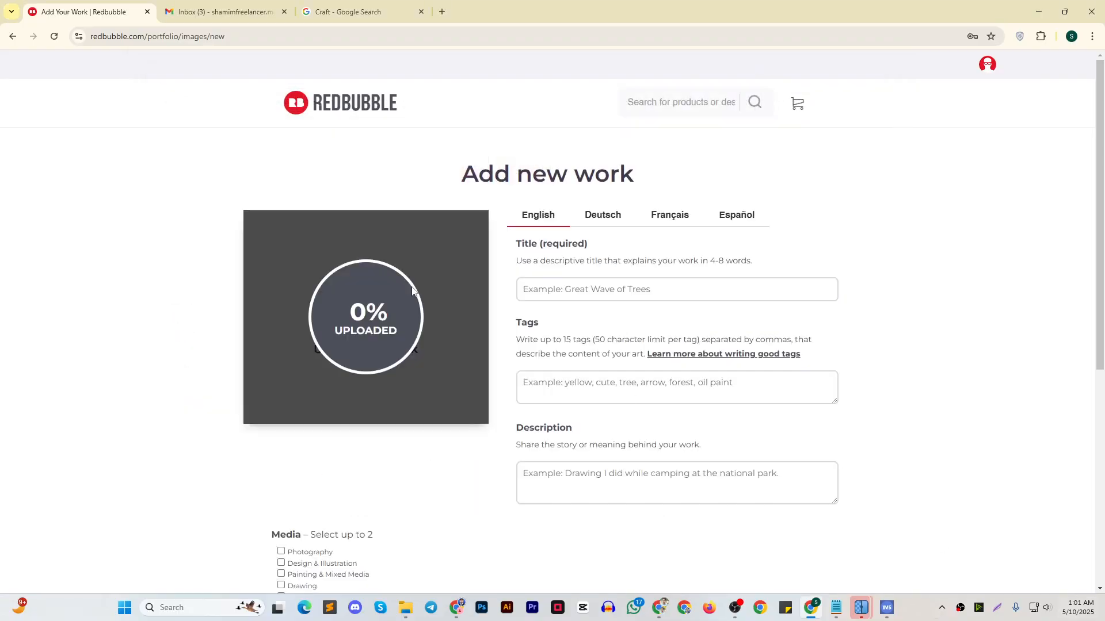
{"action": "left_click", "coordinate": [597, 287]}
{"action": "key", "text": "ctrl+v"}
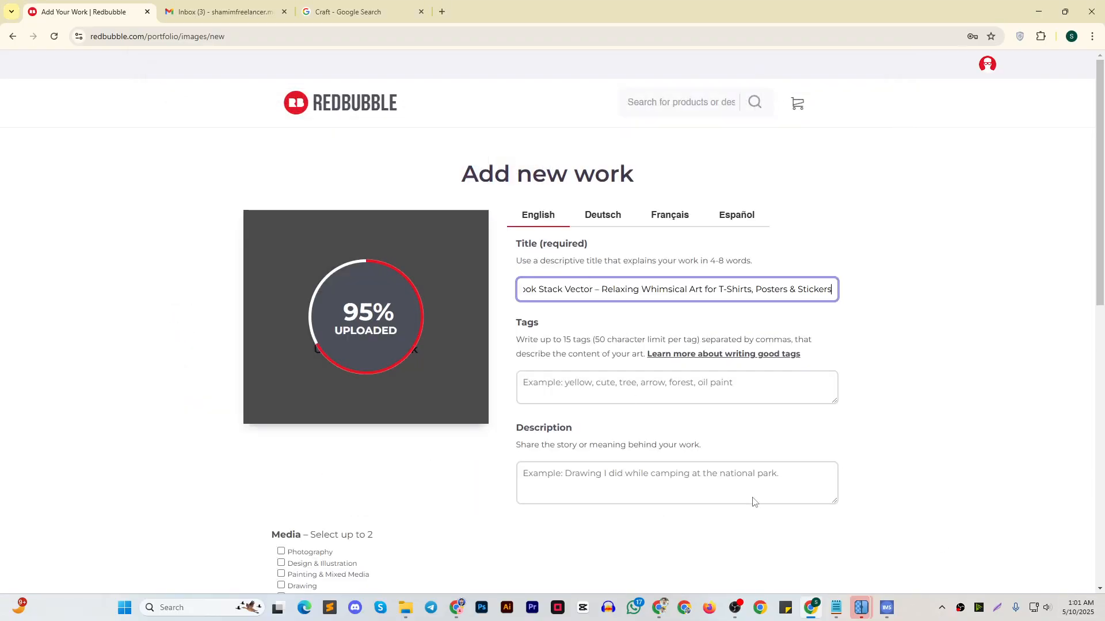
Copy the product description paragraph from the notes into the new work's Description
{"action": "left_click", "coordinate": [839, 607]}
{"action": "left_click_drag", "start_coordinate": [995, 232], "coordinate": [612, 212]}
{"action": "key", "text": "ctrl+c"}
{"action": "left_click", "coordinate": [966, 79]}
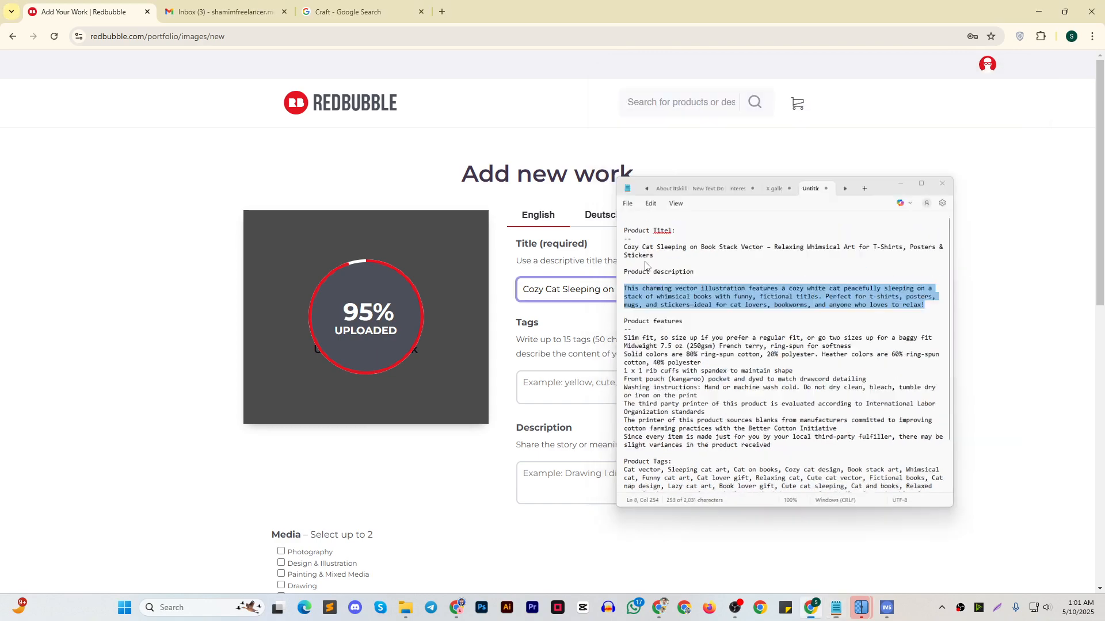
{"action": "left_click", "coordinate": [609, 388]}
{"action": "left_click", "coordinate": [664, 484]}
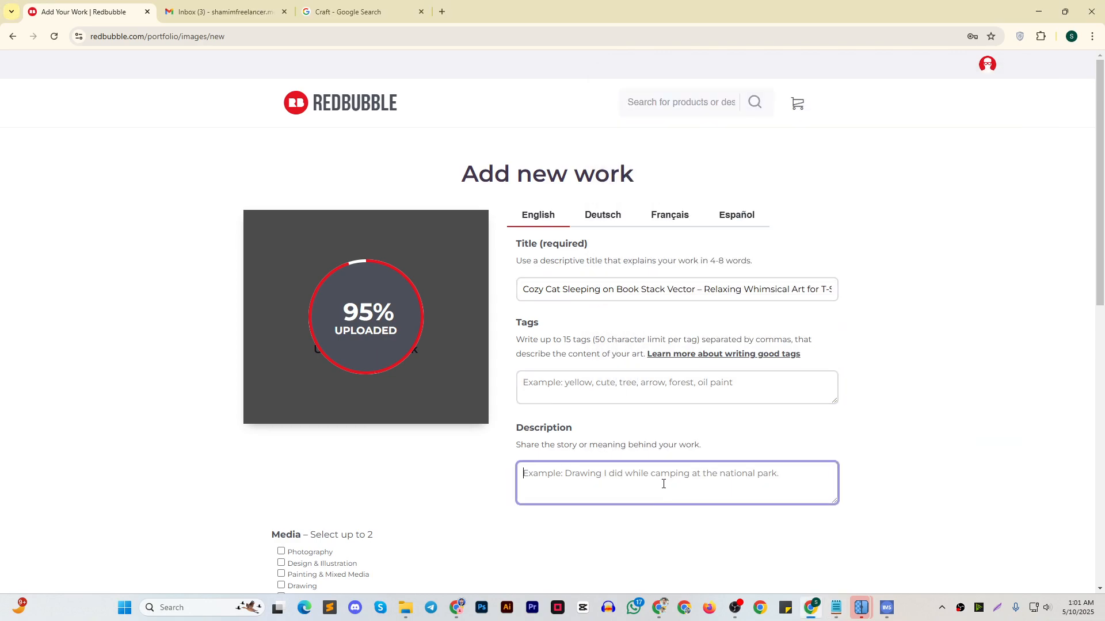
{"action": "key", "text": "ctrl+v"}
Append the product features text from the notes below the description, separated by a blank line
{"action": "left_click", "coordinate": [839, 608]}
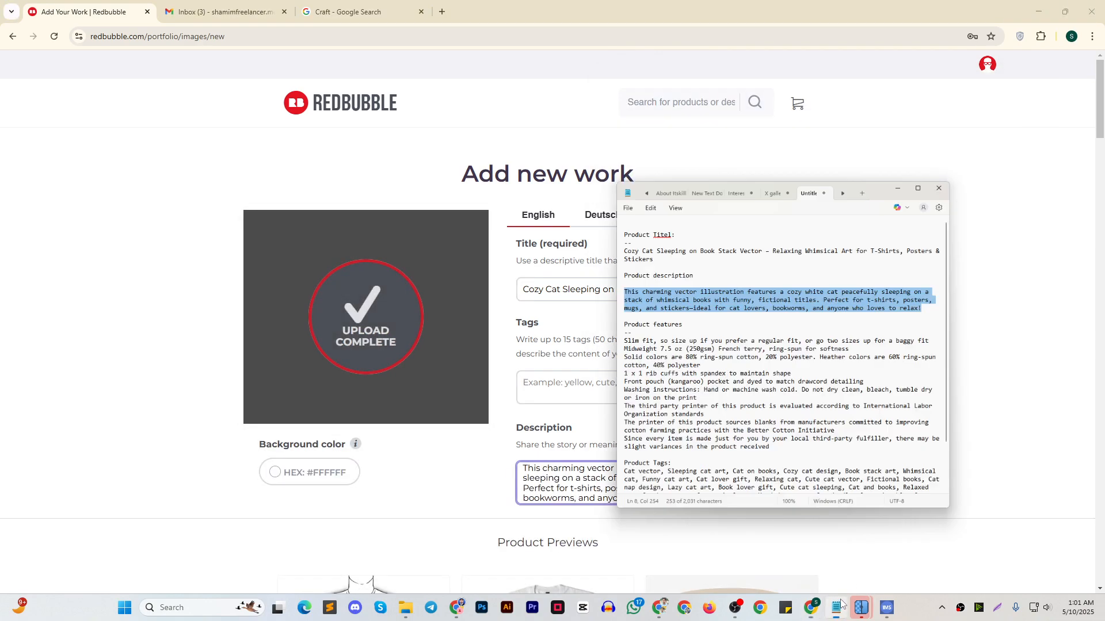
{"action": "left_click_drag", "start_coordinate": [826, 414], "coordinate": [617, 273]}
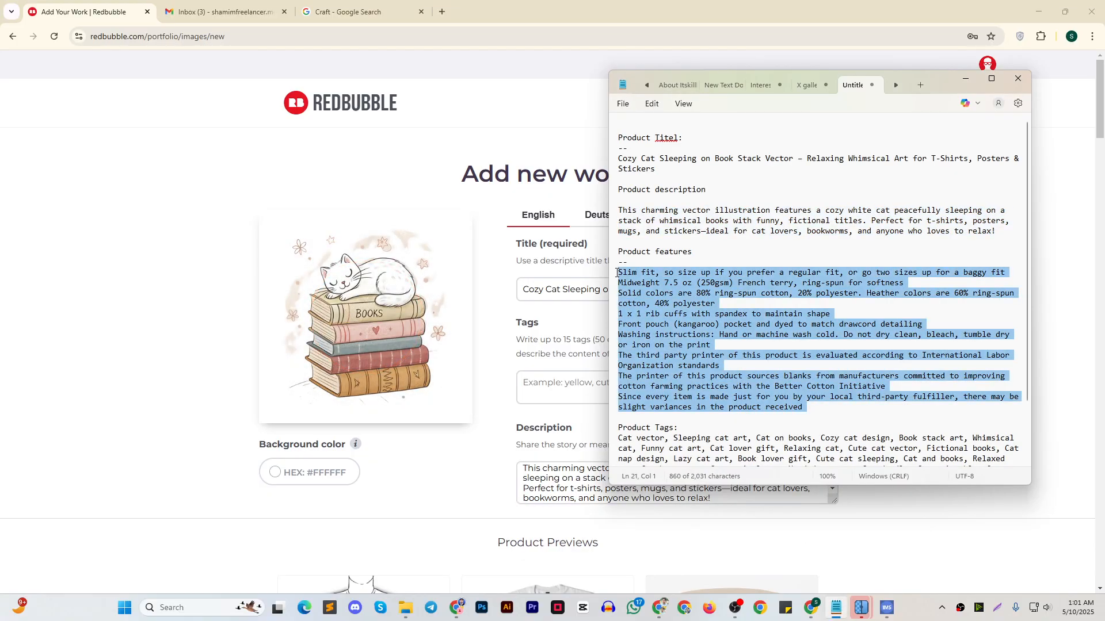
{"action": "left_click", "coordinate": [974, 84]}
{"action": "key", "text": "Return"}
{"action": "key", "text": "Return"}
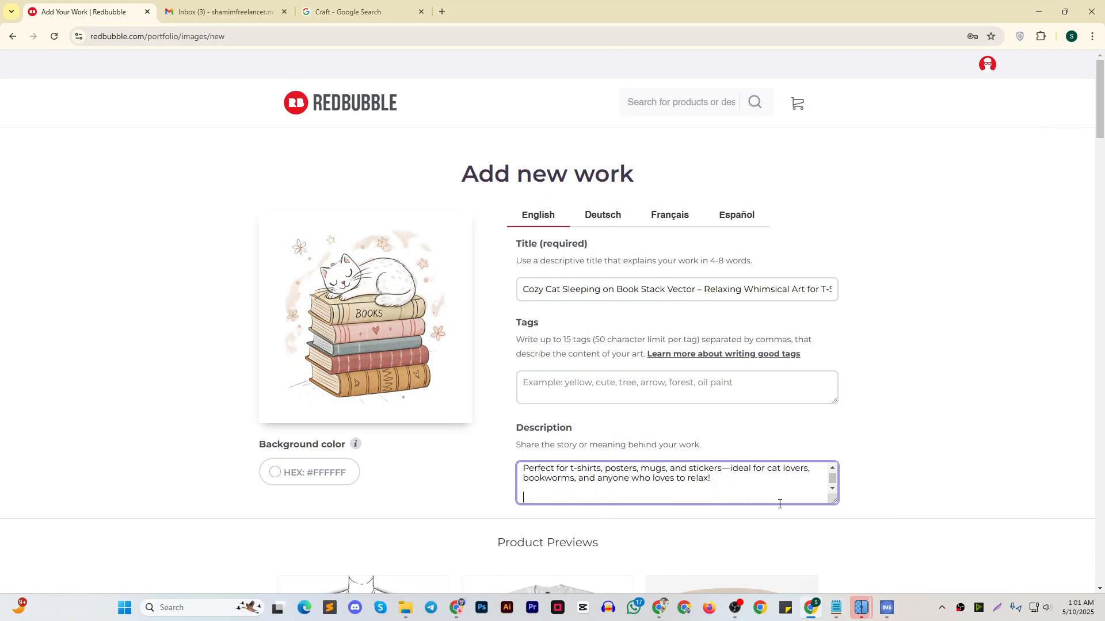
{"action": "key", "text": "ctrl+v"}
Copy the complete product tags list from the notes into the work's Tags
{"action": "scroll", "coordinate": [805, 487], "scroll_direction": "down", "scroll_amount": 5}
{"action": "left_click", "coordinate": [832, 611]}
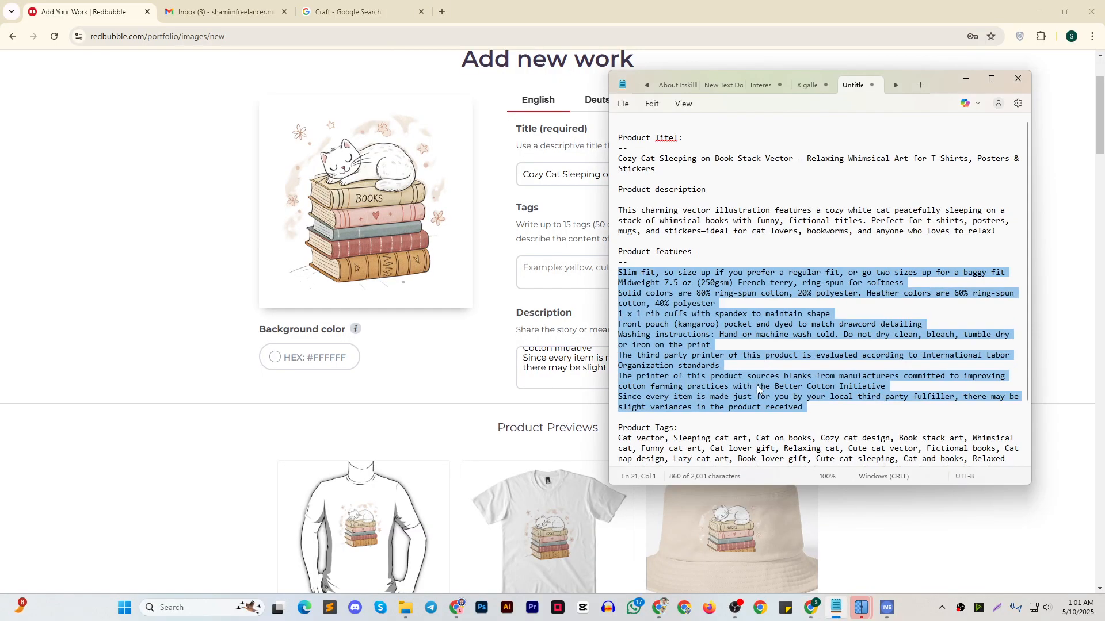
{"action": "left_click_drag", "start_coordinate": [909, 453], "coordinate": [623, 369]}
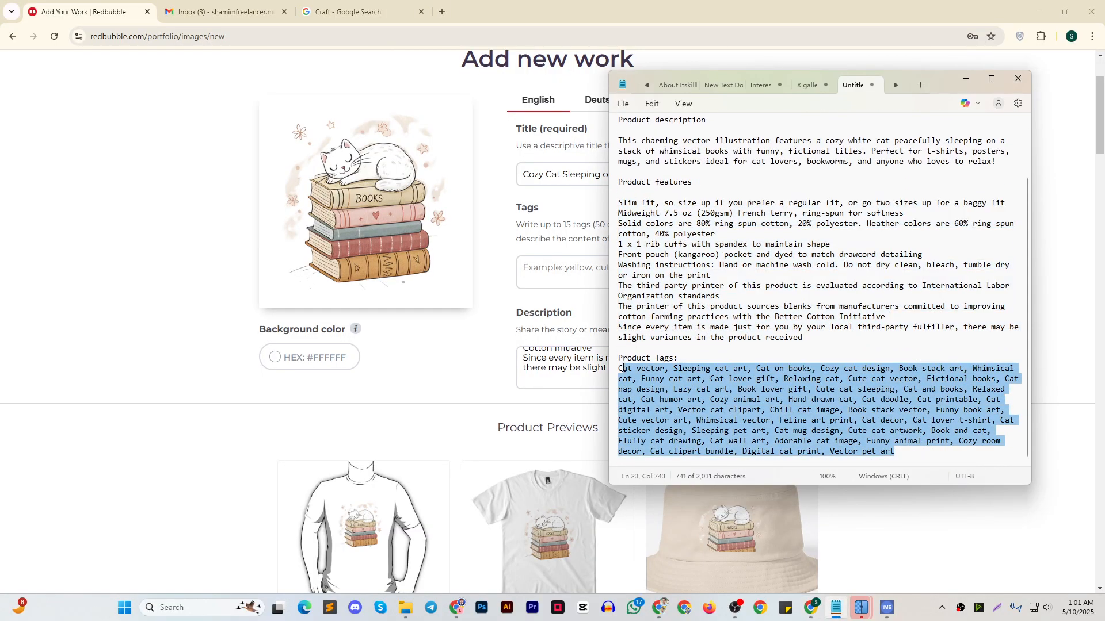
{"action": "left_click", "coordinate": [964, 79]}
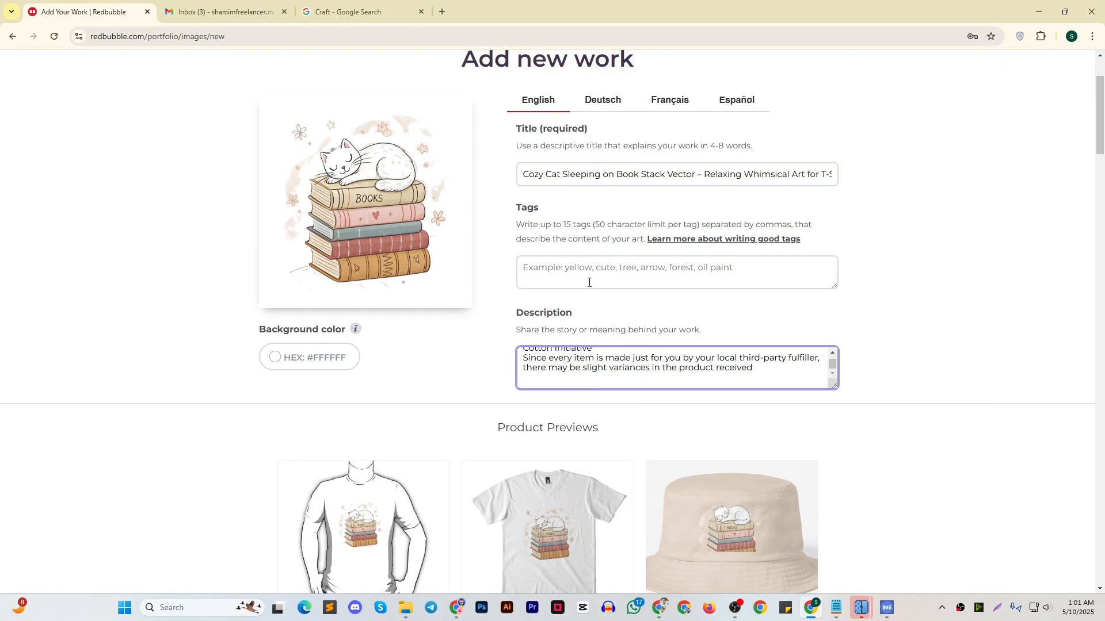
{"action": "left_click", "coordinate": [587, 281]}
{"action": "type", "text": "Cat vector, Sleeping cat art, Cat on books, Cozy cat design, Book stack art, Whimsical cat, Funny cat art, Cat lover gift, Relaxing cat, Cute cat vector, Fictional books, Cat nap design, Lazy cat art, Book lover gift, Cute cat sleeping, Cat and books, Relaxed cat, Cat humor art, Cozy animal art, Hand-drawn cat, Cat doodle, Cat printable, Cat digital art, Vector cat clipart, Chill cat image, Book stack vector, Funny book art, Cute vector art, Whimsical vector, Feline art print, Cat decor, Cat lover t-shirt, Cat sticker design, Sleeping pet art, Cat mug design, Cute cat artwork, Book and cat, Fluffy cat drawing, Cat wall art, Adorable cat image, Funny animal print, Cozy room decor, Cat clipart bundle, Digital cat print, Vector pet art"}
{"action": "key", "text": "ctrl+a"}
{"action": "type", "text": "Cat vector, Sleeping cat art, Cat on books, Cozy cat design, Book stack art, Whimsical cat, Funny cat art, Cat lover gift, Relaxing cat, Cute cat vector, Fictional books, Cat nap design, Lazy cat art, Book lover gift, Cute cat sleeping, Cat and books, Relaxed cat, Cat humor art, Cozy animal art, Hand-drawn cat, Cat doodle, Cat printable, Cat digital art, Vector cat clipart, Chill cat image, Book stack vector, Funny book art, Cute vector art, Whimsical vector, Feline art print, Cat decor, Cat lover t-shirt, Cat sticker design, Sleeping pet art, Cat mug design, Cute cat artwork, Book and cat, Fluffy cat drawing, Cat wall art, Adorable cat image, Funny animal print, Cozy room decor, Cat clipart bundle, Digital cat print, Vector pet art"}
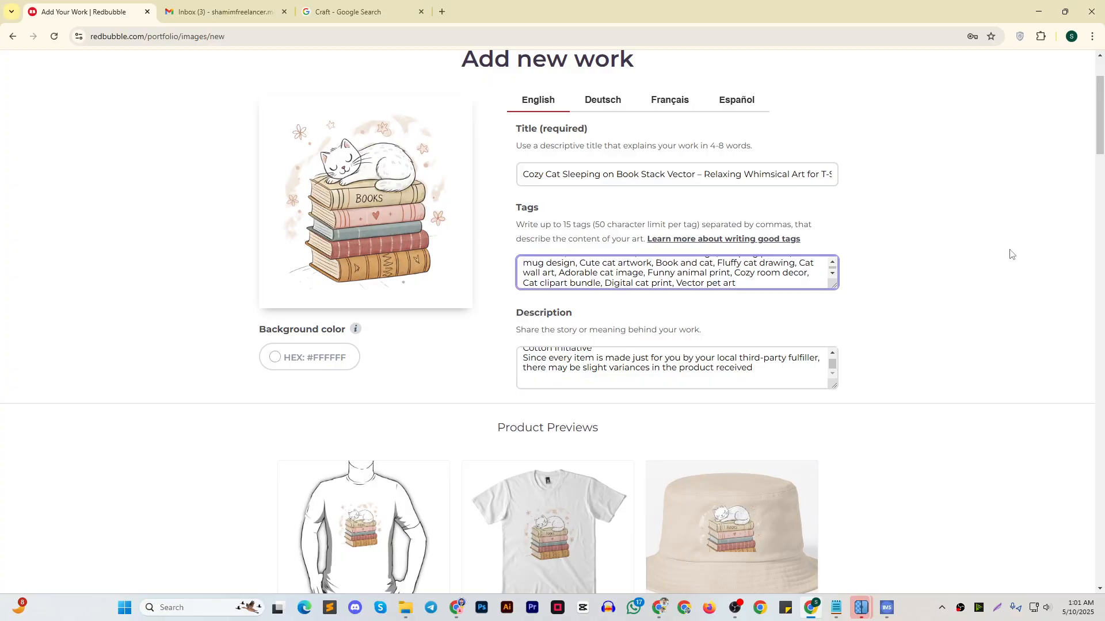
Enable the Desk Mats, A-Line Dresses and Graphic T-Shirts products for the new work
{"action": "scroll", "coordinate": [863, 247], "scroll_direction": "down", "scroll_amount": 12}
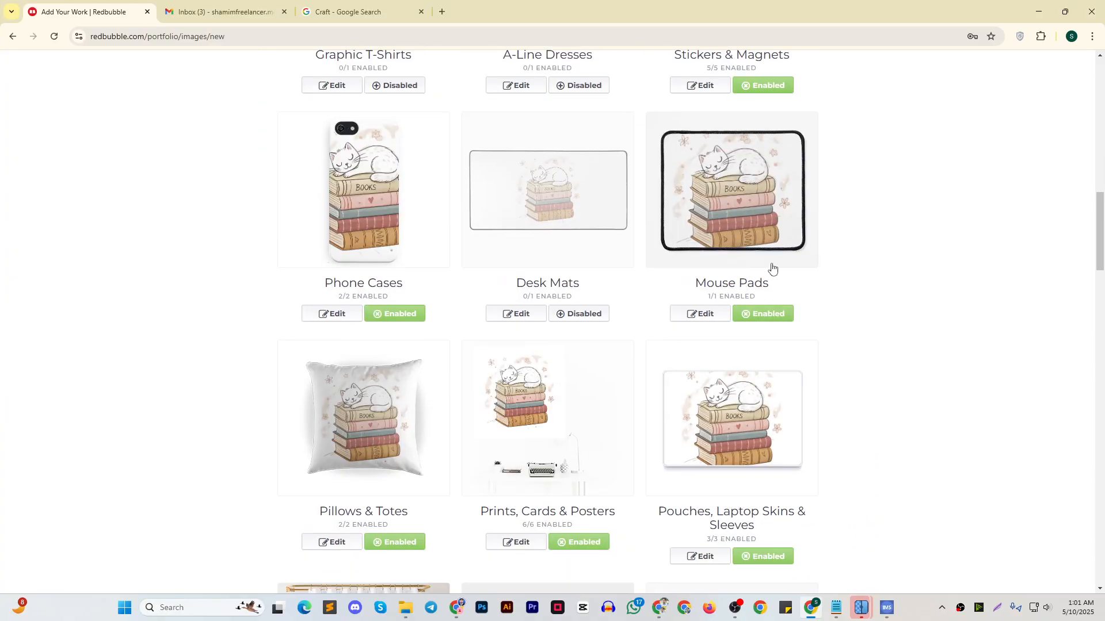
{"action": "left_click", "coordinate": [586, 314]}
{"action": "scroll", "coordinate": [599, 332], "scroll_direction": "up", "scroll_amount": 5}
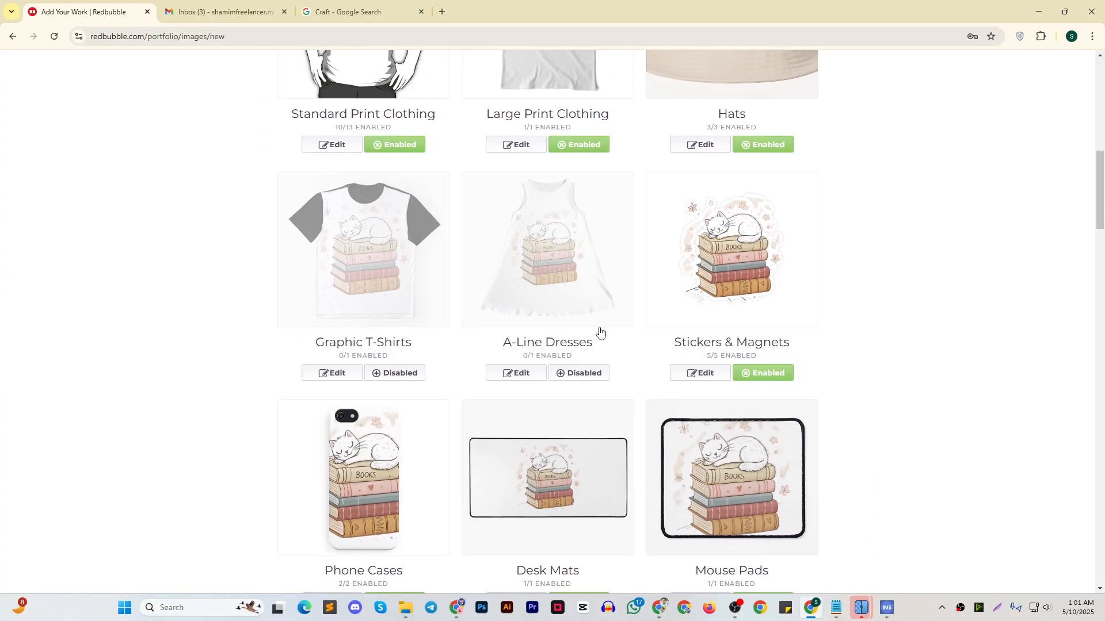
{"action": "left_click", "coordinate": [588, 374]}
{"action": "left_click", "coordinate": [402, 372]}
{"action": "scroll", "coordinate": [674, 291], "scroll_direction": "up", "scroll_amount": 4}
{"action": "scroll", "coordinate": [642, 239], "scroll_direction": "down", "scroll_amount": 14}
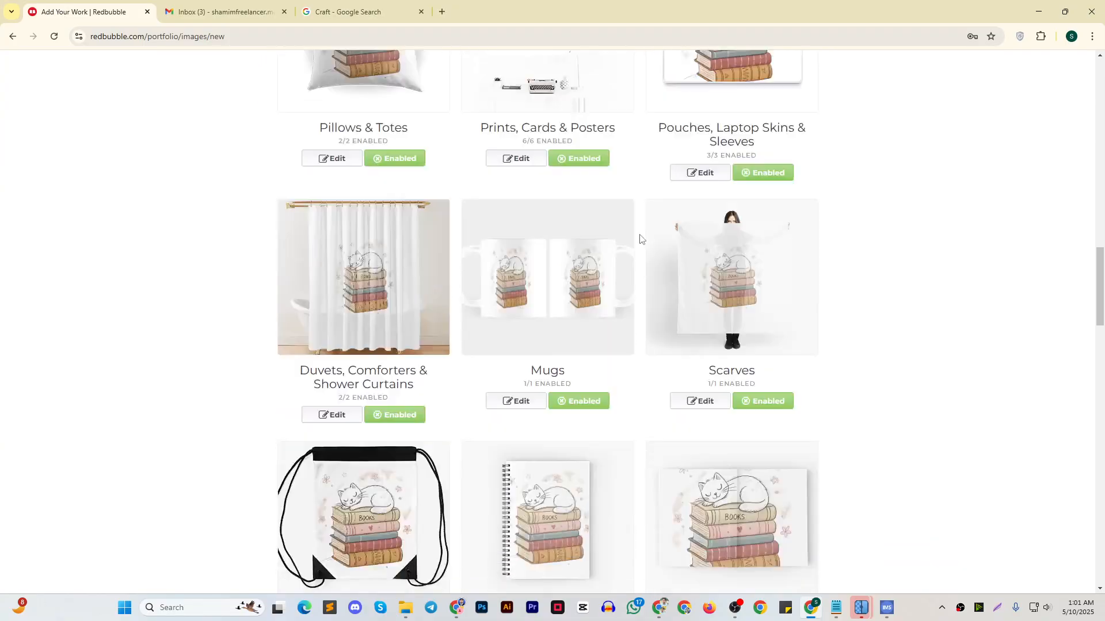
Enable the Backpacks and Aprons products for the new work
{"action": "scroll", "coordinate": [642, 237], "scroll_direction": "down", "scroll_amount": 18}
{"action": "scroll", "coordinate": [474, 299], "scroll_direction": "down", "scroll_amount": 6}
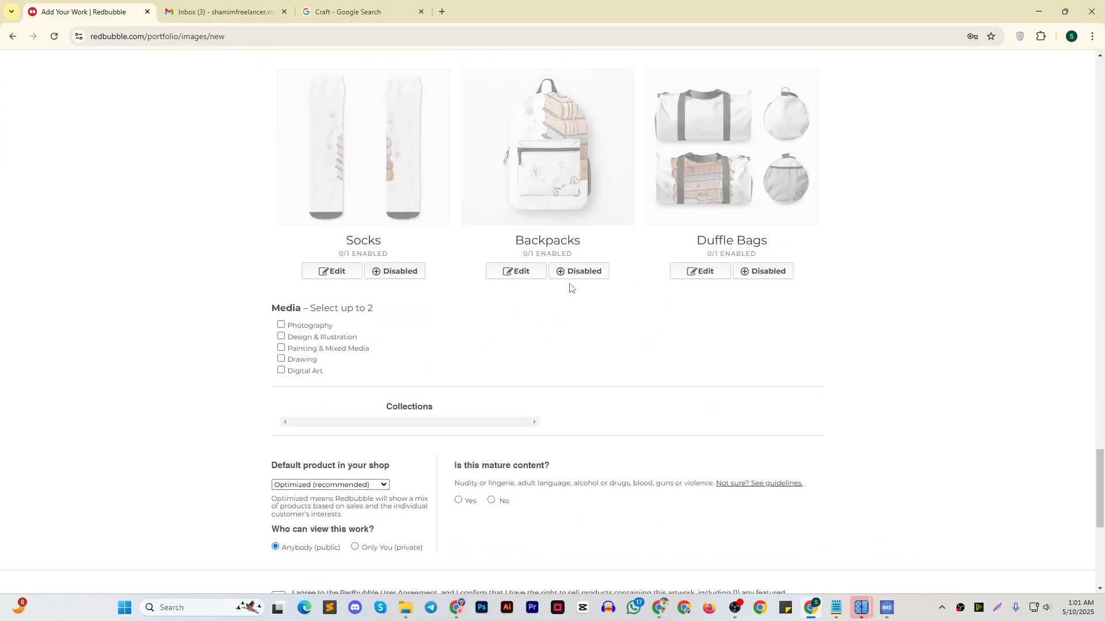
{"action": "left_click", "coordinate": [580, 274]}
{"action": "scroll", "coordinate": [599, 288], "scroll_direction": "up", "scroll_amount": 7}
{"action": "left_click", "coordinate": [583, 334]}
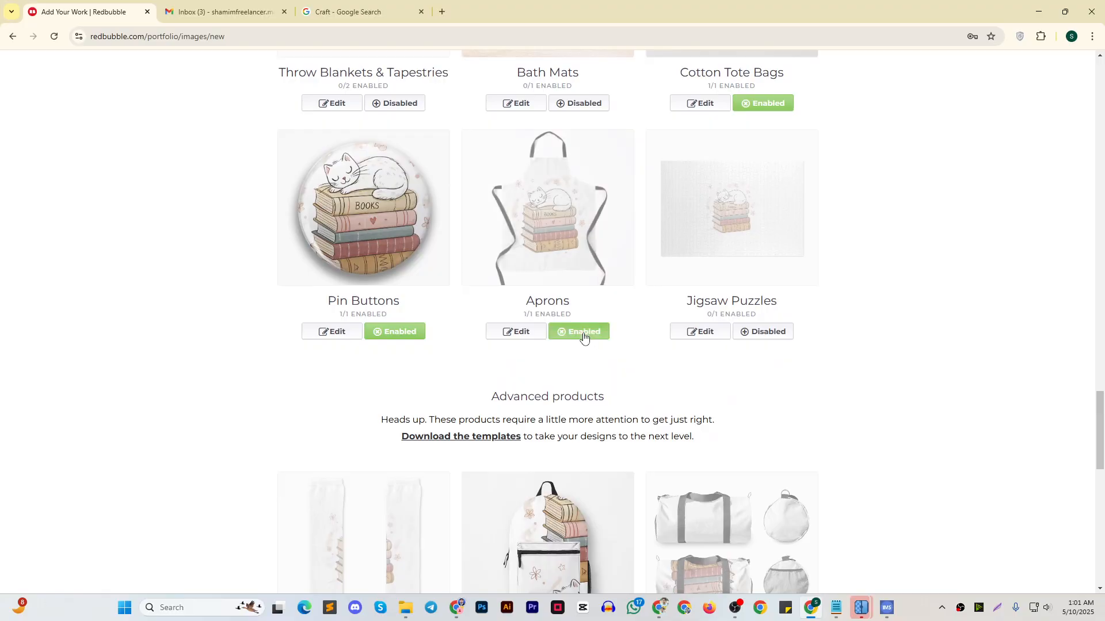
{"action": "scroll", "coordinate": [643, 300], "scroll_direction": "up", "scroll_amount": 8}
{"action": "scroll", "coordinate": [621, 293], "scroll_direction": "up", "scroll_amount": 20}
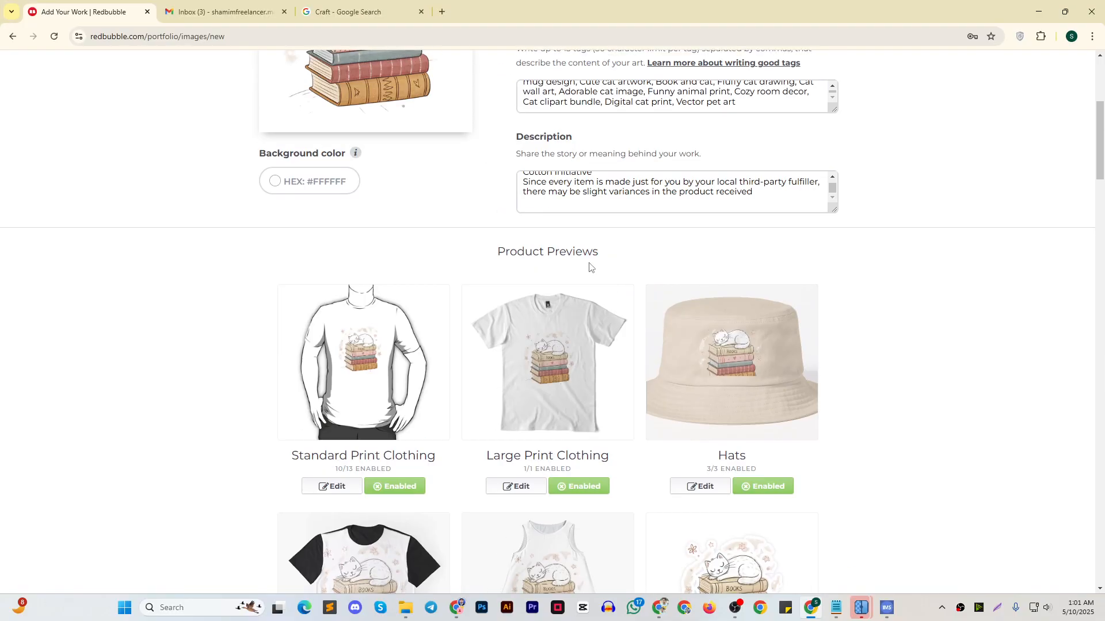
Complete the publishing settings with Sticker as default shop product, no mature content and the Redbubble User Agreement accepted
{"action": "scroll", "coordinate": [597, 278], "scroll_direction": "down", "scroll_amount": 20}
{"action": "scroll", "coordinate": [589, 270], "scroll_direction": "down", "scroll_amount": 9}
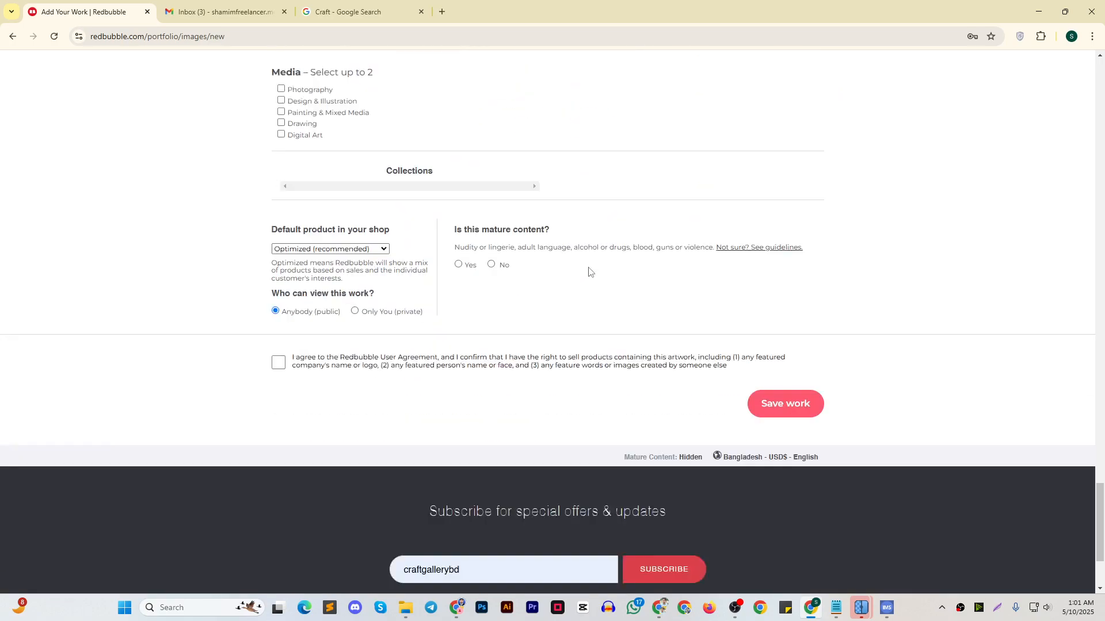
{"action": "scroll", "coordinate": [207, 338], "scroll_direction": "up", "scroll_amount": 1}
{"action": "left_click", "coordinate": [329, 266]}
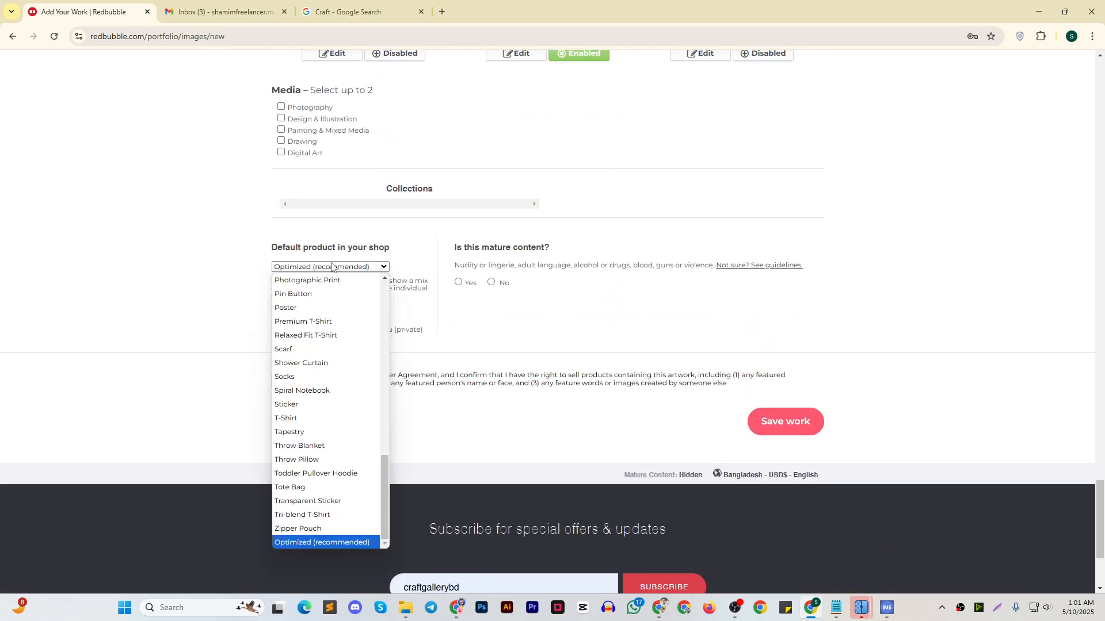
{"action": "left_click", "coordinate": [308, 404]}
{"action": "left_click", "coordinate": [279, 381]}
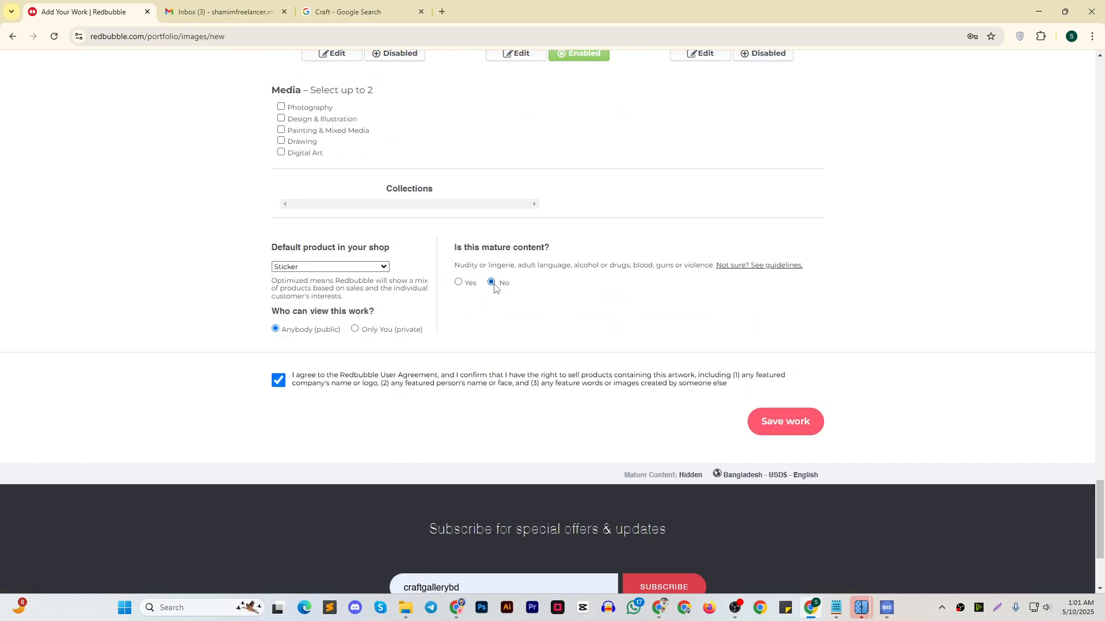
Mark the work's media as Digital Art and Painting & Mixed Media
{"action": "scroll", "coordinate": [730, 295], "scroll_direction": "up", "scroll_amount": 6}
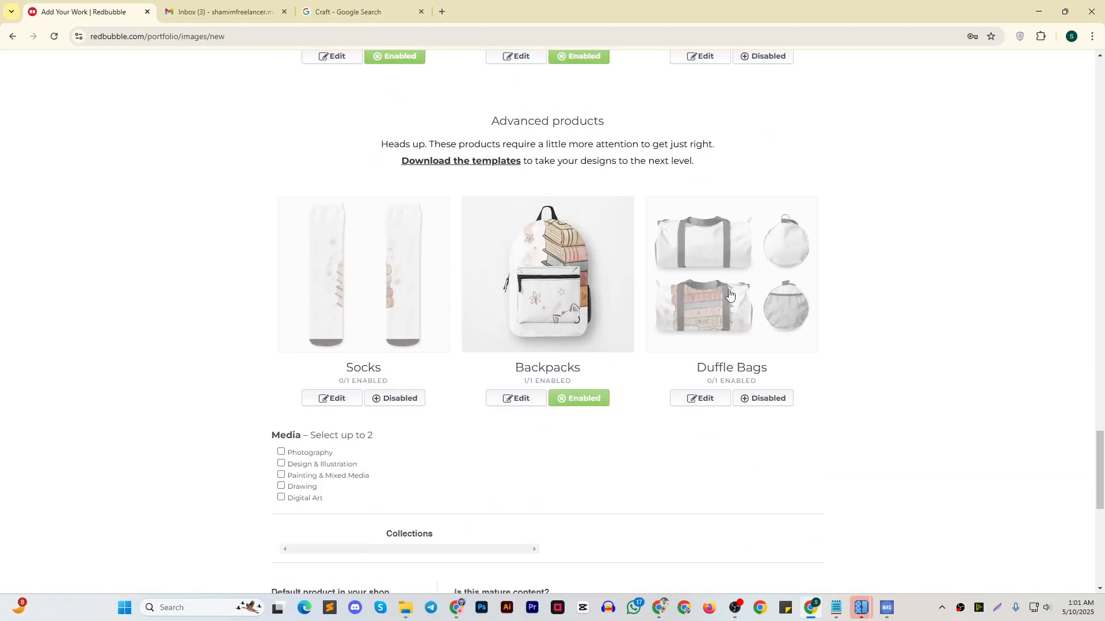
{"action": "left_click", "coordinate": [306, 477]}
{"action": "scroll", "coordinate": [779, 359], "scroll_direction": "up", "scroll_amount": 15}
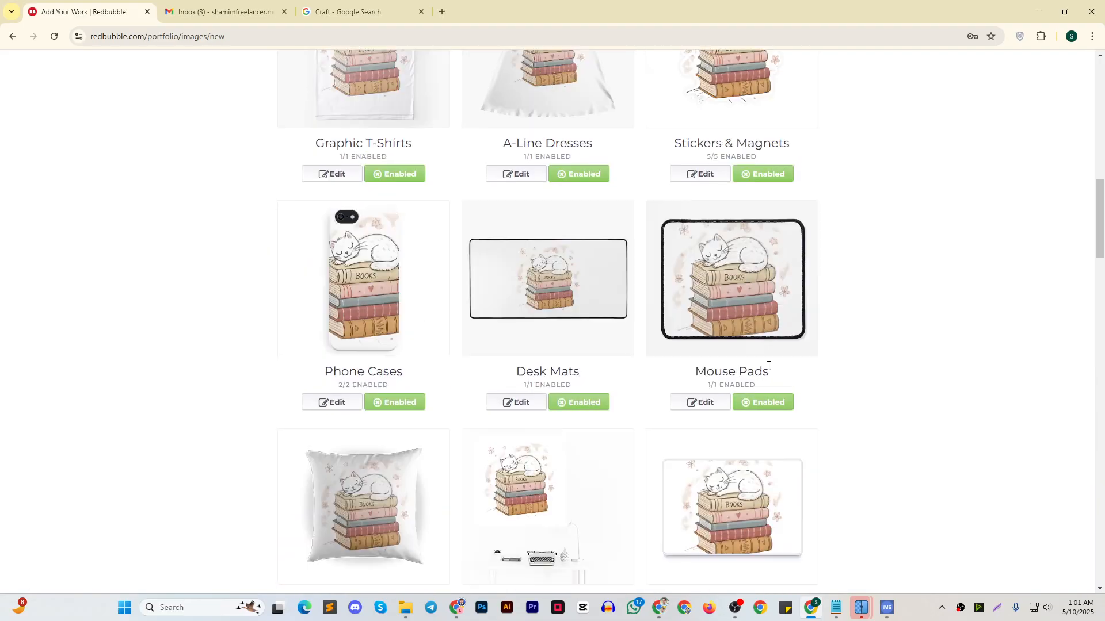
Check the filled-in form for the new work and save it
{"action": "scroll", "coordinate": [768, 366], "scroll_direction": "up", "scroll_amount": 10}
{"action": "scroll", "coordinate": [875, 276], "scroll_direction": "down", "scroll_amount": 3}
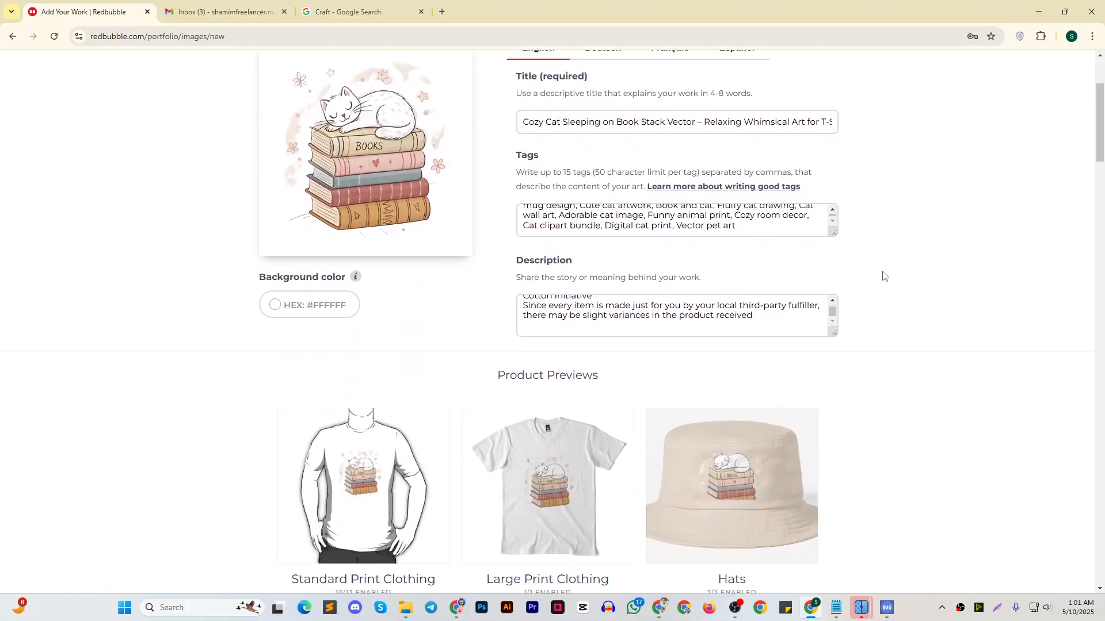
{"action": "scroll", "coordinate": [884, 276], "scroll_direction": "down", "scroll_amount": 20}
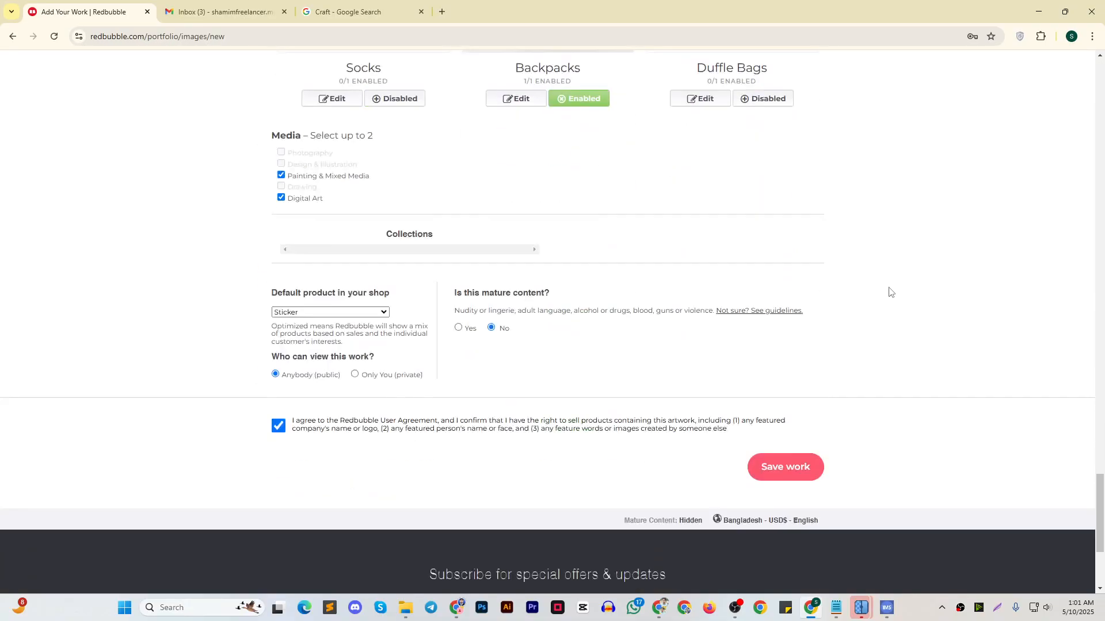
{"action": "scroll", "coordinate": [886, 292], "scroll_direction": "down", "scroll_amount": 4}
{"action": "scroll", "coordinate": [882, 291], "scroll_direction": "up", "scroll_amount": 3}
{"action": "left_click", "coordinate": [786, 422]}
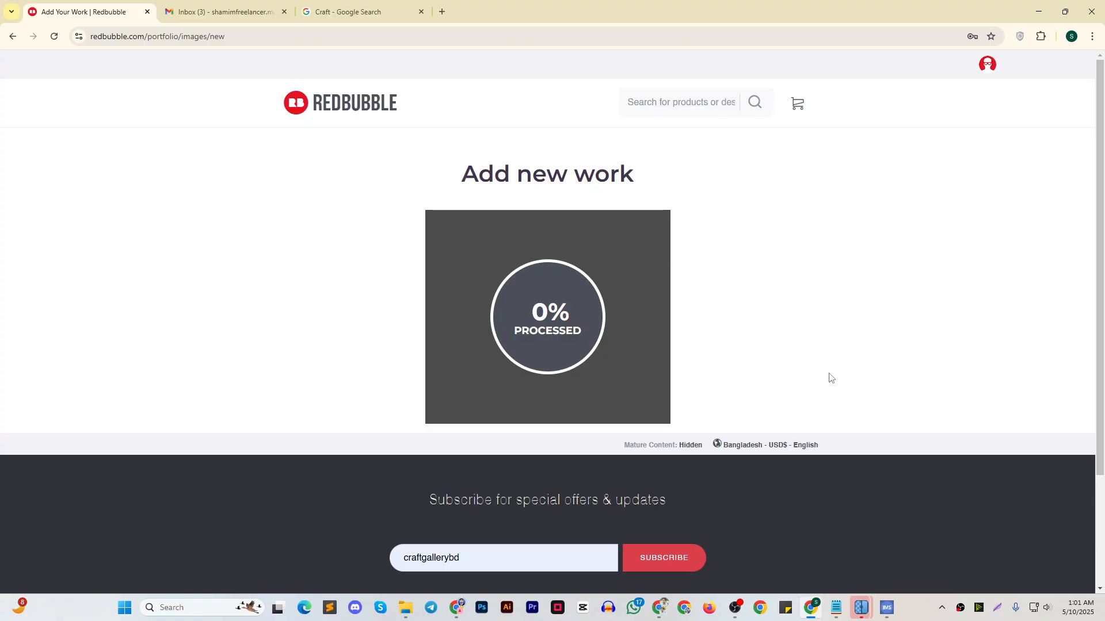
{"action": "left_click", "coordinate": [836, 608]}
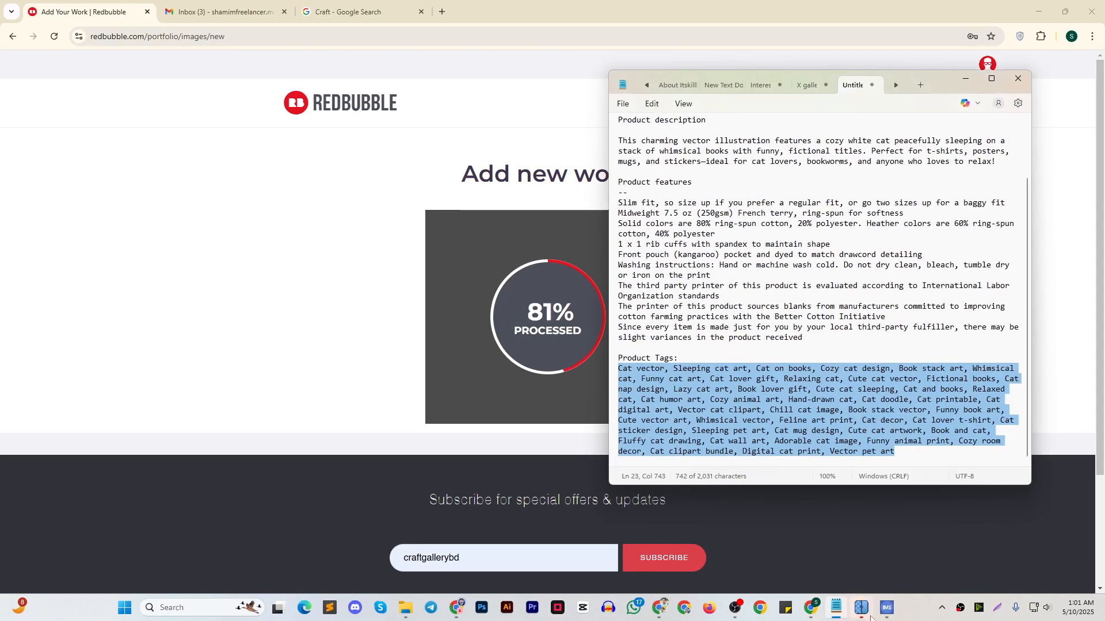
{"action": "left_click", "coordinate": [967, 79]}
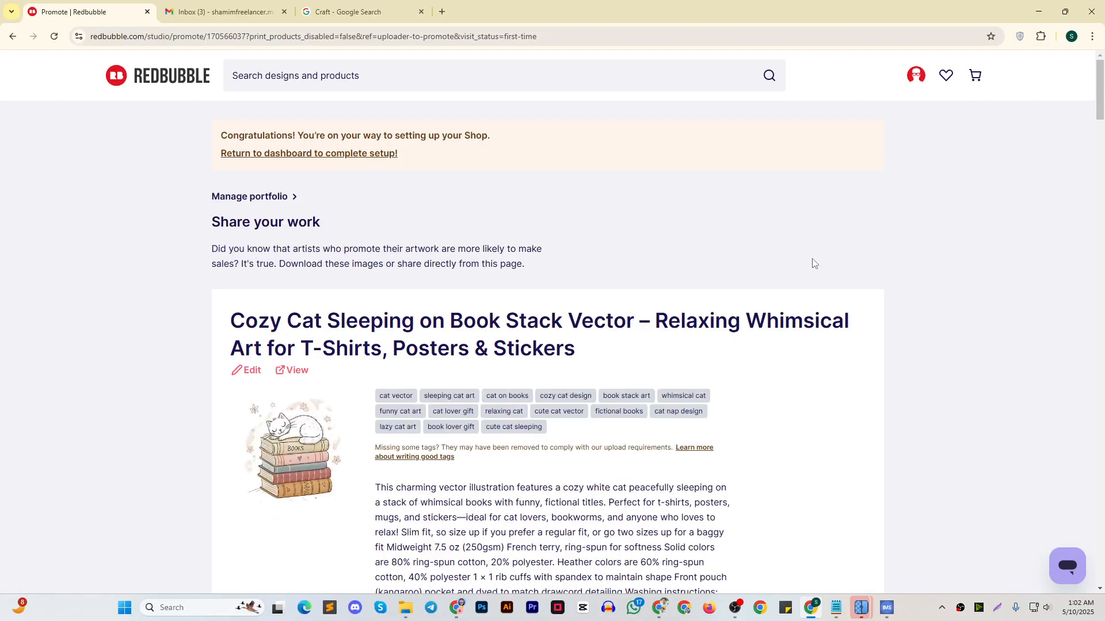
Return to the seller dashboard from the share page and review the shop setup checklist
{"action": "left_click", "coordinate": [315, 154]}
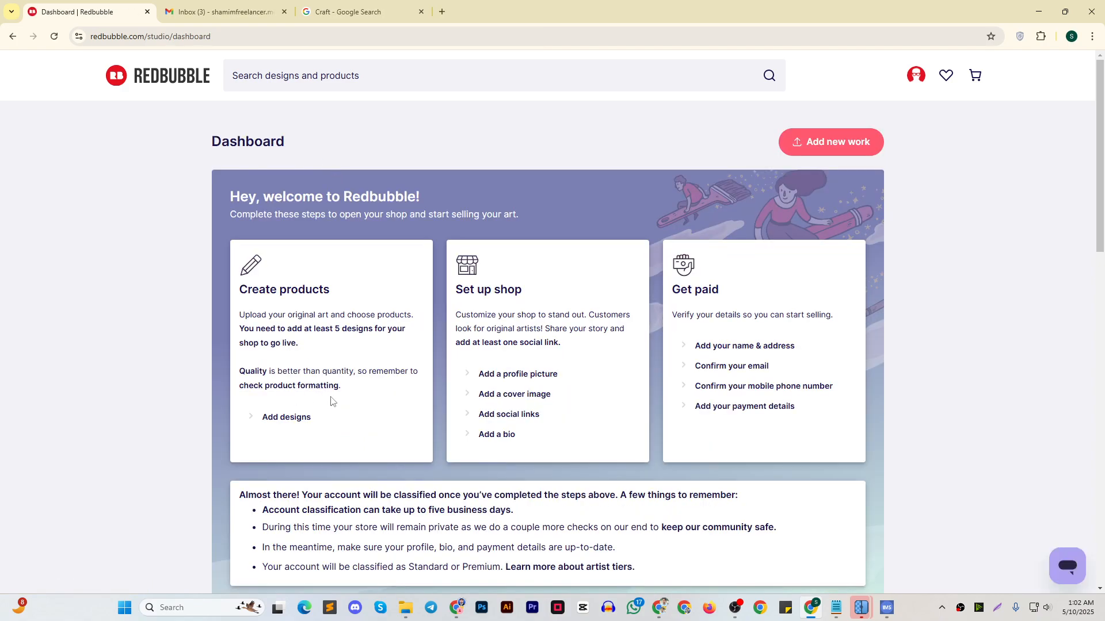
{"action": "scroll", "coordinate": [442, 325], "scroll_direction": "down", "scroll_amount": 3}
{"action": "scroll", "coordinate": [448, 333], "scroll_direction": "up", "scroll_amount": 2}
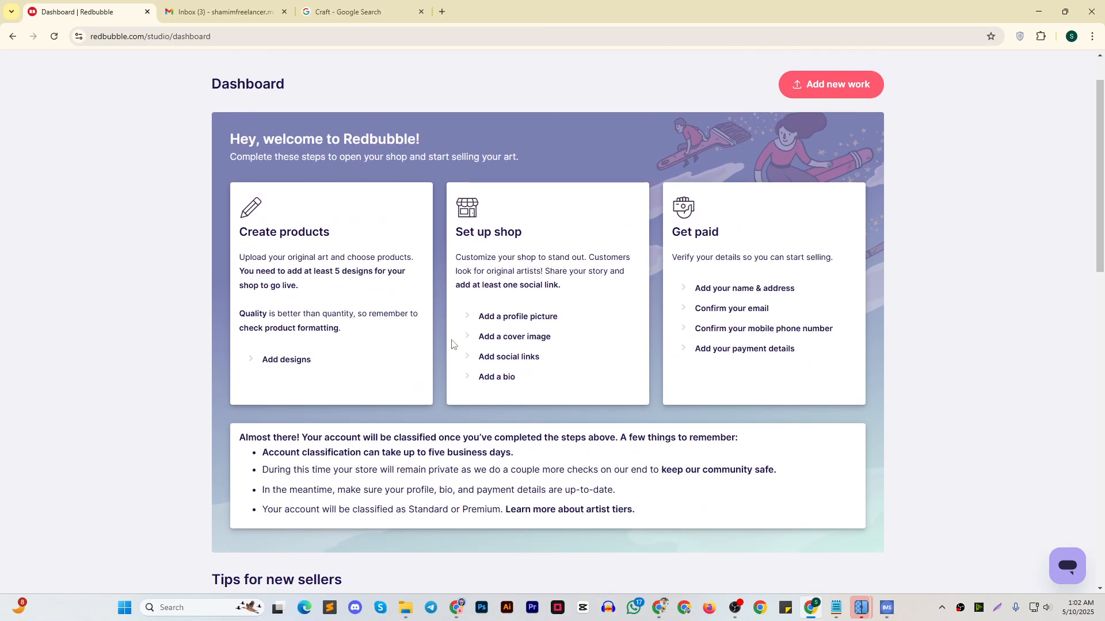
{"action": "scroll", "coordinate": [454, 345], "scroll_direction": "up", "scroll_amount": 1}
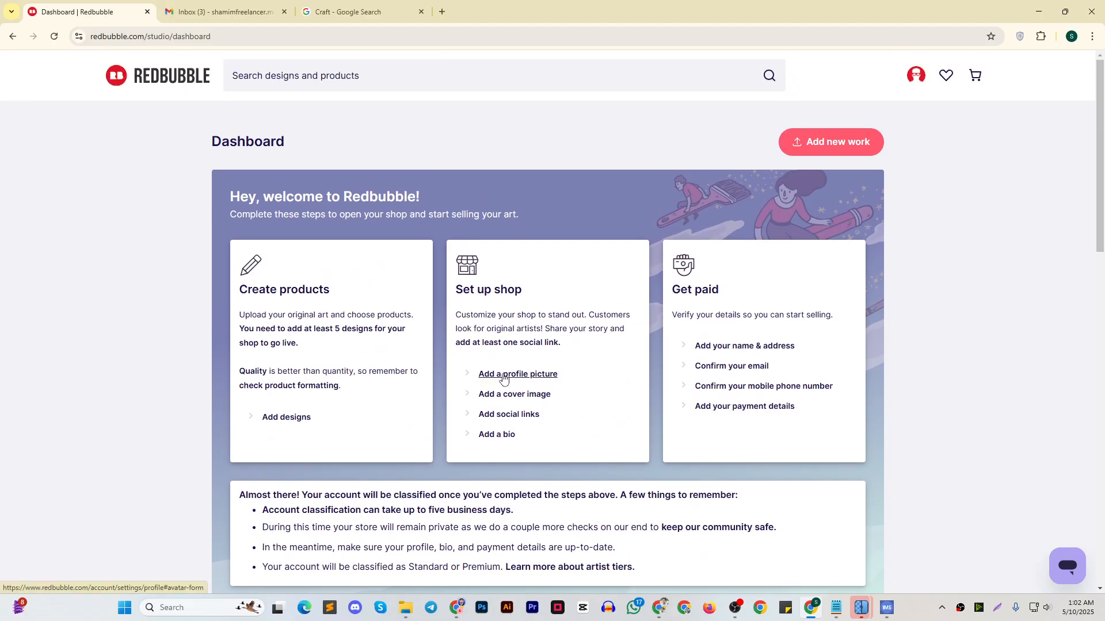
{"action": "left_click", "coordinate": [908, 76]}
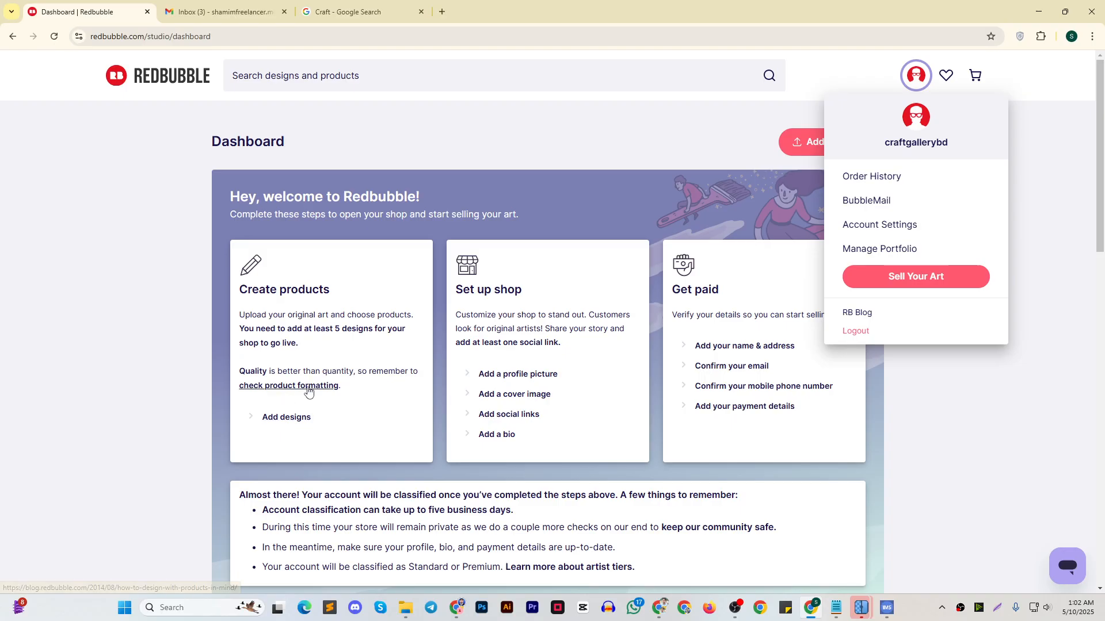
Open the product formatting guide linked under Create products and read through its design tips
{"action": "left_click", "coordinate": [309, 392]}
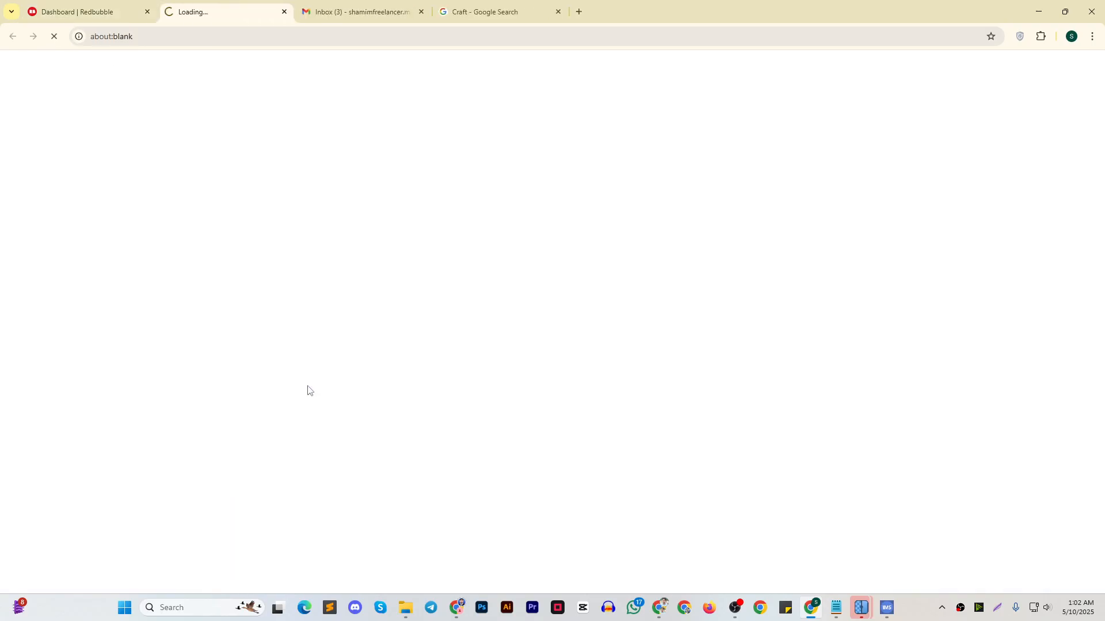
{"action": "scroll", "coordinate": [422, 284], "scroll_direction": "down", "scroll_amount": 10}
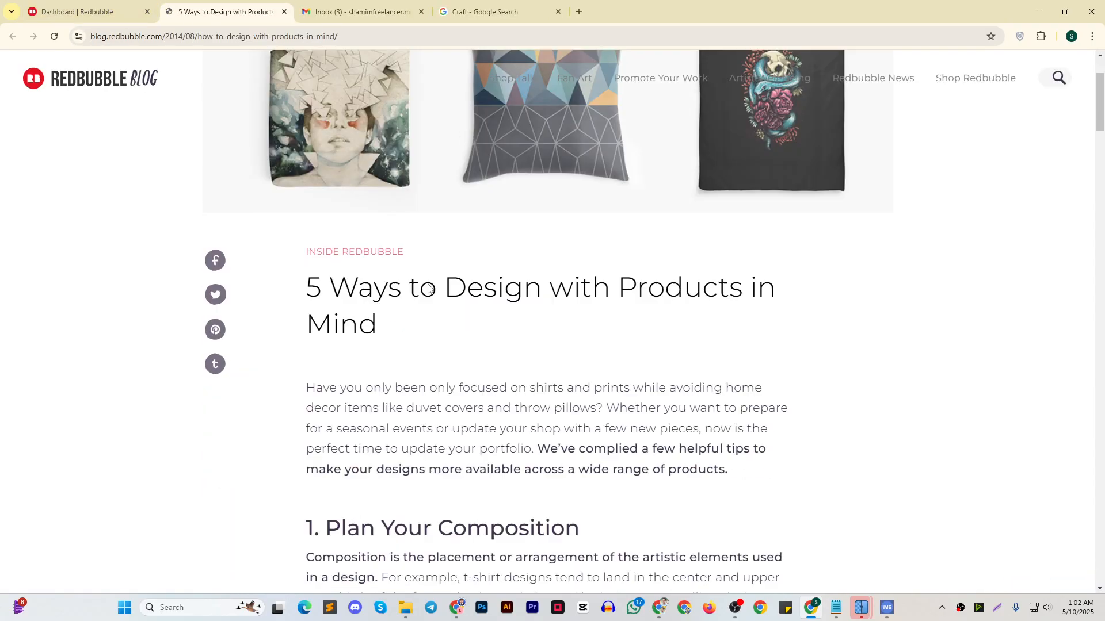
{"action": "scroll", "coordinate": [422, 285], "scroll_direction": "down", "scroll_amount": 20}
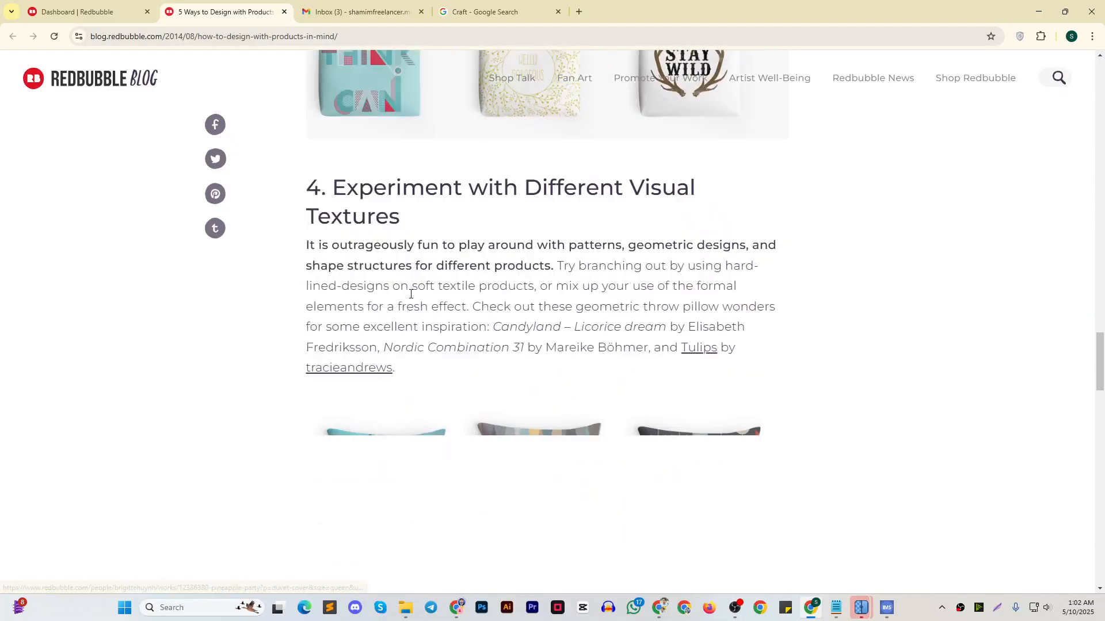
{"action": "scroll", "coordinate": [407, 310], "scroll_direction": "down", "scroll_amount": 15}
Go back to the dashboard, review the new-seller tips and open the profile picture settings to examine the avatar and cover image requirements
{"action": "left_click", "coordinate": [102, 10]}
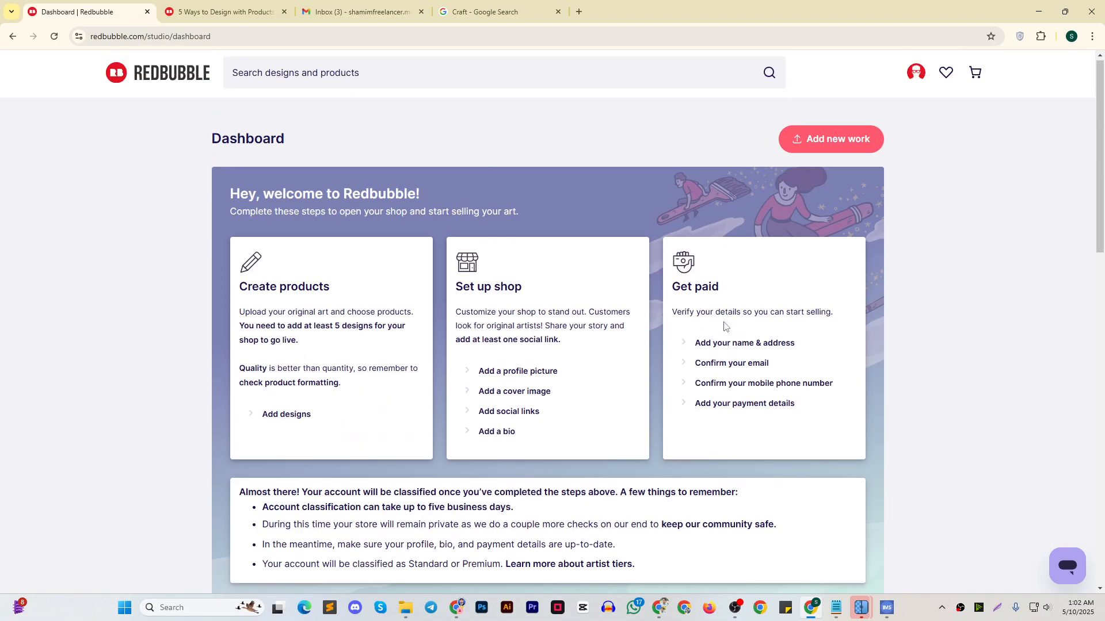
{"action": "scroll", "coordinate": [693, 327], "scroll_direction": "down", "scroll_amount": 7}
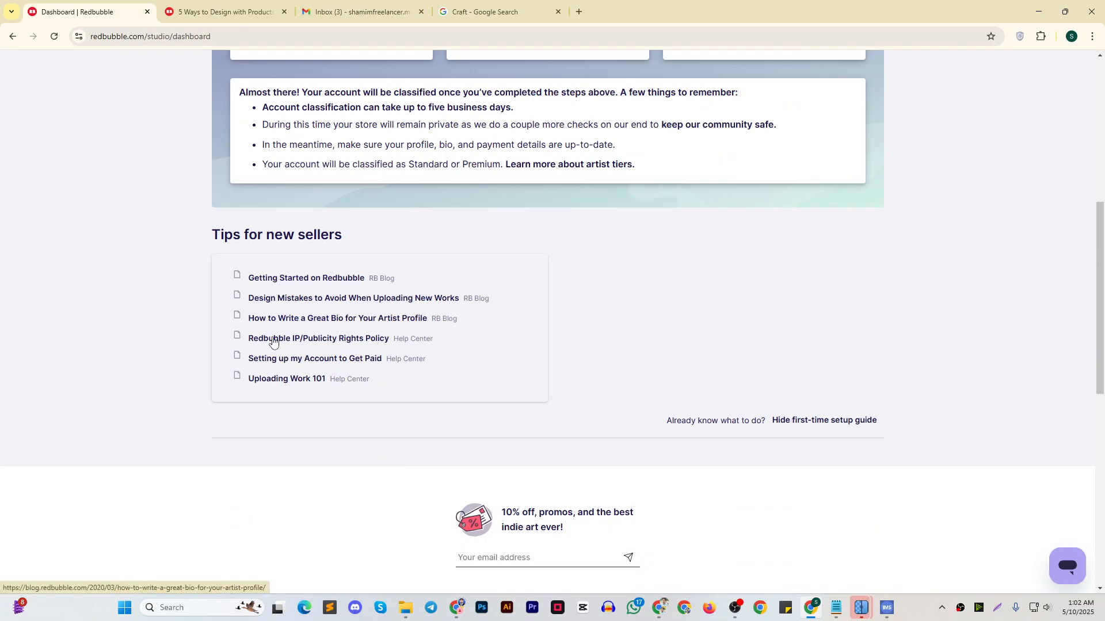
{"action": "scroll", "coordinate": [489, 262], "scroll_direction": "up", "scroll_amount": 5}
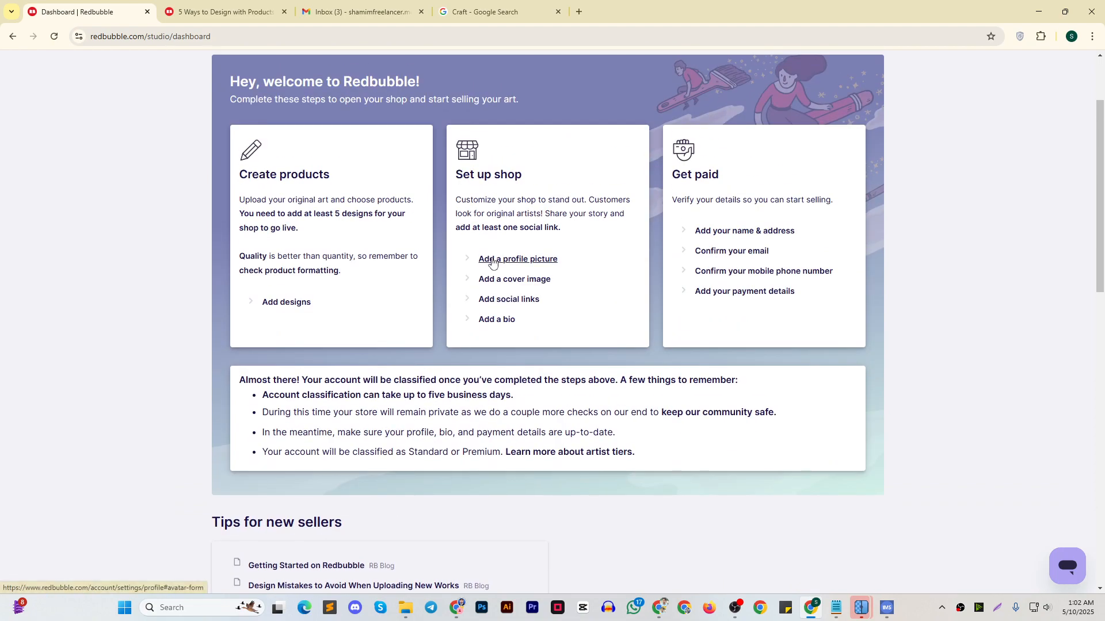
{"action": "left_click", "coordinate": [497, 262]}
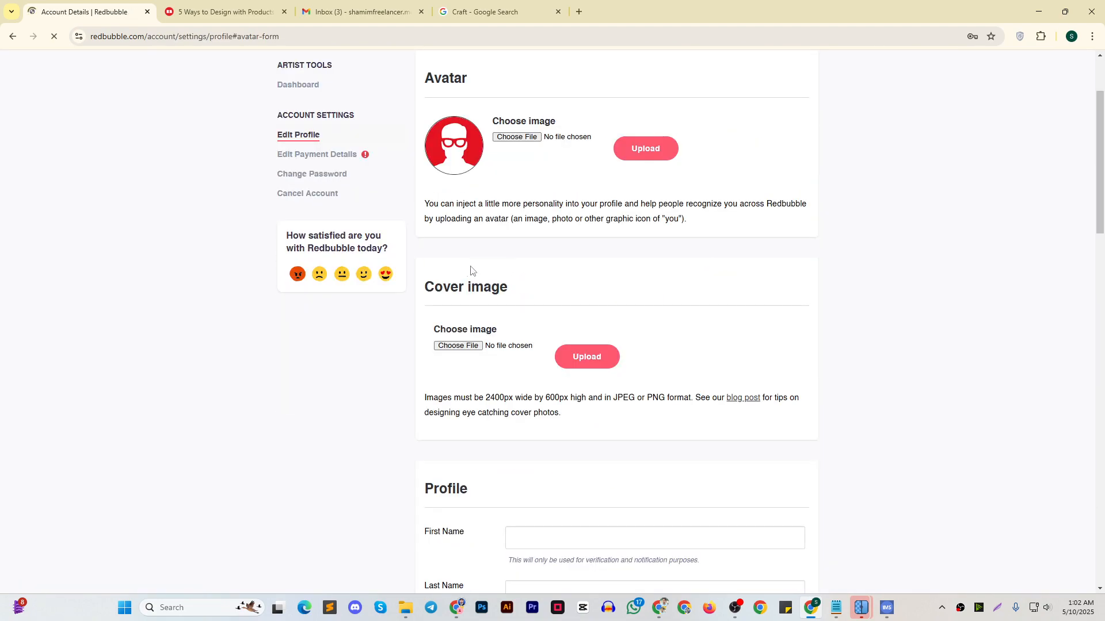
{"action": "scroll", "coordinate": [463, 267], "scroll_direction": "down", "scroll_amount": 5}
{"action": "scroll", "coordinate": [461, 270], "scroll_direction": "up", "scroll_amount": 5}
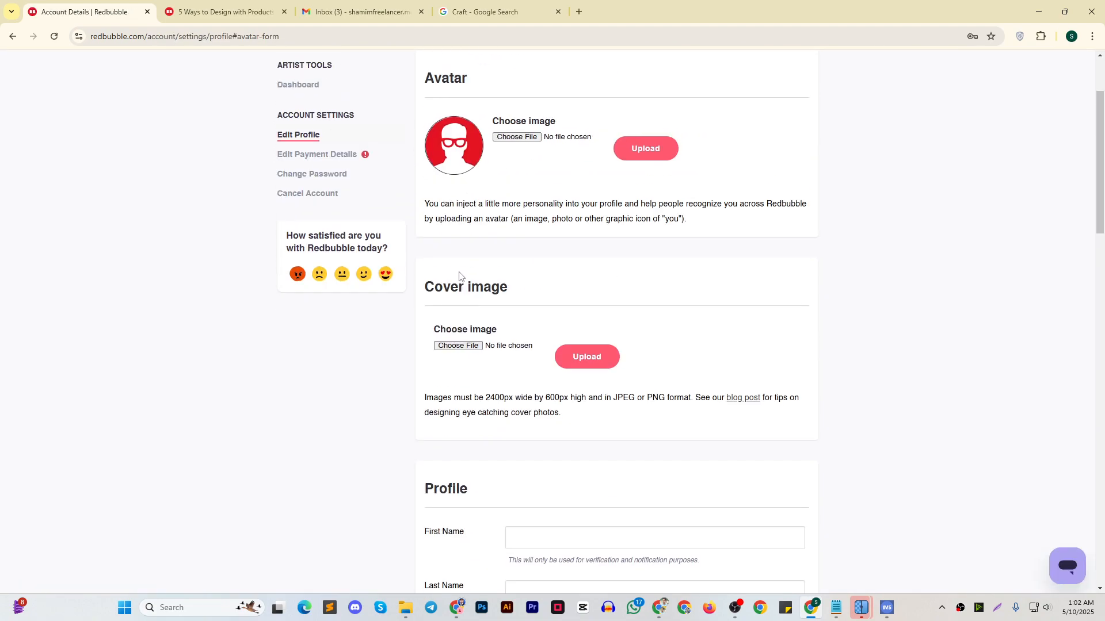
Open the dashboard in a separate tab, go to the page for adding designs and examine the minimum resolution requirement
{"action": "middle_click", "coordinate": [301, 87]}
{"action": "left_click", "coordinate": [356, 17]}
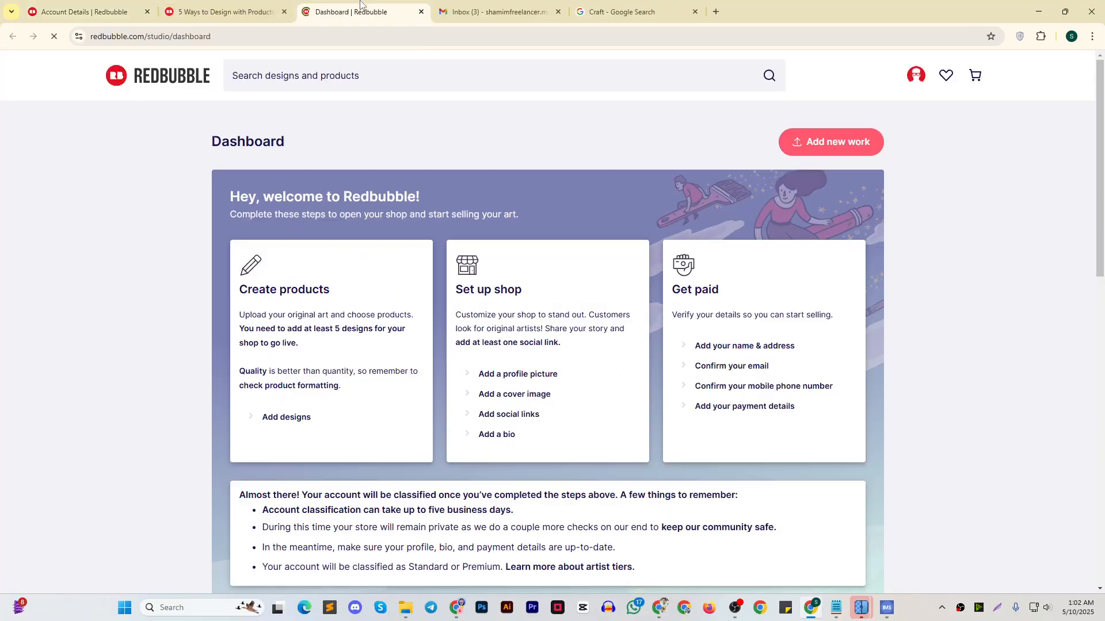
{"action": "left_click", "coordinate": [285, 423]}
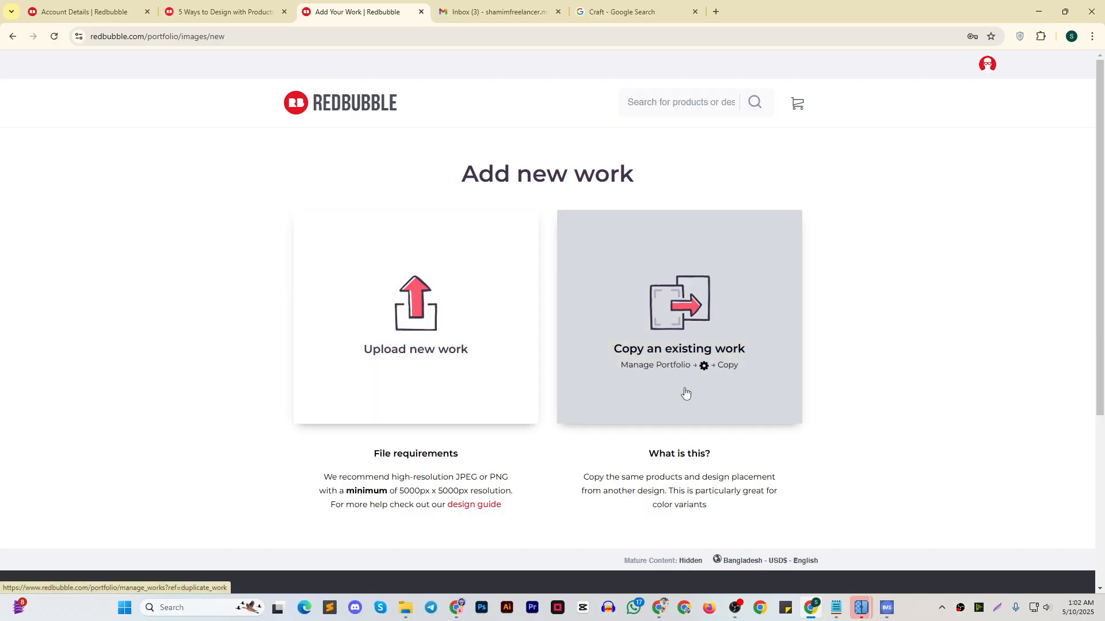
{"action": "scroll", "coordinate": [685, 393], "scroll_direction": "down", "scroll_amount": 4}
{"action": "scroll", "coordinate": [687, 389], "scroll_direction": "up", "scroll_amount": 3}
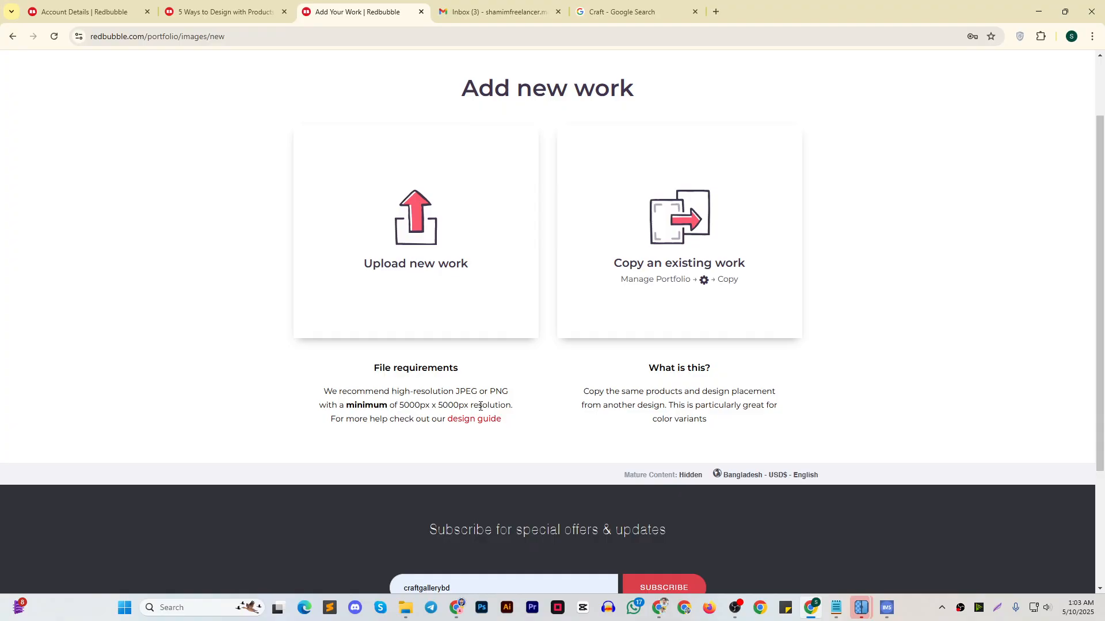
{"action": "left_click_drag", "start_coordinate": [469, 406], "coordinate": [520, 407]}
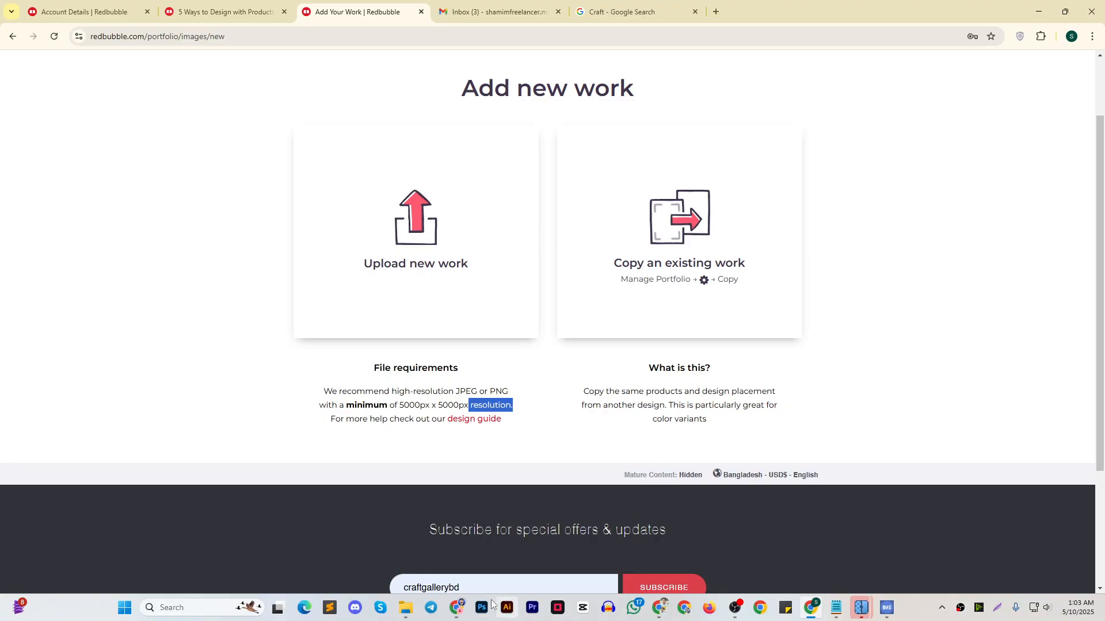
Switch to File Explorer and inspect the properties of the first cat image and of the PNG folder
{"action": "mouse_move", "coordinate": [408, 607]}
{"action": "left_click", "coordinate": [223, 553]}
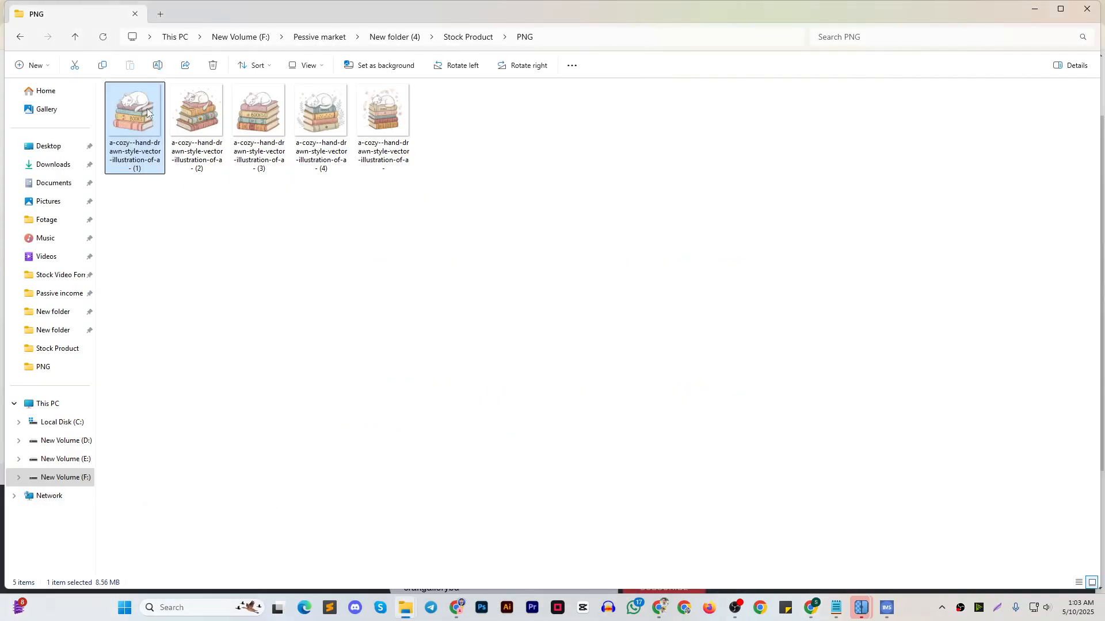
{"action": "right_click", "coordinate": [135, 109]}
{"action": "left_click", "coordinate": [210, 478]}
{"action": "right_click", "coordinate": [165, 145]}
{"action": "left_click", "coordinate": [249, 316]}
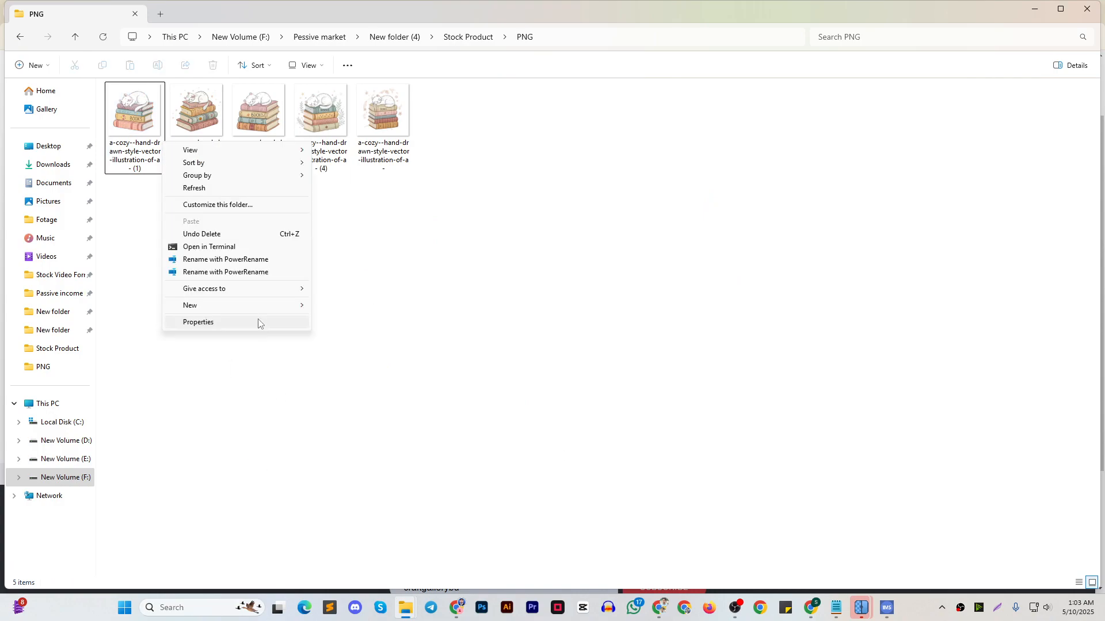
{"action": "left_click", "coordinate": [248, 323]}
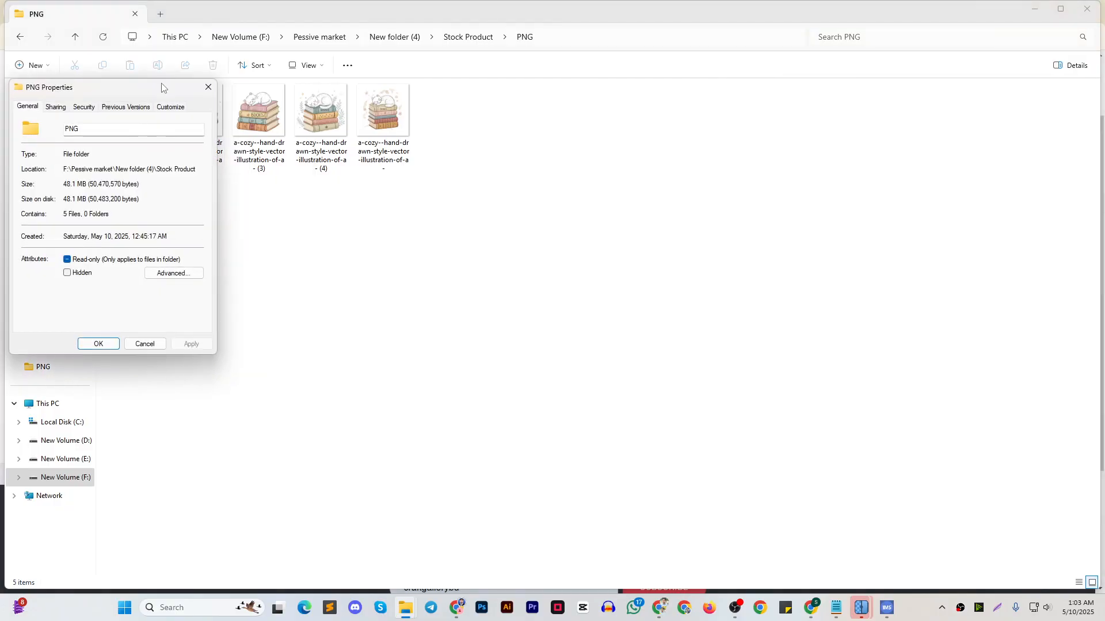
{"action": "left_click_drag", "start_coordinate": [162, 87], "coordinate": [660, 83]}
{"action": "left_click", "coordinate": [707, 86]}
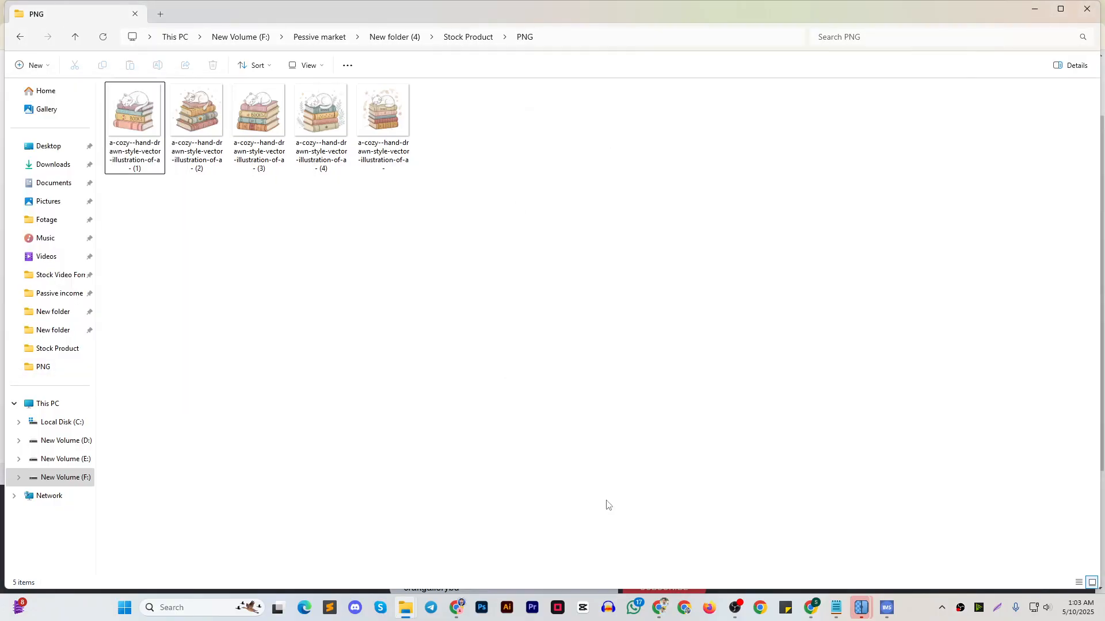
Switch to Upscayl and look over its settings and the available upscaling models
{"action": "left_click", "coordinate": [486, 609]}
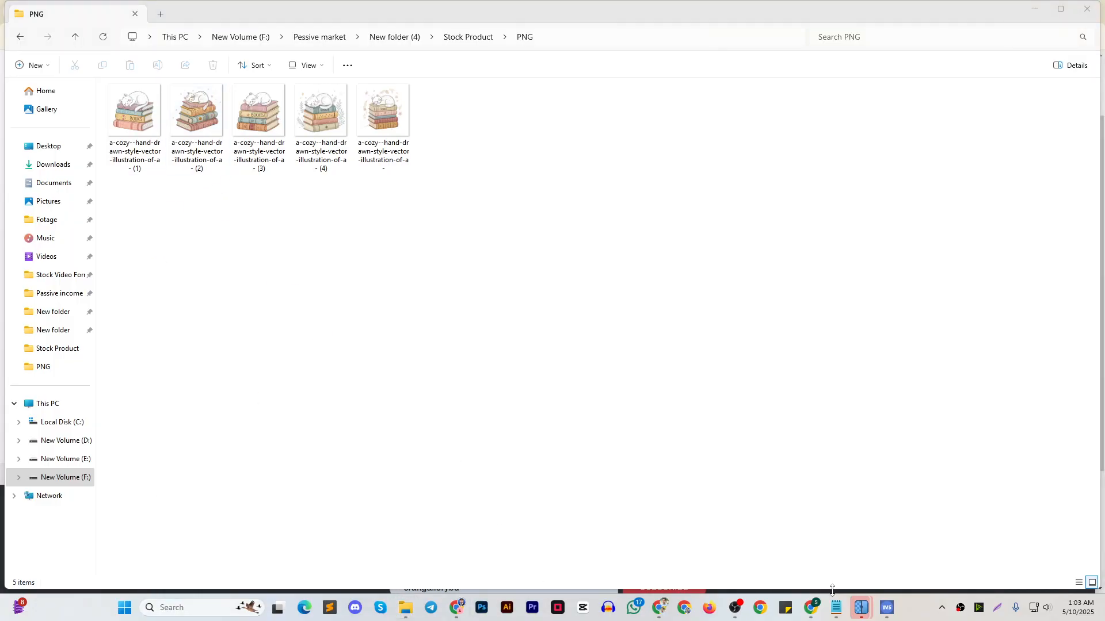
{"action": "mouse_move", "coordinate": [880, 613]}
{"action": "left_click", "coordinate": [800, 556]}
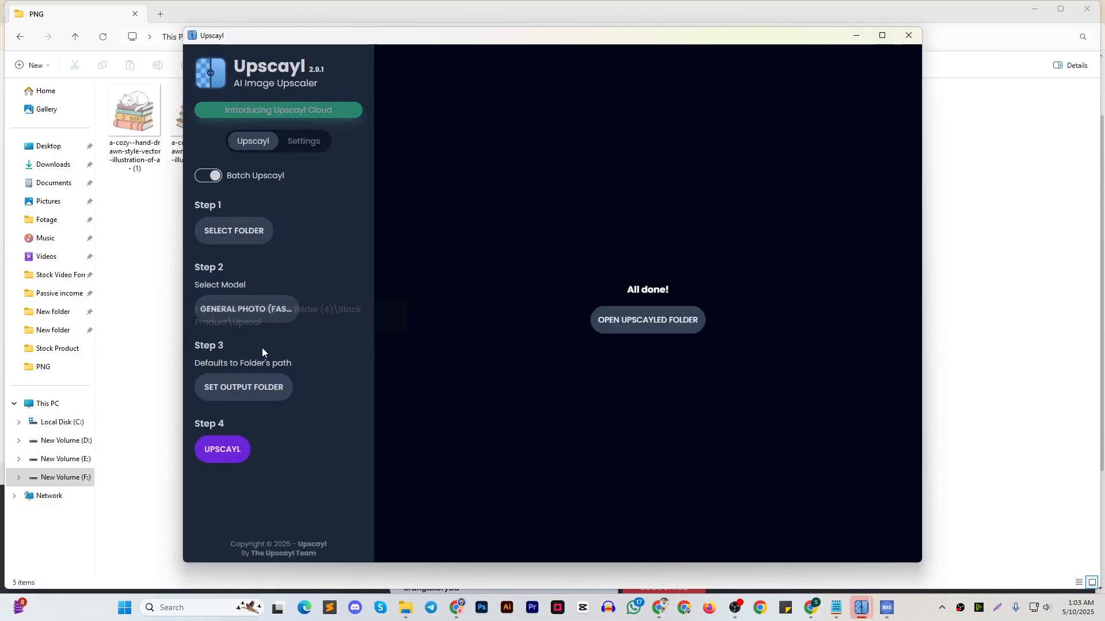
{"action": "left_click", "coordinate": [303, 144]}
{"action": "left_click", "coordinate": [254, 141]}
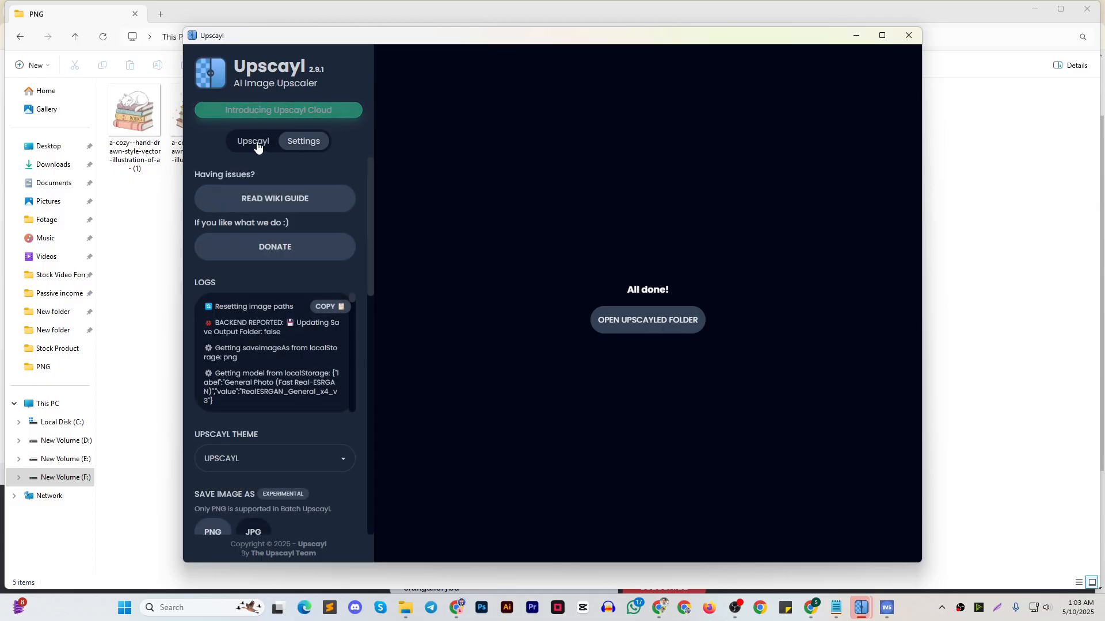
{"action": "left_click", "coordinate": [241, 311]}
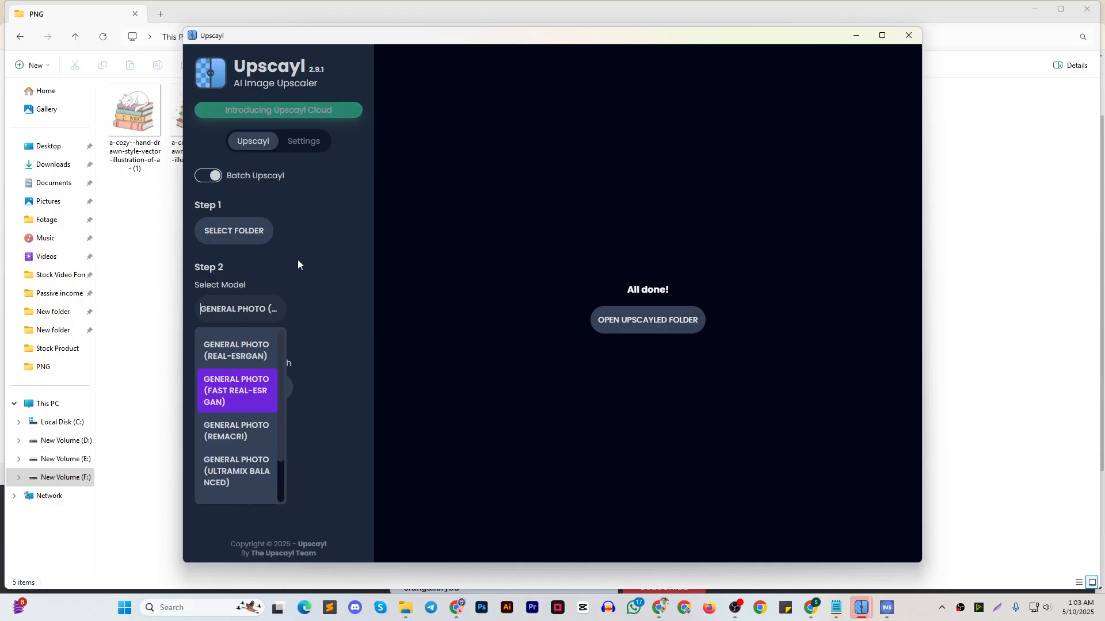
{"action": "left_click", "coordinate": [343, 403]}
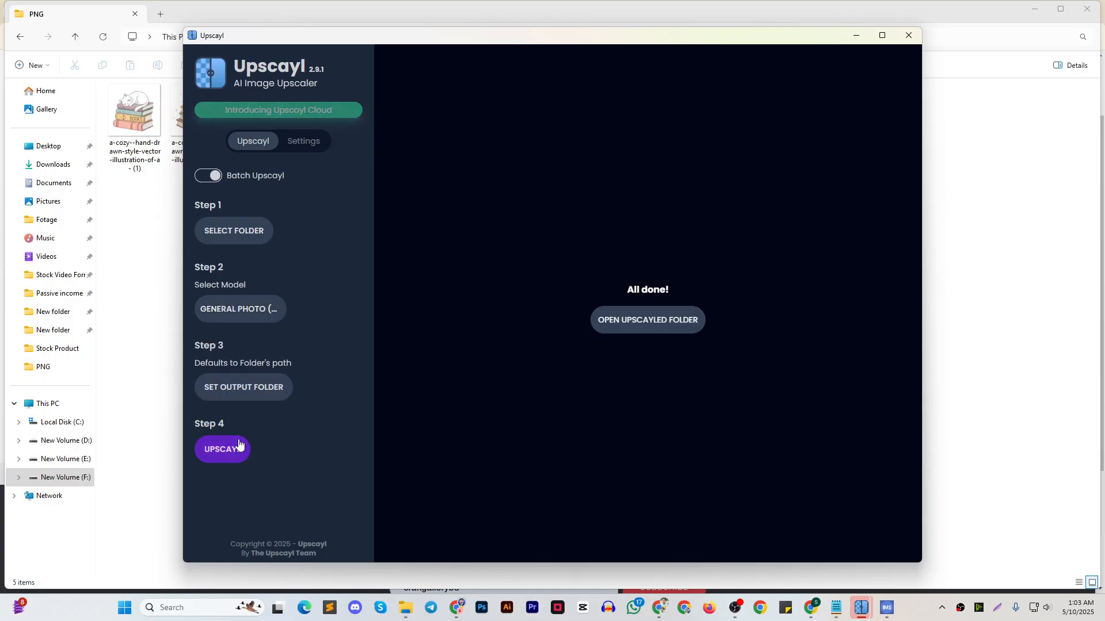
Start a batch upscale, stop it and look through the upscaling model list again without changing the model
{"action": "left_click", "coordinate": [222, 451]}
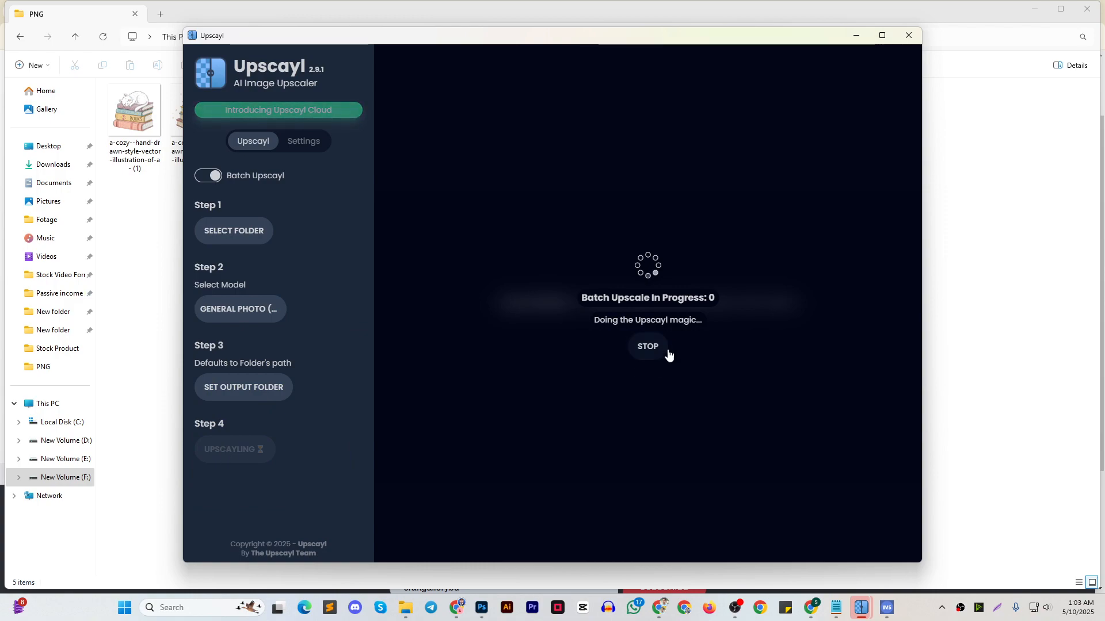
{"action": "left_click", "coordinate": [652, 353]}
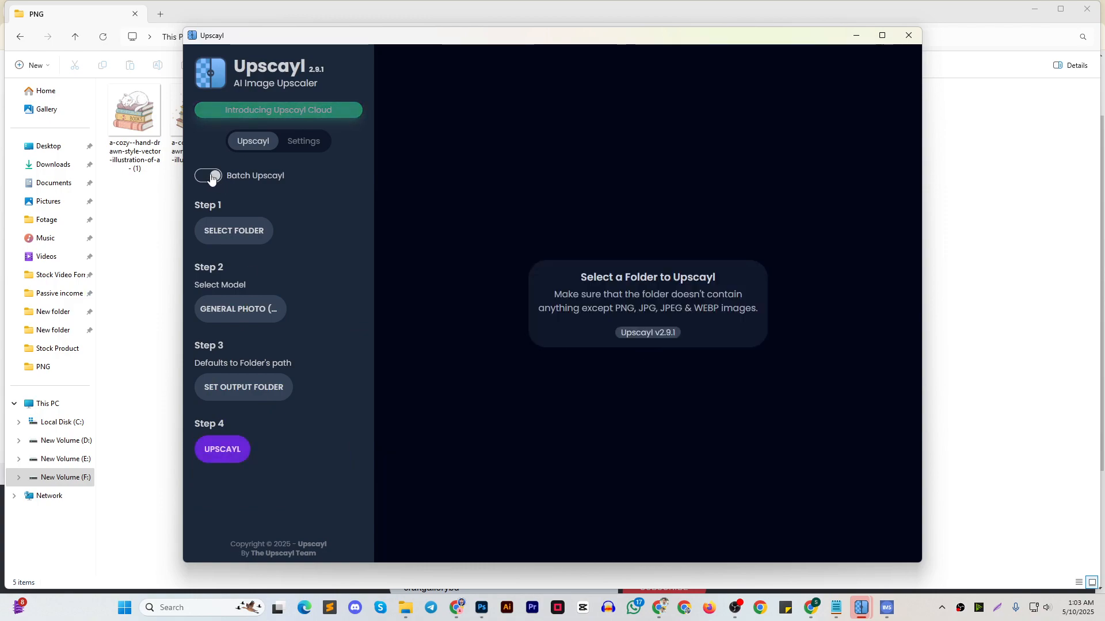
{"action": "left_click", "coordinate": [271, 313]}
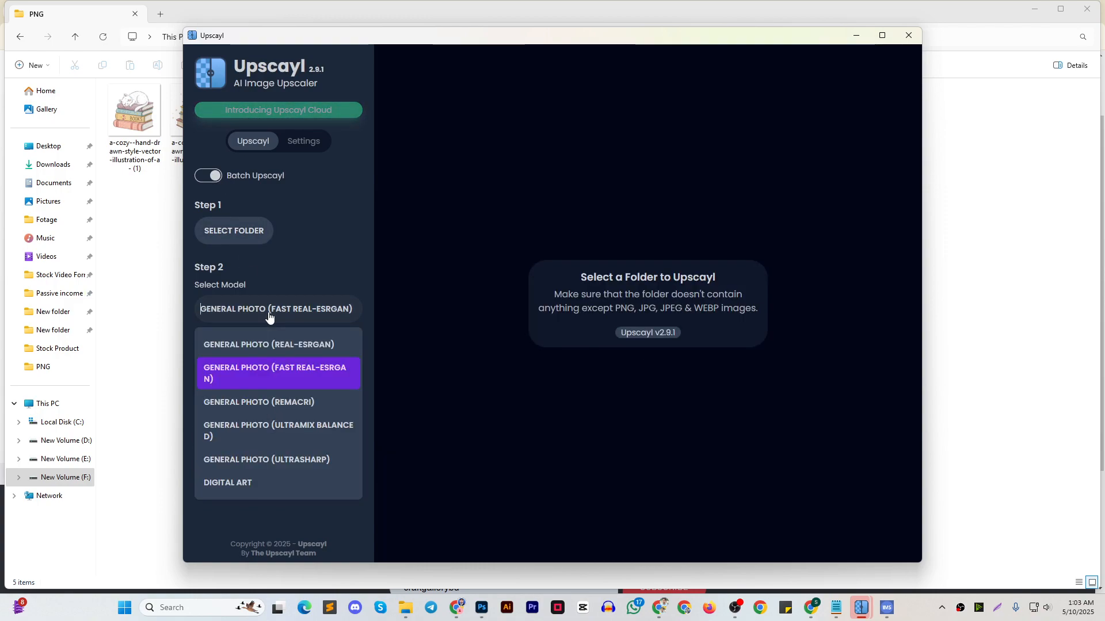
{"action": "left_click", "coordinate": [326, 236]}
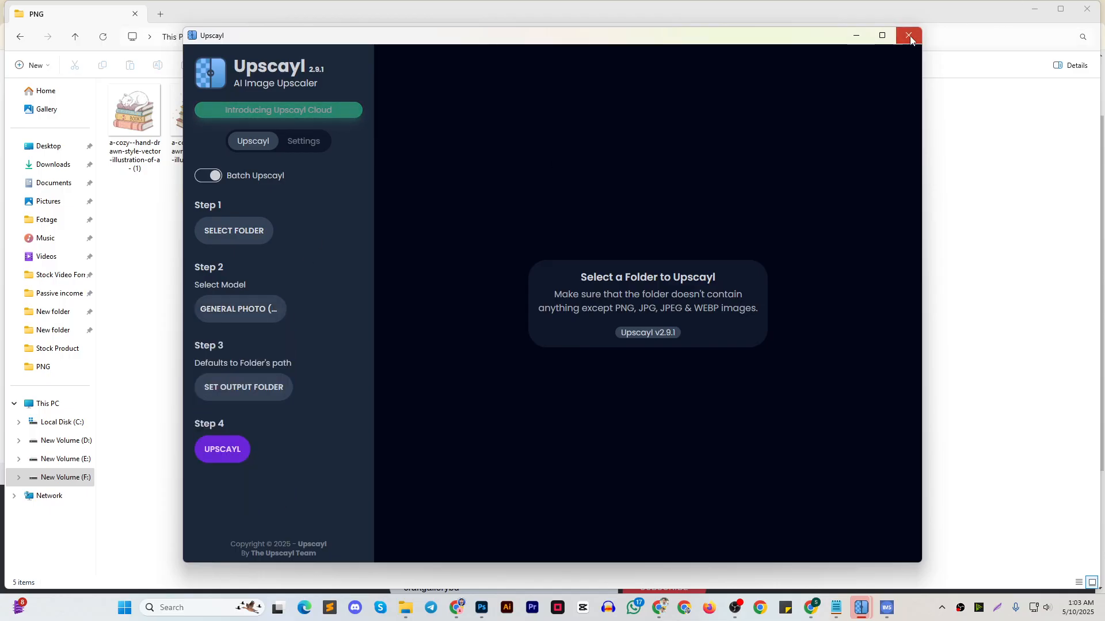
Set the image compression to 10% in the Upscayl settings
{"action": "left_click", "coordinate": [300, 142]}
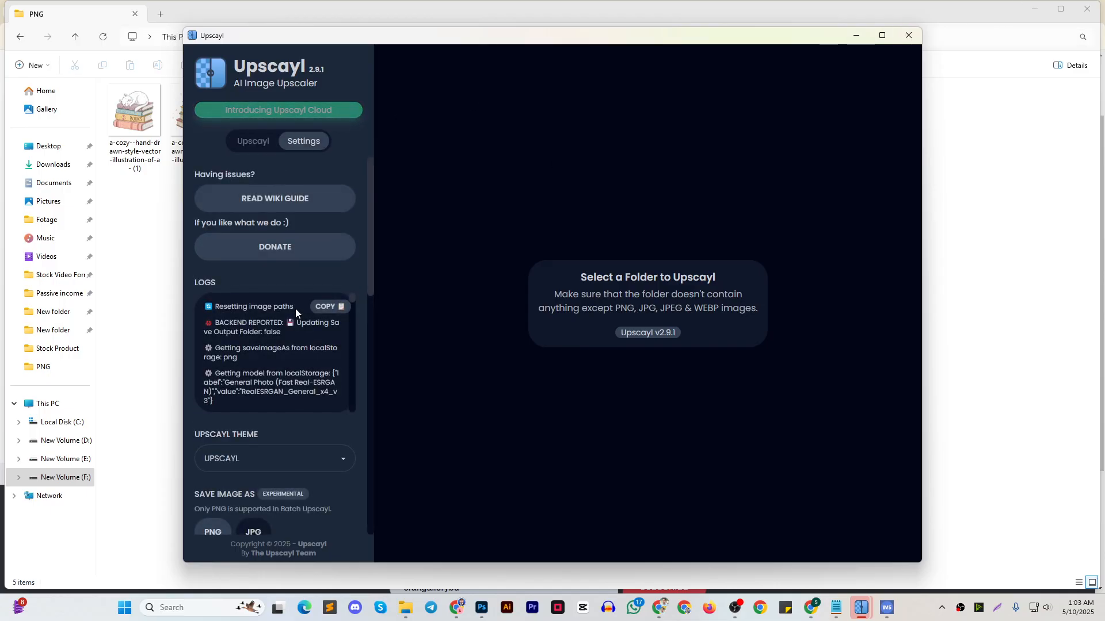
{"action": "scroll", "coordinate": [296, 305], "scroll_direction": "down", "scroll_amount": 10}
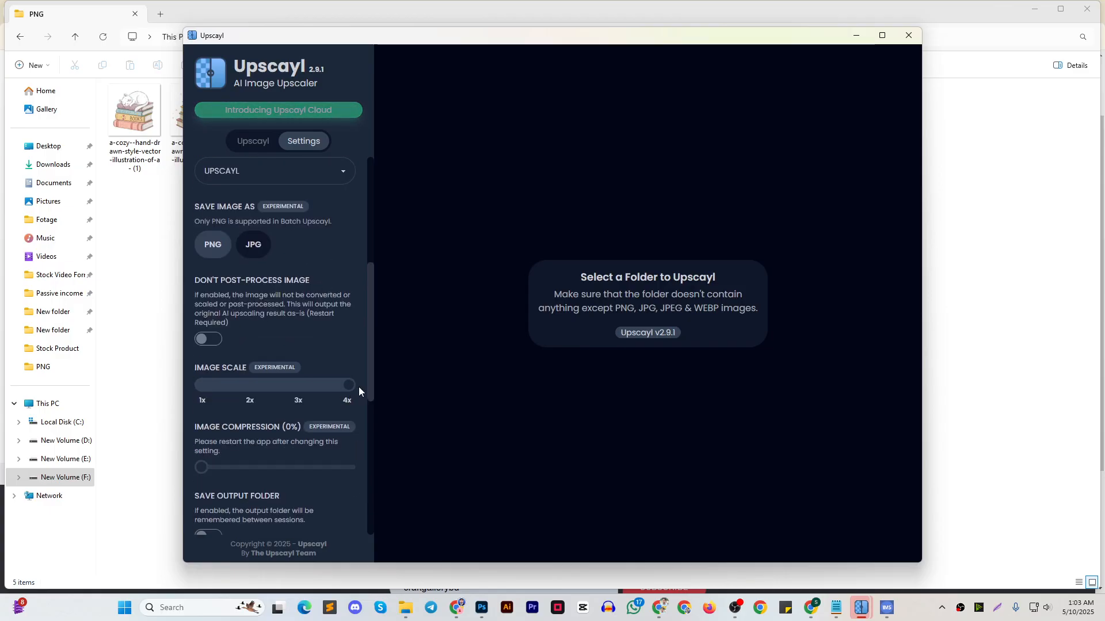
{"action": "mouse_move", "coordinate": [201, 467]}
{"action": "left_mouse_down"}
{"action": "mouse_move", "coordinate": [255, 469]}
{"action": "mouse_move", "coordinate": [198, 468]}
{"action": "mouse_move", "coordinate": [215, 471]}
{"action": "left_mouse_up"}
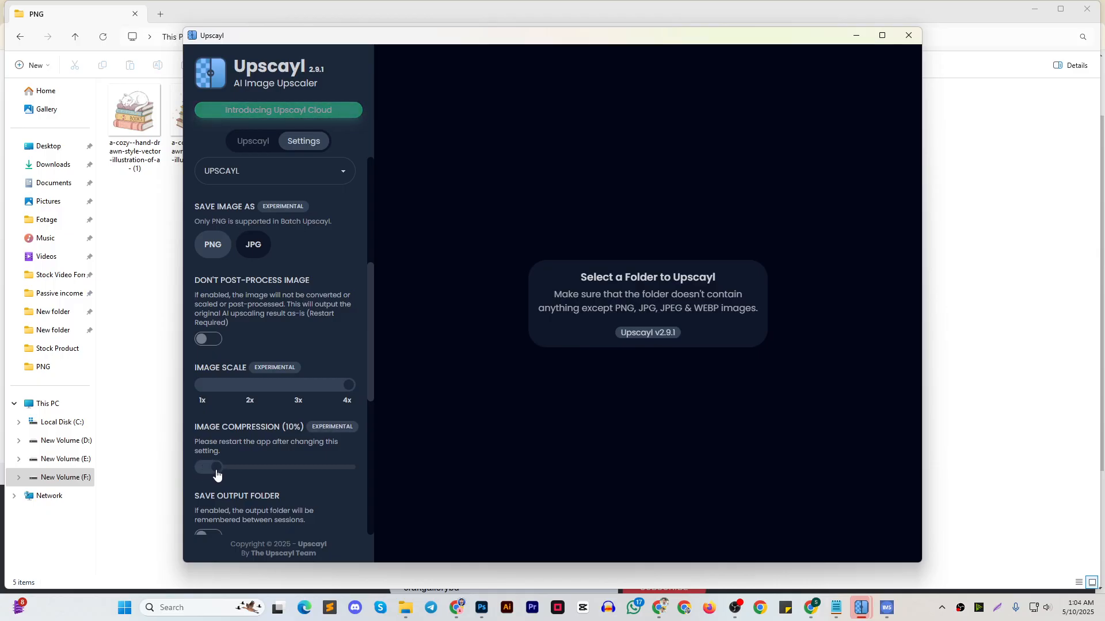
Review the remaining Upscayl settings, then return to the batch upscaling view and minimize the window
{"action": "scroll", "coordinate": [324, 423], "scroll_direction": "down", "scroll_amount": 2}
{"action": "scroll", "coordinate": [324, 422], "scroll_direction": "down", "scroll_amount": 2}
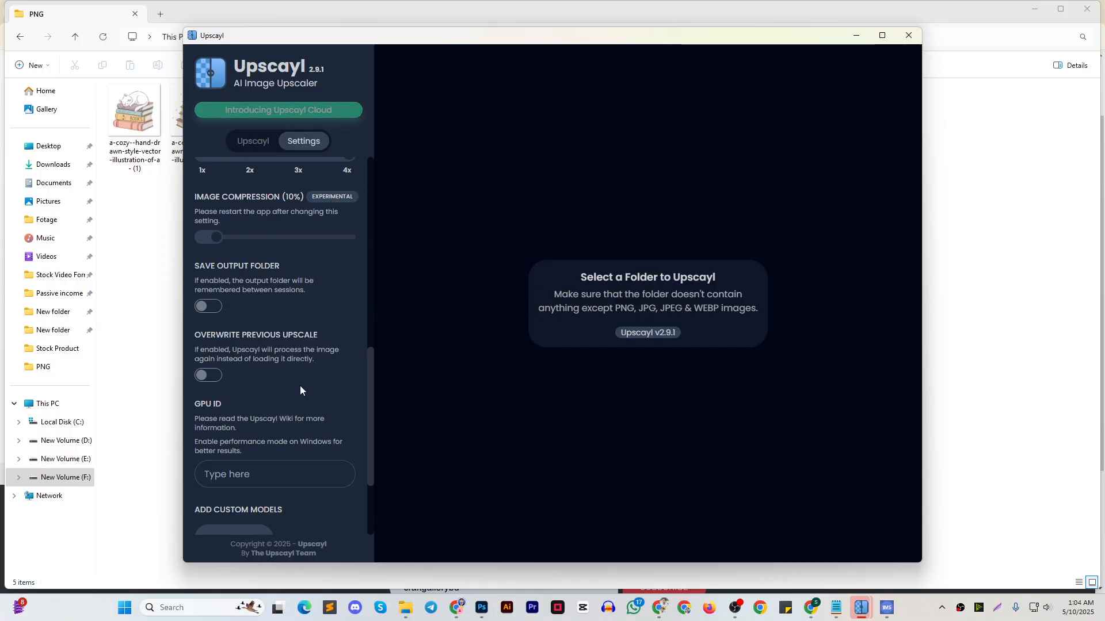
{"action": "scroll", "coordinate": [300, 390], "scroll_direction": "down", "scroll_amount": 2}
{"action": "scroll", "coordinate": [301, 391], "scroll_direction": "down", "scroll_amount": 1}
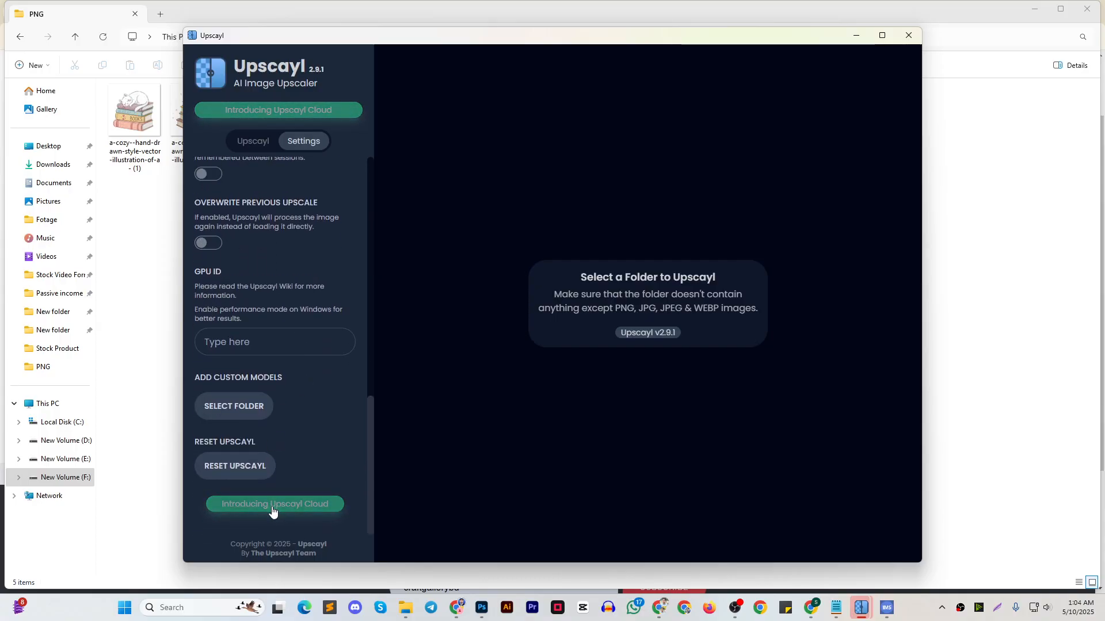
{"action": "scroll", "coordinate": [278, 374], "scroll_direction": "up", "scroll_amount": 10}
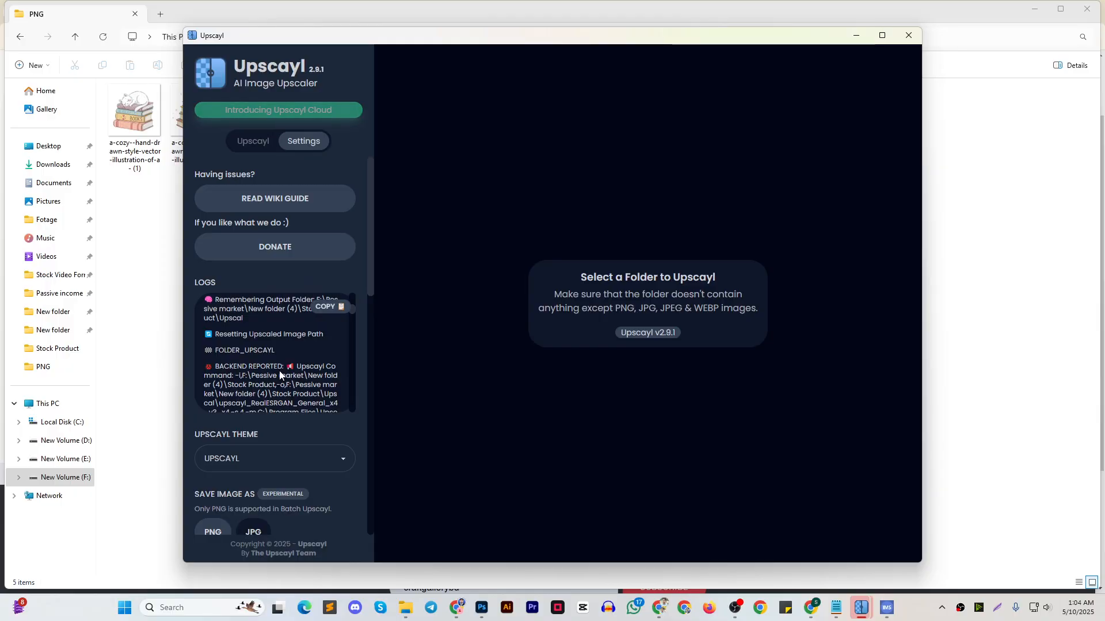
{"action": "left_click", "coordinate": [253, 142]}
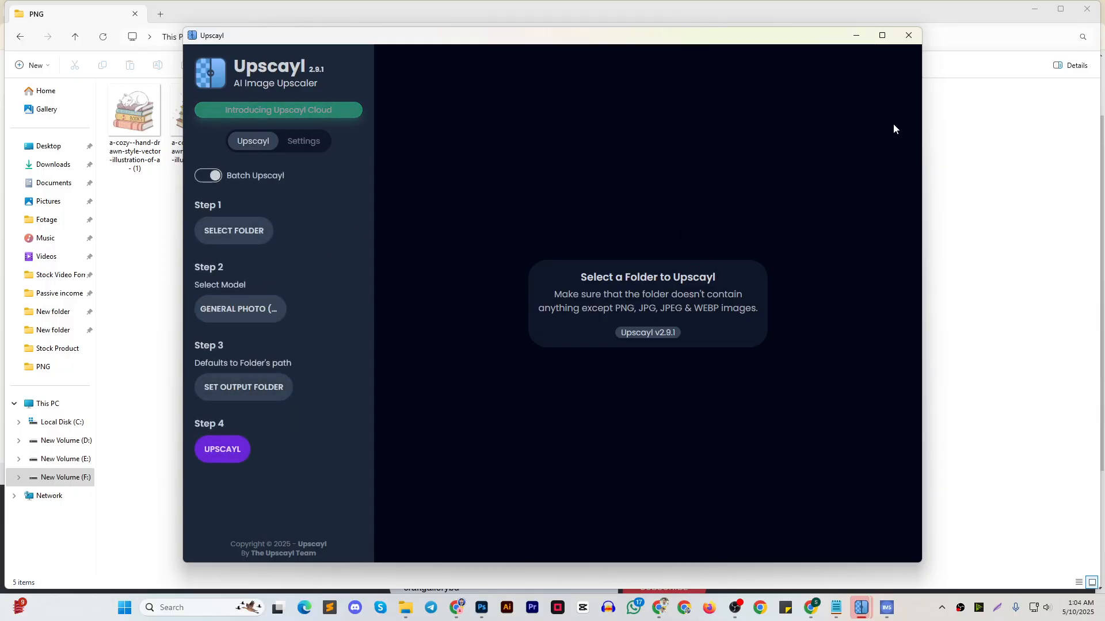
{"action": "left_click", "coordinate": [857, 36]}
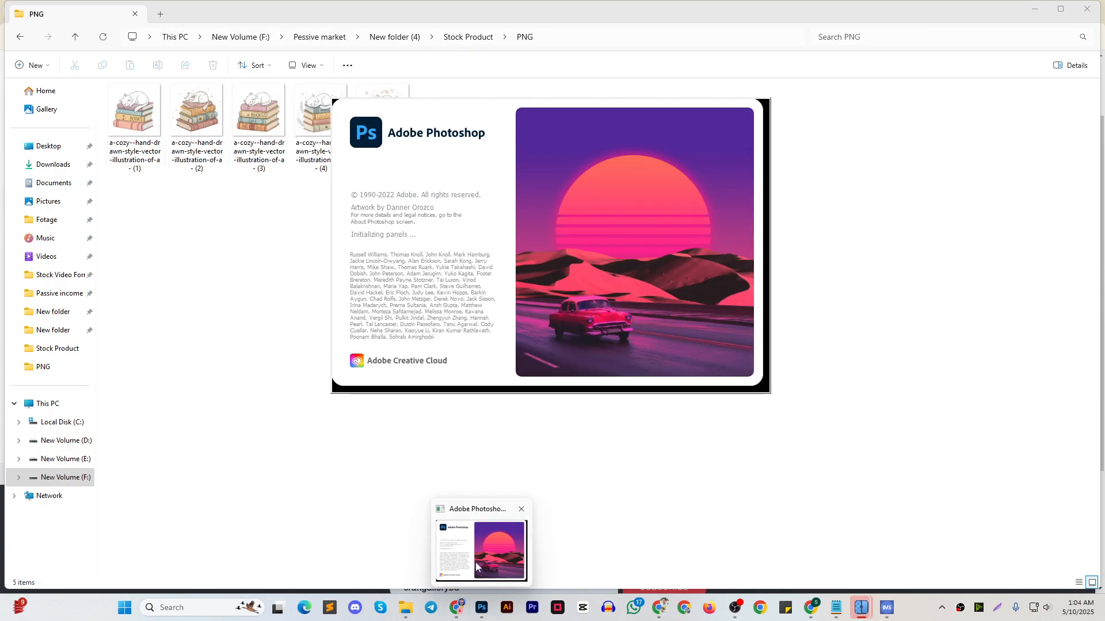
Switch to Chrome and view the Redbubble class outline in the Passive income for designers Master Class document
{"action": "mouse_move", "coordinate": [453, 608]}
{"action": "left_click", "coordinate": [348, 555]}
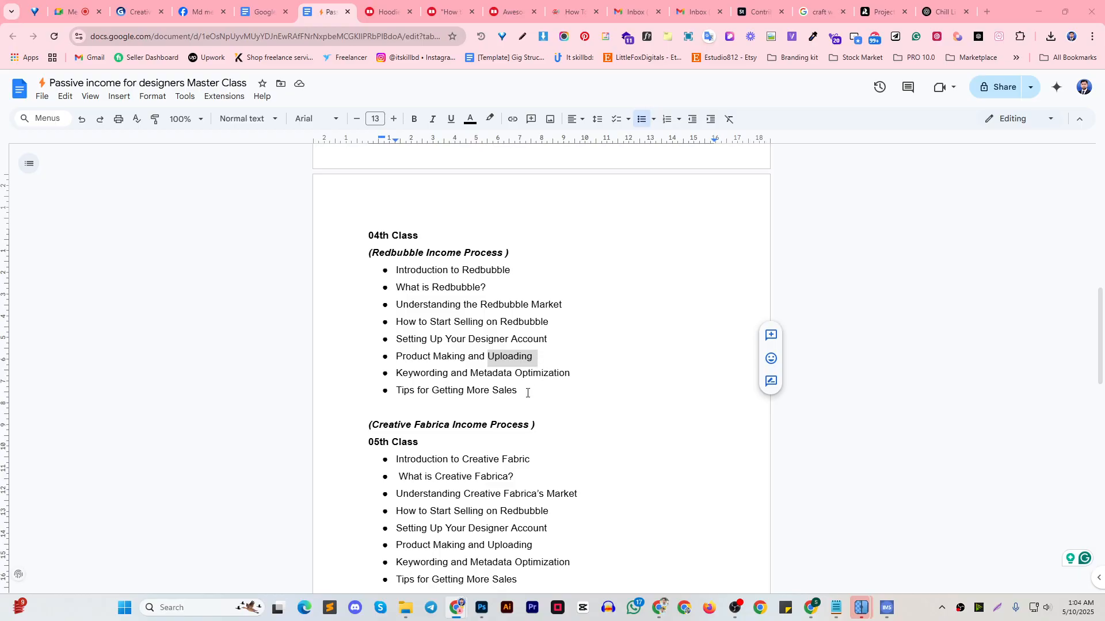
{"action": "left_click", "coordinate": [639, 223]}
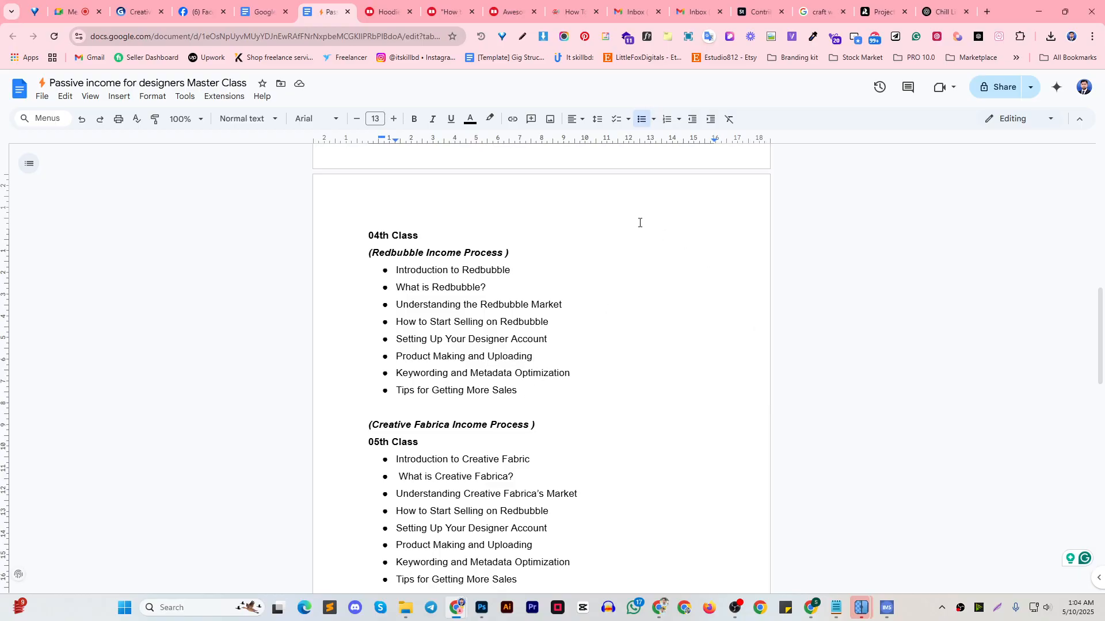
{"action": "left_click", "coordinate": [439, 12]}
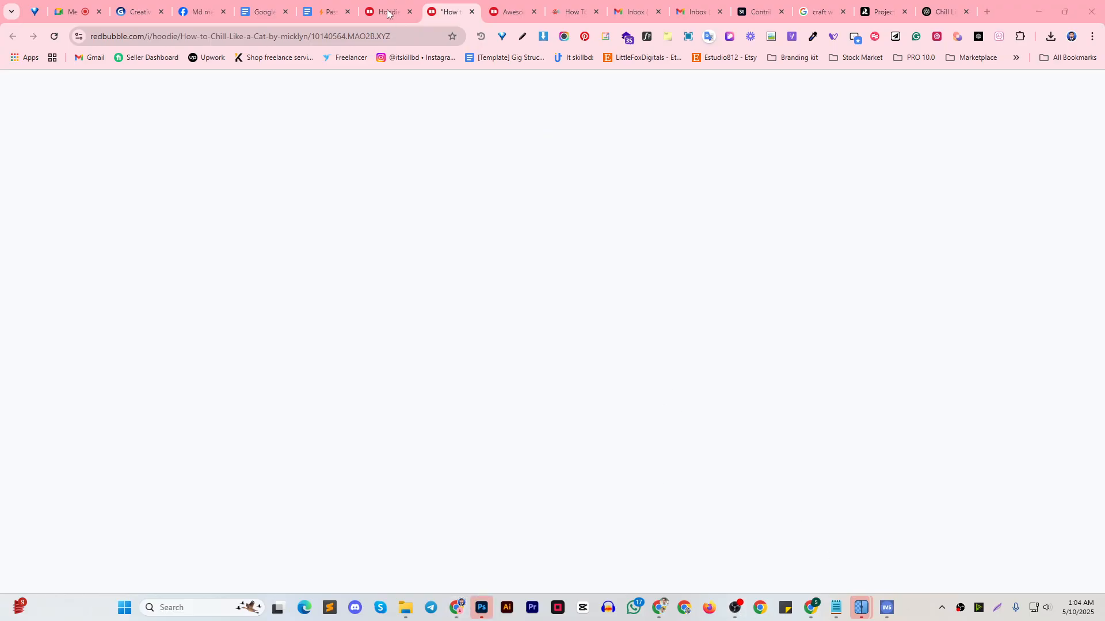
{"action": "left_click", "coordinate": [204, 12]}
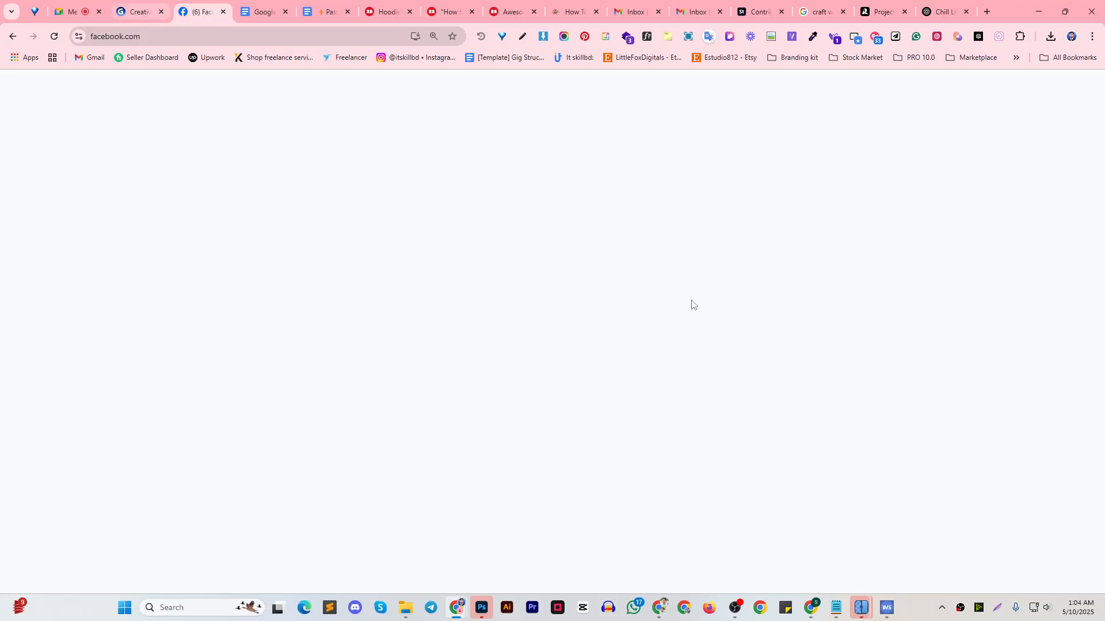
{"action": "key", "text": "ctrl+Tab"}
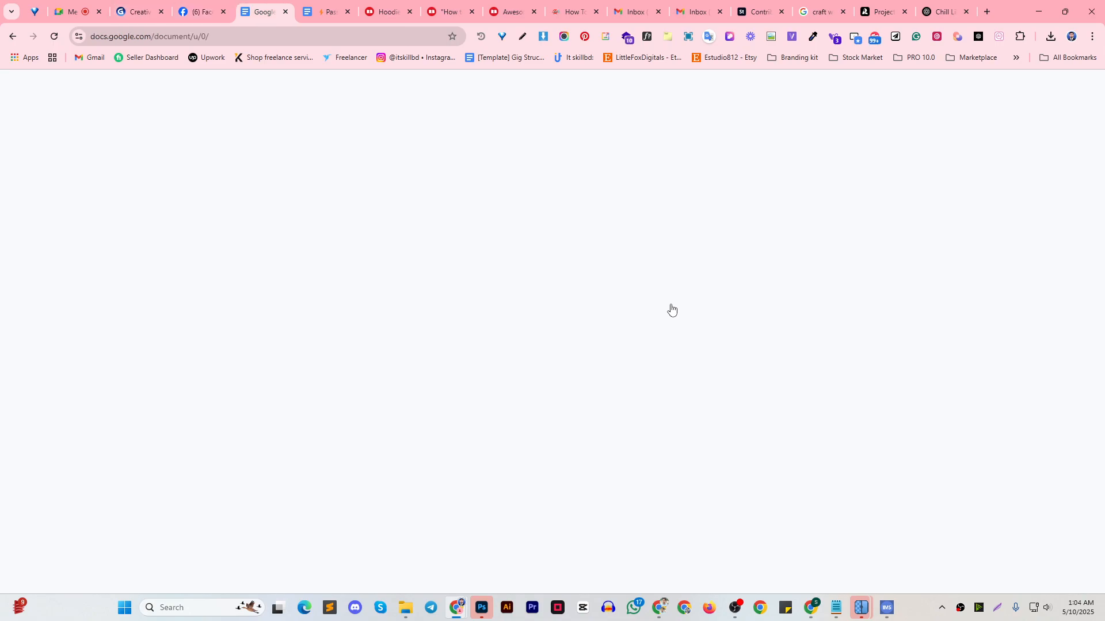